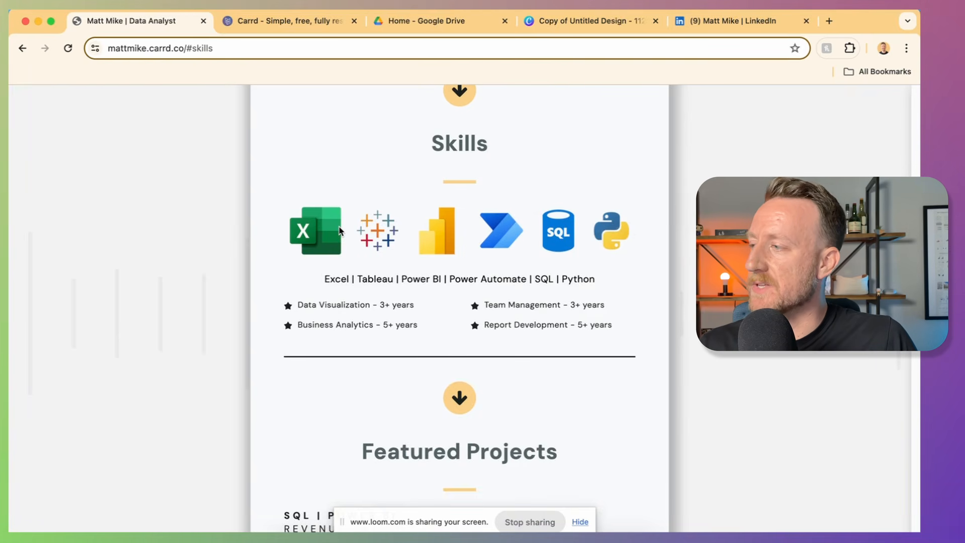
Step: Highlight the skill tools line, then scroll down and select the Featured Projects heading
{"action": "left_click_drag", "start_coordinate": [325, 280], "coordinate": [439, 278]}
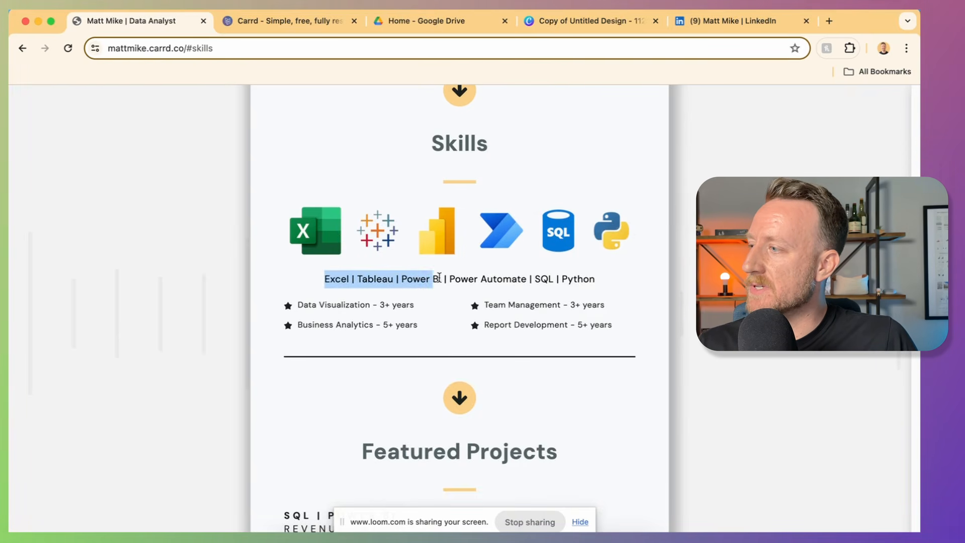
{"action": "left_click", "coordinate": [601, 286]}
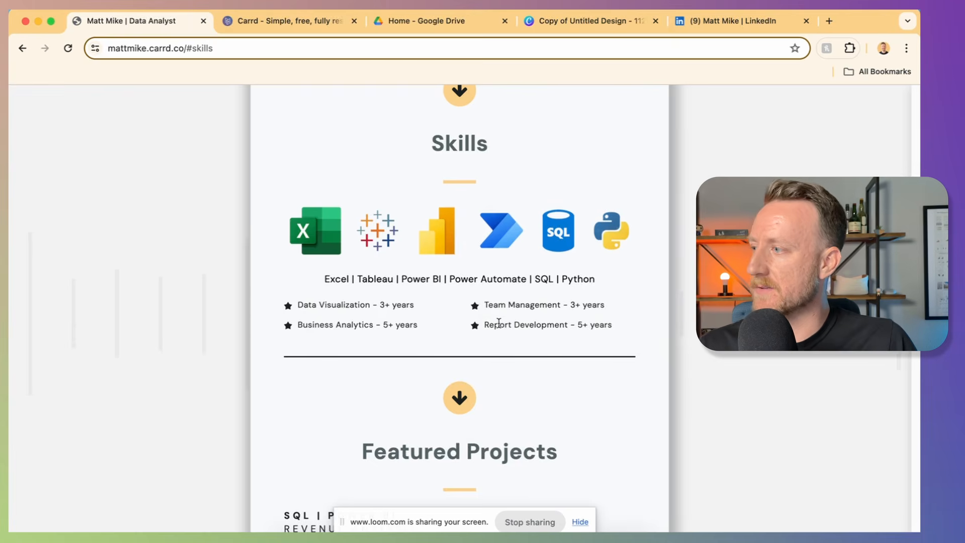
{"action": "scroll", "coordinate": [499, 323], "scroll_direction": "down", "scroll_amount": 6}
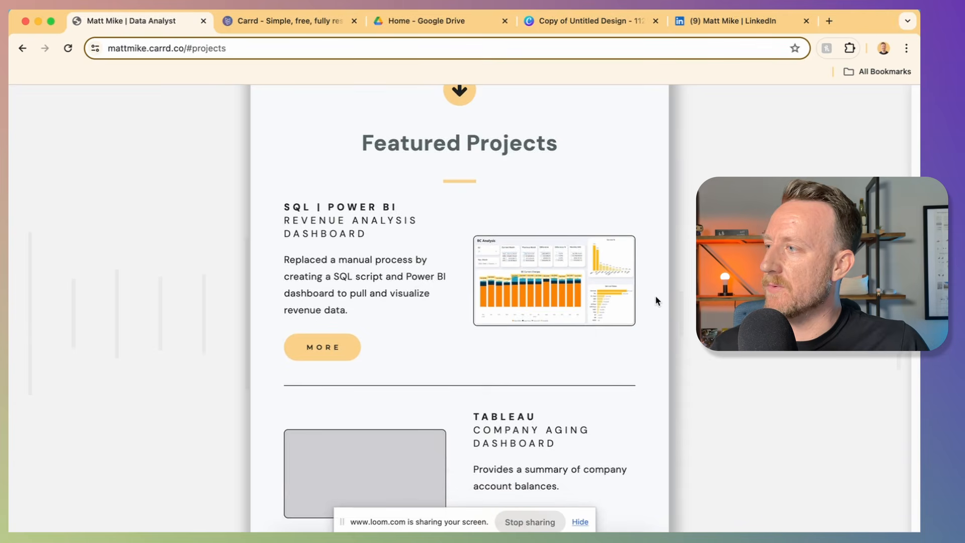
{"action": "triple_click", "coordinate": [421, 155]}
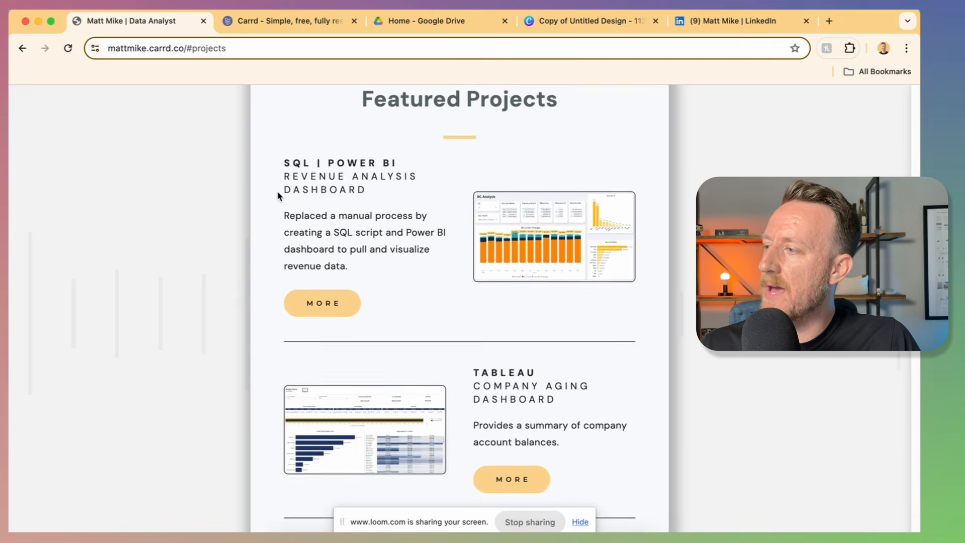
Step: Review the Revenue Analysis Dashboard project's title and description
{"action": "scroll", "coordinate": [282, 196], "scroll_direction": "down", "scroll_amount": 1}
{"action": "scroll", "coordinate": [351, 204], "scroll_direction": "up", "scroll_amount": 2}
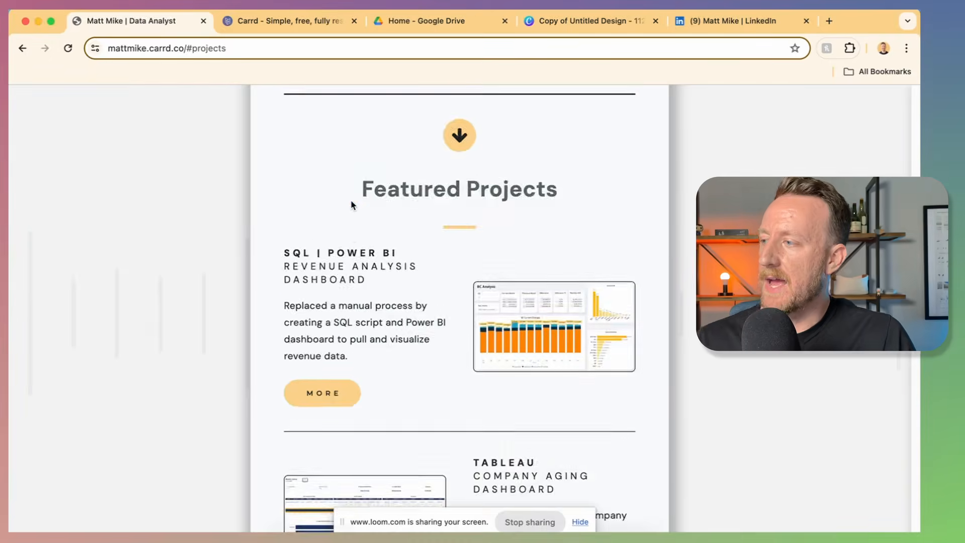
{"action": "scroll", "coordinate": [351, 205], "scroll_direction": "down", "scroll_amount": 10}
{"action": "scroll", "coordinate": [353, 204], "scroll_direction": "down", "scroll_amount": 3}
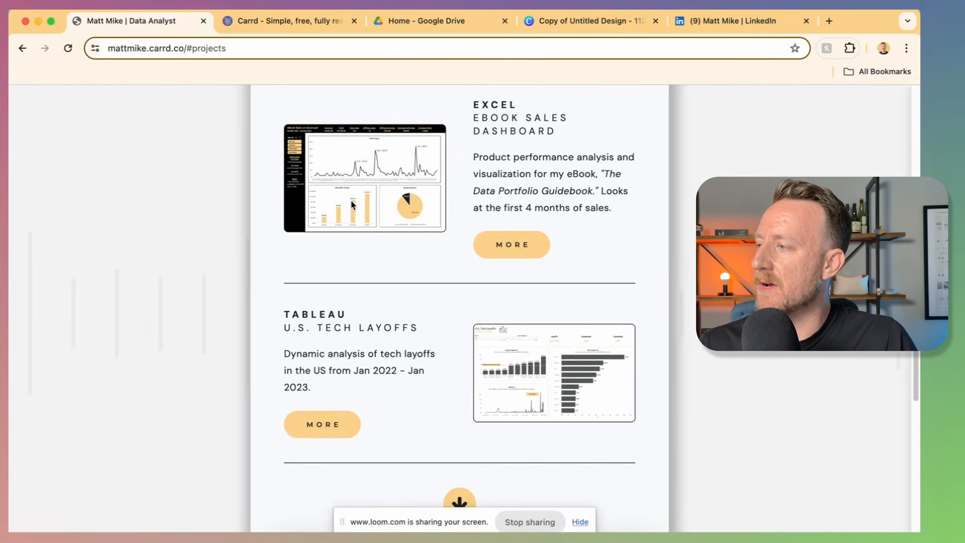
{"action": "scroll", "coordinate": [353, 204], "scroll_direction": "up", "scroll_amount": 12}
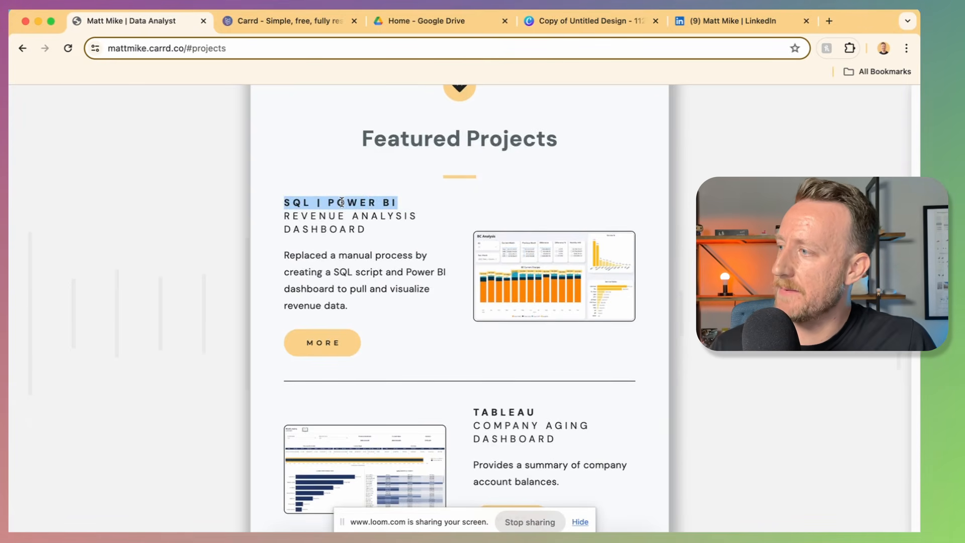
{"action": "left_click_drag", "start_coordinate": [378, 230], "coordinate": [309, 220]}
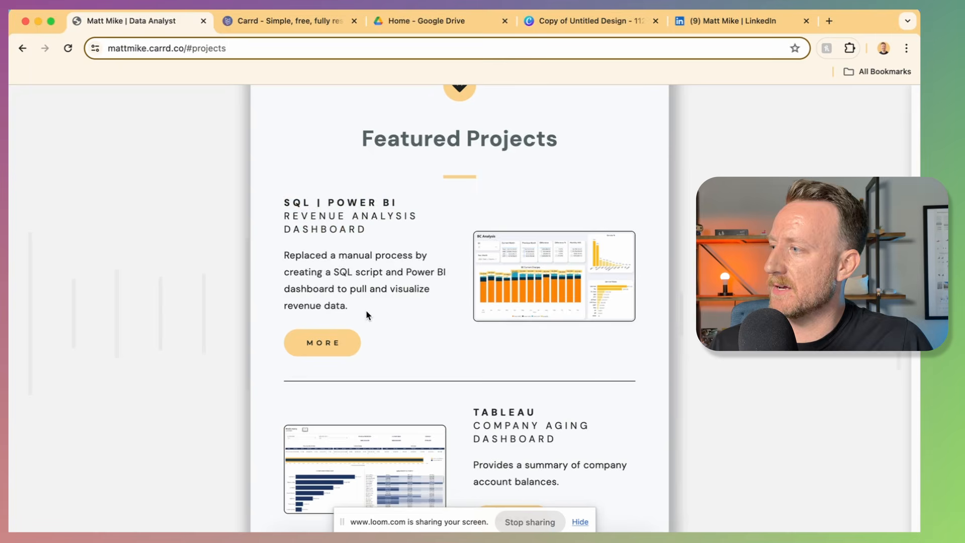
{"action": "left_click_drag", "start_coordinate": [368, 310], "coordinate": [282, 268]}
{"action": "left_click", "coordinate": [287, 252]}
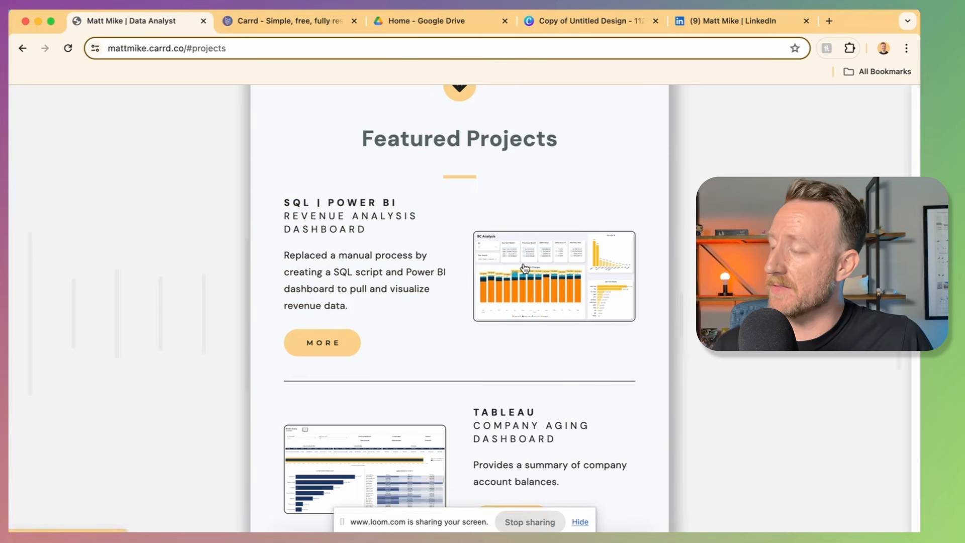
Step: Preview the Revenue Analysis Dashboard project page, then go back home
{"action": "left_click", "coordinate": [322, 342]}
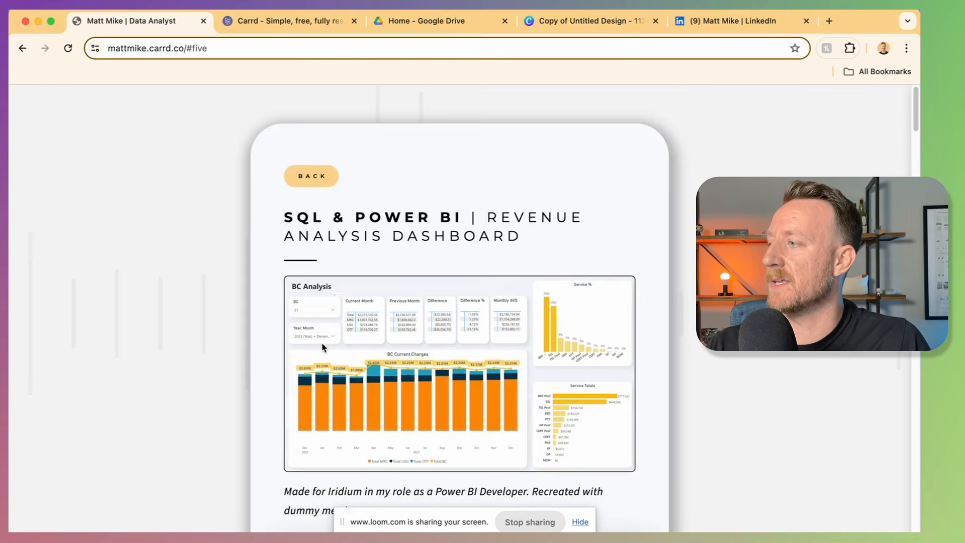
{"action": "scroll", "coordinate": [354, 322], "scroll_direction": "down", "scroll_amount": 13}
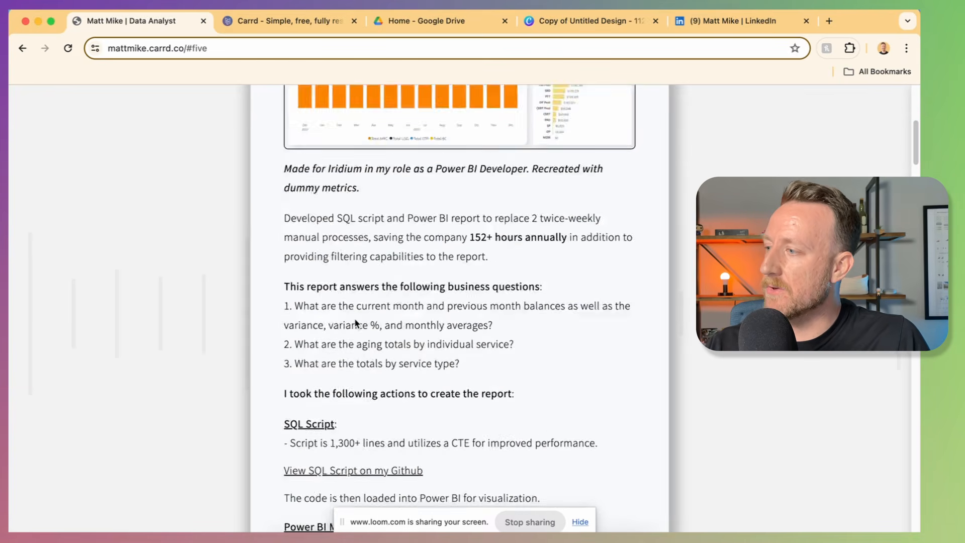
{"action": "scroll", "coordinate": [355, 322], "scroll_direction": "down", "scroll_amount": 4}
{"action": "scroll", "coordinate": [355, 322], "scroll_direction": "up", "scroll_amount": 2}
{"action": "left_click", "coordinate": [297, 165]}
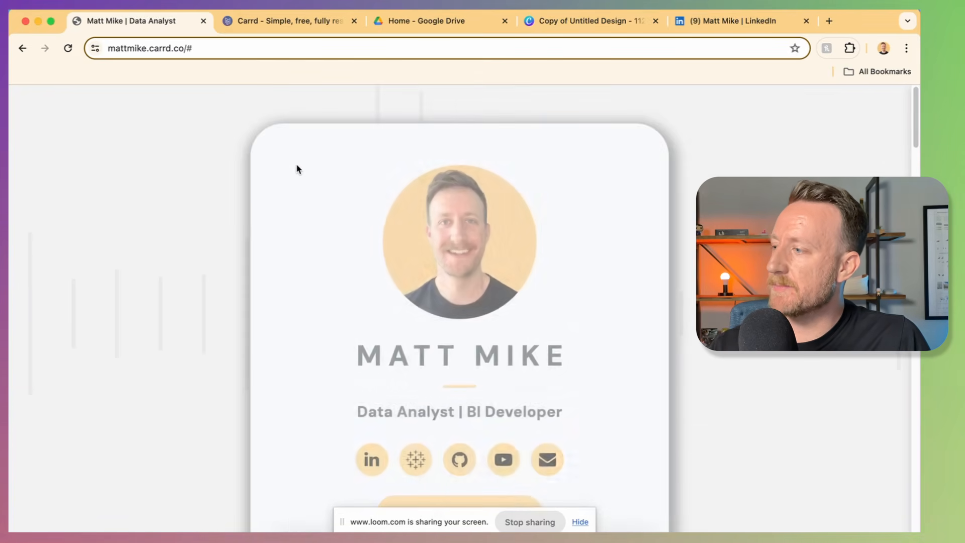
Step: Preview the Excel eBook Sales project page, return home and scroll toward Certifications
{"action": "scroll", "coordinate": [308, 199], "scroll_direction": "down", "scroll_amount": 7}
{"action": "scroll", "coordinate": [309, 200], "scroll_direction": "down", "scroll_amount": 14}
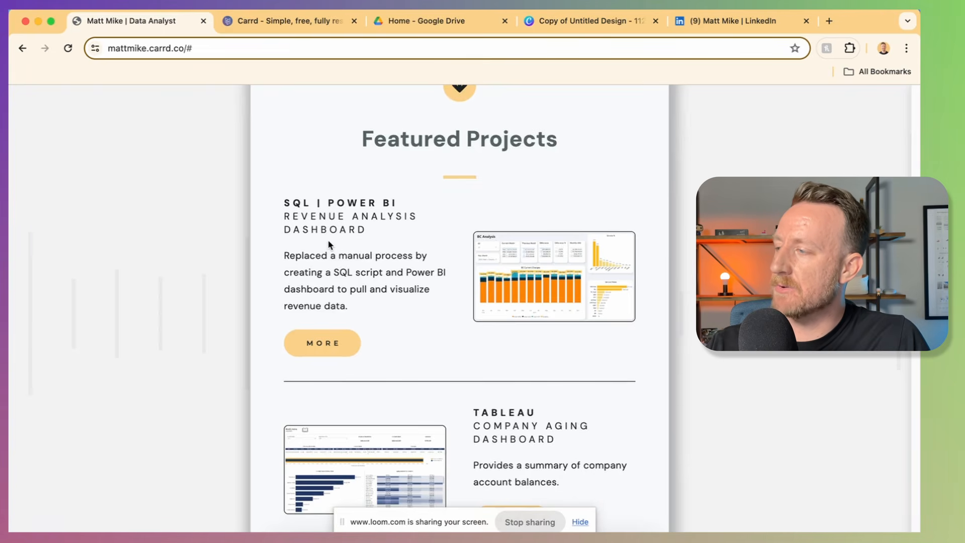
{"action": "scroll", "coordinate": [329, 245], "scroll_direction": "down", "scroll_amount": 5}
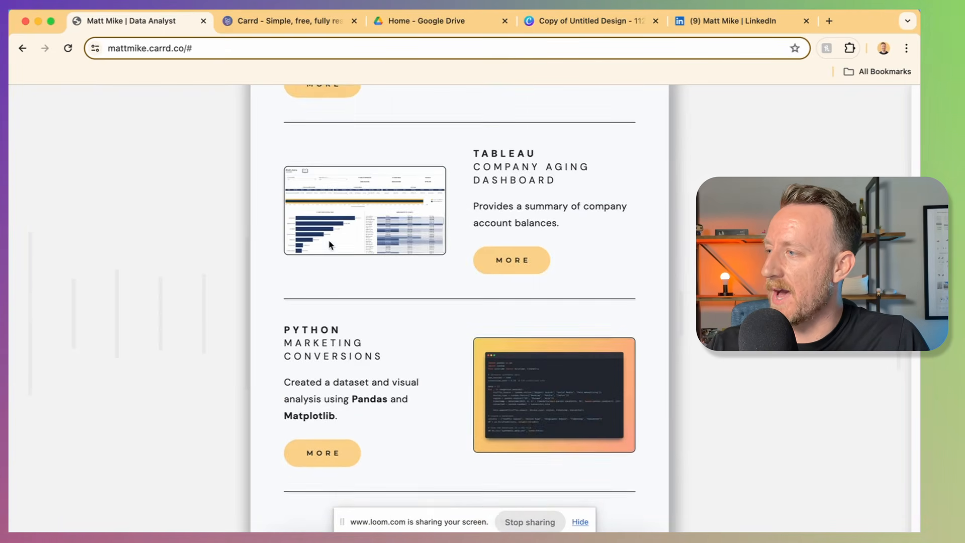
{"action": "scroll", "coordinate": [431, 244], "scroll_direction": "down", "scroll_amount": 1}
{"action": "scroll", "coordinate": [495, 251], "scroll_direction": "down", "scroll_amount": 5}
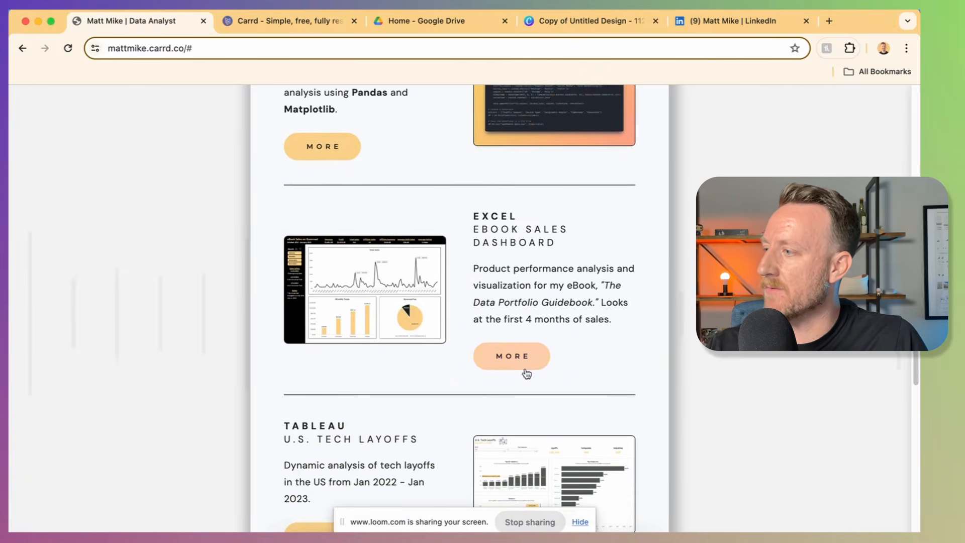
{"action": "left_click", "coordinate": [524, 372]}
{"action": "scroll", "coordinate": [509, 306], "scroll_direction": "down", "scroll_amount": 10}
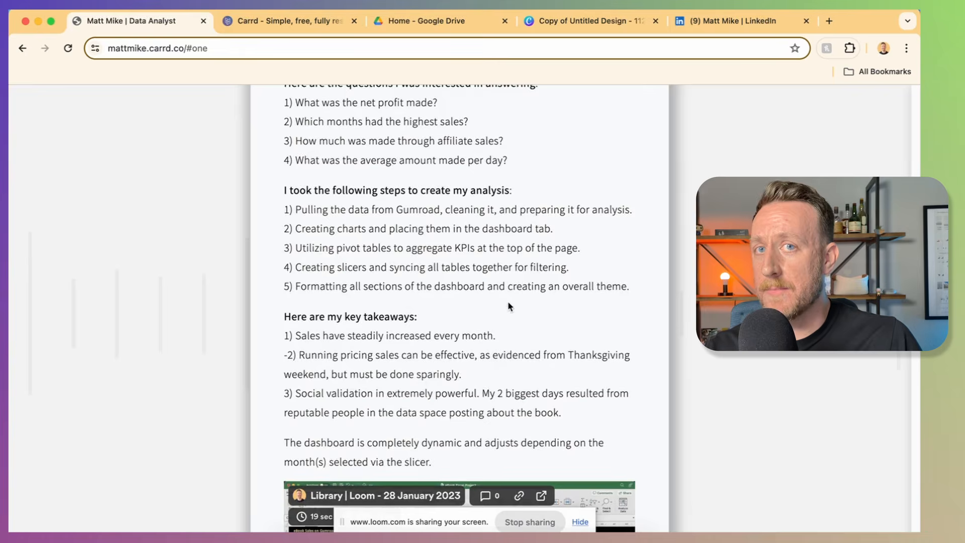
{"action": "scroll", "coordinate": [509, 307], "scroll_direction": "up", "scroll_amount": 10}
{"action": "left_click", "coordinate": [319, 180]}
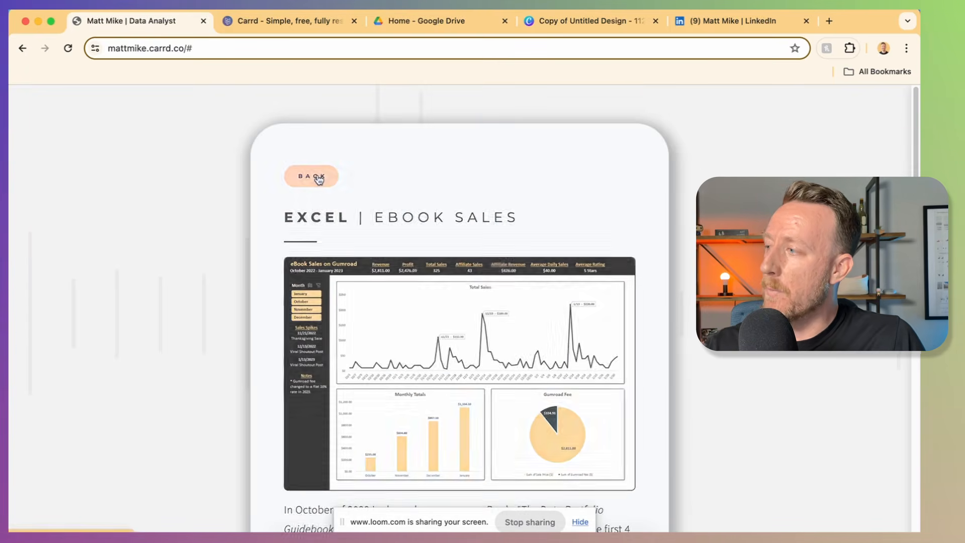
{"action": "scroll", "coordinate": [425, 319], "scroll_direction": "down", "scroll_amount": 10}
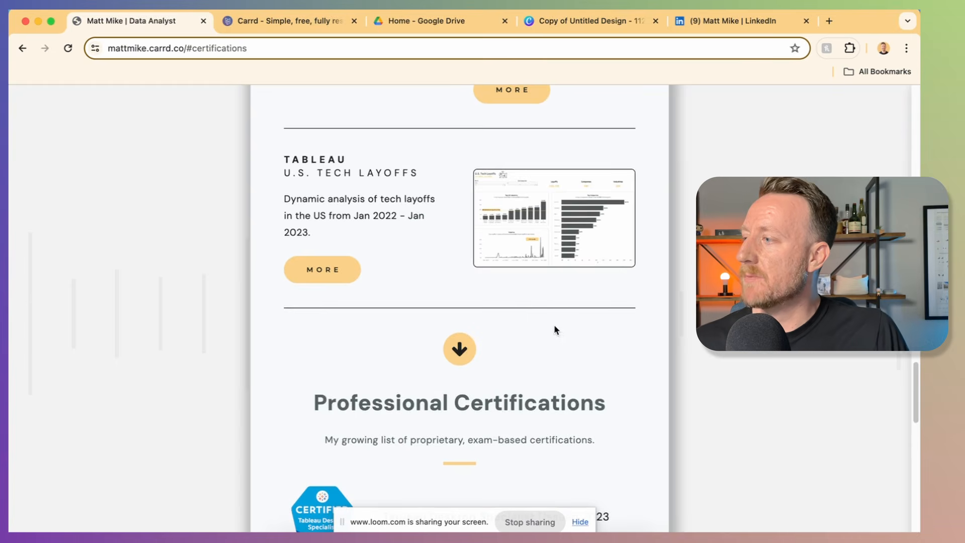
Step: Use the arrow links to jump to Professional Certifications and the Thanks / Contact Me section
{"action": "left_click", "coordinate": [460, 349]}
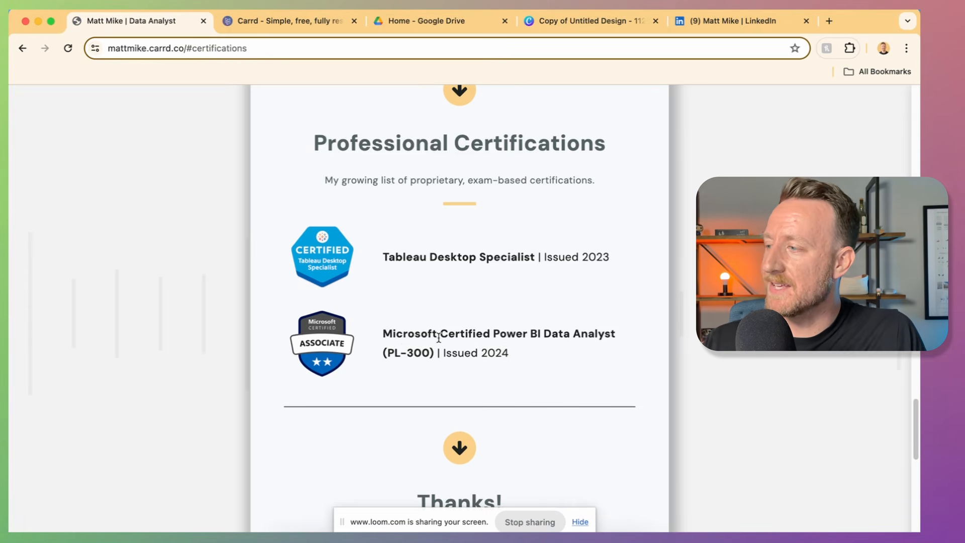
{"action": "left_click", "coordinate": [460, 447]}
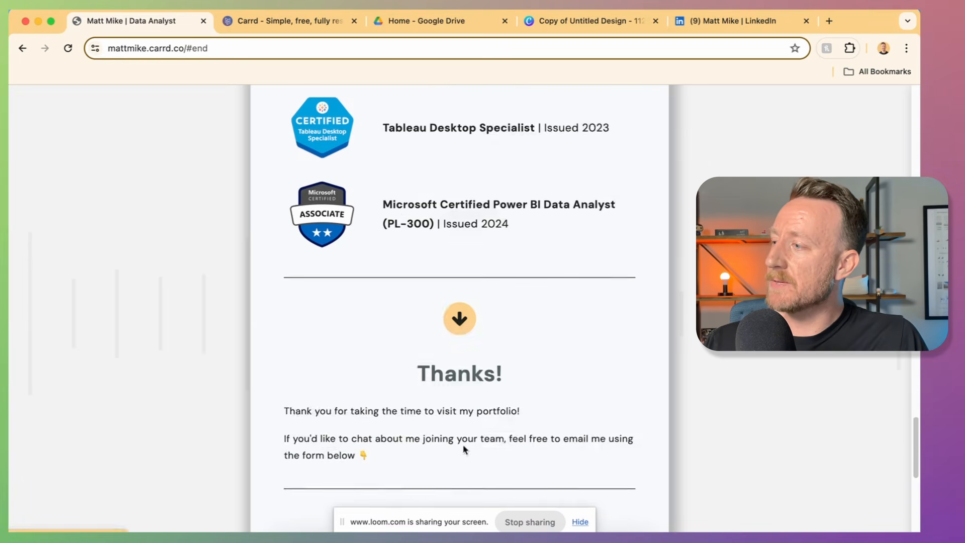
{"action": "scroll", "coordinate": [570, 377], "scroll_direction": "up", "scroll_amount": 1}
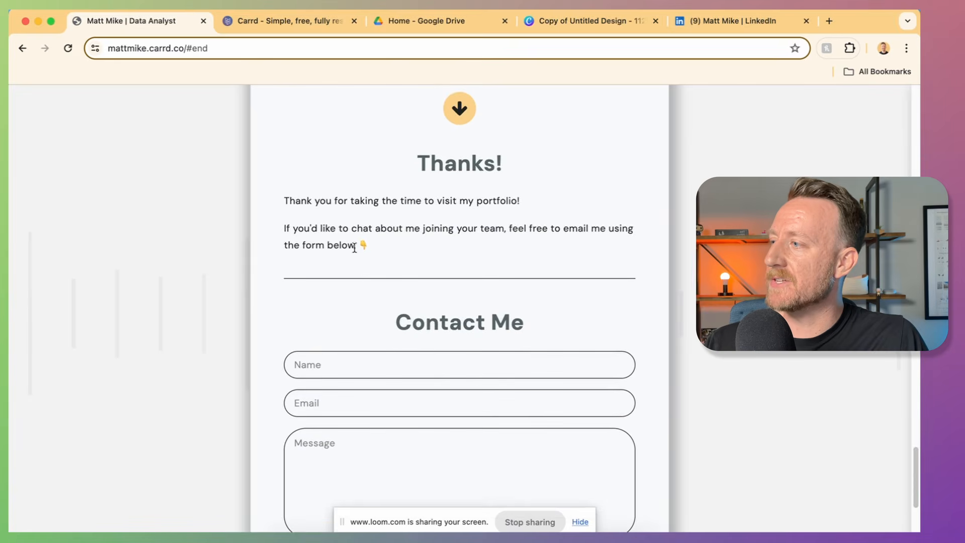
{"action": "left_click_drag", "start_coordinate": [370, 247], "coordinate": [285, 204]}
{"action": "left_click", "coordinate": [656, 244]}
Step: Try a field in the contact form, then switch to the Carrd homepage tab
{"action": "scroll", "coordinate": [641, 283], "scroll_direction": "down", "scroll_amount": 3}
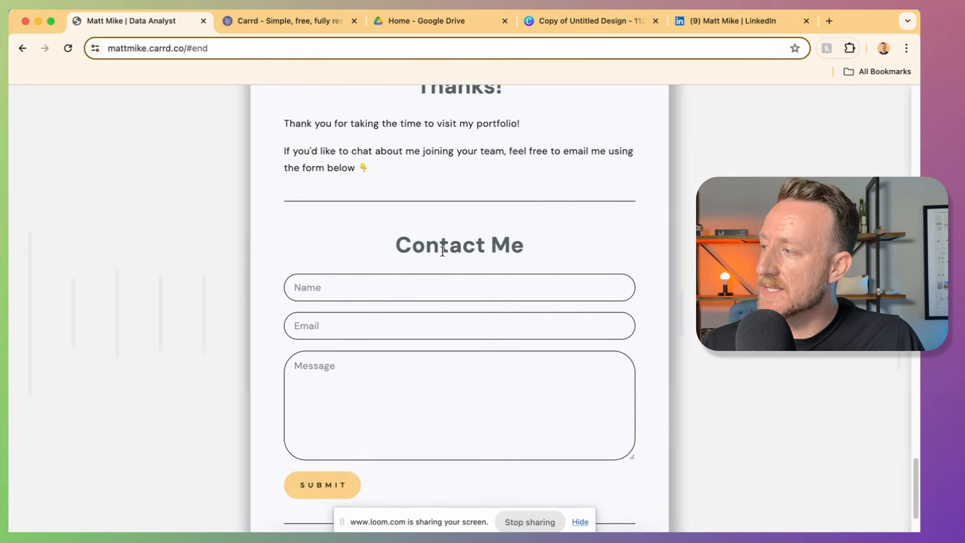
{"action": "left_click", "coordinate": [317, 330]}
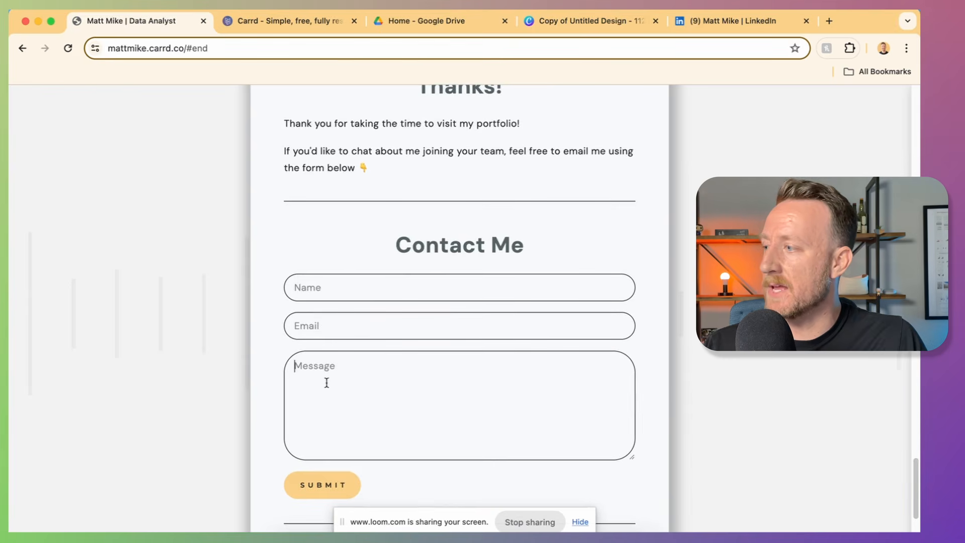
{"action": "scroll", "coordinate": [664, 370], "scroll_direction": "down", "scroll_amount": 3}
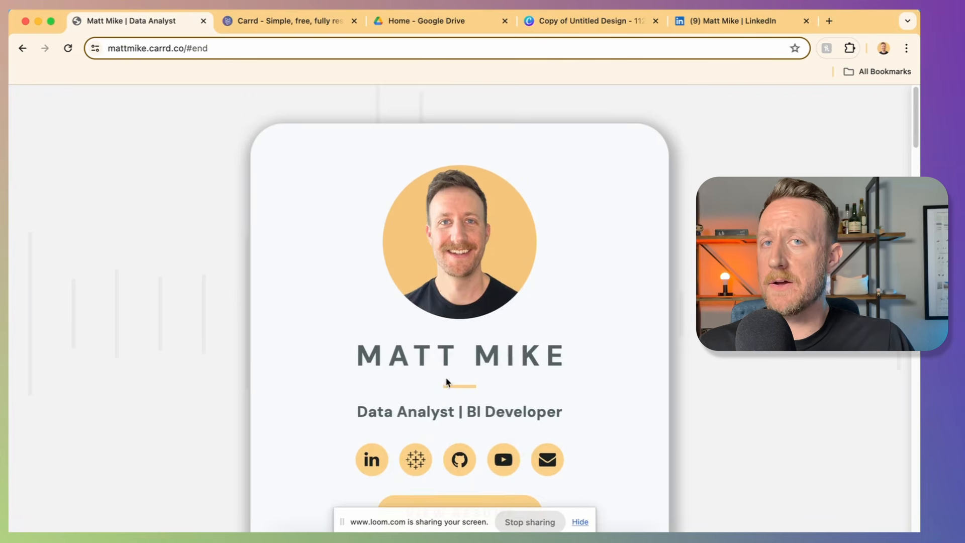
{"action": "left_click", "coordinate": [289, 21]}
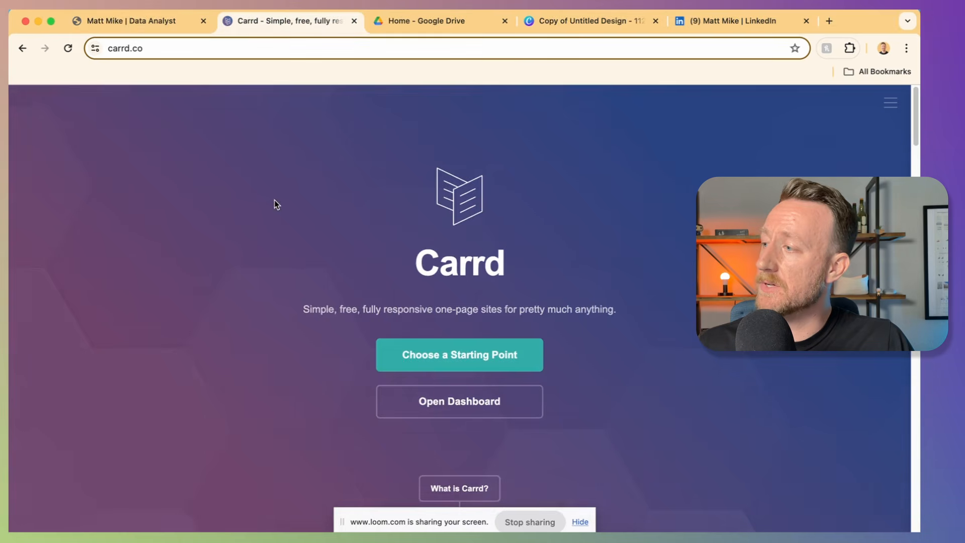
Step: Start choosing a template for a new site and browse the Sectioned designs
{"action": "left_click", "coordinate": [479, 357]}
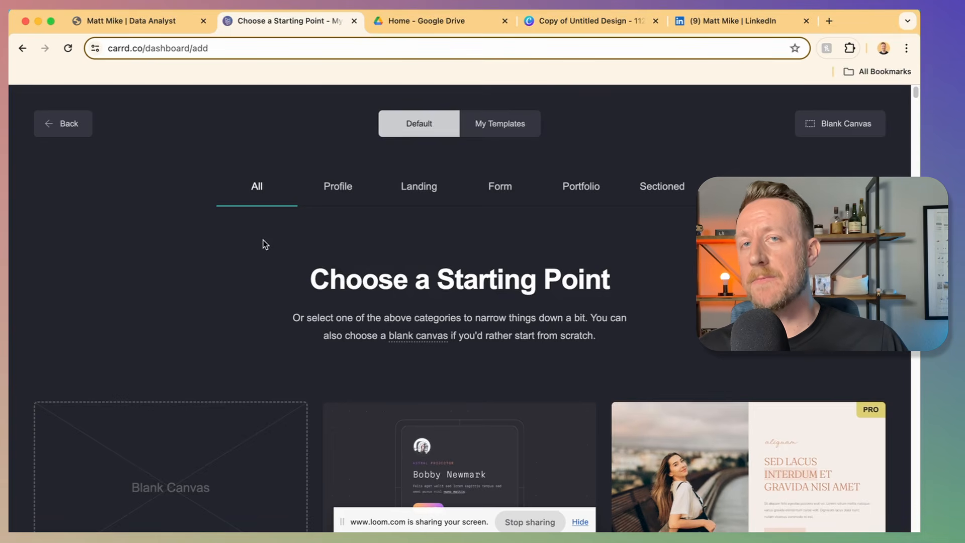
{"action": "left_click", "coordinate": [650, 187]}
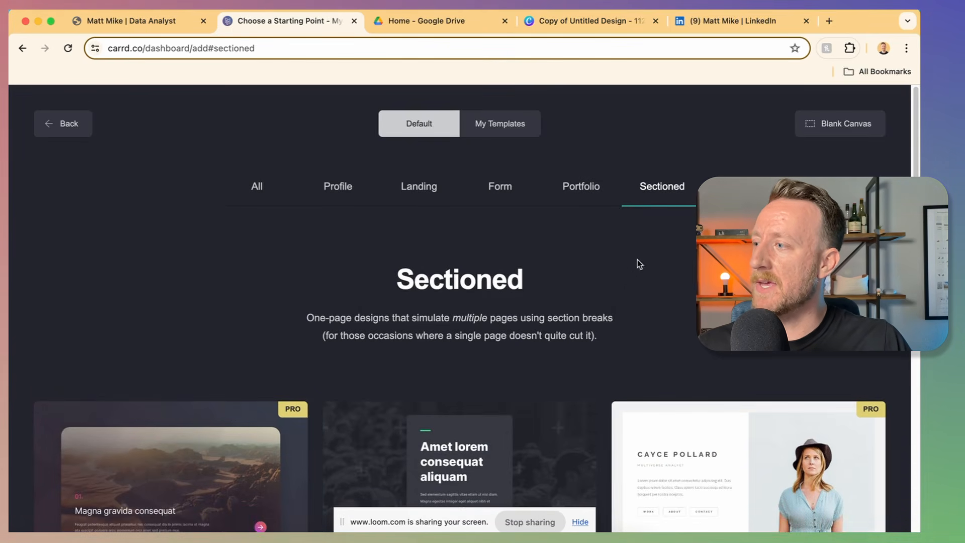
{"action": "scroll", "coordinate": [637, 260], "scroll_direction": "down", "scroll_amount": 5}
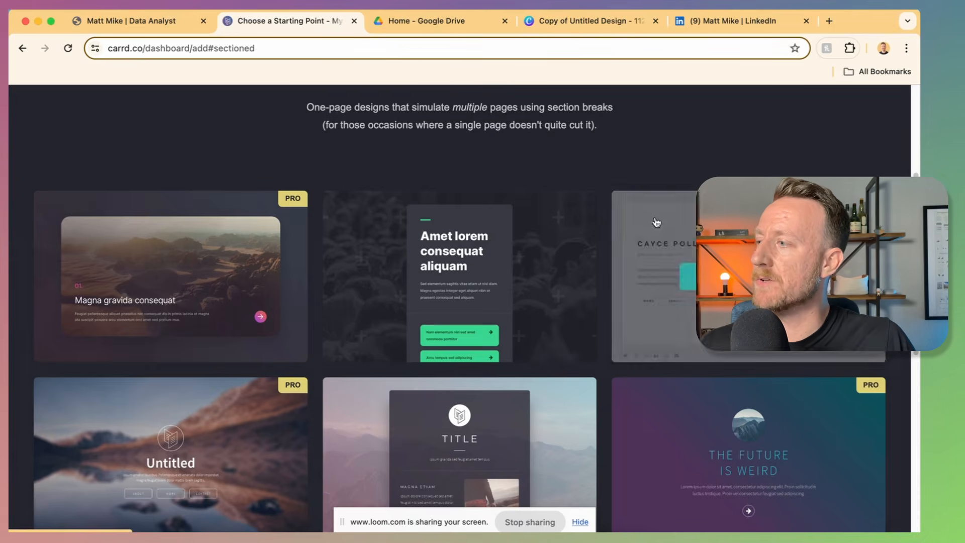
{"action": "mouse_move", "coordinate": [153, 274]}
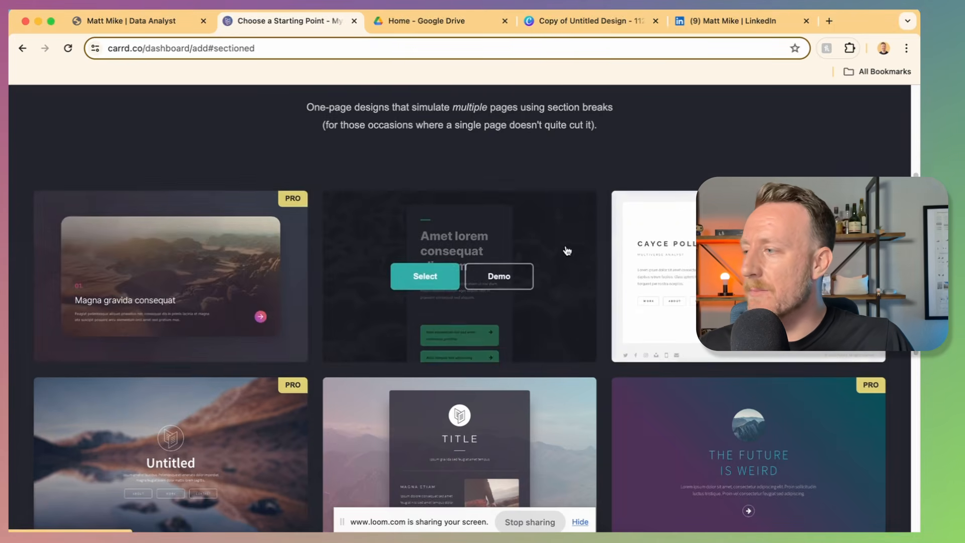
{"action": "scroll", "coordinate": [567, 251], "scroll_direction": "up", "scroll_amount": 5}
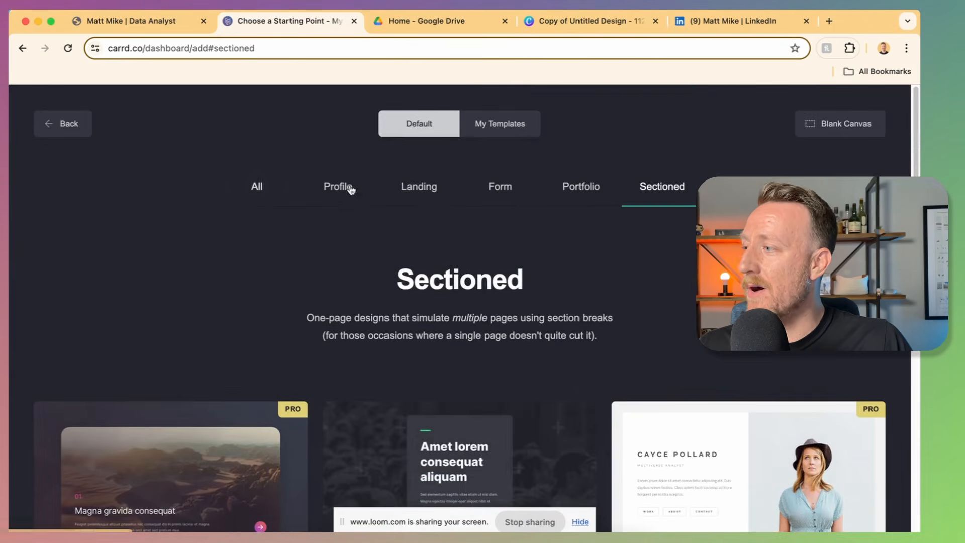
Step: Compare the Profile, Landing and Form templates, then create a new site from Sectioned TITLE
{"action": "left_click", "coordinate": [351, 196]}
{"action": "left_click", "coordinate": [417, 189]}
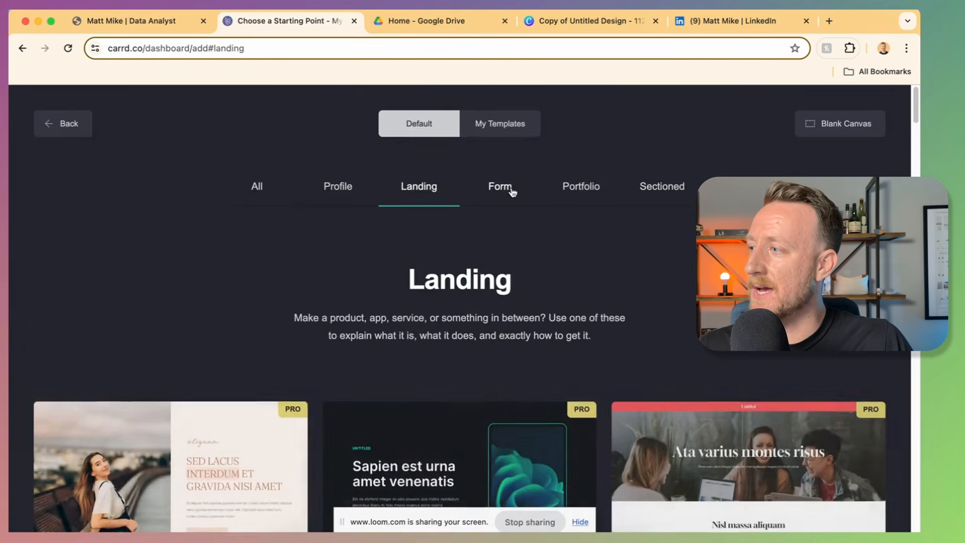
{"action": "left_click", "coordinate": [508, 189]}
{"action": "left_click", "coordinate": [671, 187]}
{"action": "scroll", "coordinate": [644, 236], "scroll_direction": "down", "scroll_amount": 8}
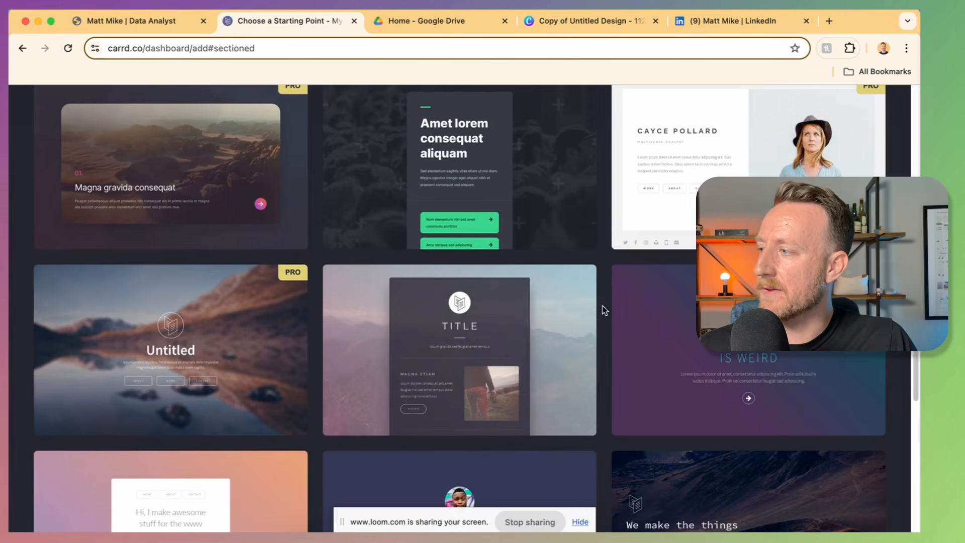
{"action": "scroll", "coordinate": [272, 280], "scroll_direction": "up", "scroll_amount": 1}
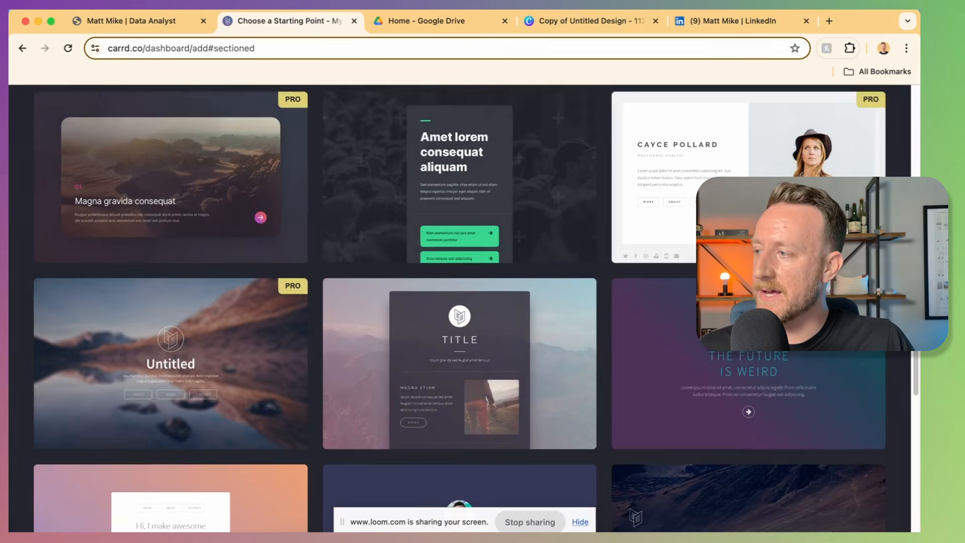
{"action": "mouse_move", "coordinate": [477, 296]}
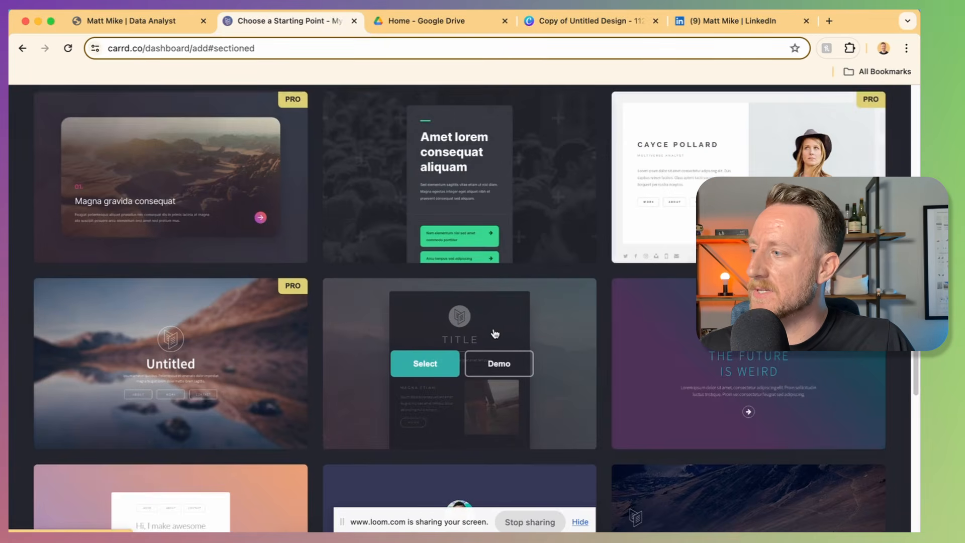
{"action": "left_click", "coordinate": [421, 368]}
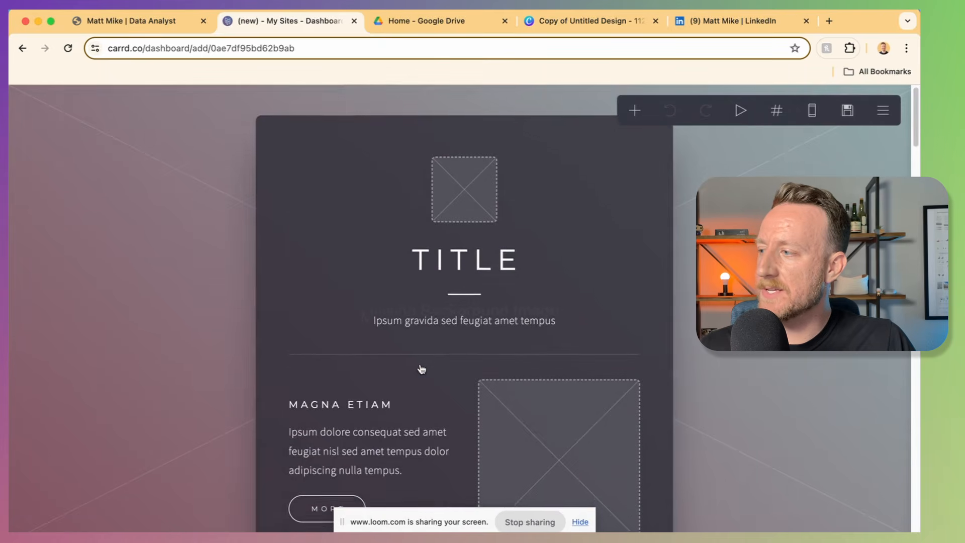
Step: Scroll through the TITLE template and inspect the #one section break's settings
{"action": "scroll", "coordinate": [421, 368], "scroll_direction": "down", "scroll_amount": 5}
{"action": "scroll", "coordinate": [422, 370], "scroll_direction": "down", "scroll_amount": 9}
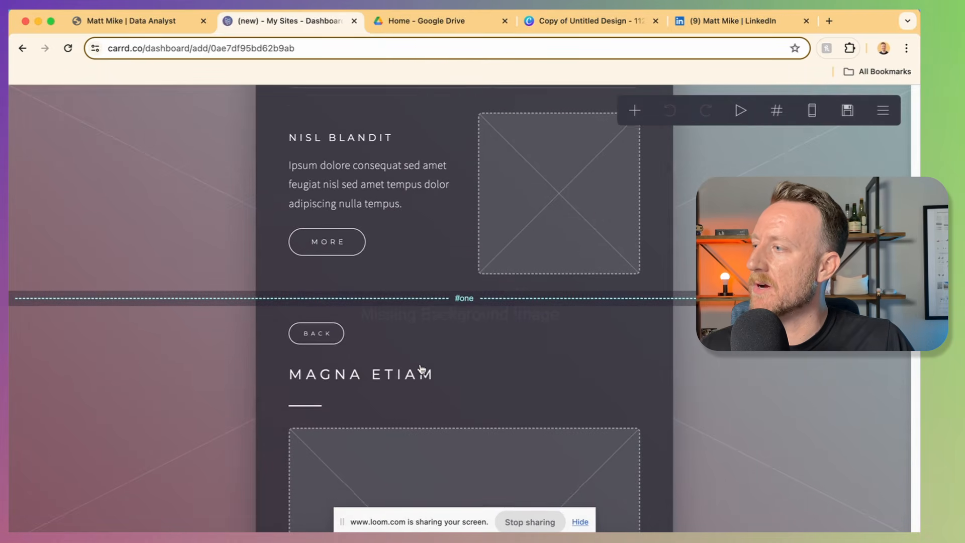
{"action": "scroll", "coordinate": [421, 369], "scroll_direction": "up", "scroll_amount": 14}
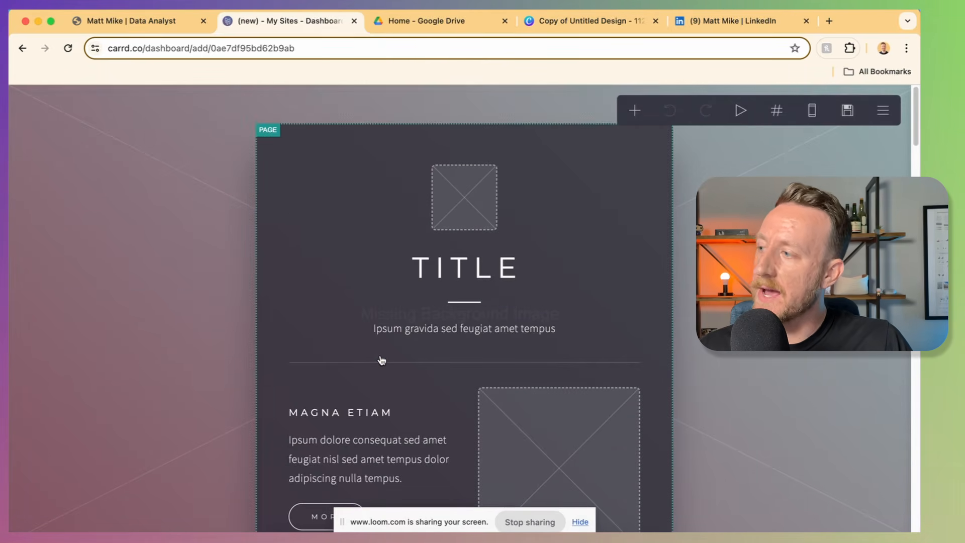
{"action": "scroll", "coordinate": [381, 360], "scroll_direction": "down", "scroll_amount": 1}
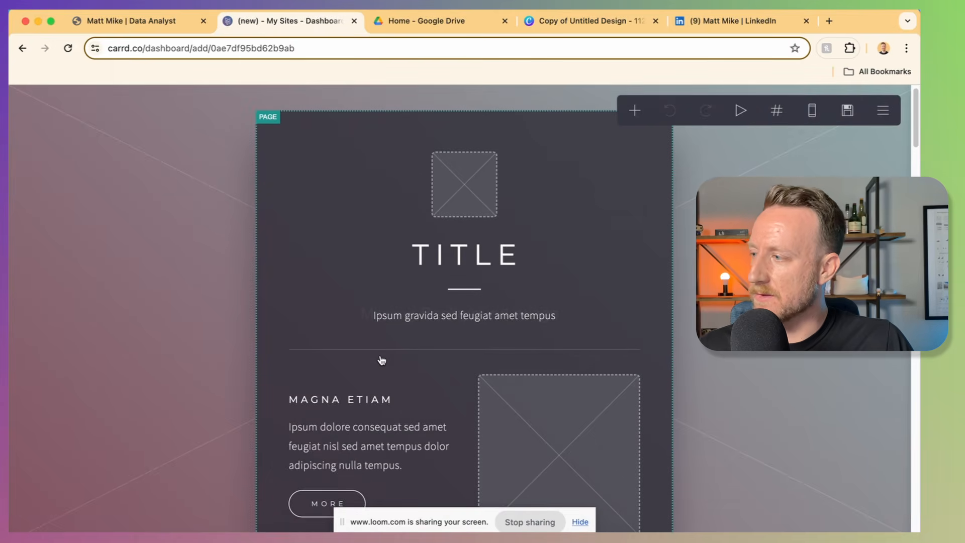
{"action": "scroll", "coordinate": [382, 360], "scroll_direction": "down", "scroll_amount": 10}
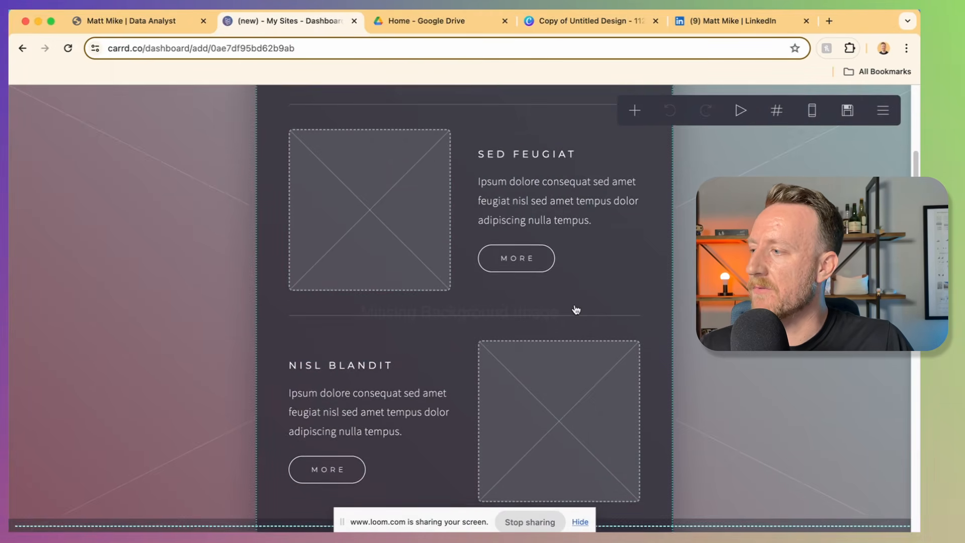
{"action": "scroll", "coordinate": [575, 313], "scroll_direction": "down", "scroll_amount": 3}
{"action": "left_click", "coordinate": [432, 374]}
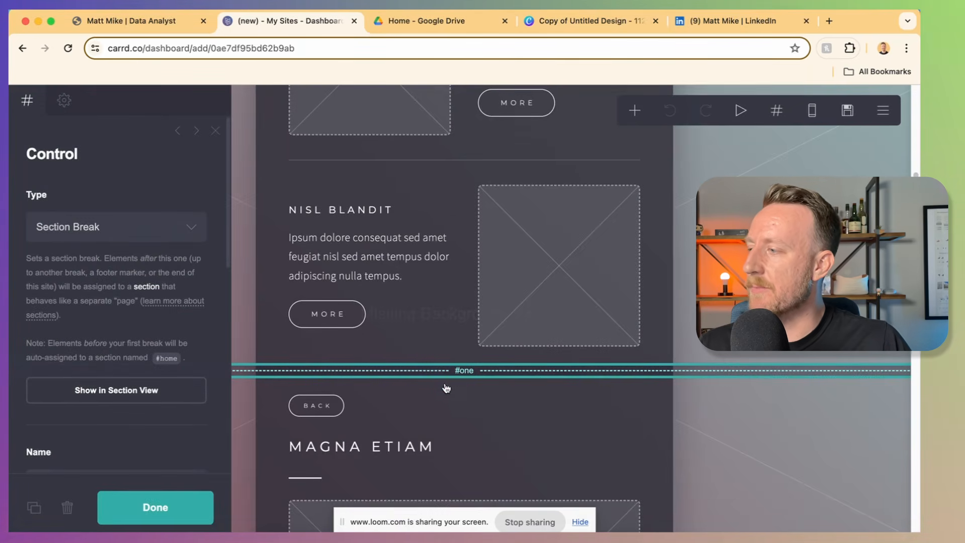
Step: Inspect the MORE button under MAGNA ETIAM and its #one link target
{"action": "scroll", "coordinate": [452, 387], "scroll_direction": "down", "scroll_amount": 3}
{"action": "scroll", "coordinate": [462, 388], "scroll_direction": "down", "scroll_amount": 2}
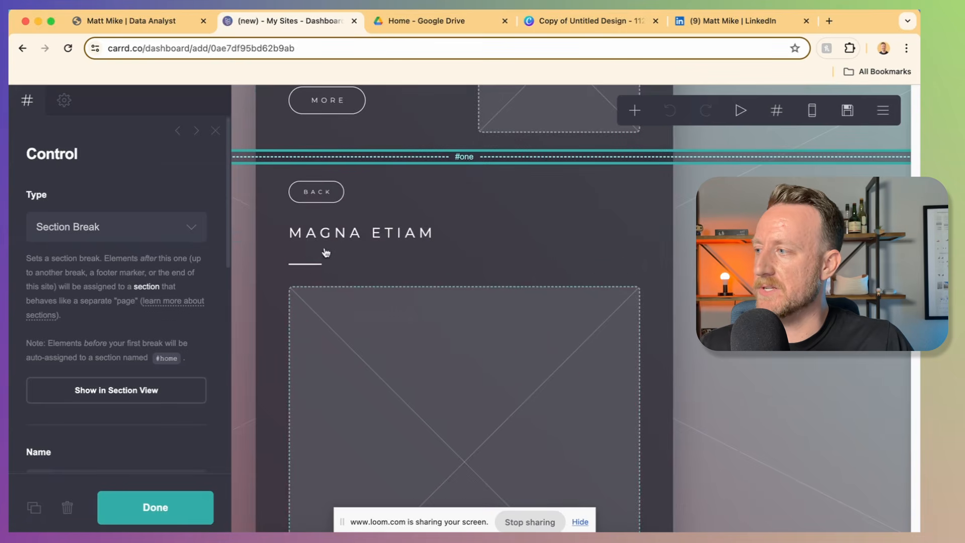
{"action": "scroll", "coordinate": [492, 370], "scroll_direction": "down", "scroll_amount": 12}
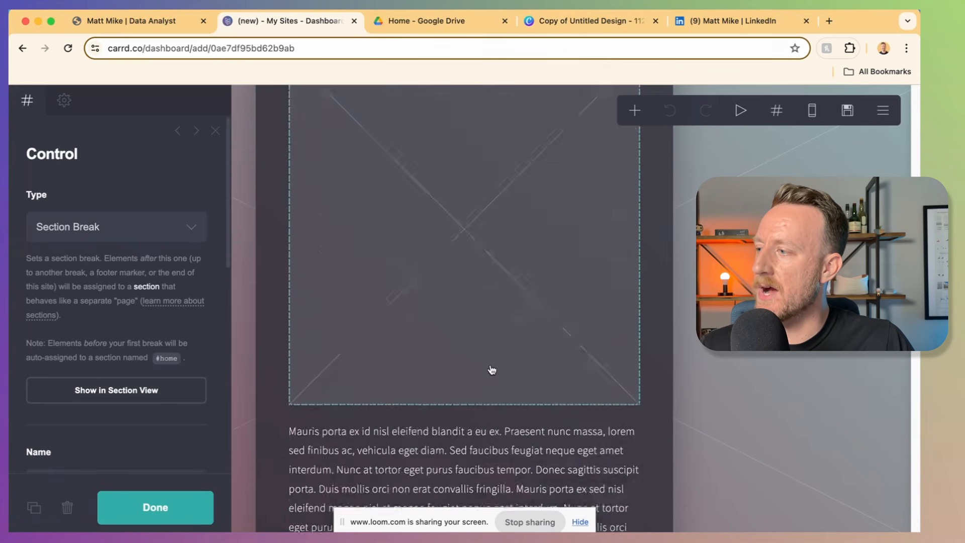
{"action": "scroll", "coordinate": [492, 370], "scroll_direction": "down", "scroll_amount": 10}
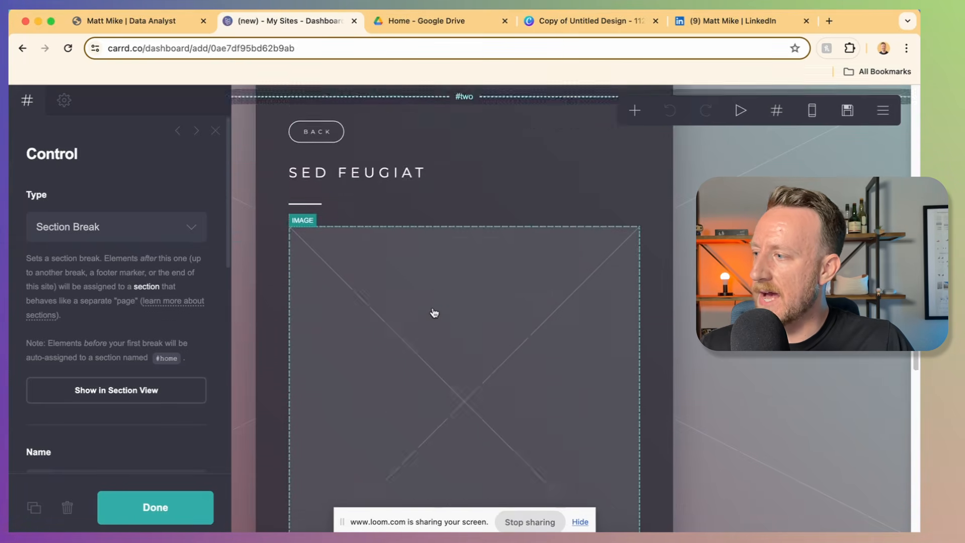
{"action": "scroll", "coordinate": [434, 312], "scroll_direction": "up", "scroll_amount": 9}
{"action": "scroll", "coordinate": [431, 237], "scroll_direction": "down", "scroll_amount": 9}
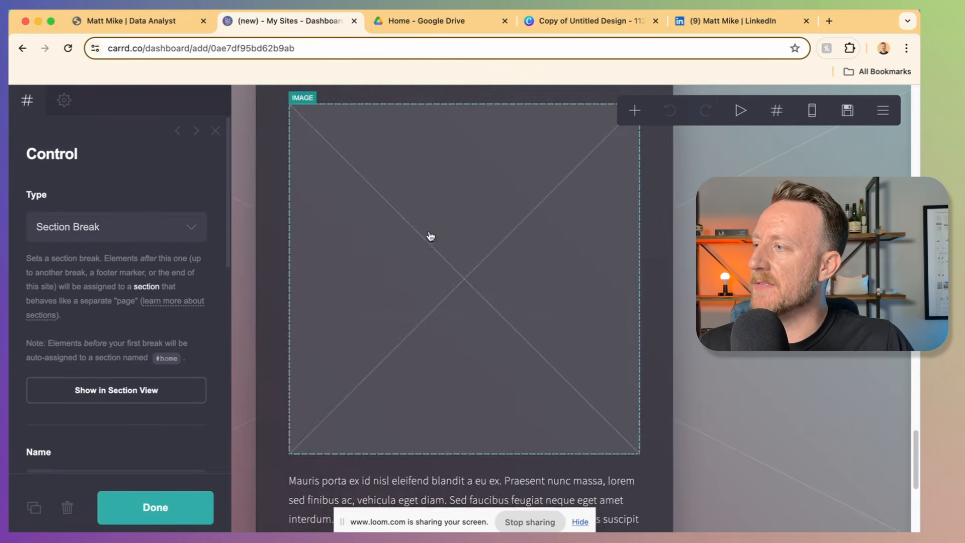
{"action": "scroll", "coordinate": [433, 254], "scroll_direction": "up", "scroll_amount": 15}
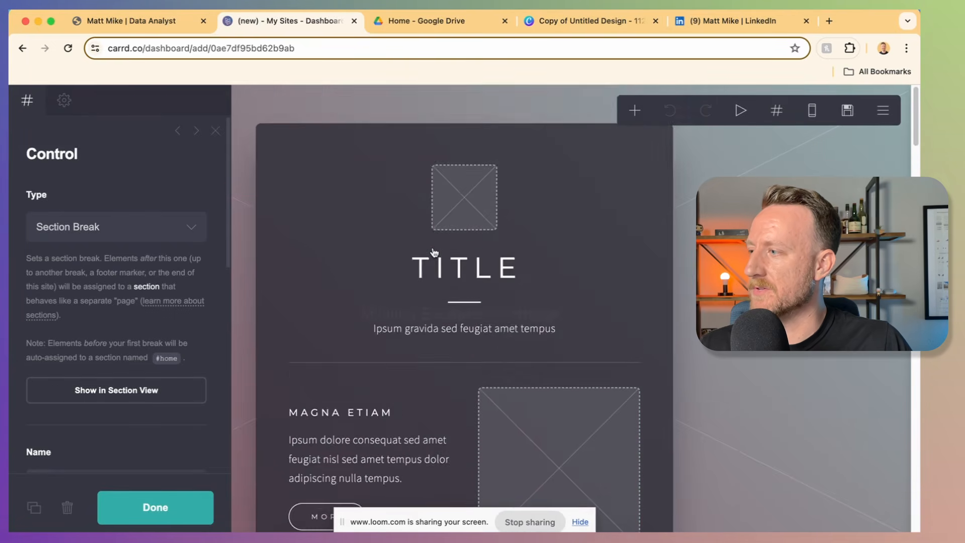
{"action": "scroll", "coordinate": [400, 355], "scroll_direction": "down", "scroll_amount": 3}
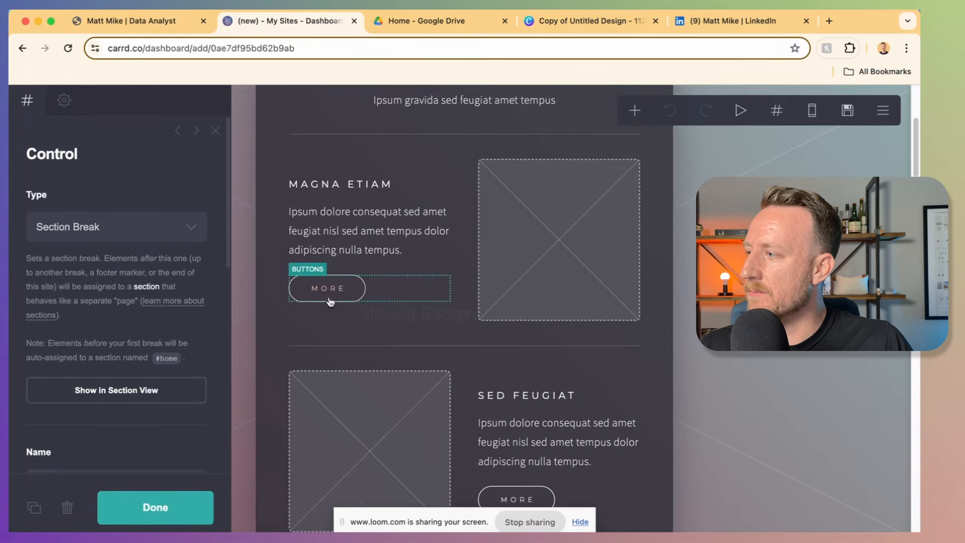
{"action": "left_click", "coordinate": [348, 291]}
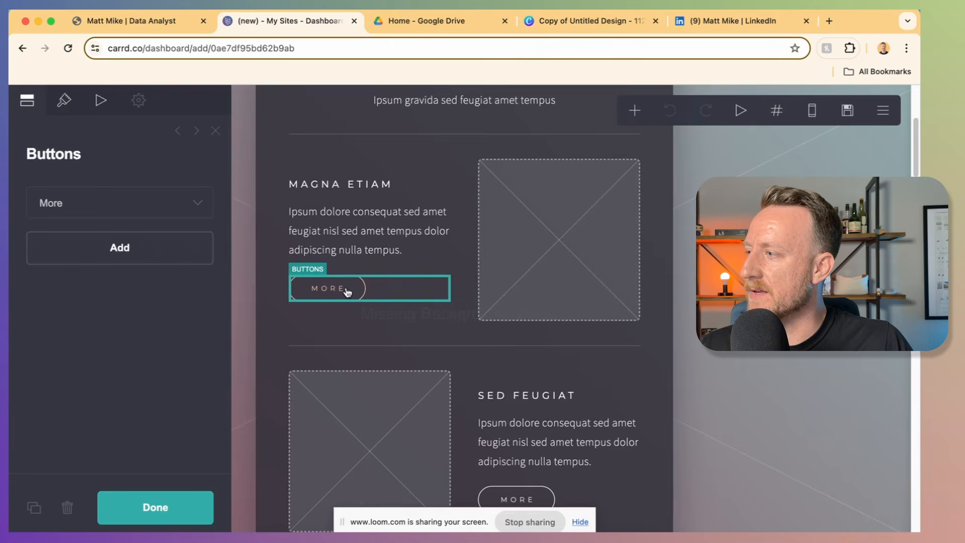
{"action": "left_click", "coordinate": [101, 202]}
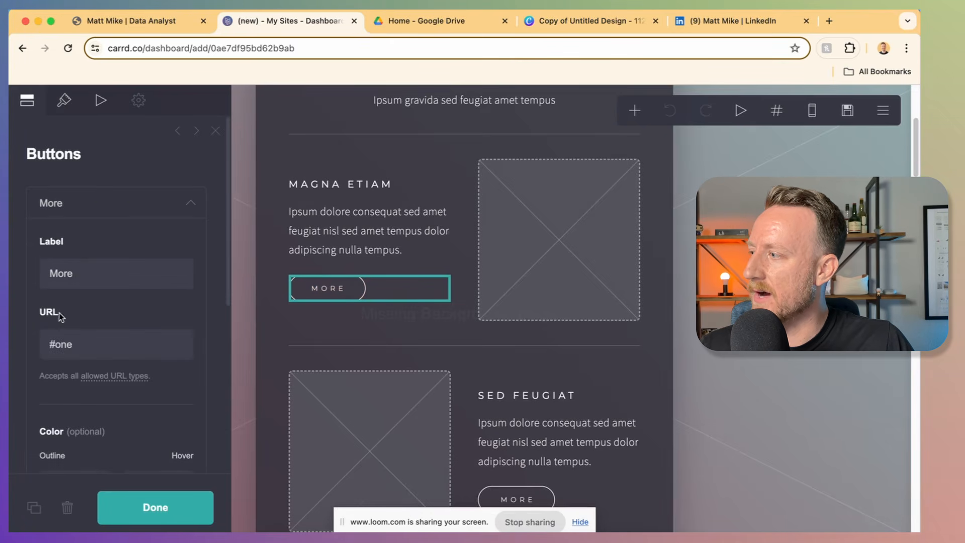
{"action": "mouse_move", "coordinate": [51, 345]}
{"action": "left_mouse_down"}
{"action": "mouse_move", "coordinate": [60, 345]}
{"action": "mouse_move", "coordinate": [49, 345]}
{"action": "left_mouse_up"}
Step: Look at the #one section that the MORE button links to
{"action": "scroll", "coordinate": [453, 317], "scroll_direction": "down", "scroll_amount": 9}
{"action": "left_click", "coordinate": [462, 313]}
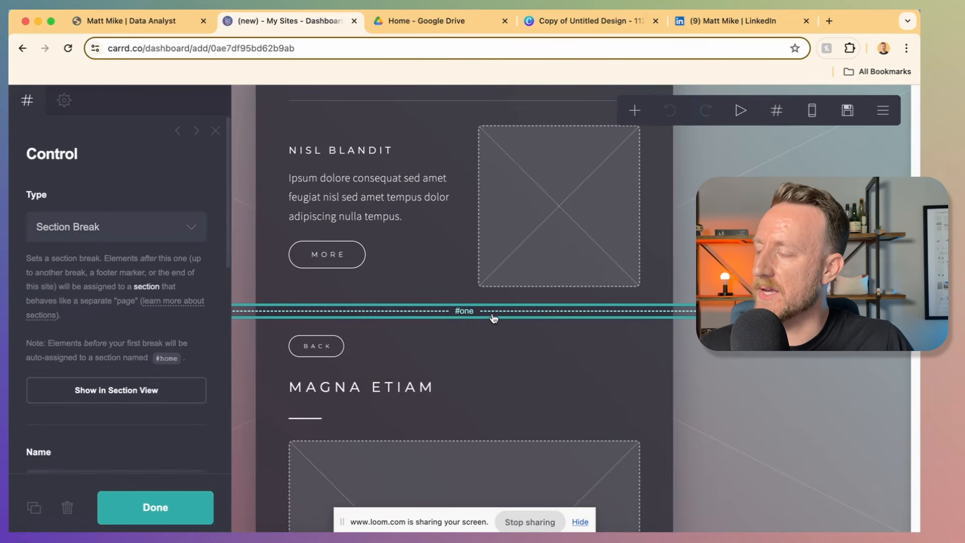
{"action": "scroll", "coordinate": [459, 314], "scroll_direction": "up", "scroll_amount": 10}
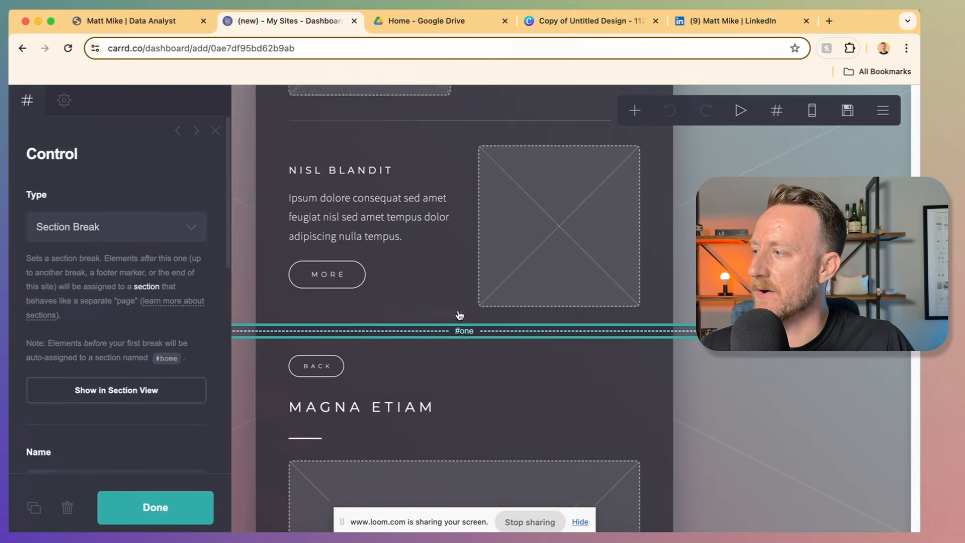
{"action": "scroll", "coordinate": [346, 372], "scroll_direction": "down", "scroll_amount": 9}
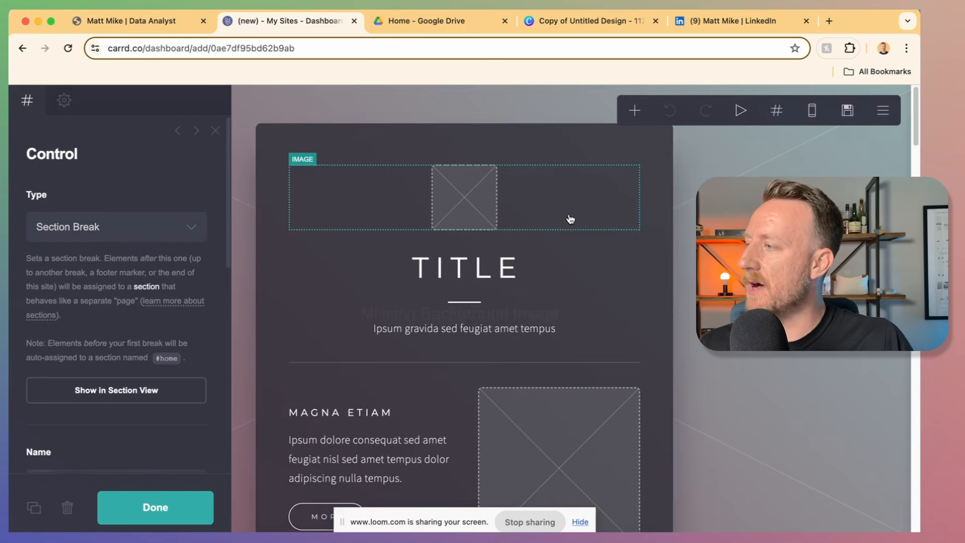
Step: Upload Profile pic.jpeg into the top image, make it a circle and enlarge its width
{"action": "left_click", "coordinate": [520, 210]}
{"action": "left_click", "coordinate": [123, 246]}
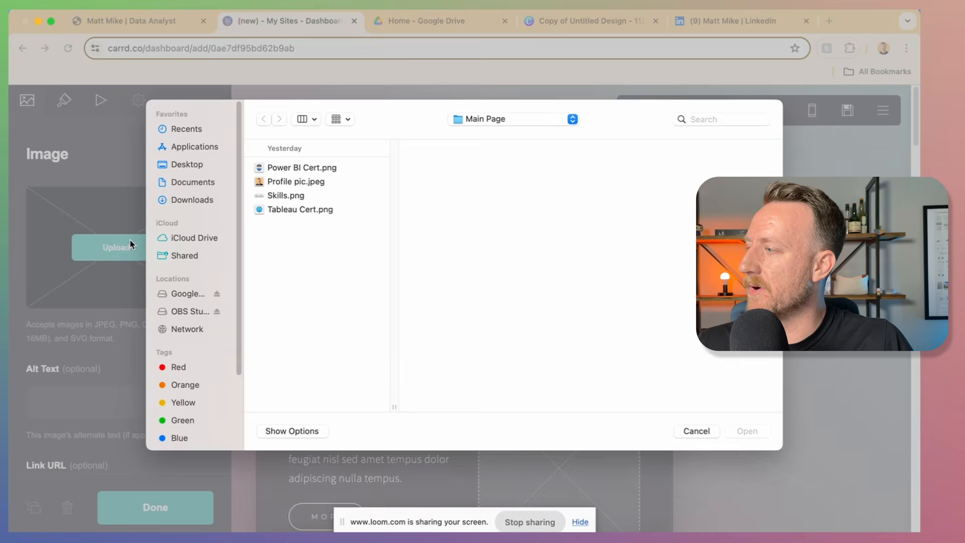
{"action": "left_click", "coordinate": [296, 183]}
{"action": "key", "text": "Return"}
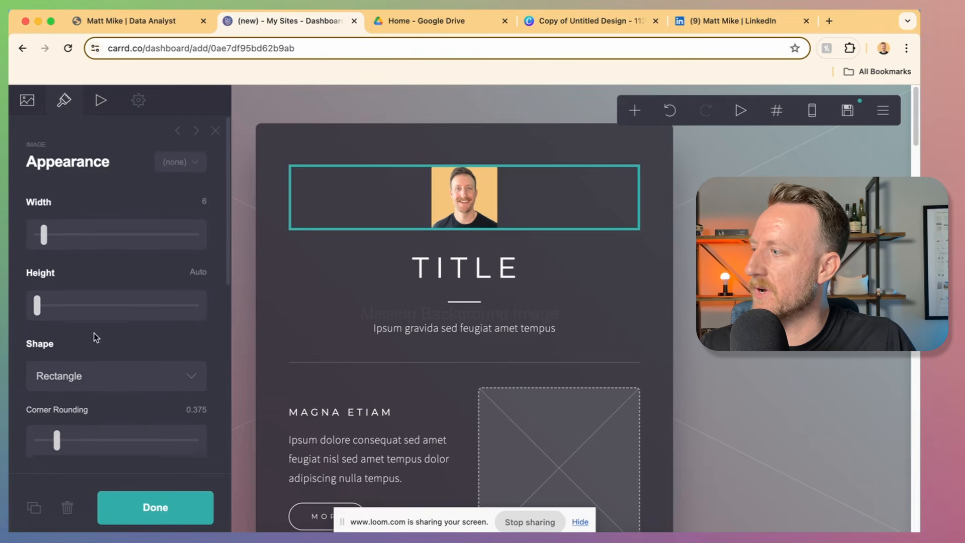
{"action": "scroll", "coordinate": [93, 335], "scroll_direction": "down", "scroll_amount": 1}
{"action": "left_click", "coordinate": [77, 357]}
{"action": "left_click", "coordinate": [64, 371]}
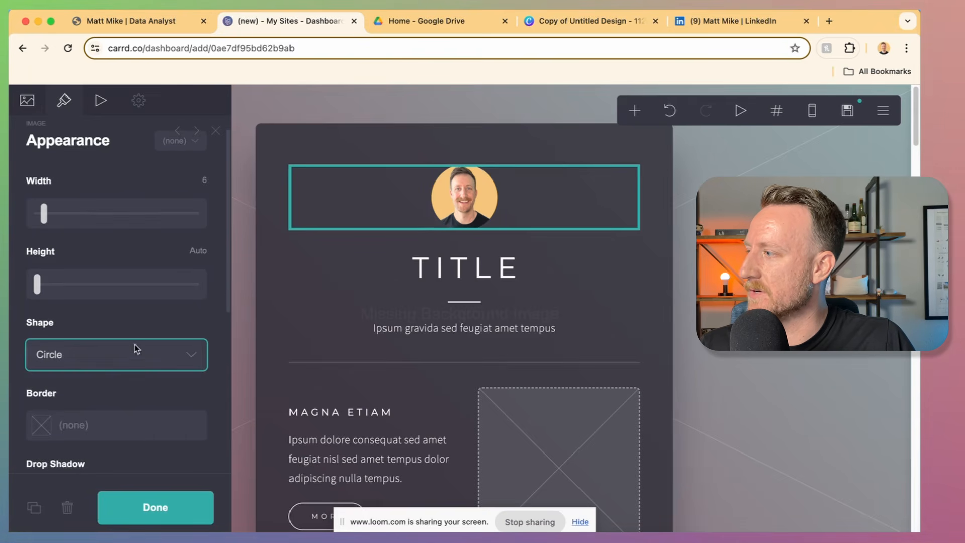
{"action": "left_click", "coordinate": [58, 228]}
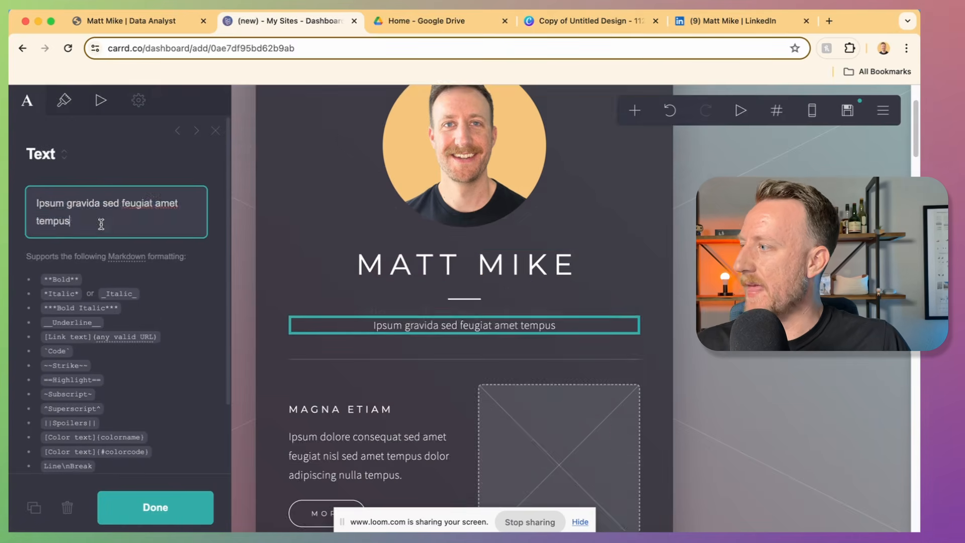
Step: Replace the subtitle with 'Data Analyst | BI Developer' in Regular weight at size 1.375
{"action": "left_click_drag", "start_coordinate": [101, 224], "coordinate": [20, 200]}
{"action": "type", "text": "Da"}
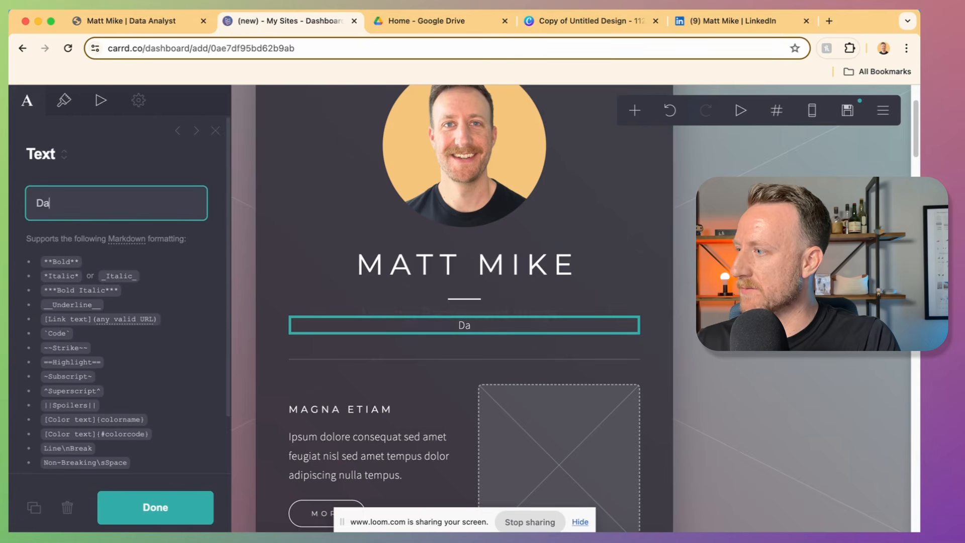
{"action": "type", "text": "ta Anal"}
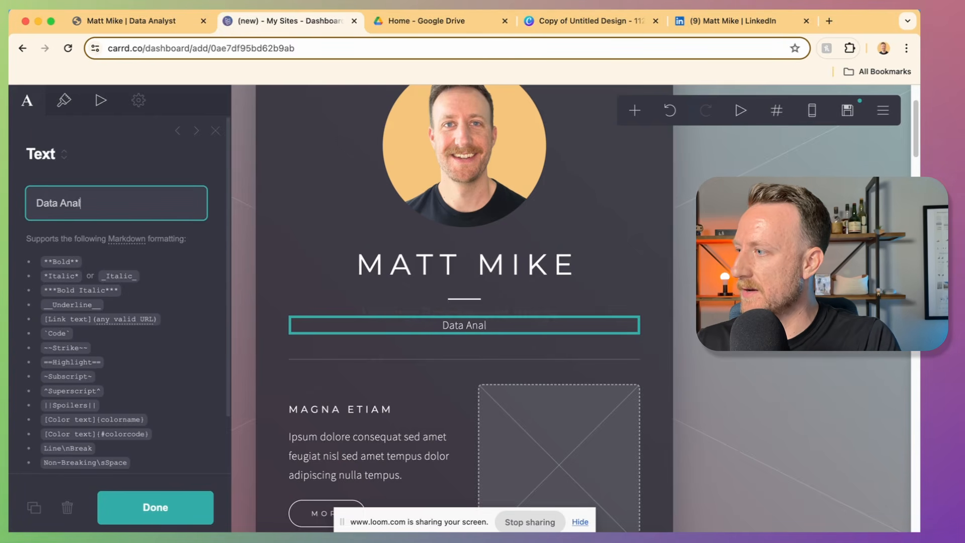
{"action": "type", "text": "yst | BI Developer"}
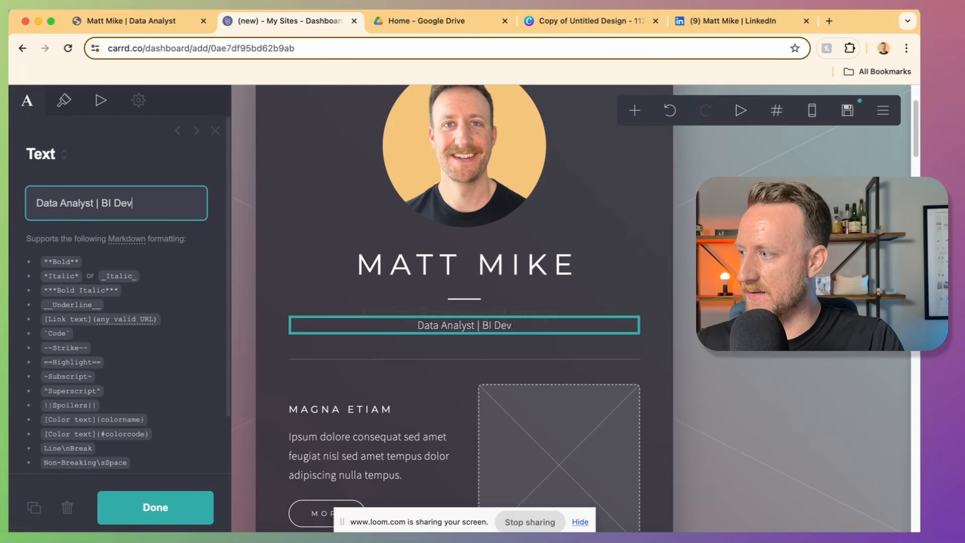
{"action": "left_click", "coordinate": [64, 100]}
{"action": "left_click_drag", "start_coordinate": [57, 367], "coordinate": [108, 373]}
{"action": "scroll", "coordinate": [100, 250], "scroll_direction": "up", "scroll_amount": 3}
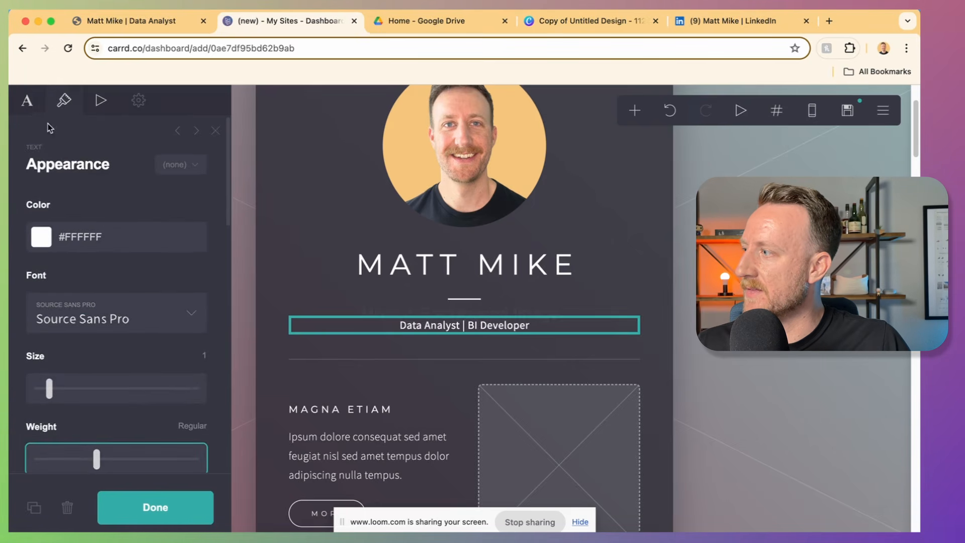
{"action": "scroll", "coordinate": [55, 290], "scroll_direction": "down", "scroll_amount": 10}
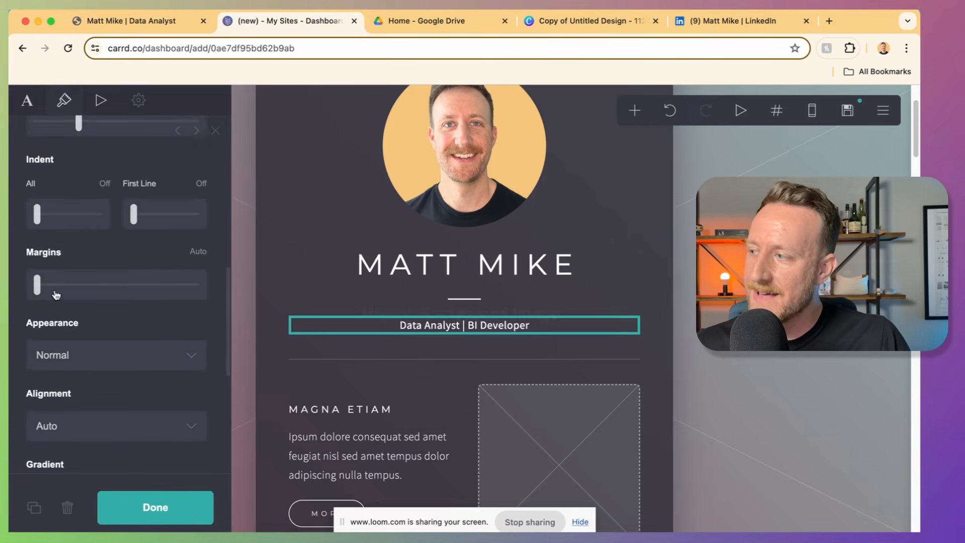
{"action": "scroll", "coordinate": [56, 295], "scroll_direction": "up", "scroll_amount": 5}
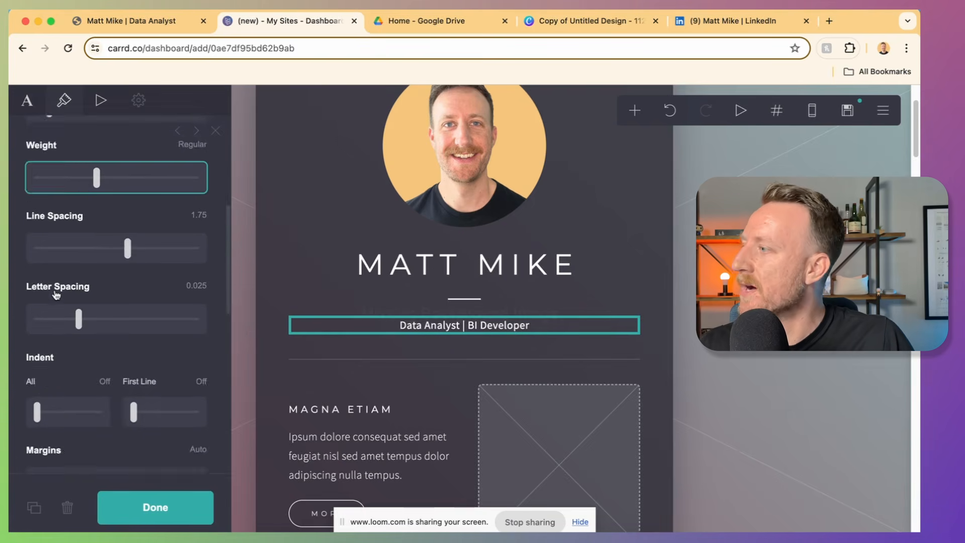
{"action": "scroll", "coordinate": [56, 294], "scroll_direction": "up", "scroll_amount": 2}
{"action": "left_click", "coordinate": [24, 108]}
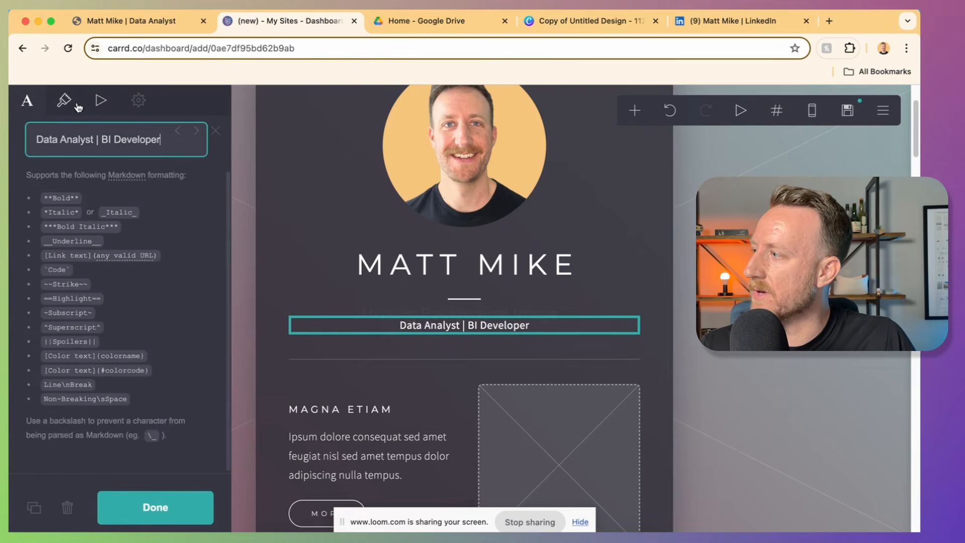
{"action": "left_click", "coordinate": [70, 102]}
{"action": "scroll", "coordinate": [116, 316], "scroll_direction": "down", "scroll_amount": 1}
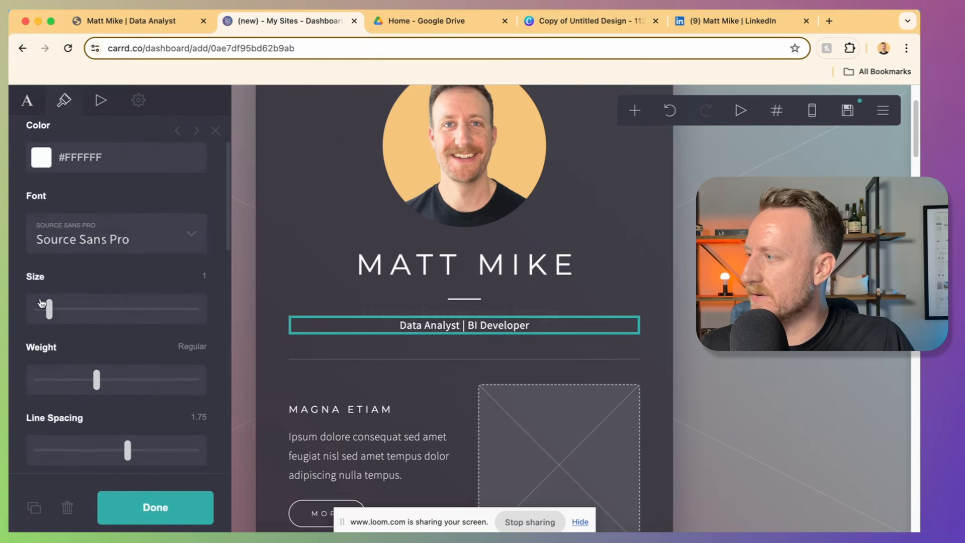
{"action": "left_click_drag", "start_coordinate": [48, 309], "coordinate": [60, 307]}
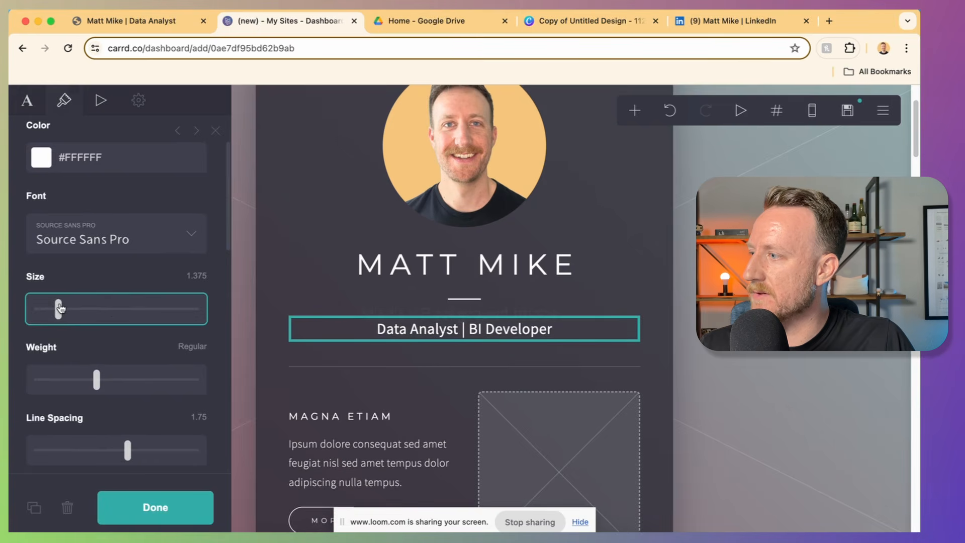
{"action": "scroll", "coordinate": [603, 271], "scroll_direction": "down", "scroll_amount": 2}
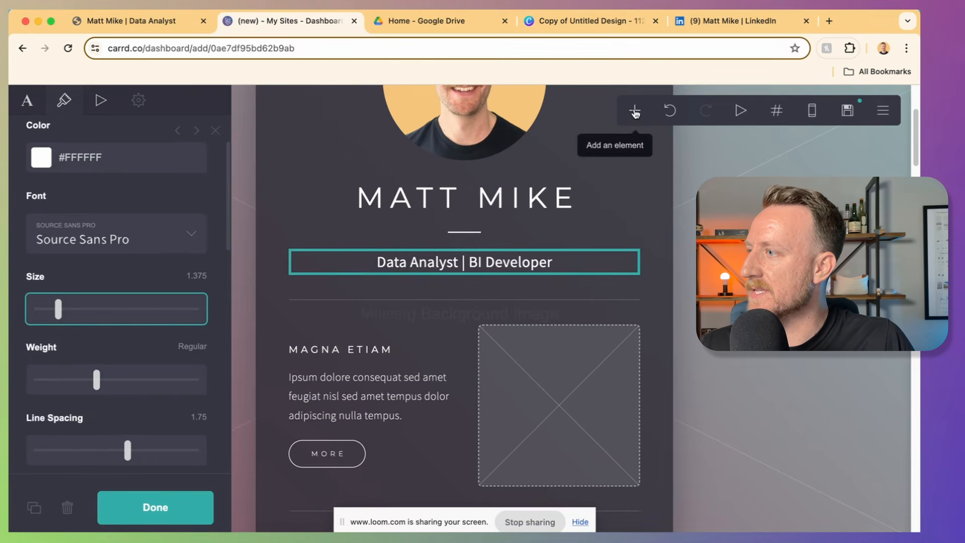
Step: Add a button below the subtitle labelled 'View Resume'
{"action": "left_click", "coordinate": [635, 110]}
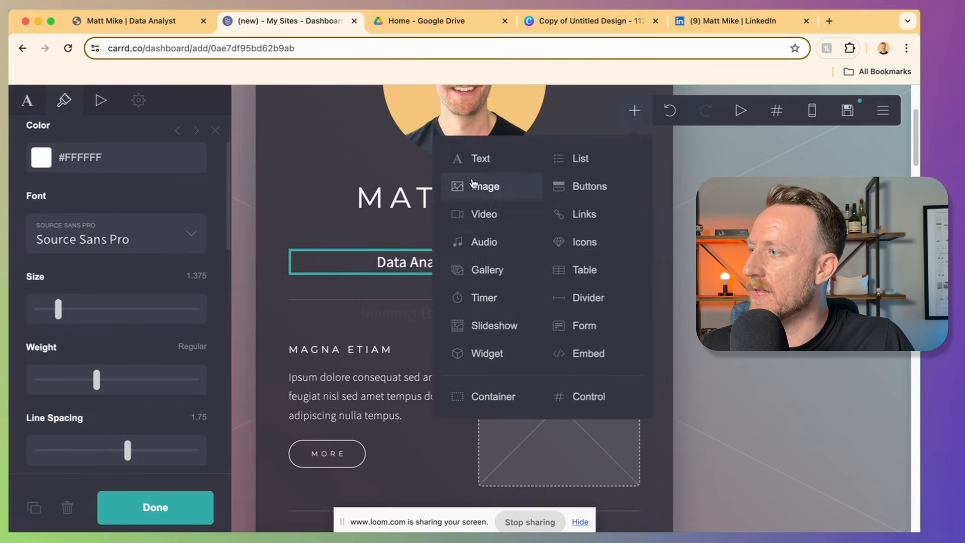
{"action": "left_click", "coordinate": [573, 186]}
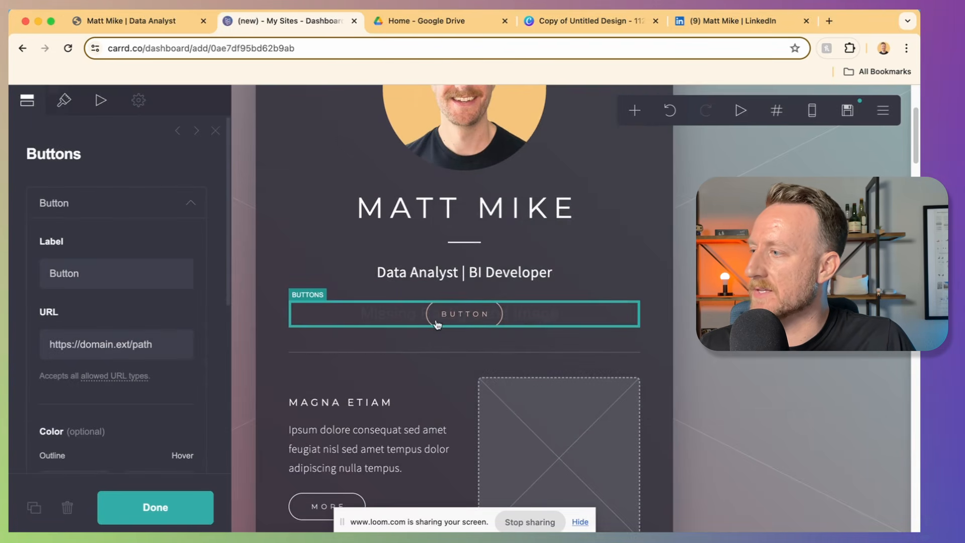
{"action": "double_click", "coordinate": [157, 273]}
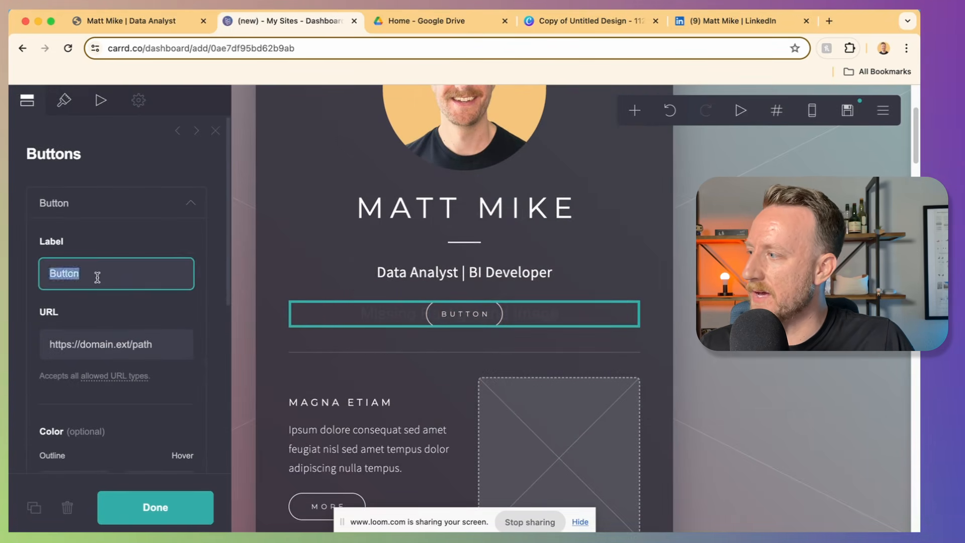
{"action": "type", "text": "Viuew"}
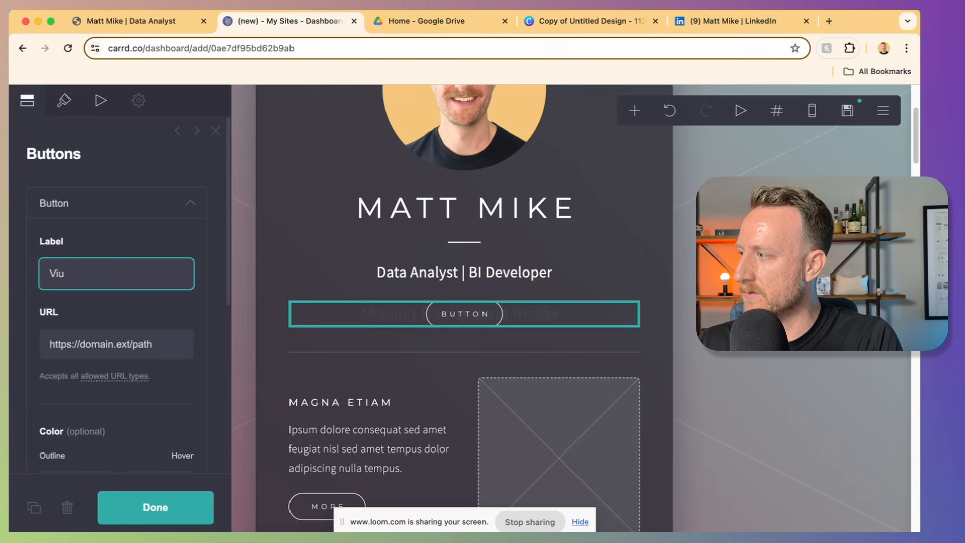
{"action": "key", "text": "BackSpace"}
{"action": "type", "text": "ew Resum"}
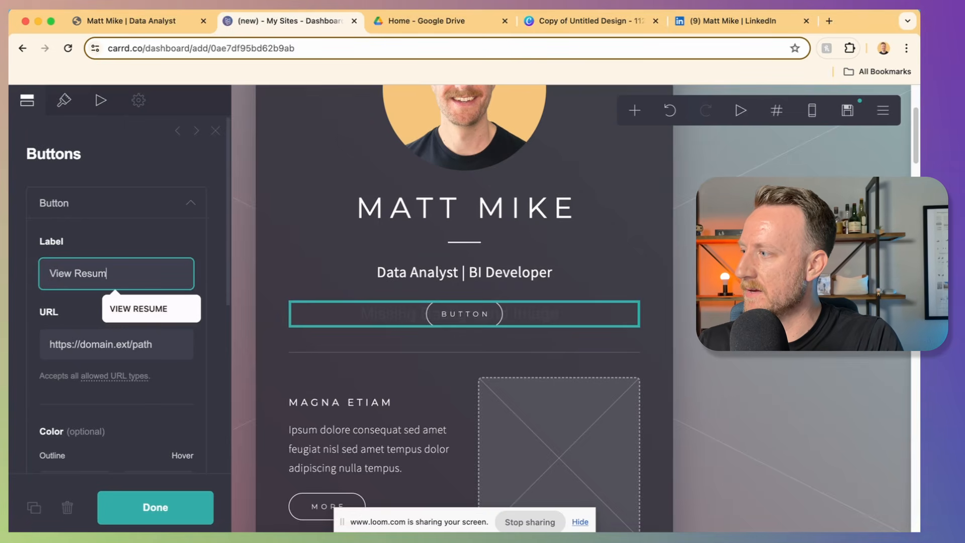
{"action": "type", "text": "e"}
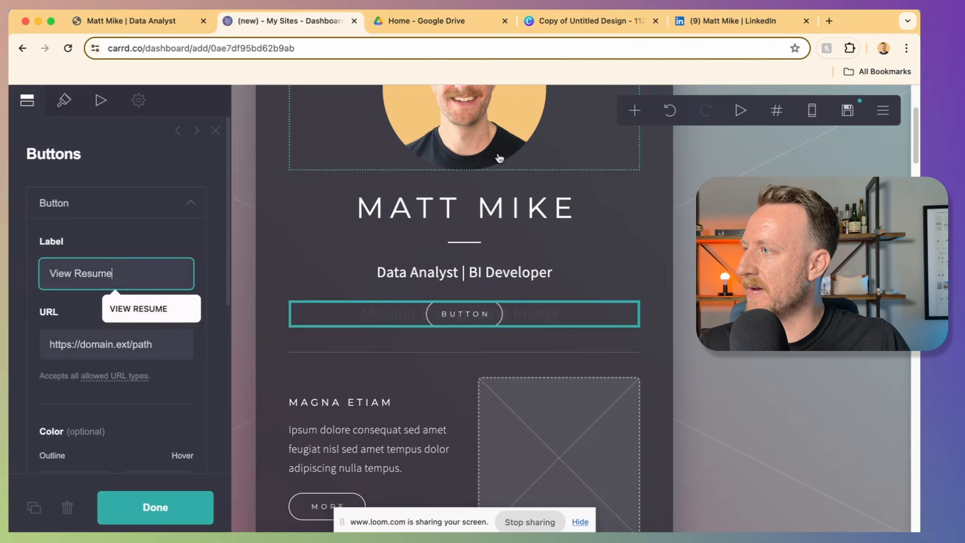
Step: Copy the resume PDF's Google Drive share link and paste it as the button URL
{"action": "left_click", "coordinate": [454, 21]}
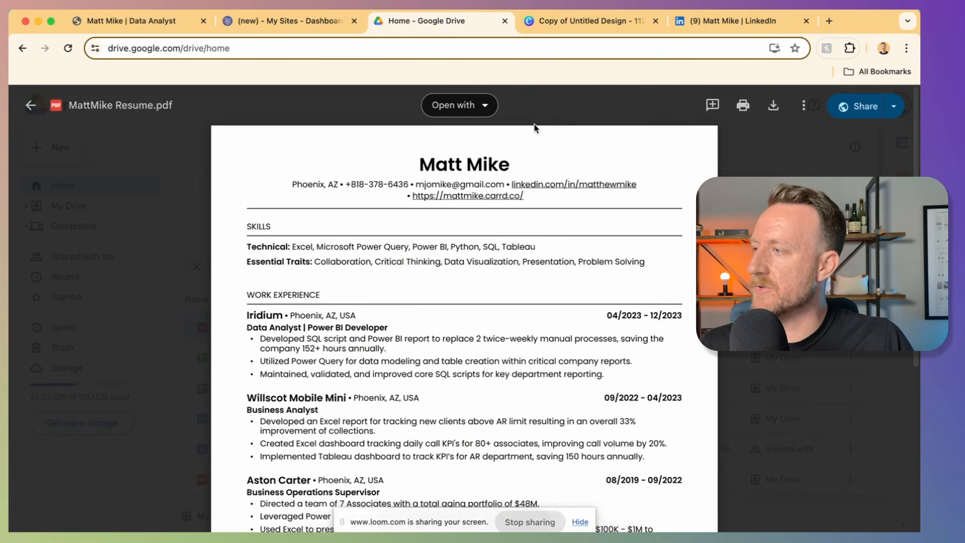
{"action": "left_click", "coordinate": [894, 106]}
{"action": "left_click", "coordinate": [798, 140]}
{"action": "left_click", "coordinate": [291, 21]}
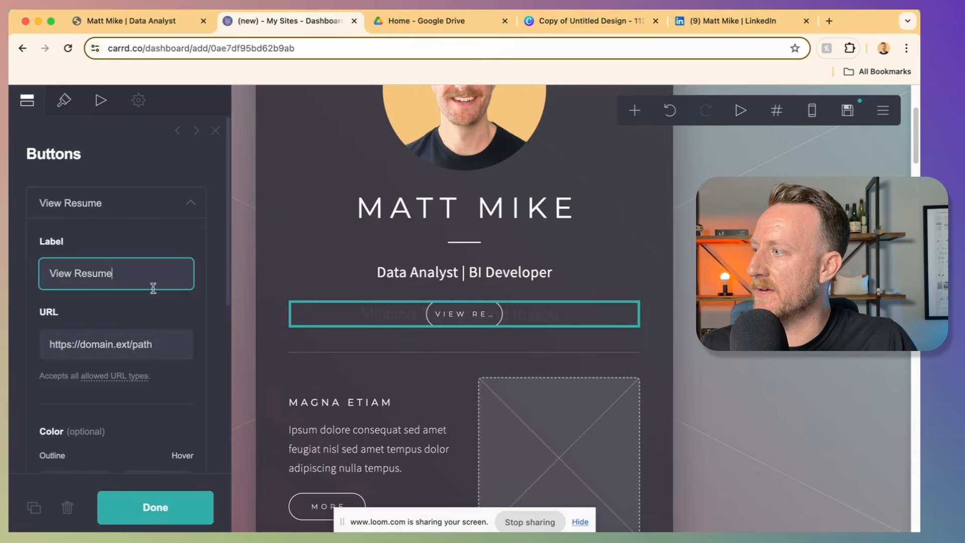
{"action": "triple_click", "coordinate": [78, 344]}
{"action": "key", "text": "super+v"}
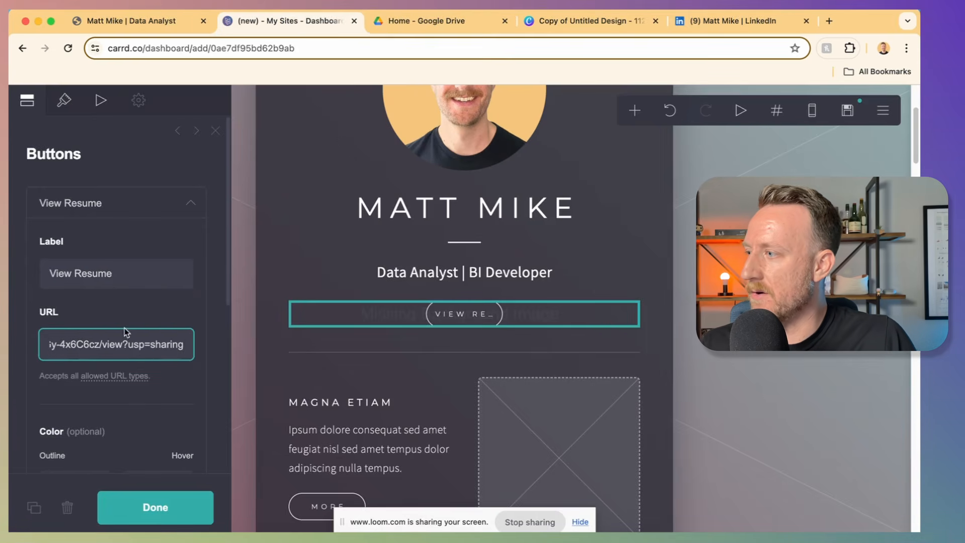
Step: Widen the View Resume button so its full label shows
{"action": "scroll", "coordinate": [77, 303], "scroll_direction": "down", "scroll_amount": 5}
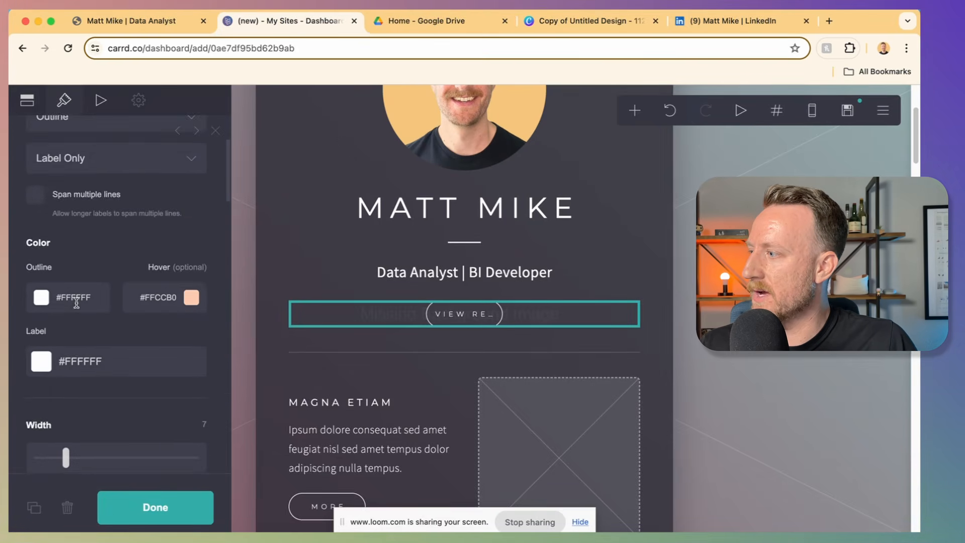
{"action": "scroll", "coordinate": [75, 352], "scroll_direction": "down", "scroll_amount": 1}
{"action": "left_click_drag", "start_coordinate": [71, 383], "coordinate": [96, 383]}
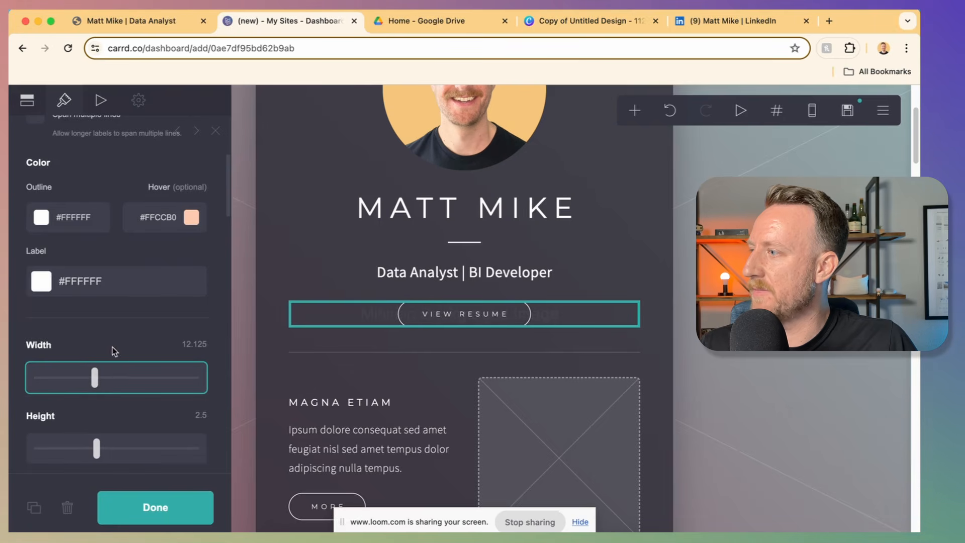
{"action": "scroll", "coordinate": [76, 251], "scroll_direction": "up", "scroll_amount": 5}
{"action": "scroll", "coordinate": [78, 302], "scroll_direction": "down", "scroll_amount": 1}
Step: Make the View Resume button a solid fill with background colour #FBD188
{"action": "left_click", "coordinate": [74, 216]}
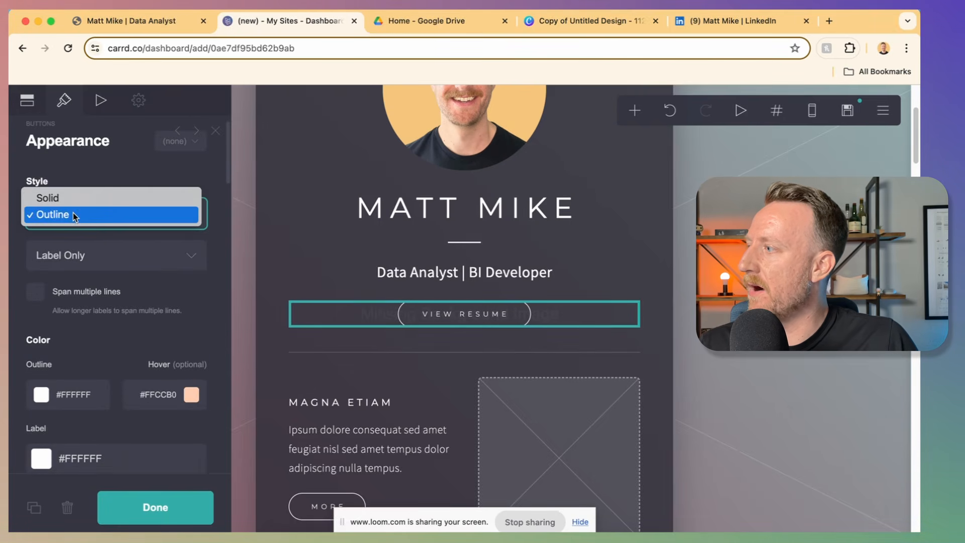
{"action": "left_click", "coordinate": [73, 197]}
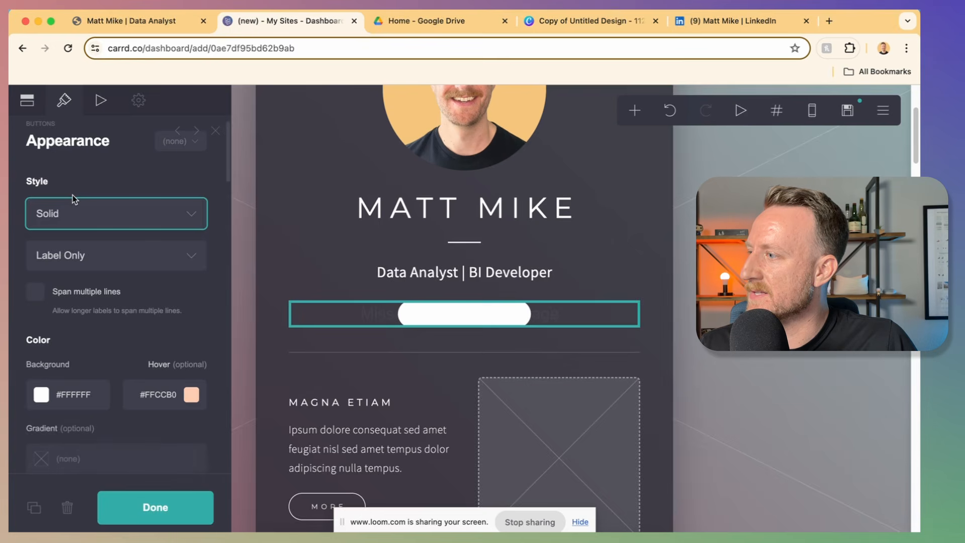
{"action": "left_click", "coordinate": [65, 214]}
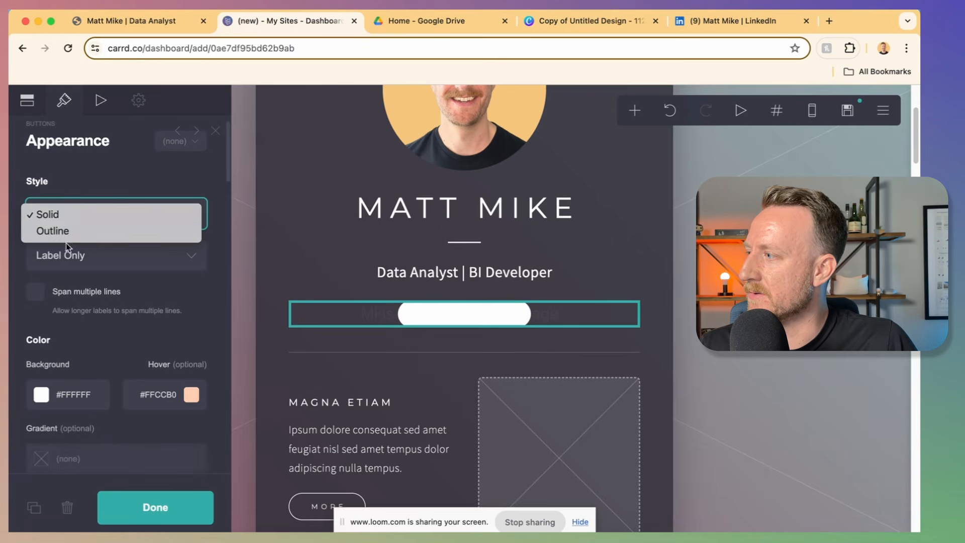
{"action": "left_click", "coordinate": [67, 237]}
{"action": "left_click", "coordinate": [74, 219]}
{"action": "left_click", "coordinate": [73, 199]}
{"action": "left_click", "coordinate": [75, 395]}
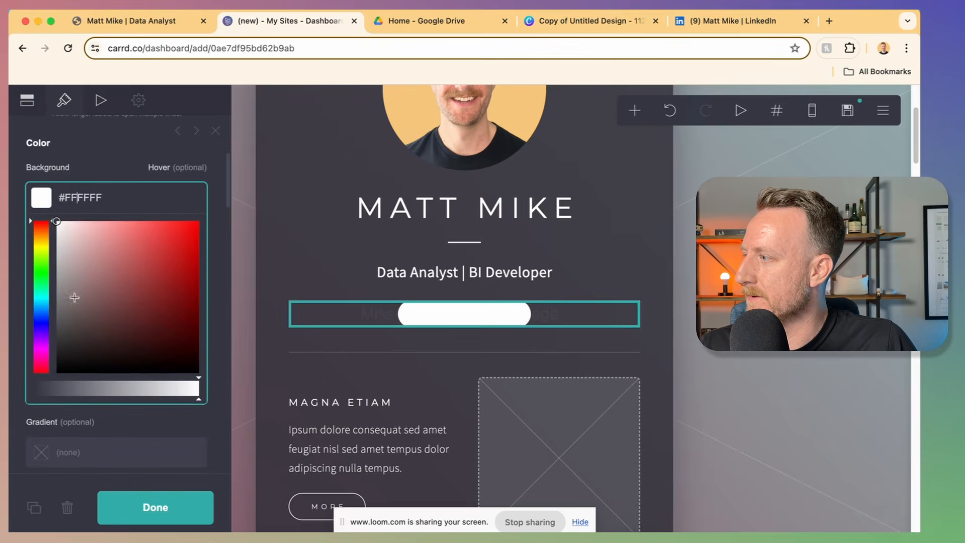
{"action": "left_click", "coordinate": [113, 362]}
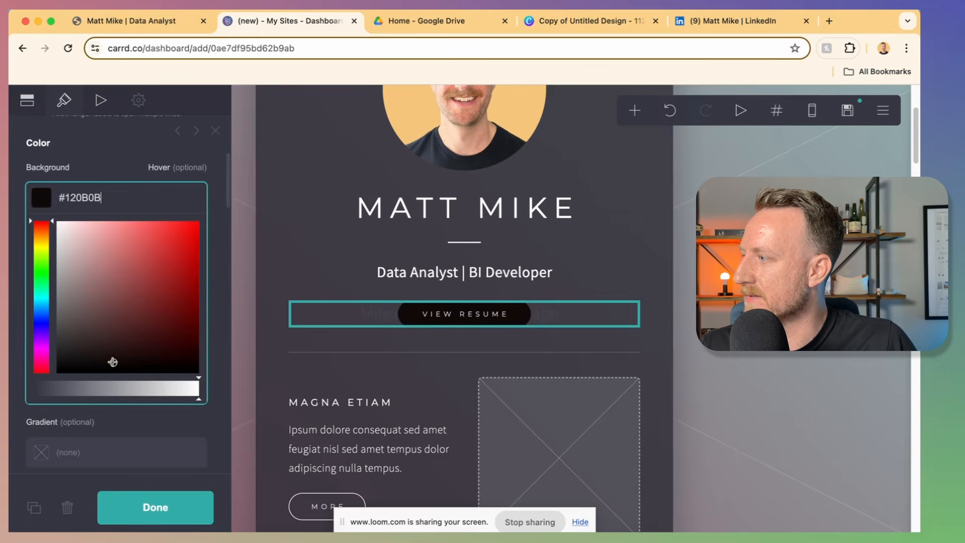
{"action": "left_click", "coordinate": [693, 312]}
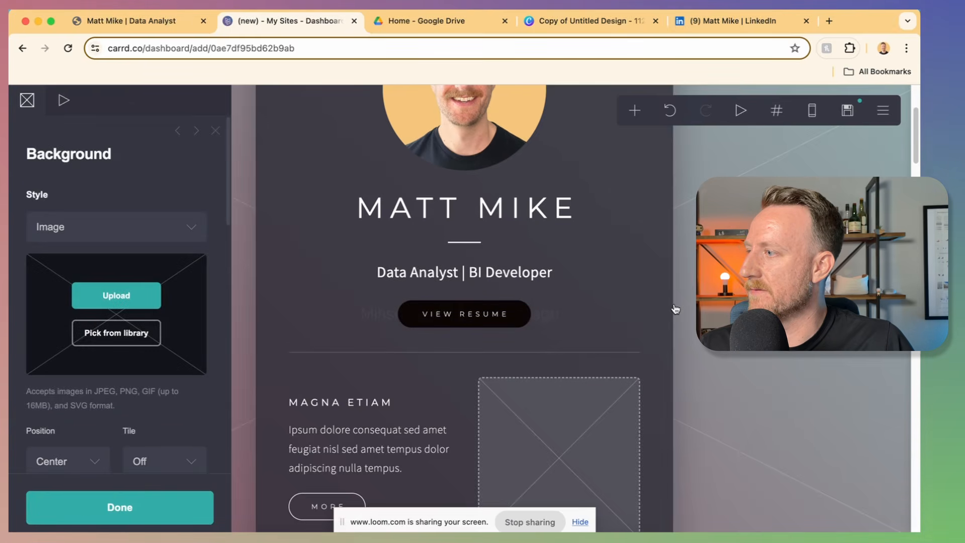
{"action": "key", "text": "super+z"}
{"action": "left_click", "coordinate": [76, 418]}
{"action": "double_click", "coordinate": [89, 411]}
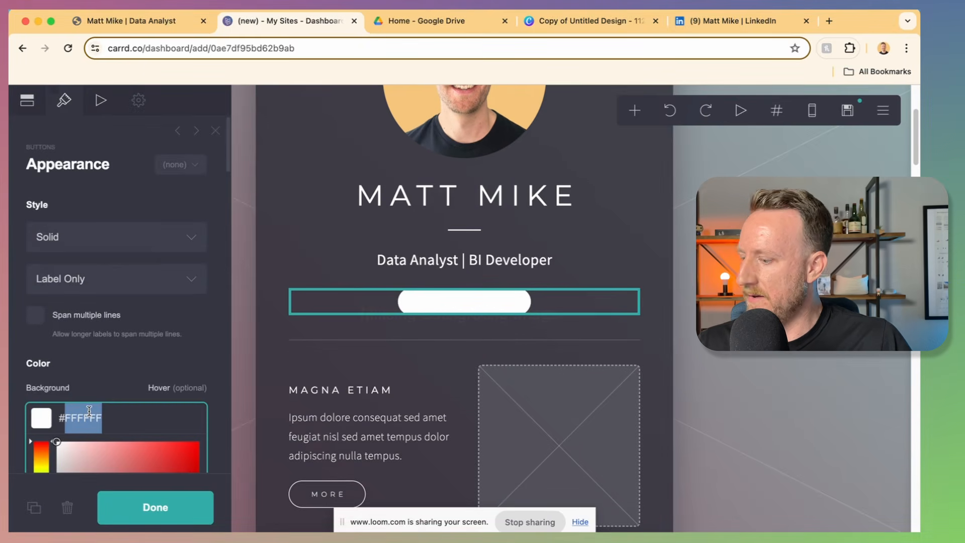
{"action": "type", "text": "FBD188"}
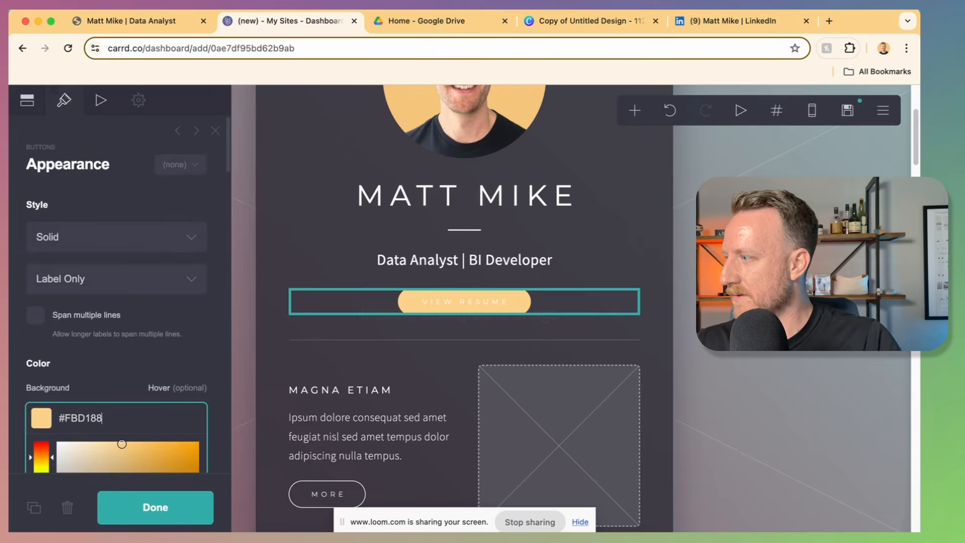
Step: Set the button label to Semi Bold and select the divider below the button
{"action": "scroll", "coordinate": [95, 369], "scroll_direction": "down", "scroll_amount": 6}
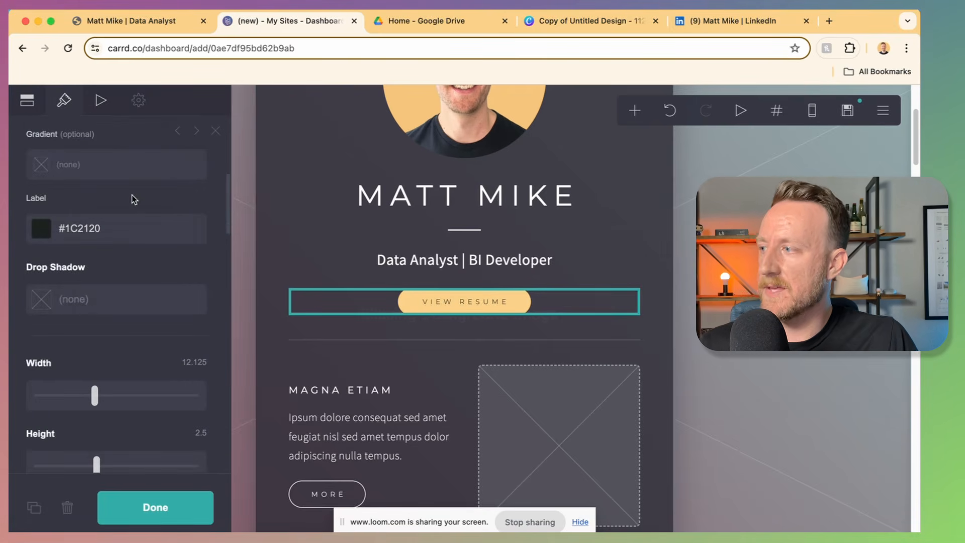
{"action": "scroll", "coordinate": [83, 291], "scroll_direction": "down", "scroll_amount": 5}
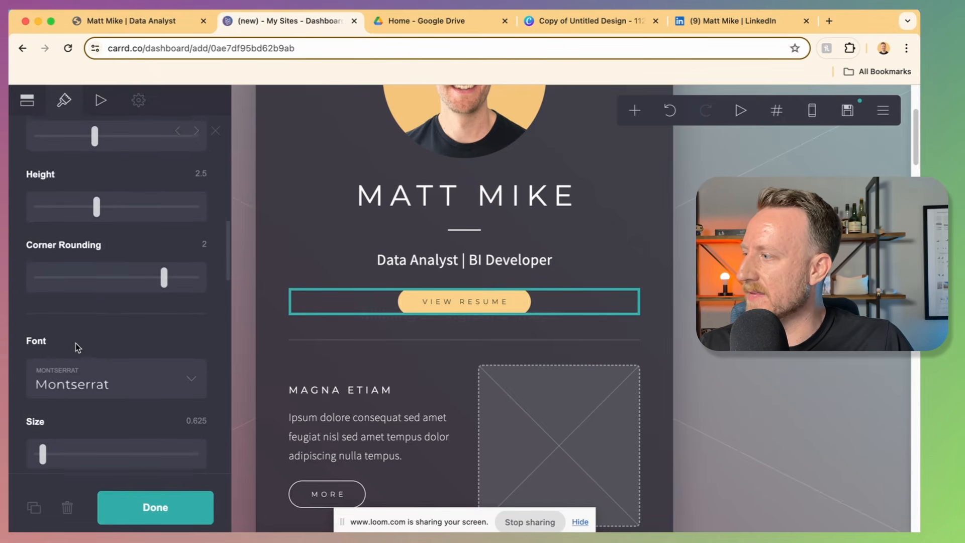
{"action": "scroll", "coordinate": [53, 387], "scroll_direction": "down", "scroll_amount": 5}
{"action": "left_click_drag", "start_coordinate": [75, 359], "coordinate": [136, 362]}
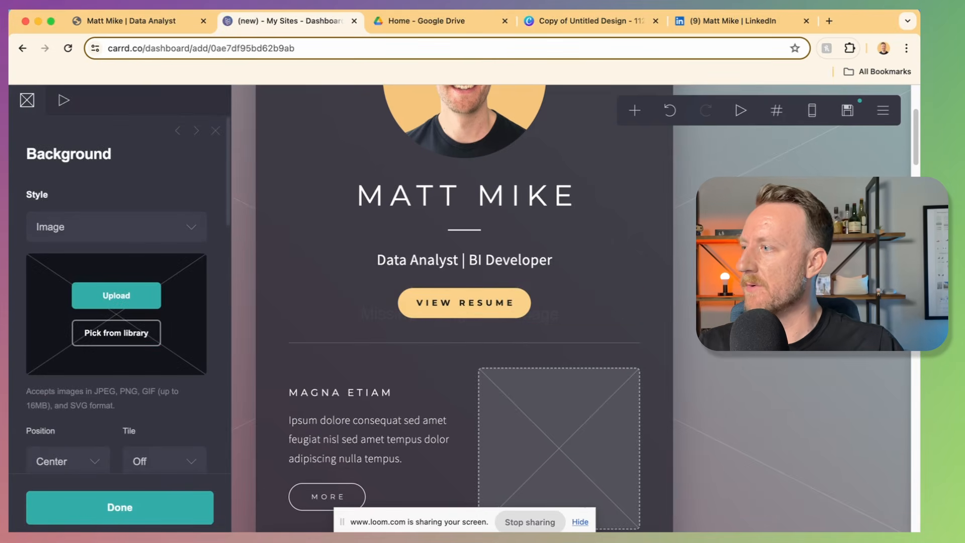
{"action": "scroll", "coordinate": [591, 301], "scroll_direction": "down", "scroll_amount": 1}
{"action": "left_click", "coordinate": [589, 326]}
{"action": "left_click", "coordinate": [633, 110]}
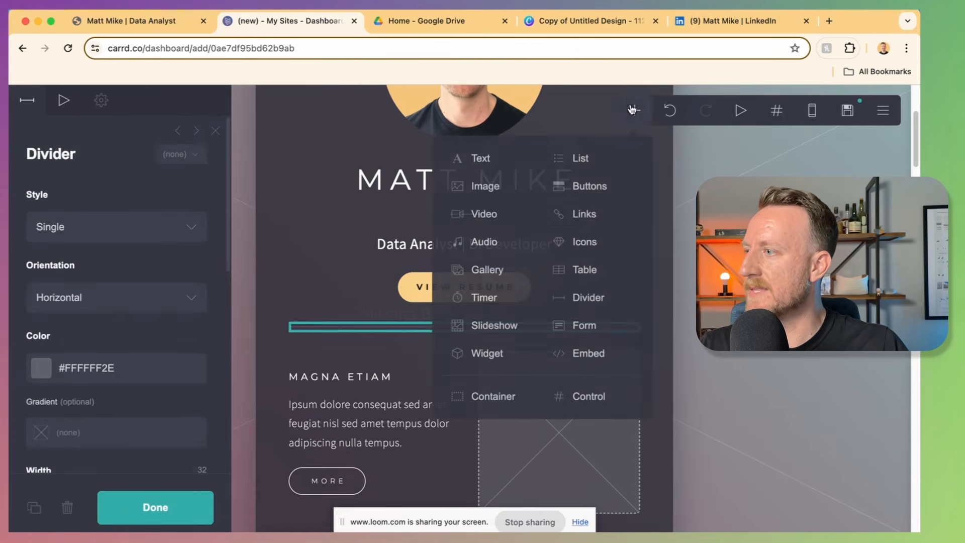
Step: Add an Icons element below the divider and set its icon type to Arrow Down
{"action": "left_click", "coordinate": [584, 243]}
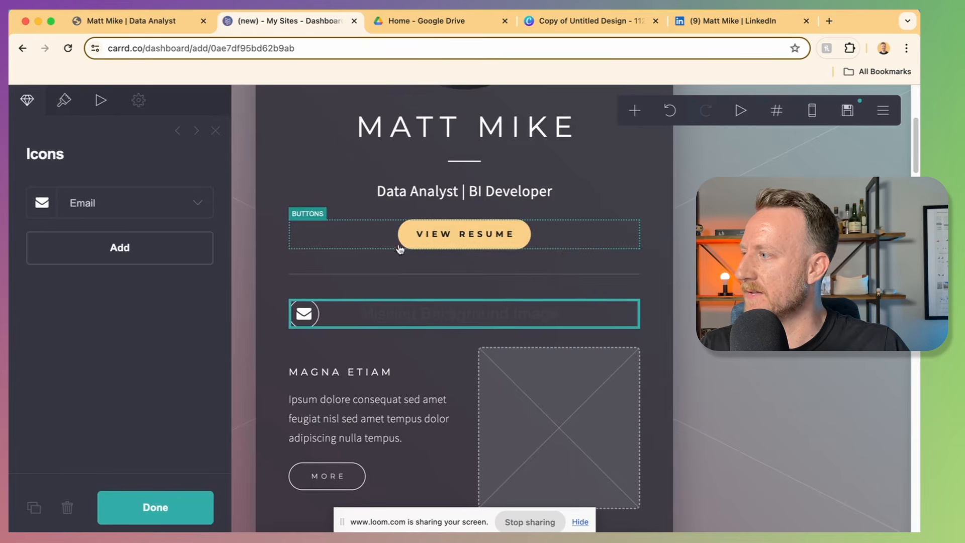
{"action": "left_click", "coordinate": [86, 198]}
{"action": "left_click", "coordinate": [116, 204]}
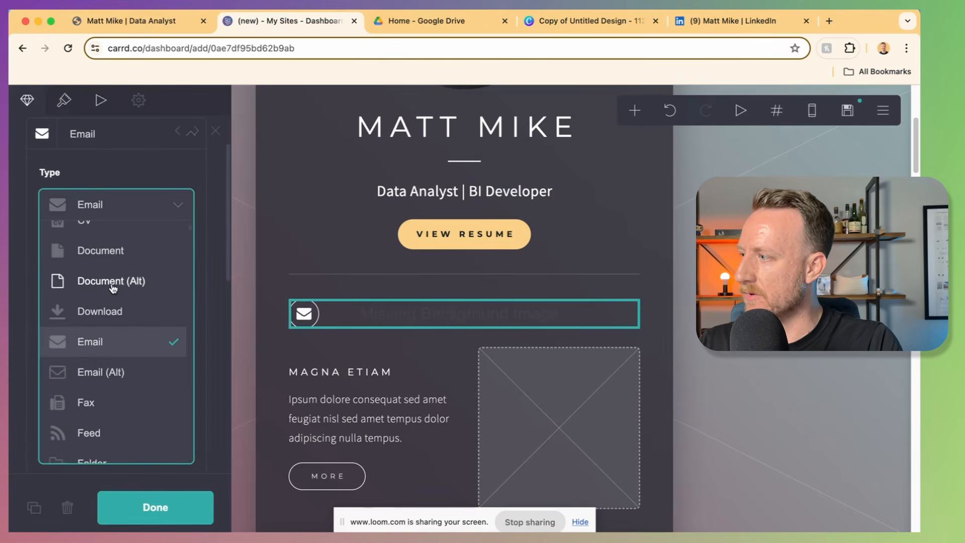
{"action": "left_click", "coordinate": [112, 284]}
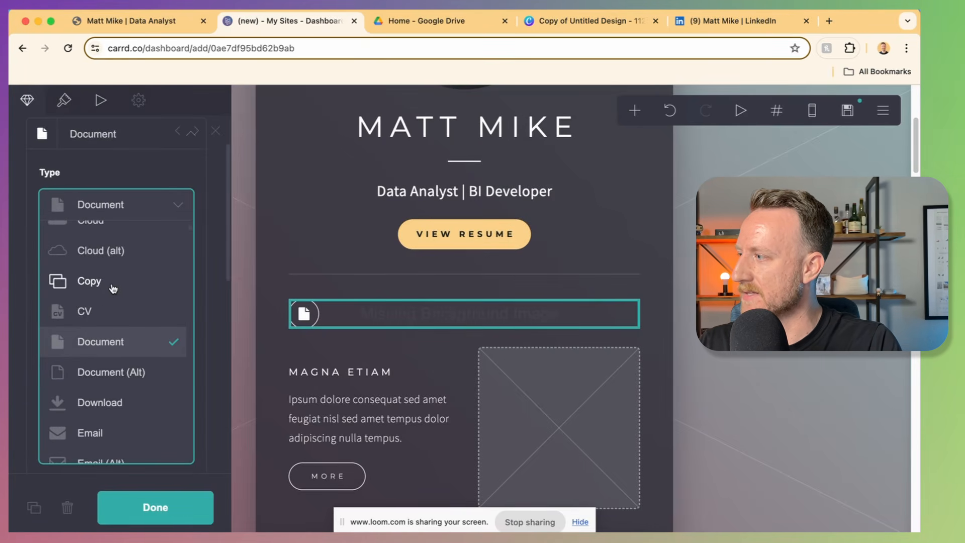
{"action": "left_click", "coordinate": [126, 287]}
Step: Centre the arrow icon and give it the Solid style with a #FBD188 circle
{"action": "left_click", "coordinate": [200, 221]}
{"action": "left_click", "coordinate": [69, 335]}
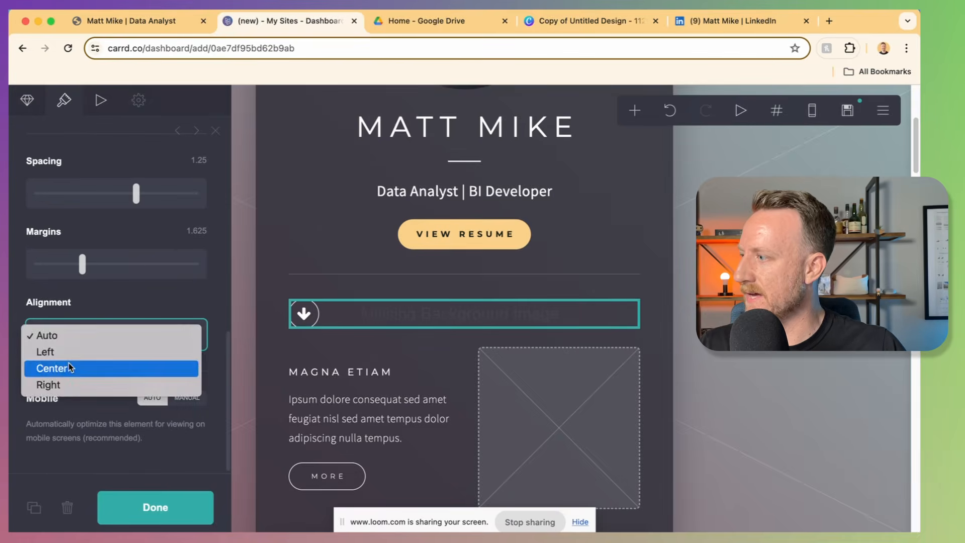
{"action": "left_click", "coordinate": [69, 367]}
{"action": "scroll", "coordinate": [56, 134], "scroll_direction": "up", "scroll_amount": 5}
{"action": "left_click", "coordinate": [80, 239]}
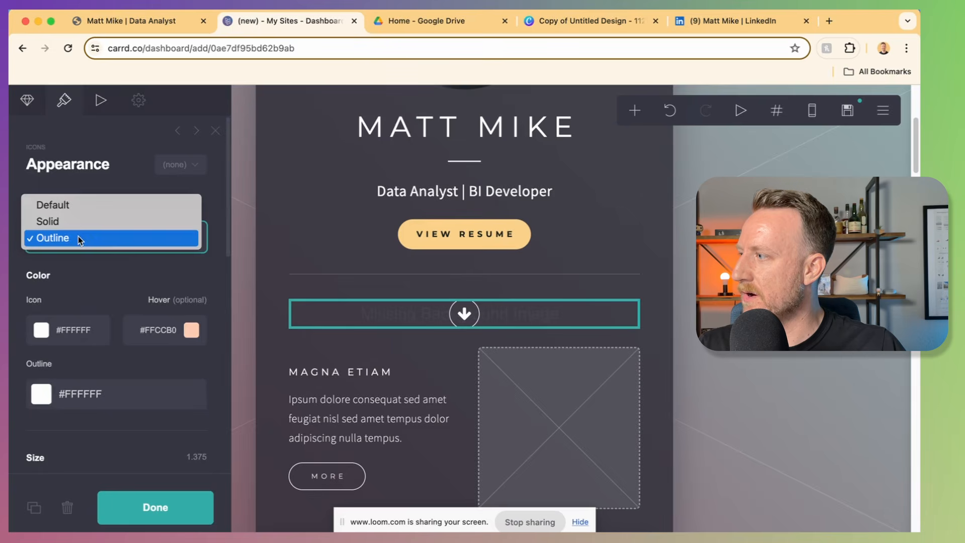
{"action": "left_click", "coordinate": [76, 222]}
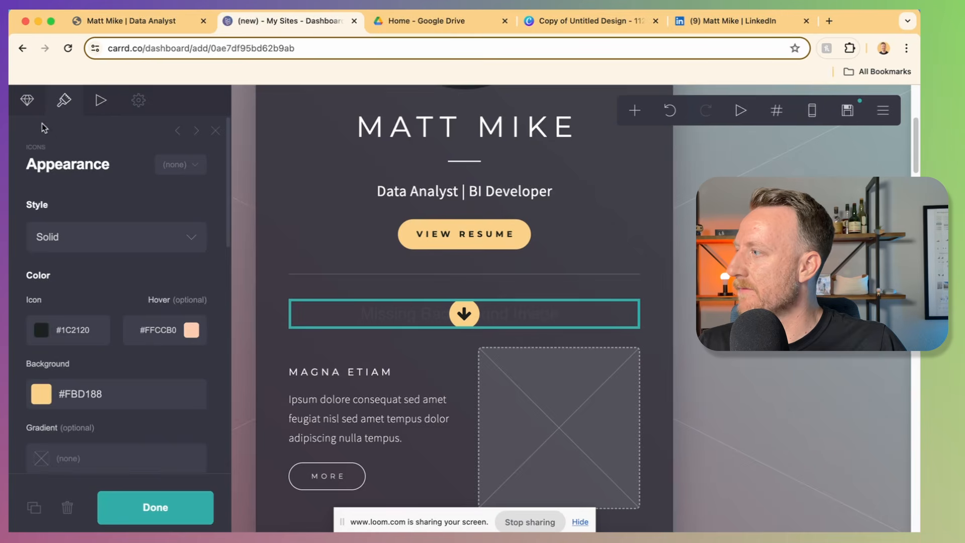
Step: Select the arrow icon's placeholder URL in its link settings
{"action": "left_click", "coordinate": [28, 110]}
{"action": "scroll", "coordinate": [94, 353], "scroll_direction": "down", "scroll_amount": 1}
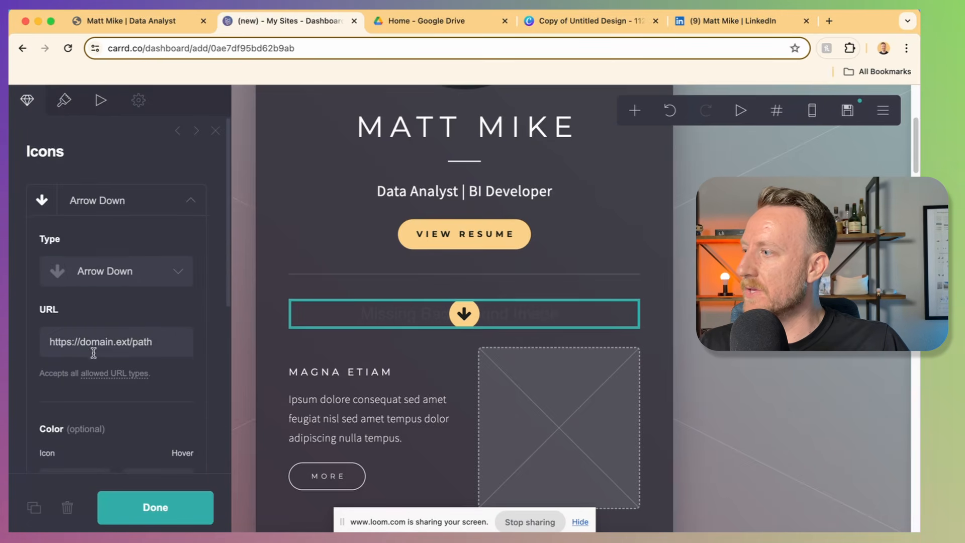
{"action": "triple_click", "coordinate": [98, 343]}
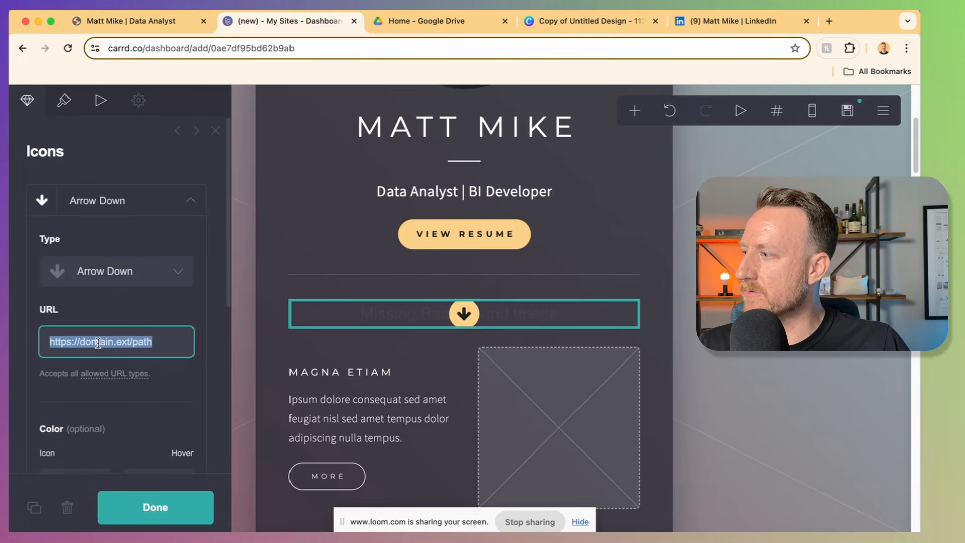
{"action": "left_click", "coordinate": [98, 343]}
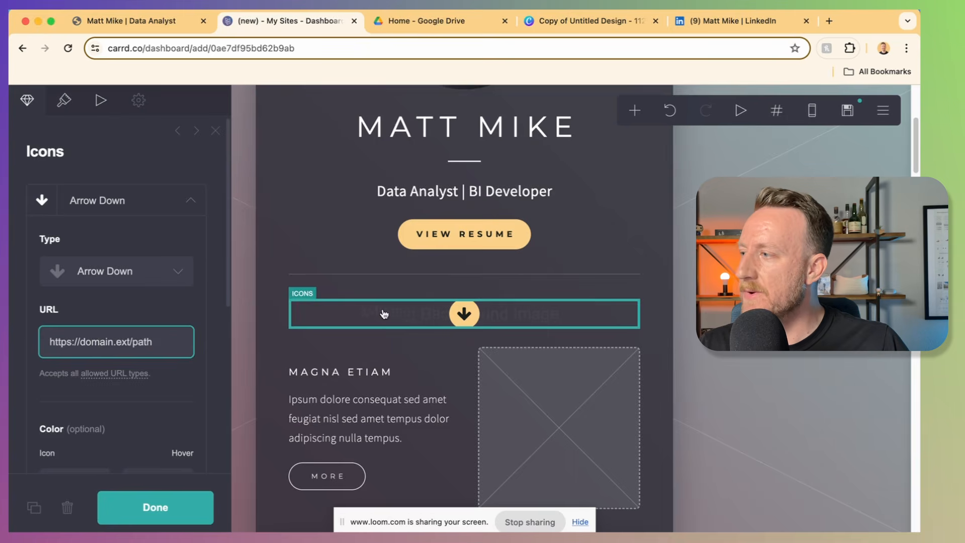
{"action": "left_click", "coordinate": [635, 110]}
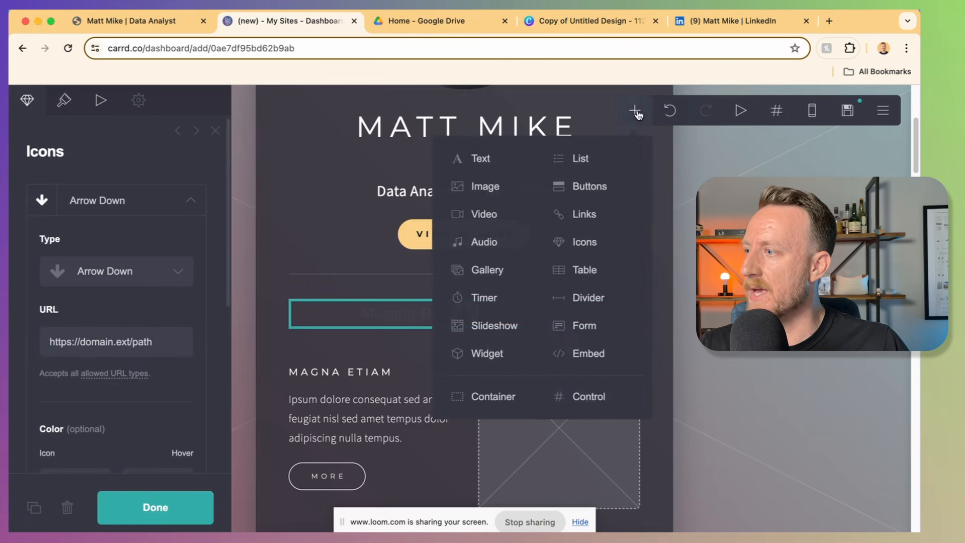
Step: Add a Control element below the arrow, make it a Scroll Point, and name it aboutme
{"action": "left_click", "coordinate": [592, 404]}
{"action": "left_click", "coordinate": [67, 239]}
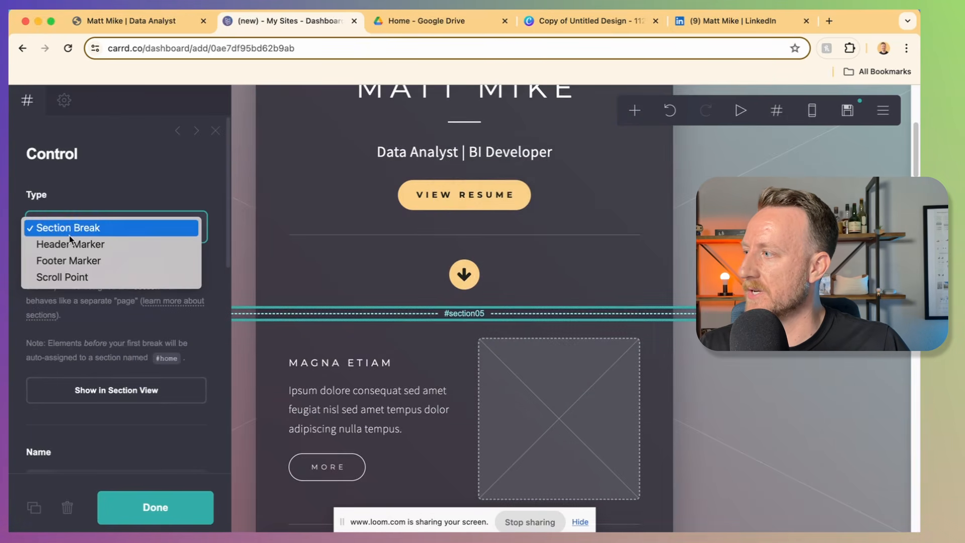
{"action": "left_click", "coordinate": [70, 278]}
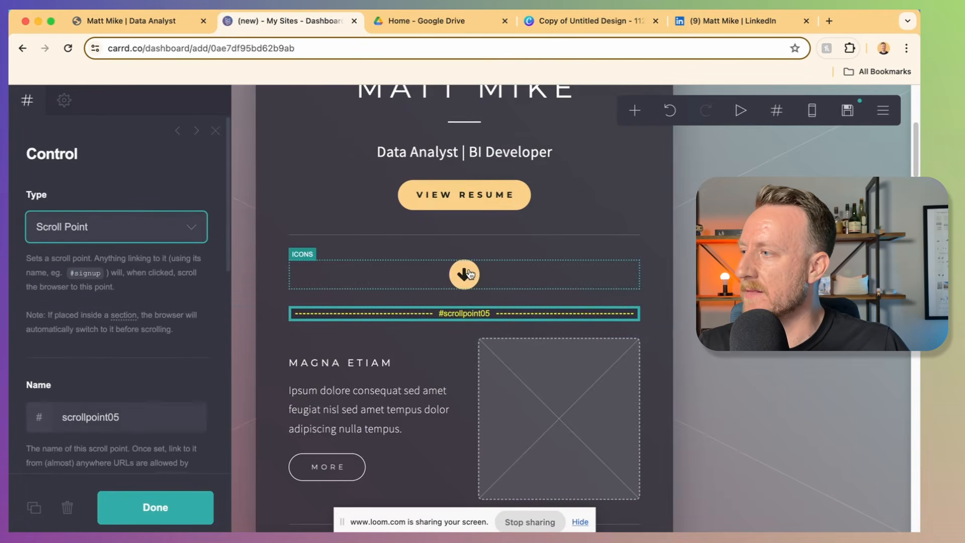
{"action": "scroll", "coordinate": [473, 301], "scroll_direction": "down", "scroll_amount": 2}
{"action": "scroll", "coordinate": [474, 315], "scroll_direction": "up", "scroll_amount": 2}
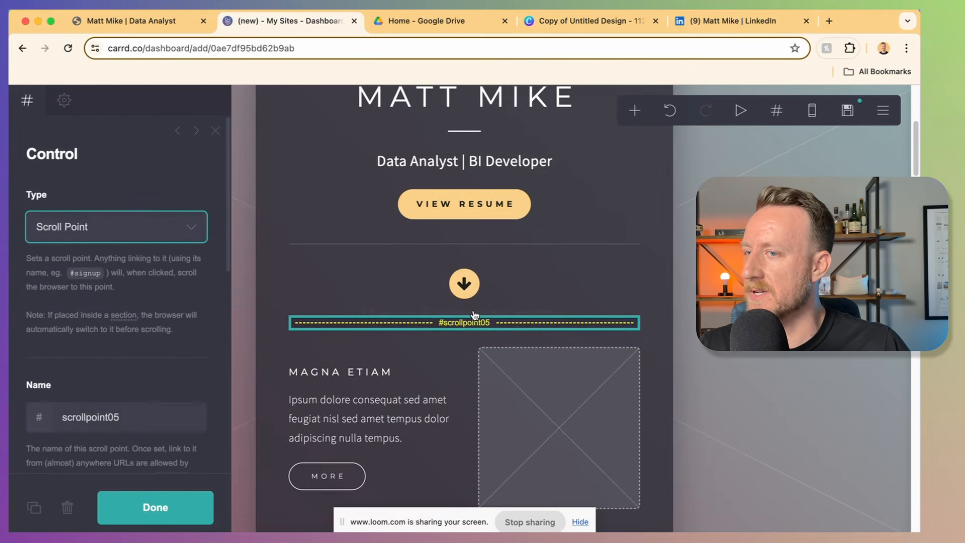
{"action": "double_click", "coordinate": [113, 412]}
{"action": "type", "text": "aboutme"}
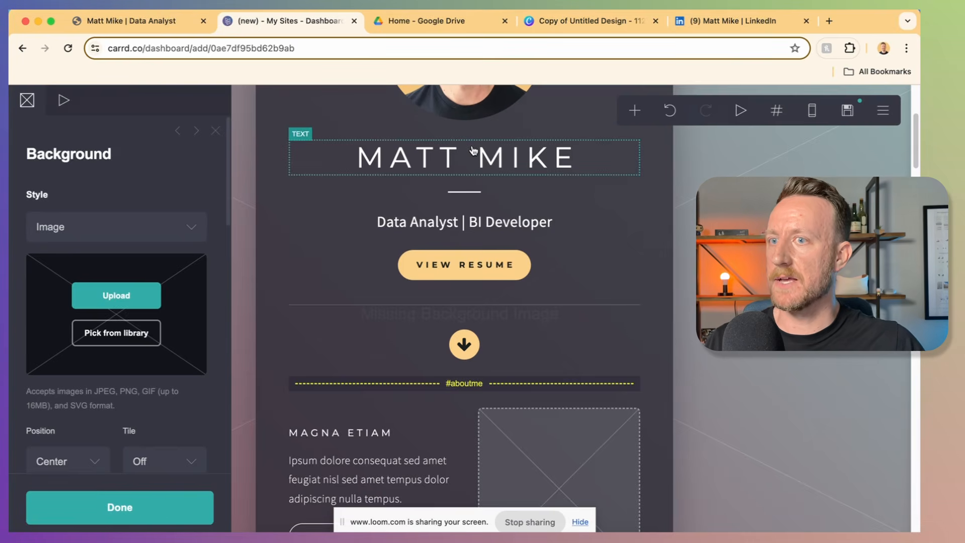
Step: Duplicate the subtitle below #aboutme, centre it, and retype it as 'About Me'
{"action": "left_click", "coordinate": [465, 222]}
{"action": "left_click", "coordinate": [35, 506]}
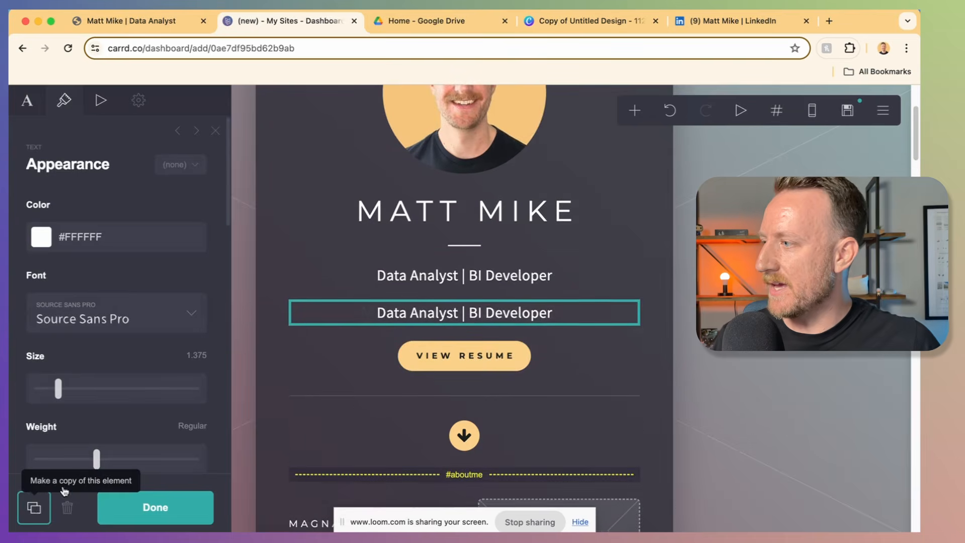
{"action": "scroll", "coordinate": [368, 390], "scroll_direction": "down", "scroll_amount": 3}
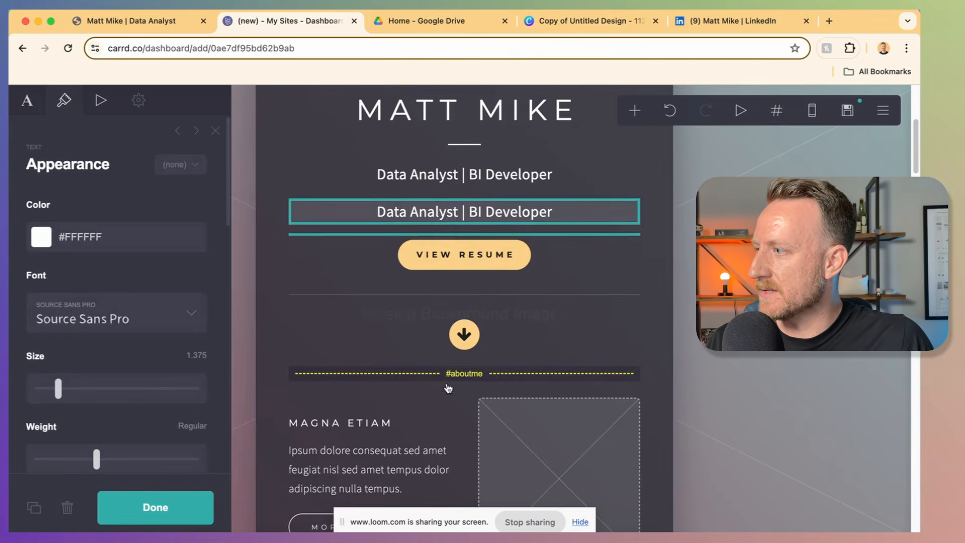
{"action": "left_click_drag", "start_coordinate": [449, 388], "coordinate": [465, 386]}
{"action": "scroll", "coordinate": [150, 351], "scroll_direction": "down", "scroll_amount": 10}
{"action": "left_click", "coordinate": [100, 358]}
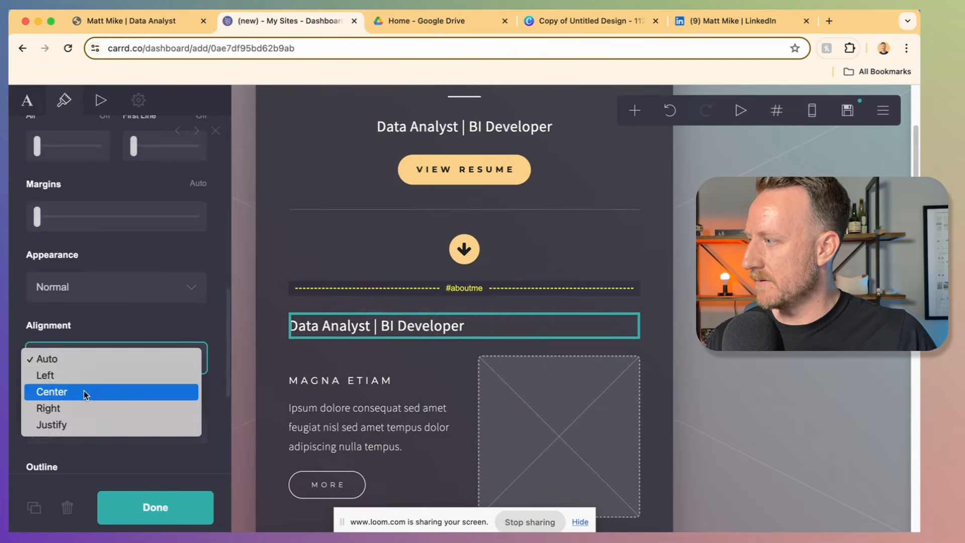
{"action": "left_click", "coordinate": [84, 393]}
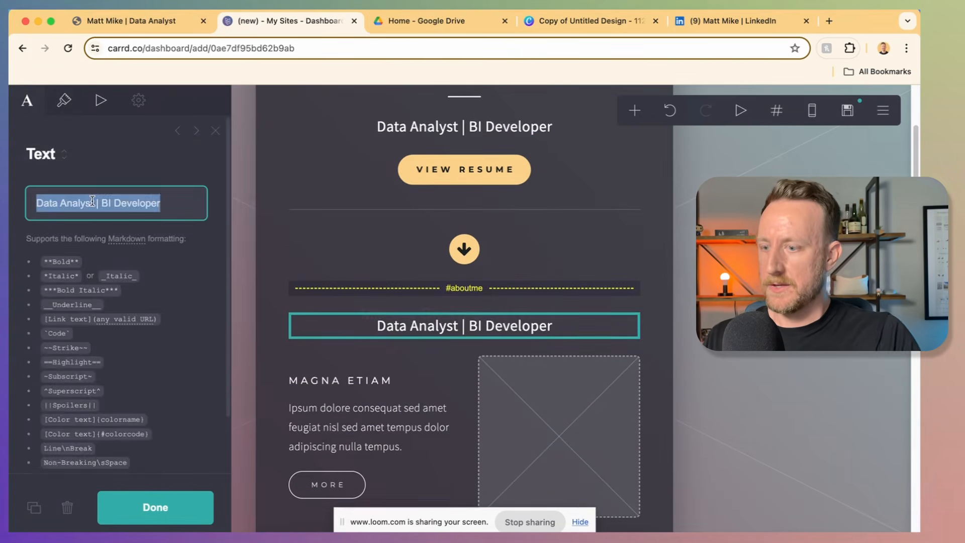
{"action": "key", "text": "Return"}
{"action": "type", "text": "A"}
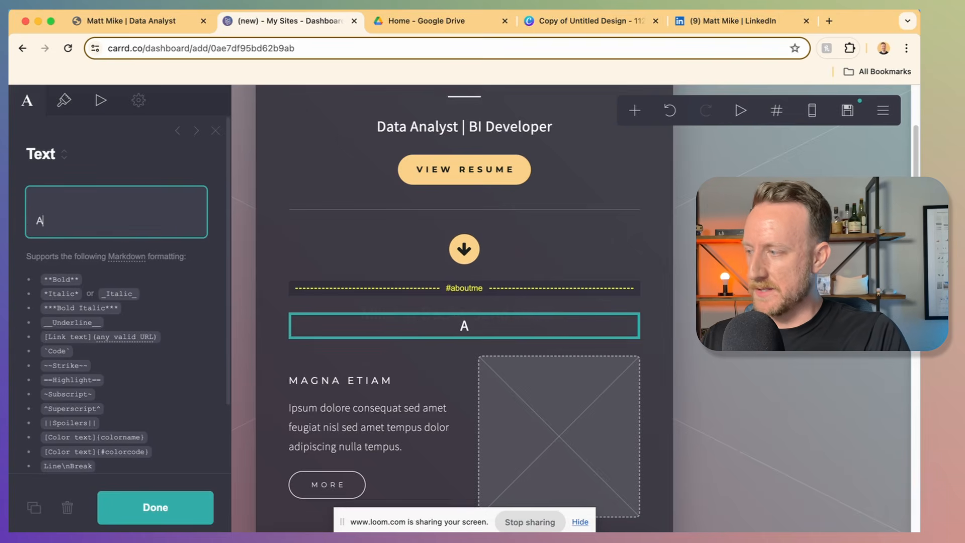
{"action": "type", "text": "bout Me"}
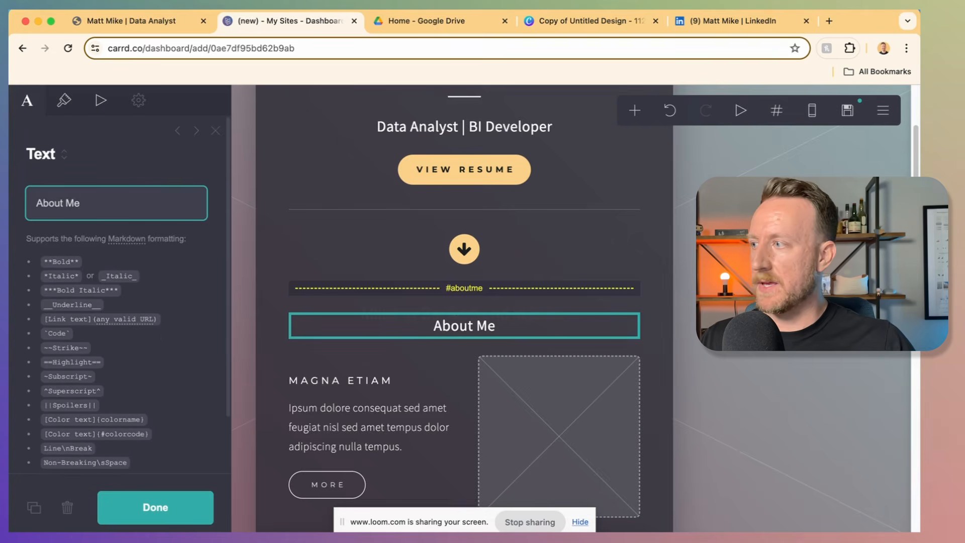
Step: Add a centred #FBD188 divider under the heading with width 4 and thickness 2
{"action": "left_click", "coordinate": [635, 110]}
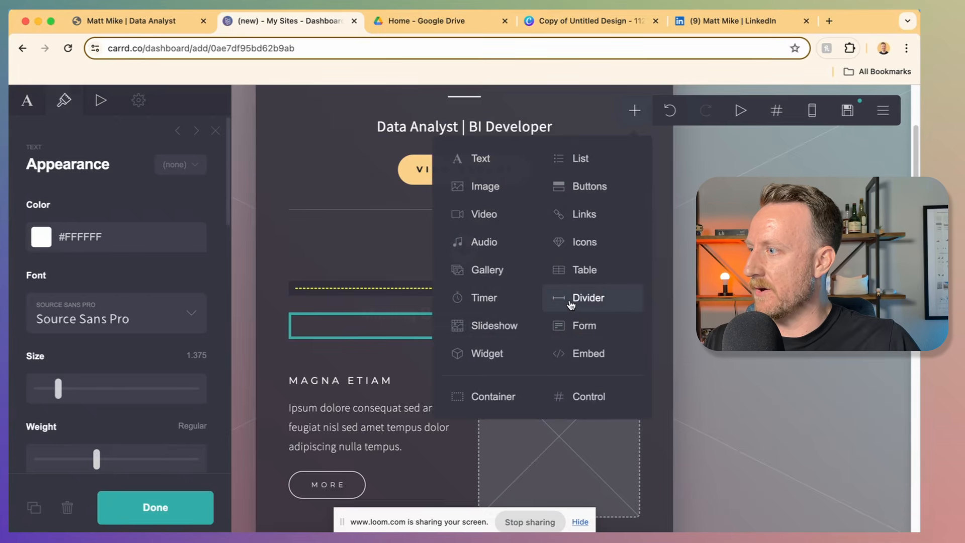
{"action": "left_click", "coordinate": [571, 301]}
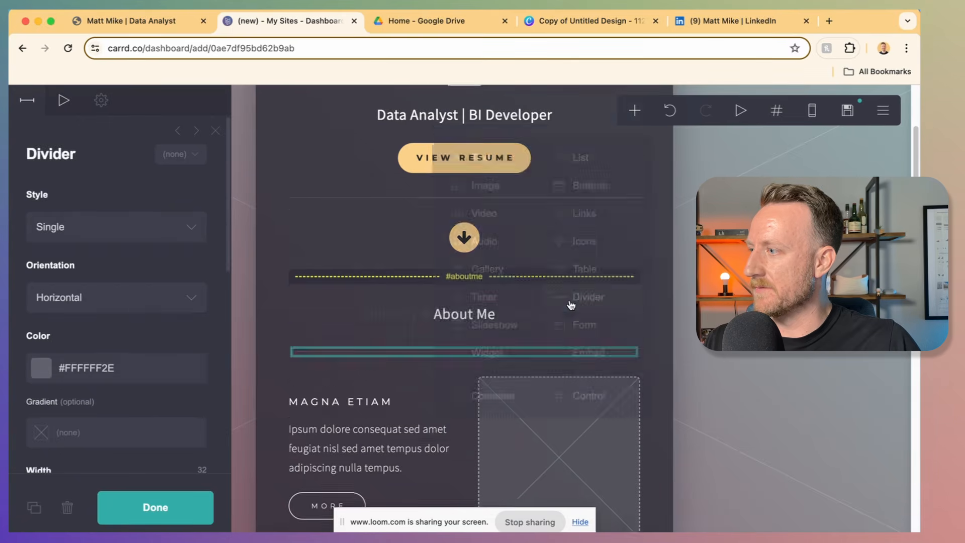
{"action": "left_click", "coordinate": [61, 373]}
{"action": "type", "text": "#FBD"}
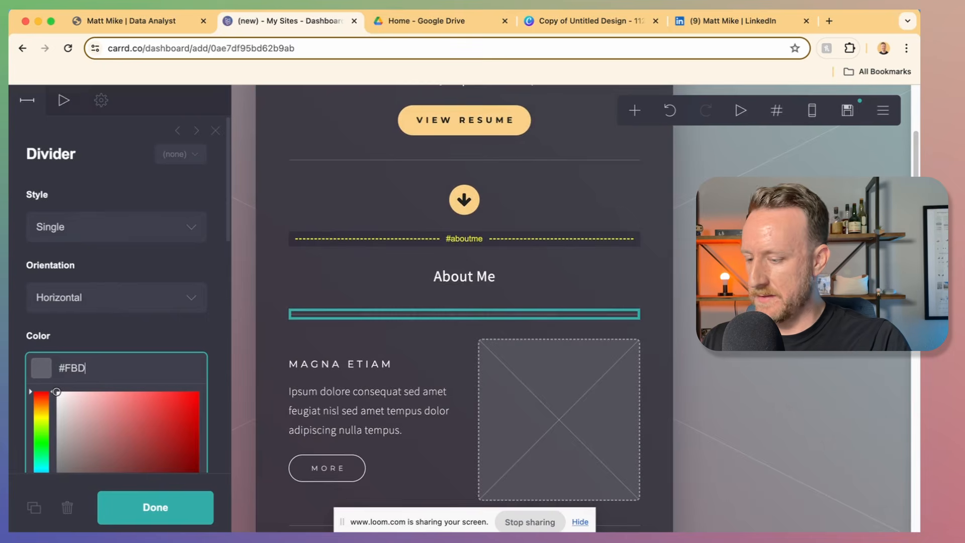
{"action": "type", "text": "188"}
{"action": "key", "text": "Return"}
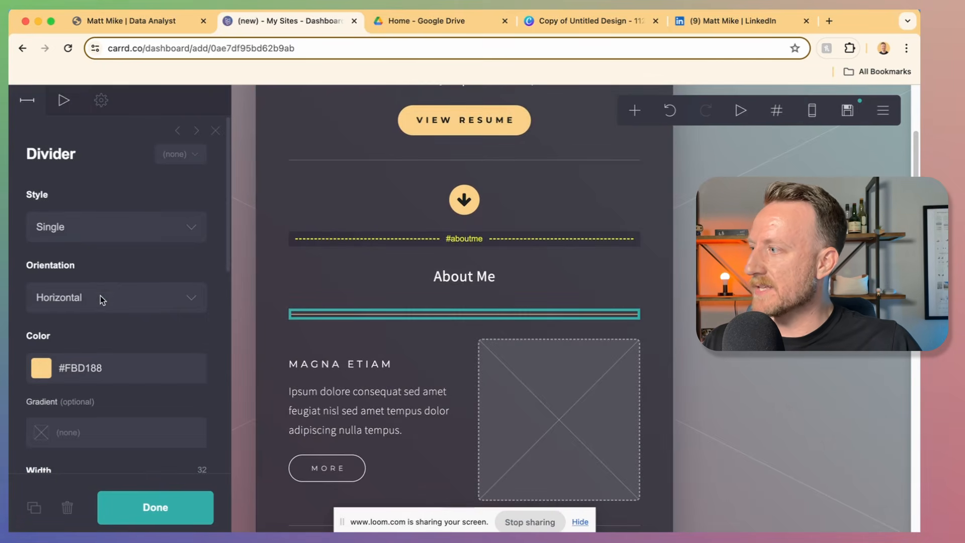
{"action": "scroll", "coordinate": [101, 296], "scroll_direction": "down", "scroll_amount": 5}
{"action": "left_click_drag", "start_coordinate": [79, 383], "coordinate": [41, 385]}
{"action": "scroll", "coordinate": [41, 352], "scroll_direction": "down", "scroll_amount": 3}
{"action": "left_click", "coordinate": [42, 317]}
{"action": "scroll", "coordinate": [100, 354], "scroll_direction": "down", "scroll_amount": 5}
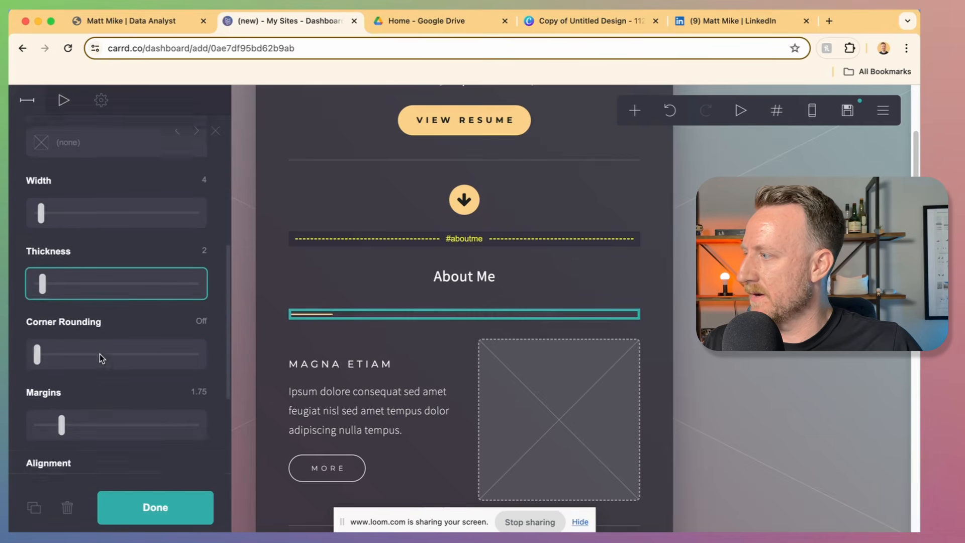
{"action": "left_click", "coordinate": [93, 336]}
{"action": "left_click", "coordinate": [89, 369]}
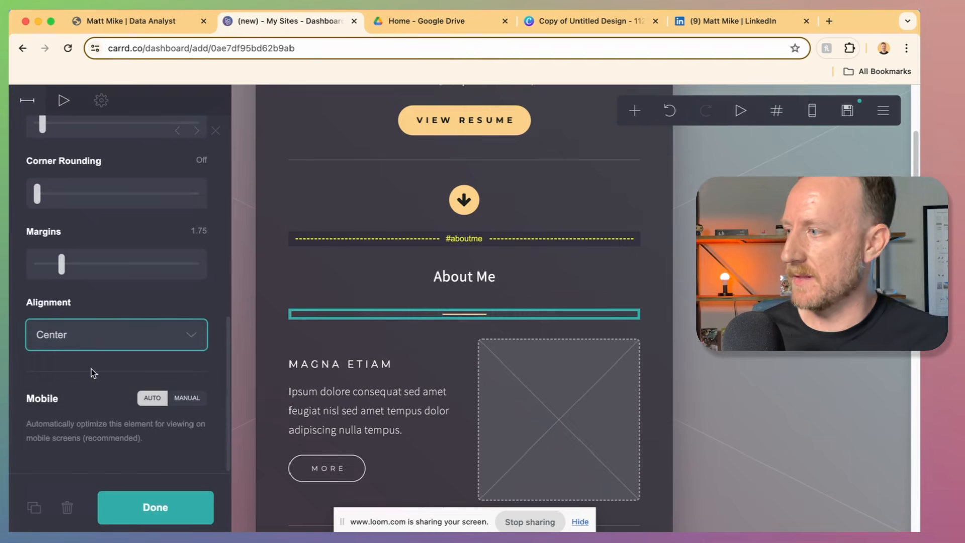
Step: Enlarge the About Me heading to size 2
{"action": "left_click", "coordinate": [411, 281]}
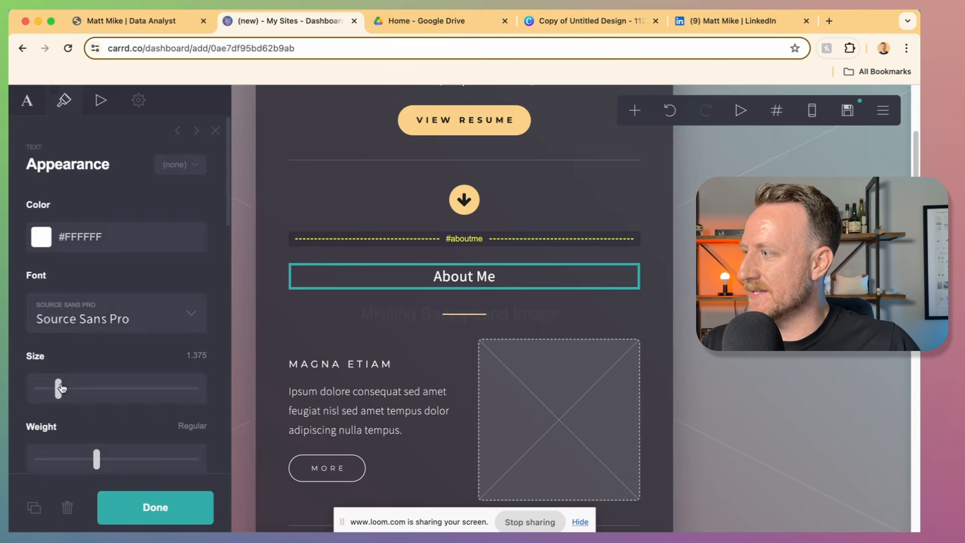
{"action": "left_click_drag", "start_coordinate": [61, 388], "coordinate": [74, 388]}
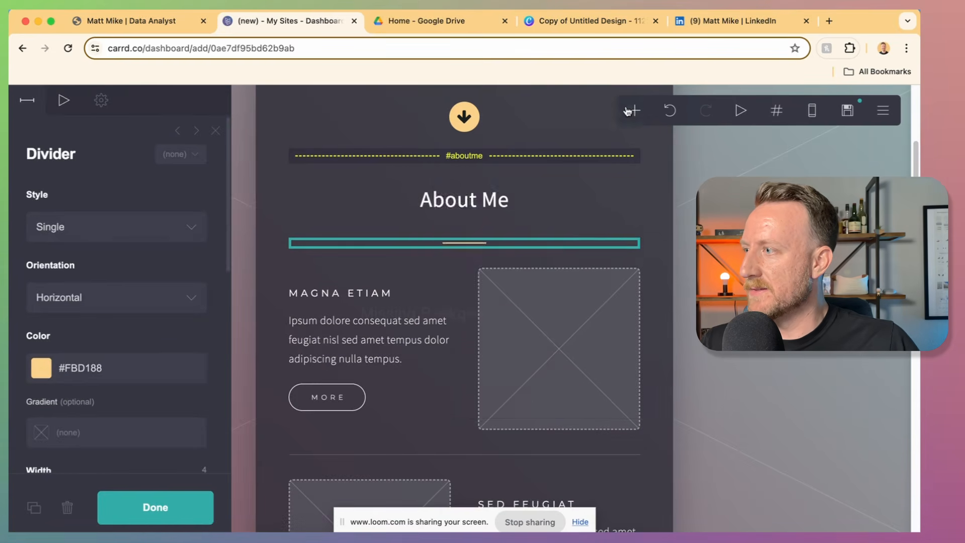
{"action": "left_click", "coordinate": [629, 111]}
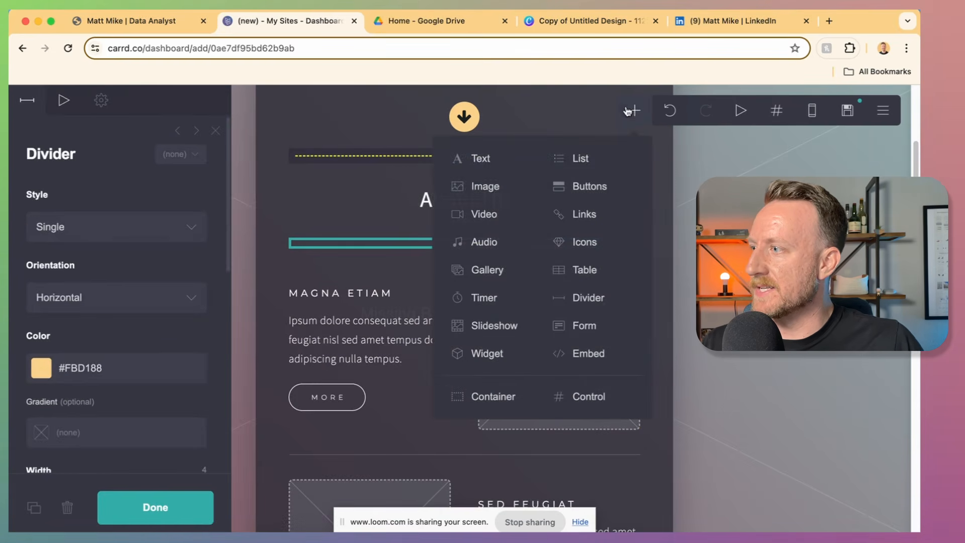
Step: Add a text block under About Me and paste the bio over the placeholder 'Text'
{"action": "left_click", "coordinate": [469, 161]}
{"action": "key", "text": "super+Tab"}
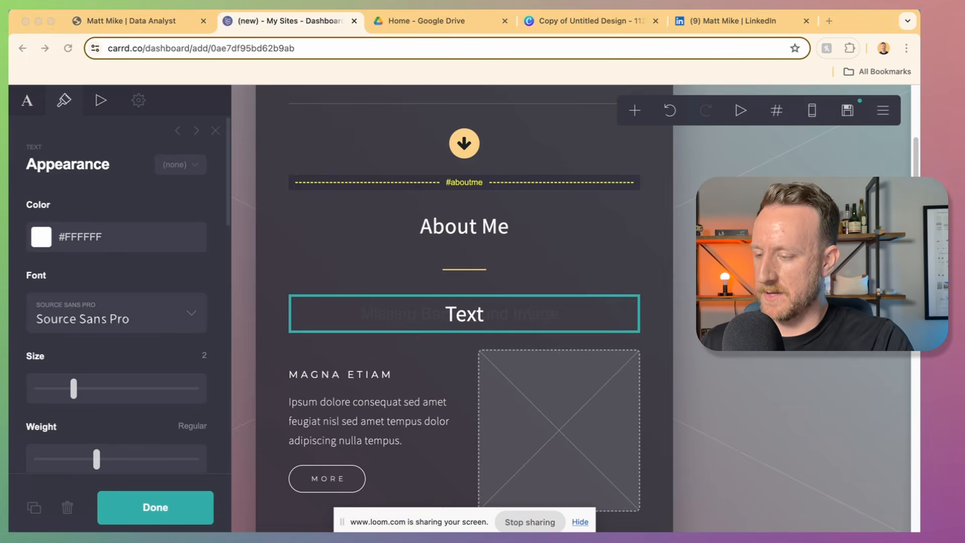
{"action": "left_click", "coordinate": [370, 331]}
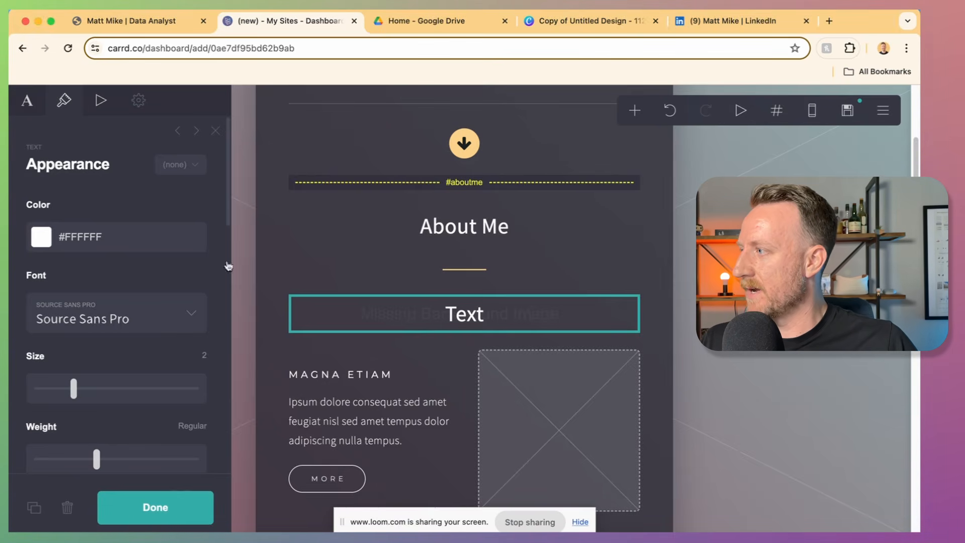
{"action": "left_click", "coordinate": [34, 114]}
{"action": "key", "text": "super+a"}
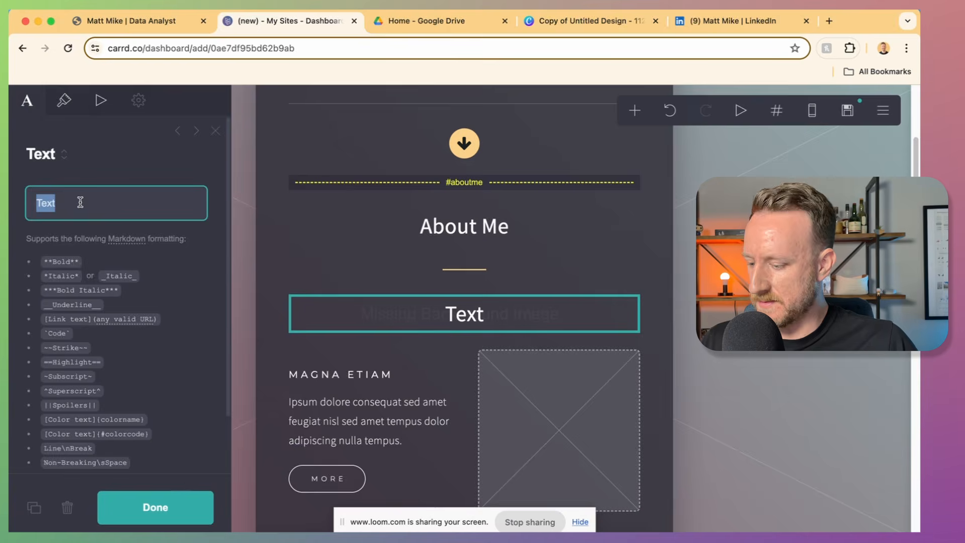
{"action": "key", "text": "super+v"}
Step: Set the bio text to size 0.875 and left alignment
{"action": "scroll", "coordinate": [71, 338], "scroll_direction": "down", "scroll_amount": 10}
{"action": "left_click_drag", "start_coordinate": [74, 355], "coordinate": [47, 357]}
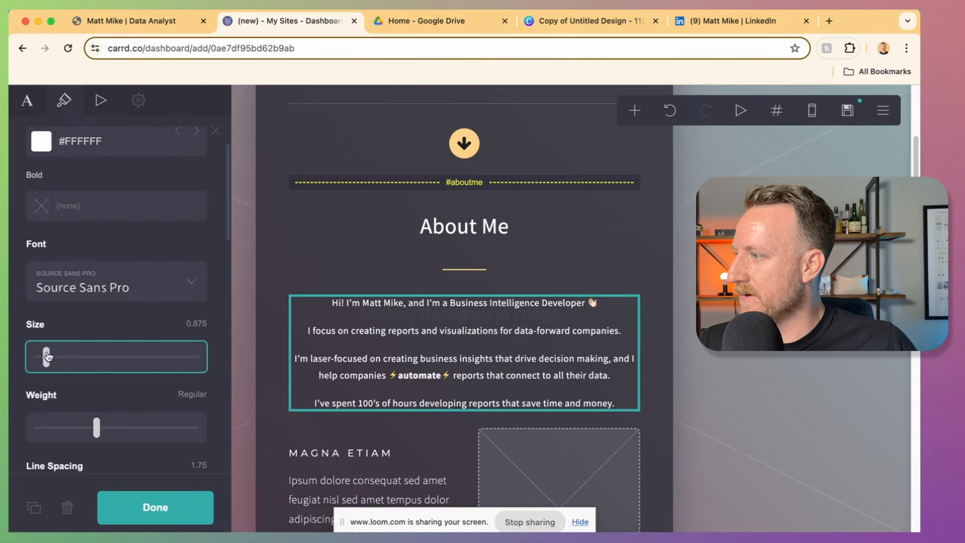
{"action": "scroll", "coordinate": [60, 342], "scroll_direction": "down", "scroll_amount": 5}
{"action": "left_click", "coordinate": [71, 315]}
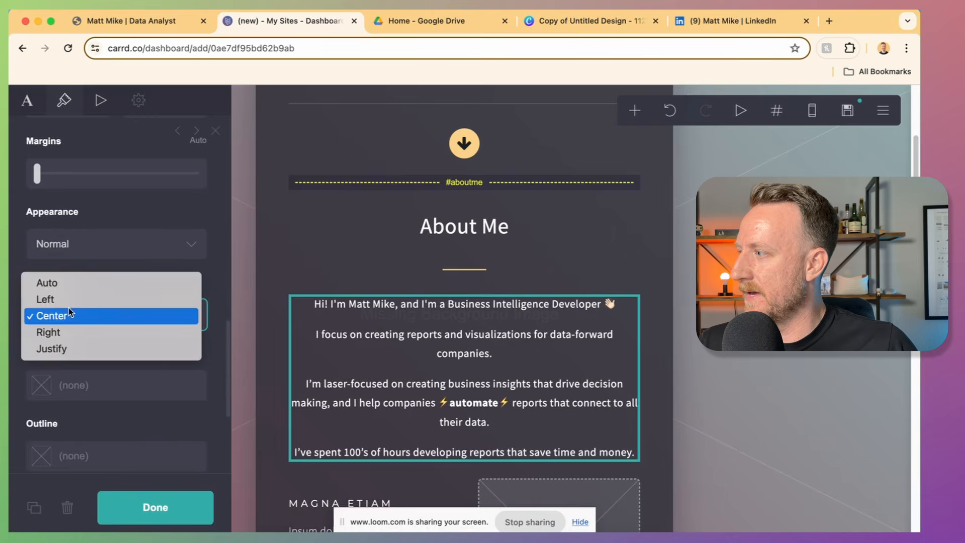
{"action": "left_click", "coordinate": [70, 300]}
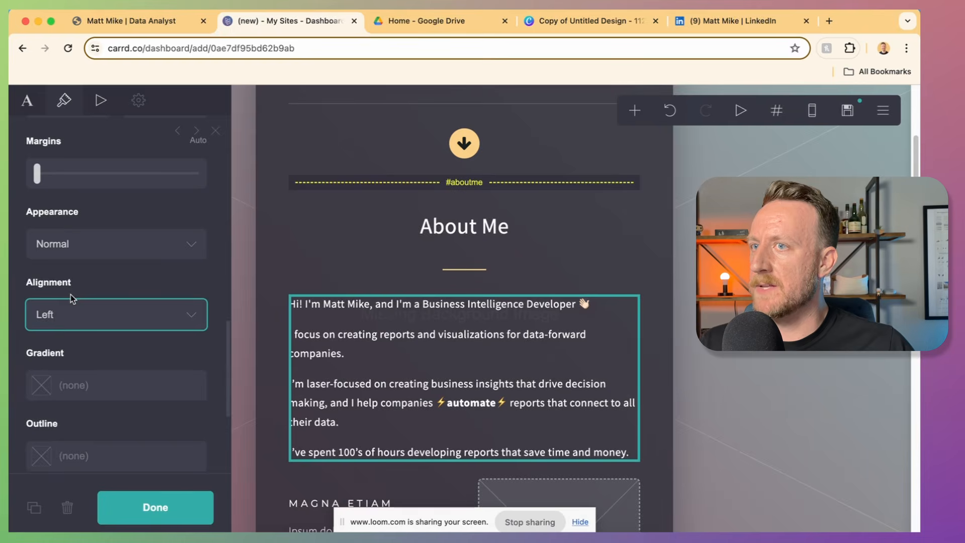
{"action": "left_click", "coordinate": [470, 124]}
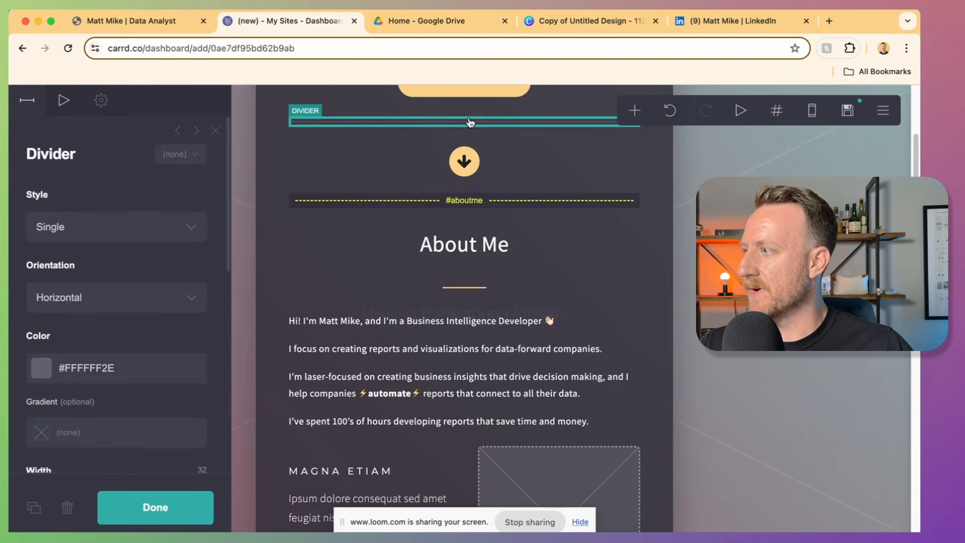
Step: Duplicate the divider and the down-arrow icon and place the copies below the bio
{"action": "left_click", "coordinate": [34, 507]}
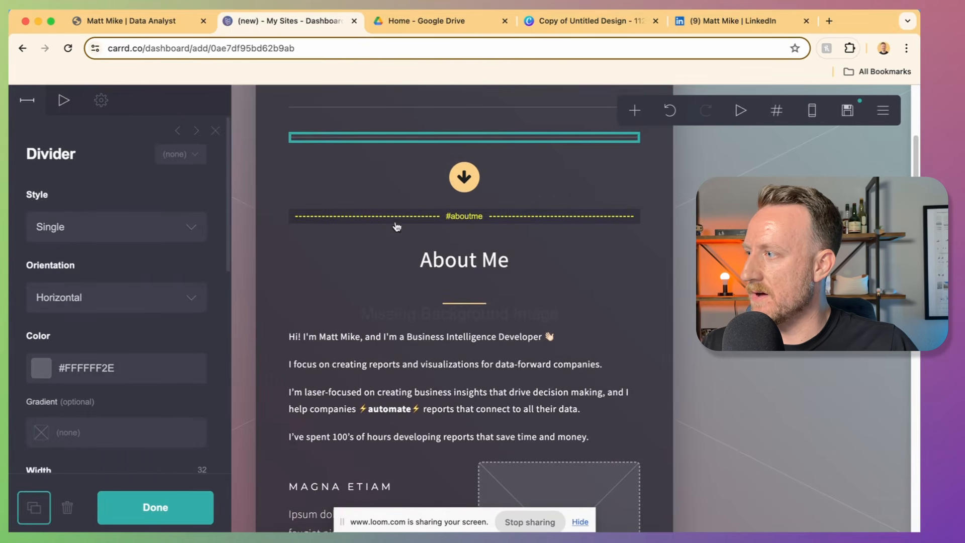
{"action": "left_click_drag", "start_coordinate": [413, 140], "coordinate": [433, 444]}
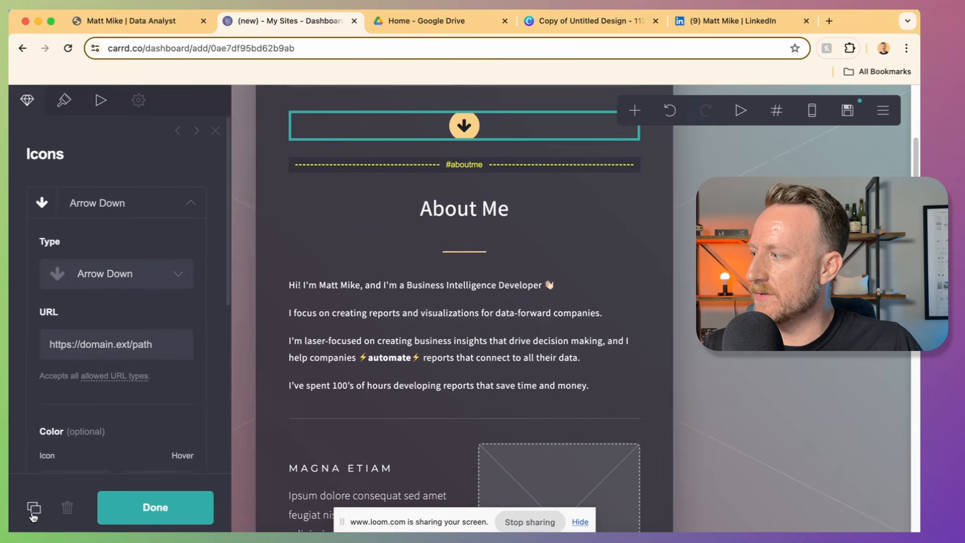
{"action": "left_click", "coordinate": [34, 508]}
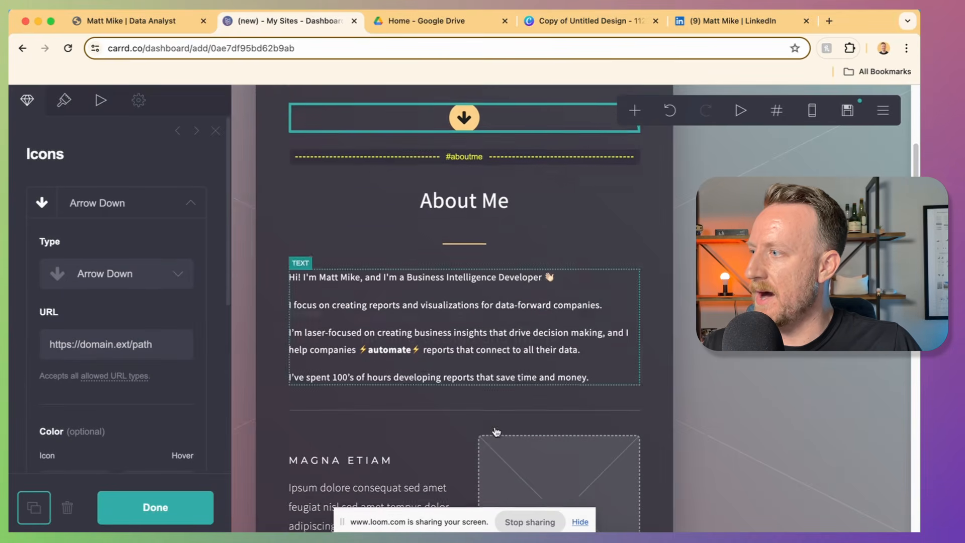
{"action": "left_click_drag", "start_coordinate": [523, 100], "coordinate": [574, 364]}
Step: Duplicate the #aboutme scroll point below the new arrow and rename it skills
{"action": "scroll", "coordinate": [575, 365], "scroll_direction": "up", "scroll_amount": 2}
{"action": "left_click", "coordinate": [491, 114]}
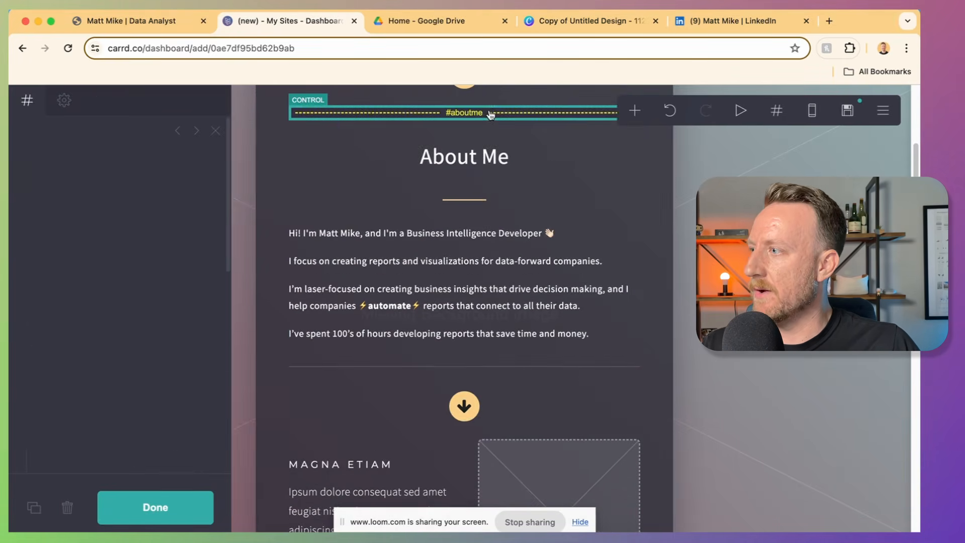
{"action": "left_click", "coordinate": [35, 508]}
{"action": "scroll", "coordinate": [382, 427], "scroll_direction": "down", "scroll_amount": 3}
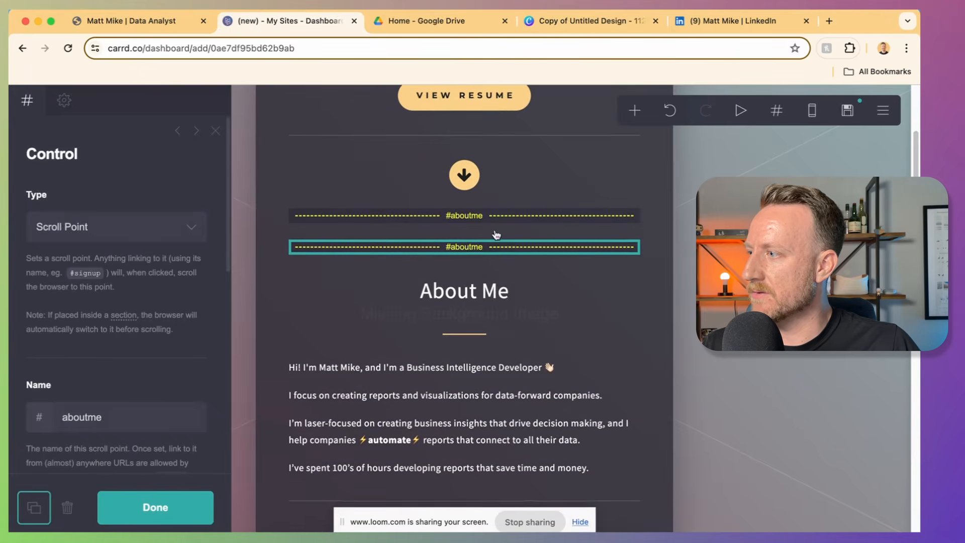
{"action": "left_click_drag", "start_coordinate": [497, 245], "coordinate": [493, 404]}
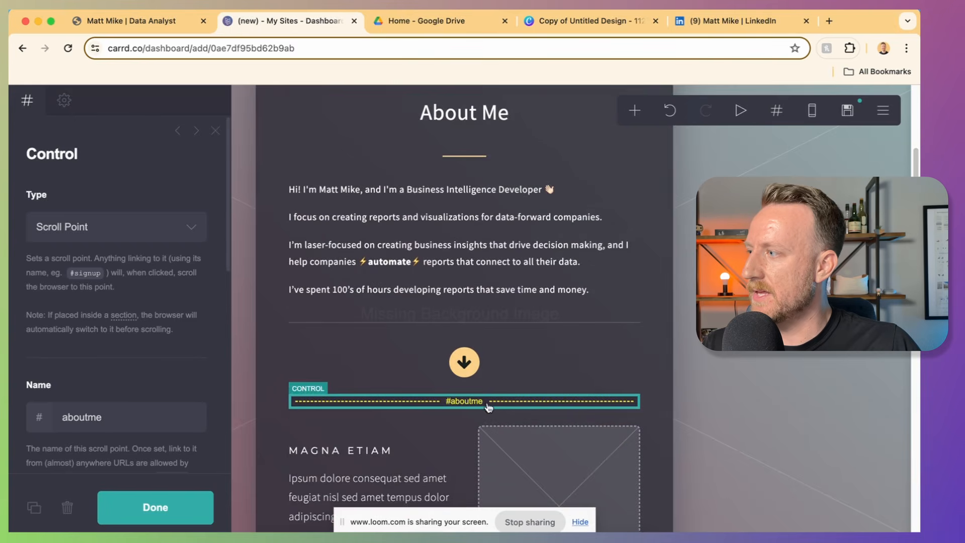
{"action": "left_click", "coordinate": [90, 417]}
{"action": "double_click", "coordinate": [90, 417]}
{"action": "type", "text": "skillos"}
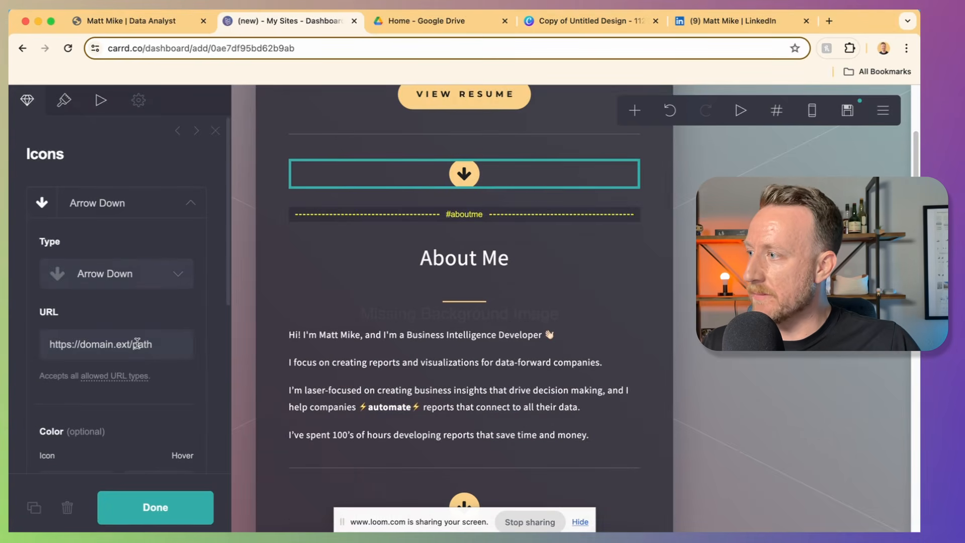
Step: Link the first down-arrow to #aboutme and begin replacing the second arrow's link with '#'
{"action": "left_click", "coordinate": [138, 351]}
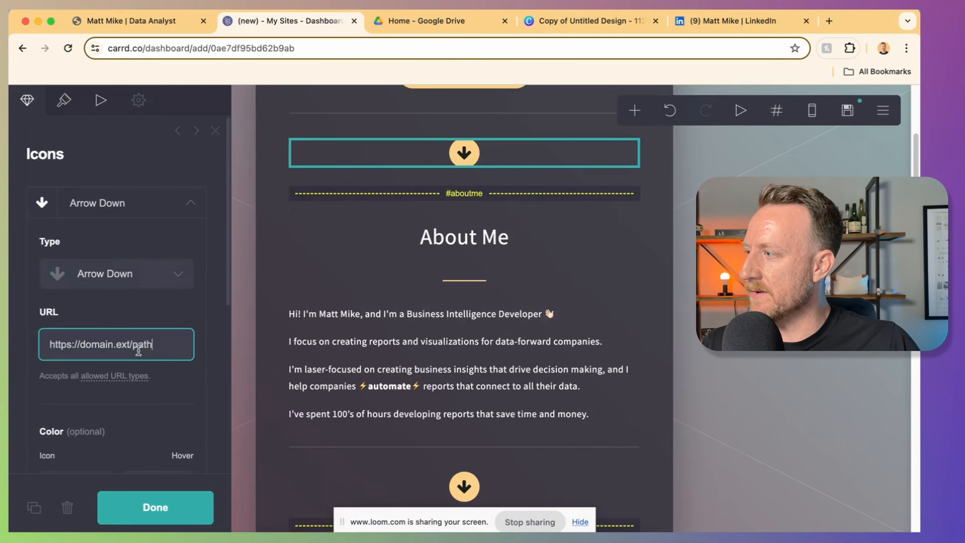
{"action": "triple_click", "coordinate": [138, 350]}
{"action": "type", "text": "#"}
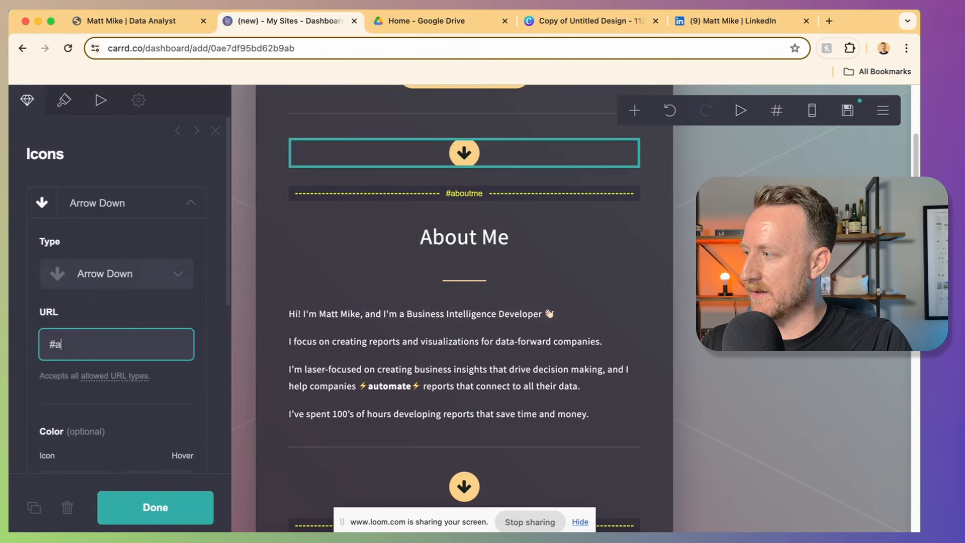
{"action": "type", "text": "aboutme"}
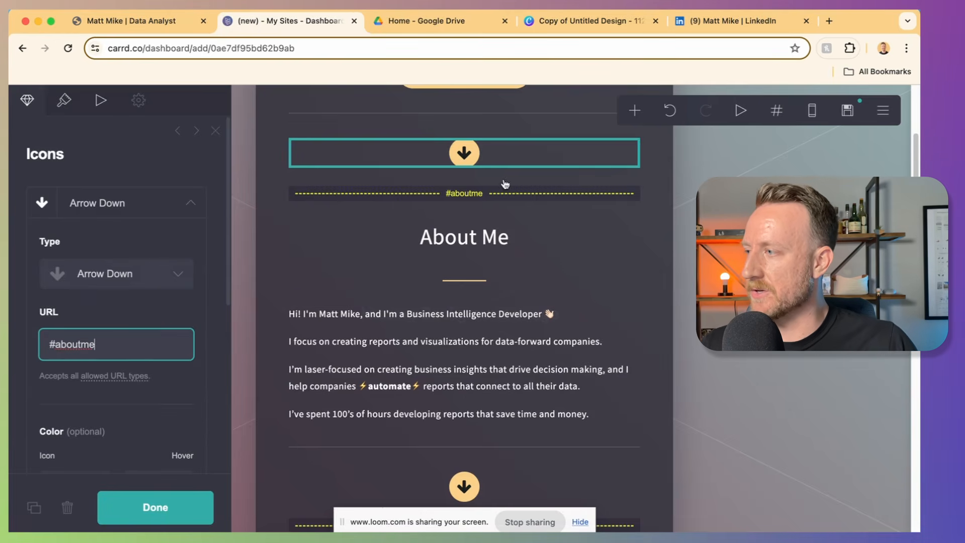
{"action": "scroll", "coordinate": [482, 327], "scroll_direction": "down", "scroll_amount": 4}
{"action": "left_click", "coordinate": [463, 304]}
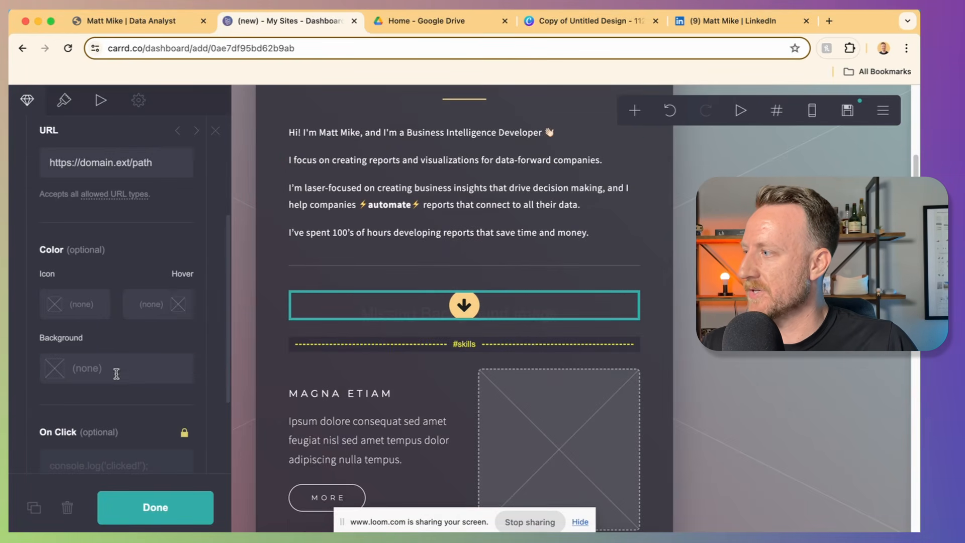
{"action": "left_click", "coordinate": [112, 162]}
{"action": "key", "text": "super+a"}
{"action": "type", "text": "#"}
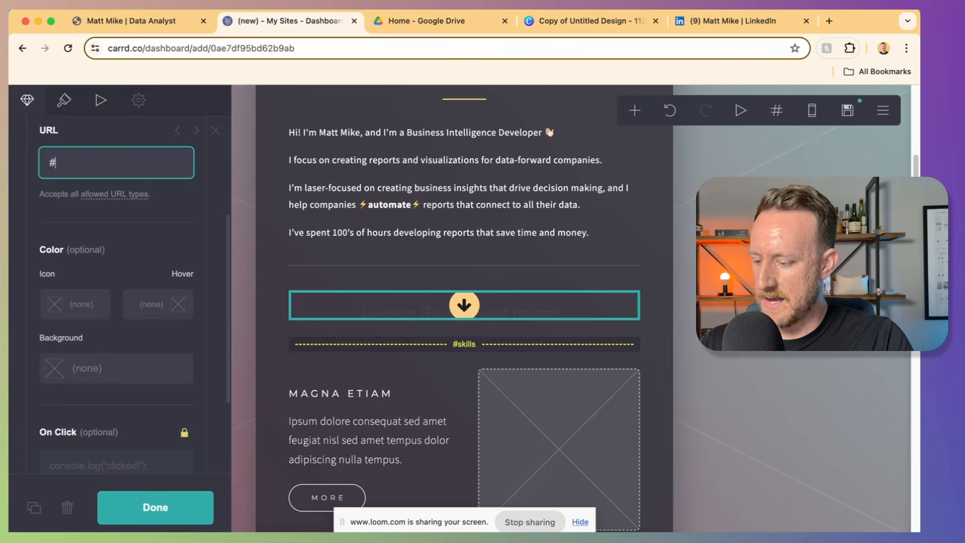
{"action": "left_click", "coordinate": [472, 125]}
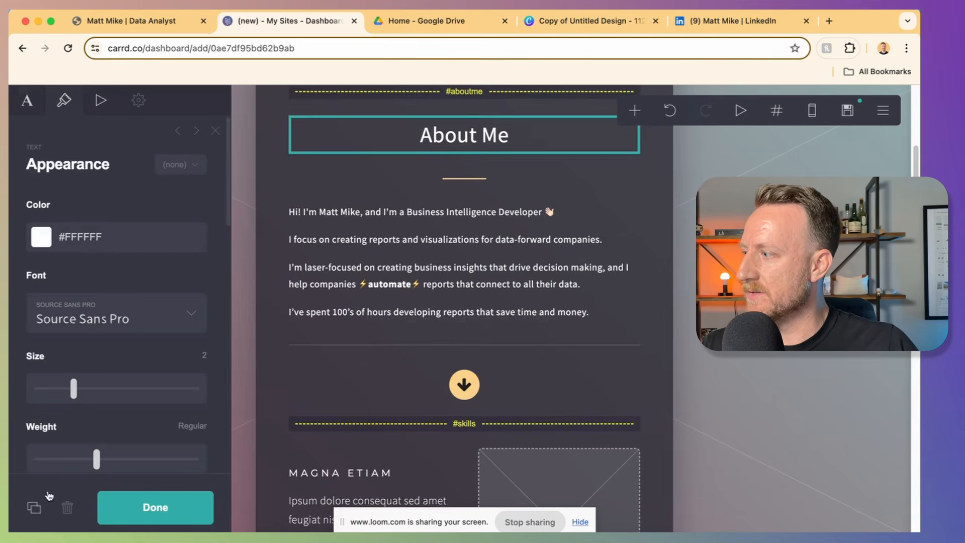
Step: Duplicate the About Me heading below #skills and change its text to 'Skills'
{"action": "left_click", "coordinate": [35, 508]}
{"action": "scroll", "coordinate": [539, 381], "scroll_direction": "down", "scroll_amount": 2}
{"action": "left_click_drag", "start_coordinate": [515, 135], "coordinate": [502, 397]}
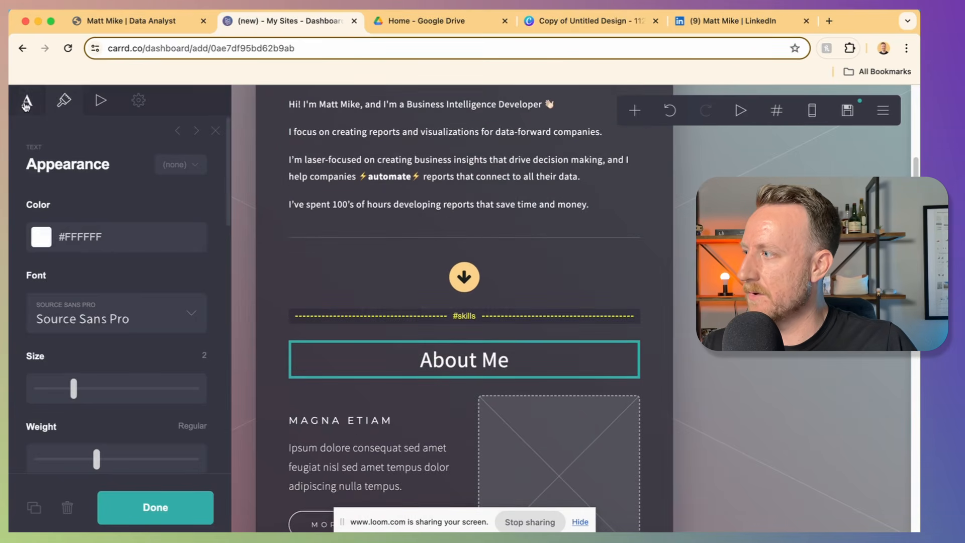
{"action": "left_click", "coordinate": [29, 102]}
{"action": "key", "text": "super+a"}
{"action": "type", "text": "Skills"}
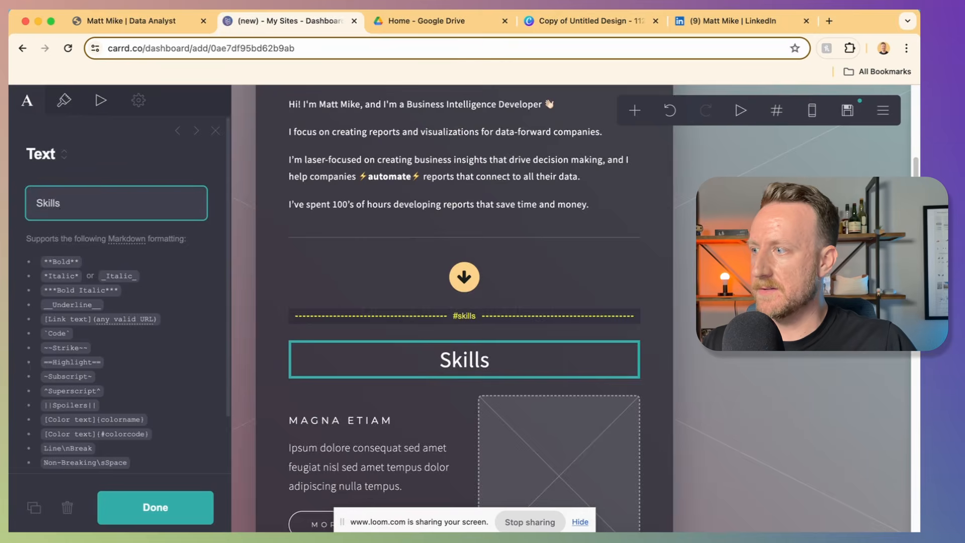
Step: Duplicate the gold divider, then view the published portfolio's Skills section for reference
{"action": "scroll", "coordinate": [452, 226], "scroll_direction": "up", "scroll_amount": 2}
{"action": "left_click", "coordinate": [445, 178]}
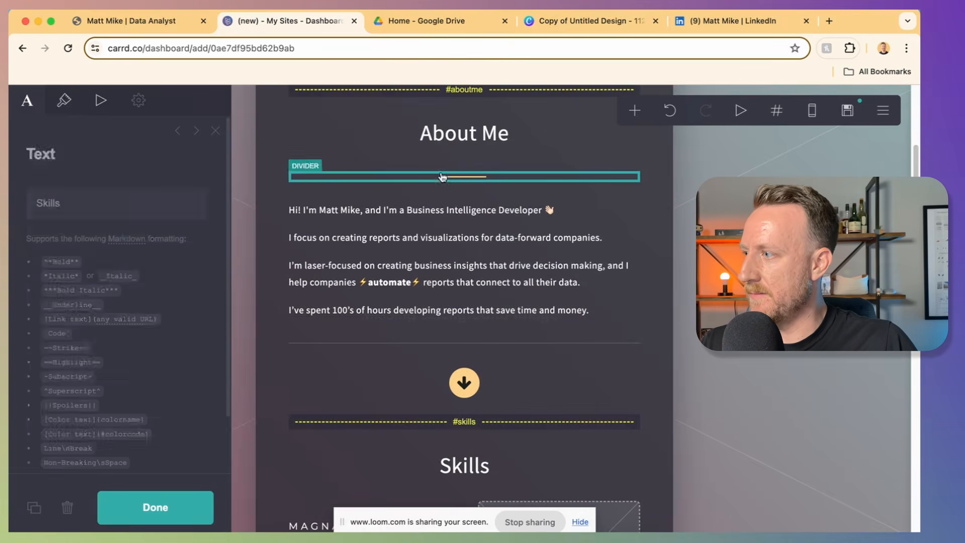
{"action": "left_click", "coordinate": [31, 508]}
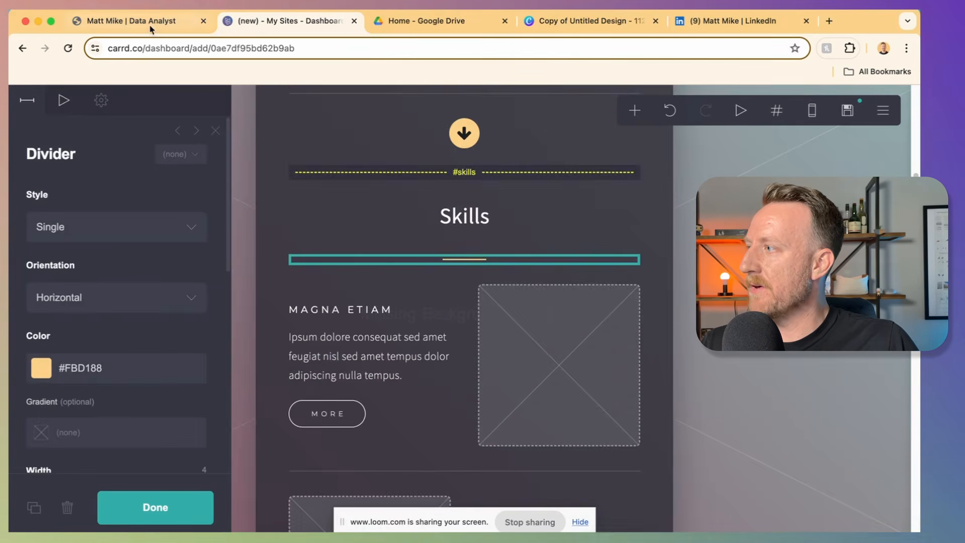
{"action": "left_click", "coordinate": [126, 21]}
{"action": "scroll", "coordinate": [417, 273], "scroll_direction": "down", "scroll_amount": 10}
{"action": "scroll", "coordinate": [417, 273], "scroll_direction": "up", "scroll_amount": 3}
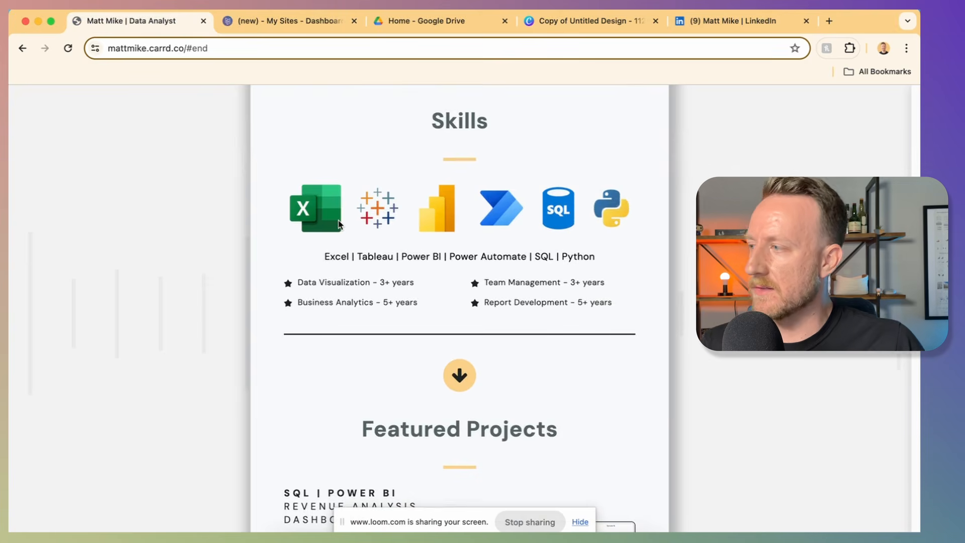
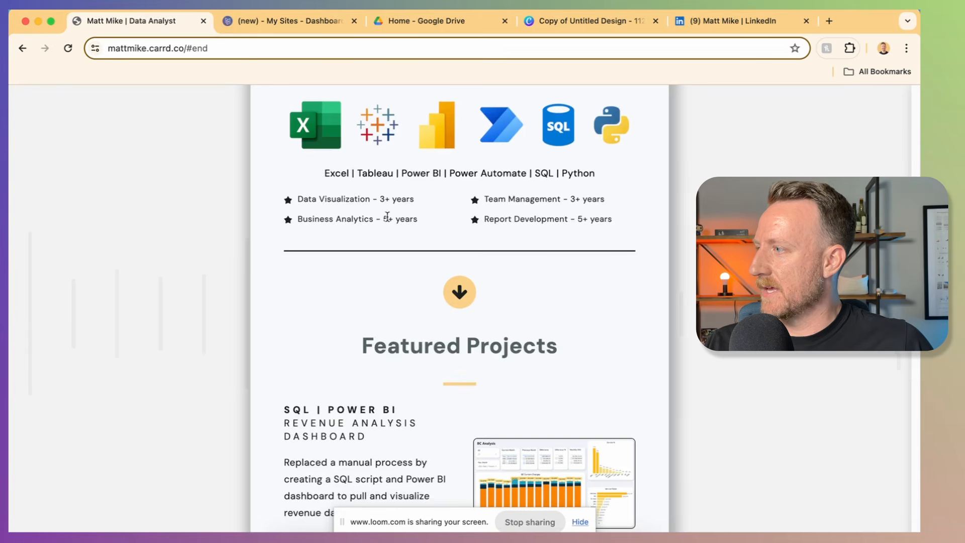
Step: Highlight the four skills bullets on the live portfolio, then go back to the Carrd editor
{"action": "left_click_drag", "start_coordinate": [299, 198], "coordinate": [612, 220]}
{"action": "left_click", "coordinate": [613, 220]}
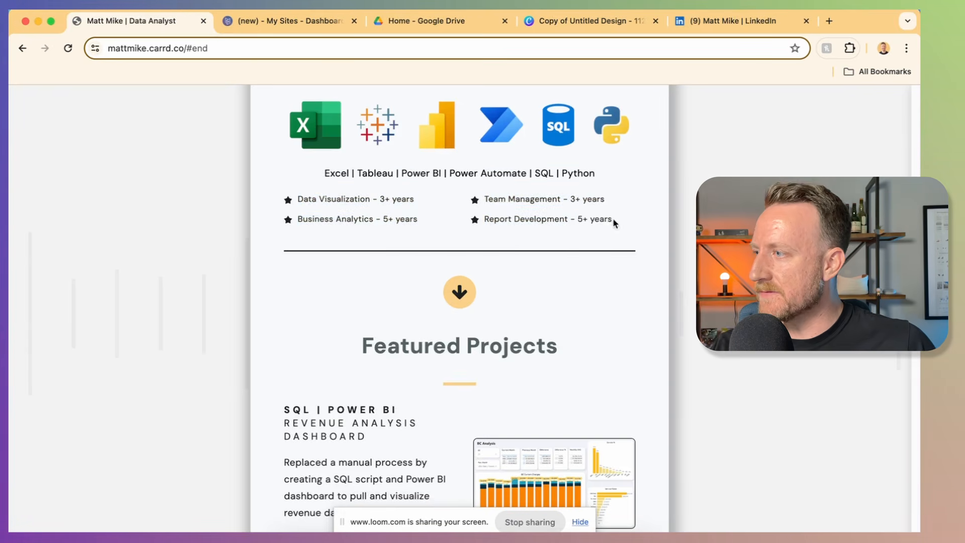
{"action": "key", "text": "ctrl+Tab"}
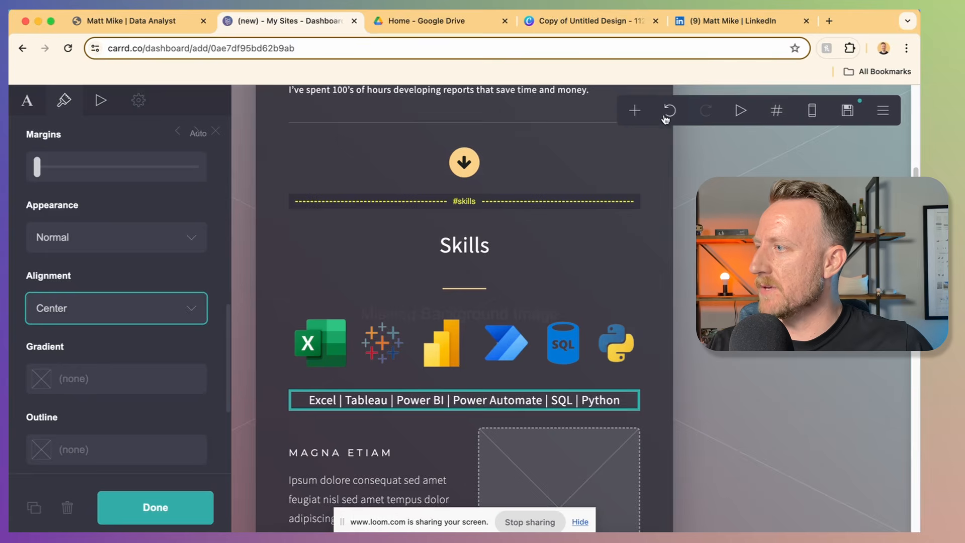
Step: Add a two-column container below the tool names with a list in each column
{"action": "left_click", "coordinate": [636, 112]}
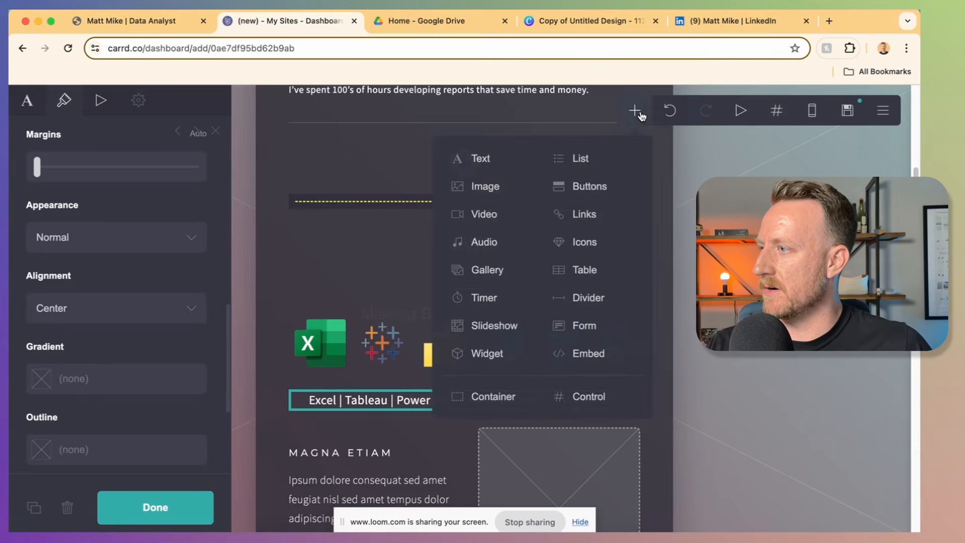
{"action": "left_click", "coordinate": [509, 395]}
{"action": "left_click", "coordinate": [518, 317]}
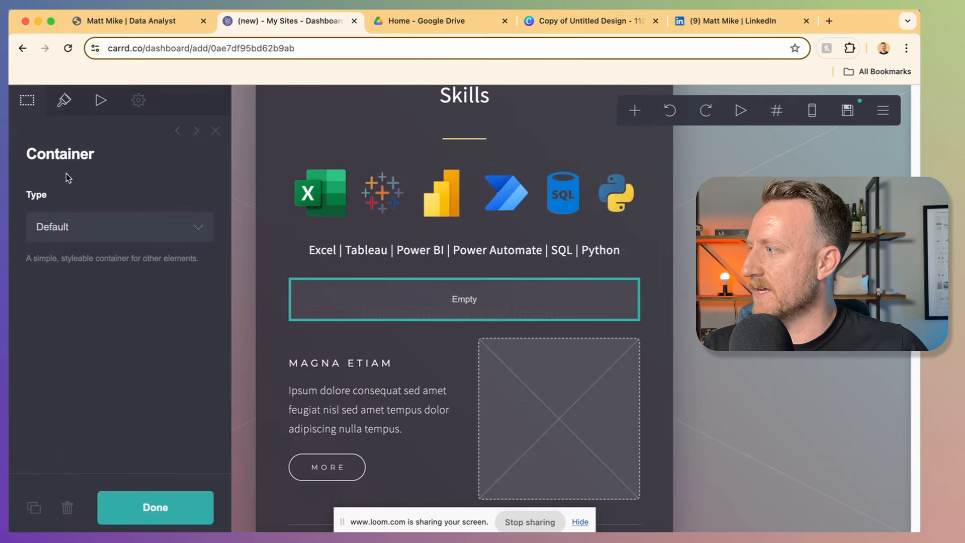
{"action": "left_click", "coordinate": [77, 224]}
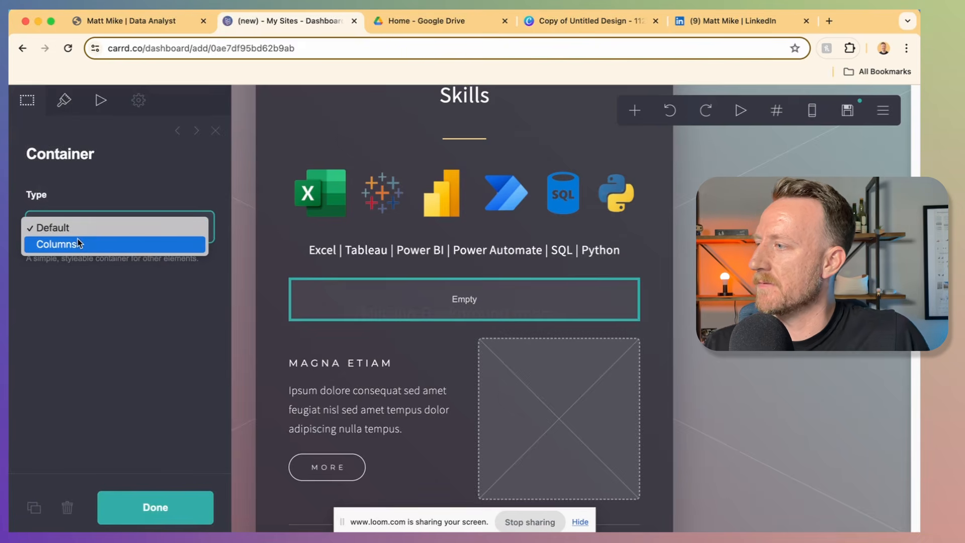
{"action": "left_click", "coordinate": [77, 239]}
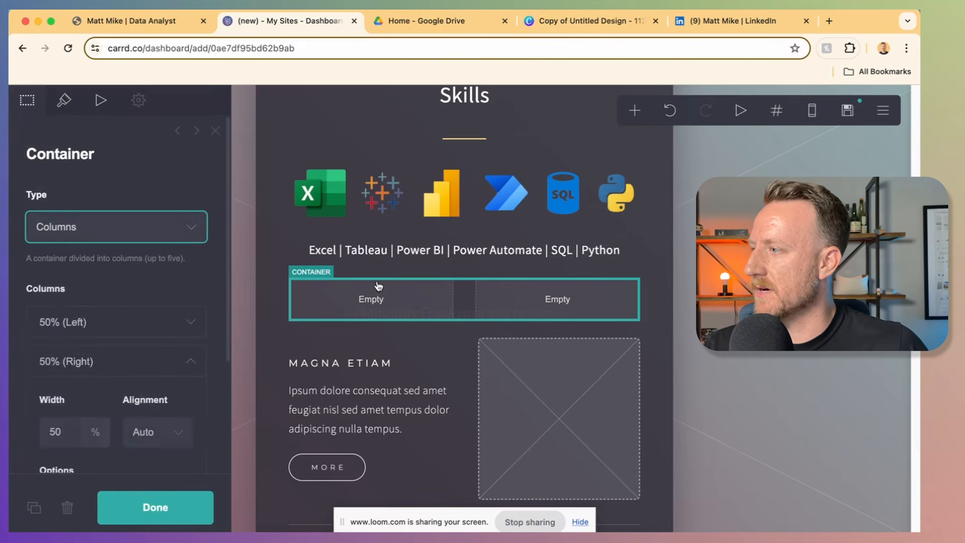
{"action": "left_click", "coordinate": [635, 110]}
{"action": "left_click", "coordinate": [579, 158]}
{"action": "left_click", "coordinate": [558, 297]}
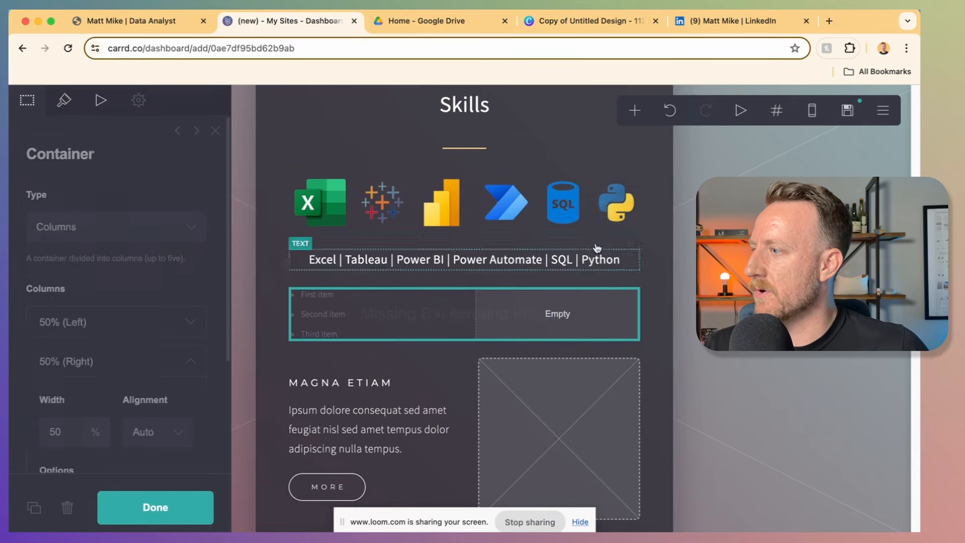
{"action": "left_click", "coordinate": [635, 110]}
{"action": "left_click", "coordinate": [604, 161]}
{"action": "left_click_drag", "start_coordinate": [448, 324], "coordinate": [545, 273]}
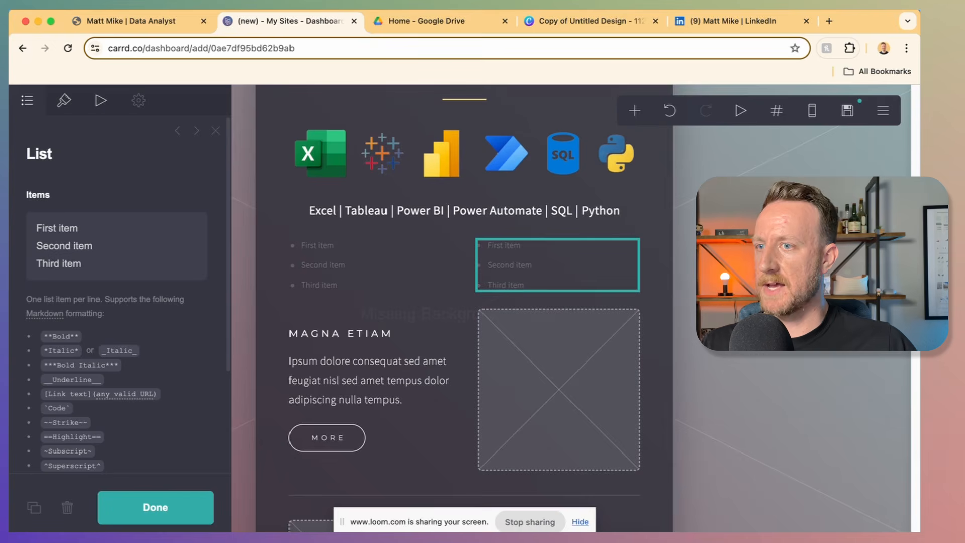
Step: Replace the left list's placeholder items with the copied skills and their years of experience
{"action": "left_click", "coordinate": [307, 244]}
{"action": "left_click", "coordinate": [83, 244]}
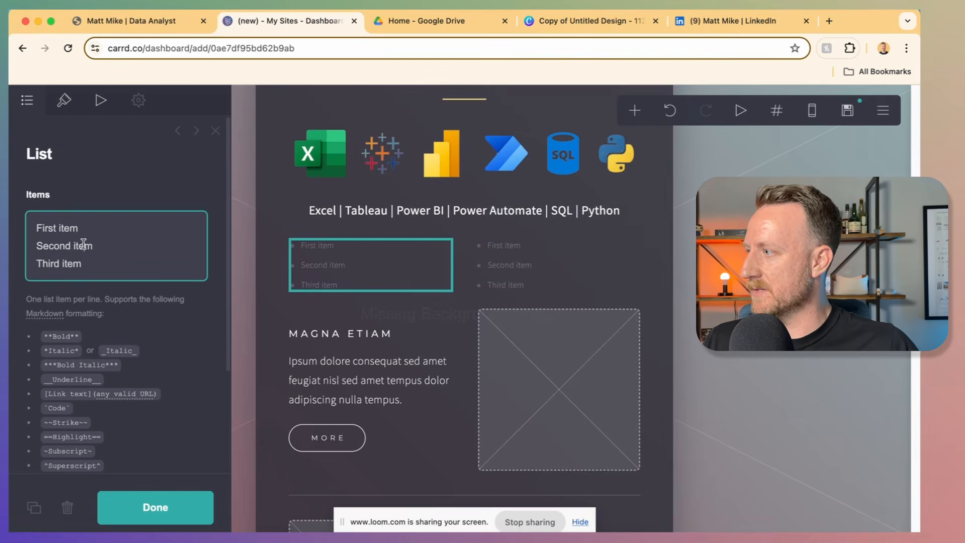
{"action": "key", "text": "super+a"}
{"action": "type", "text": "Data Visualization - 3+ years Business Analytics - 5+ years"}
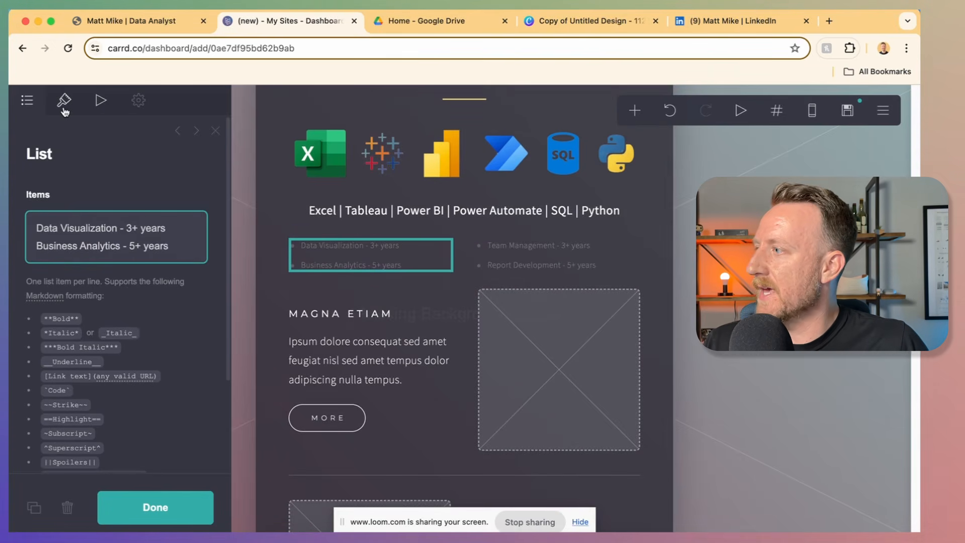
Step: Change both skills lists' bullets from dots to stars
{"action": "left_click", "coordinate": [64, 103]}
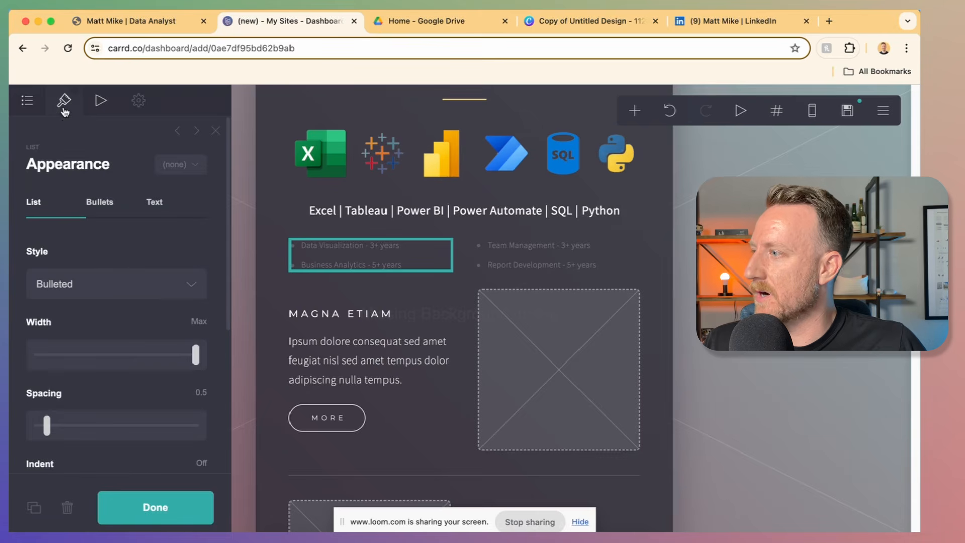
{"action": "left_click", "coordinate": [99, 206]}
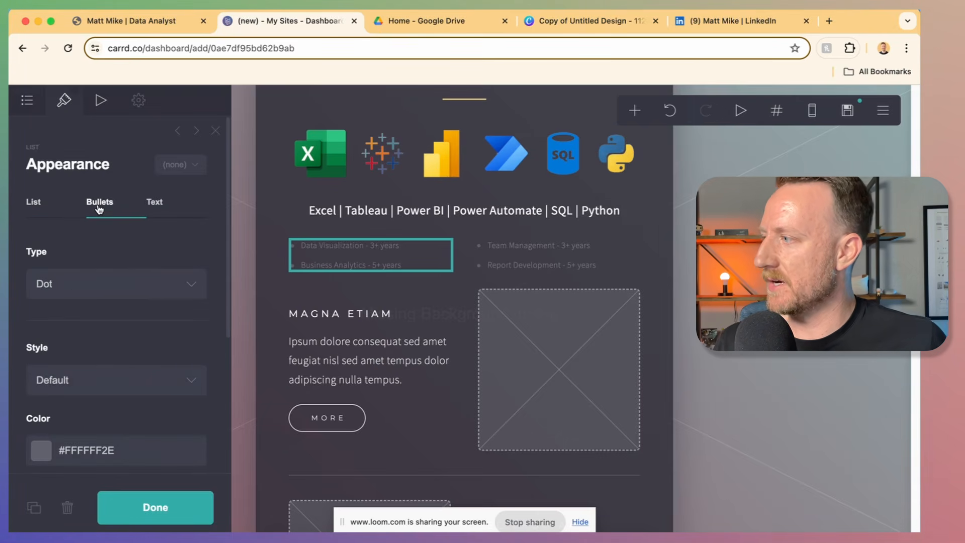
{"action": "left_click", "coordinate": [146, 294]}
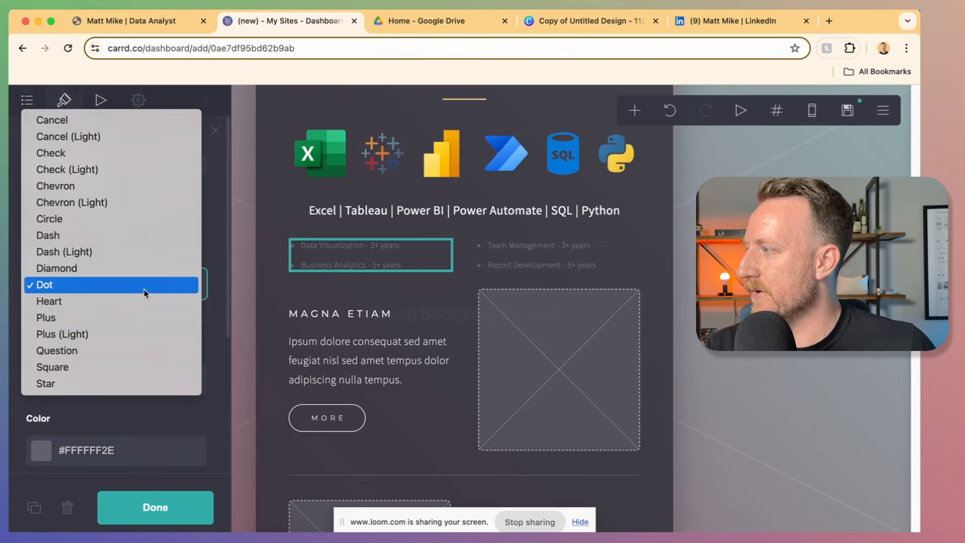
{"action": "left_click", "coordinate": [129, 382]}
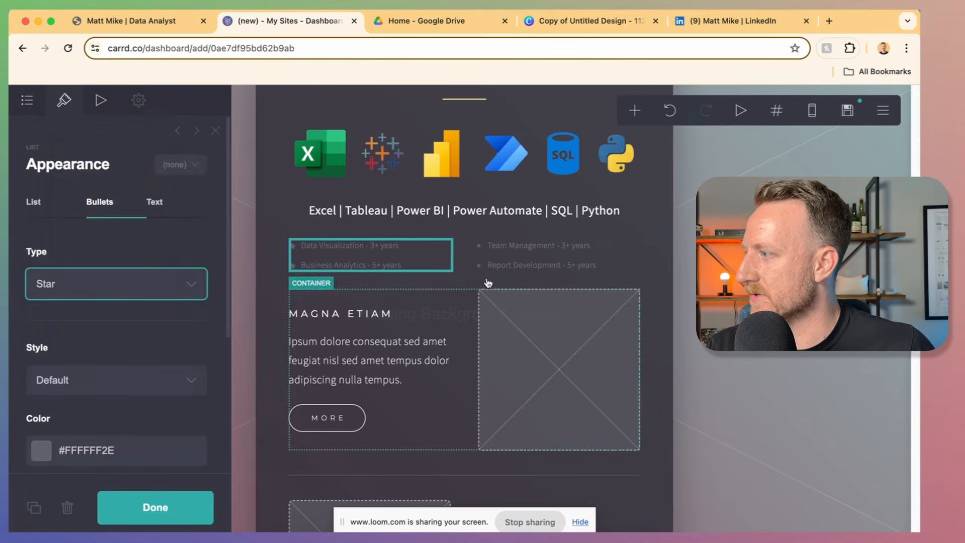
{"action": "left_click", "coordinate": [497, 259]}
{"action": "left_click", "coordinate": [106, 295]}
{"action": "left_click", "coordinate": [85, 384]}
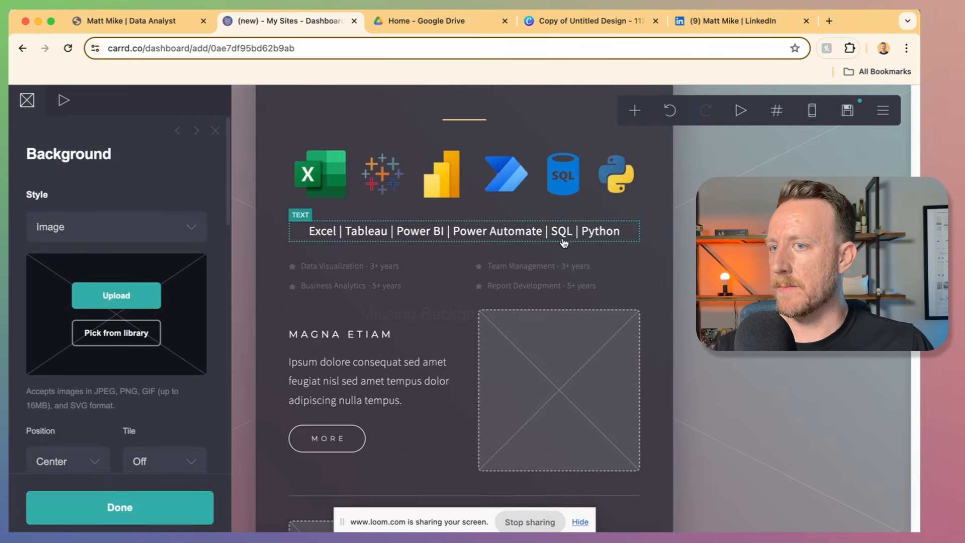
Step: Duplicate the intro divider and place a down arrow below the skills lists
{"action": "scroll", "coordinate": [534, 255], "scroll_direction": "up", "scroll_amount": 6}
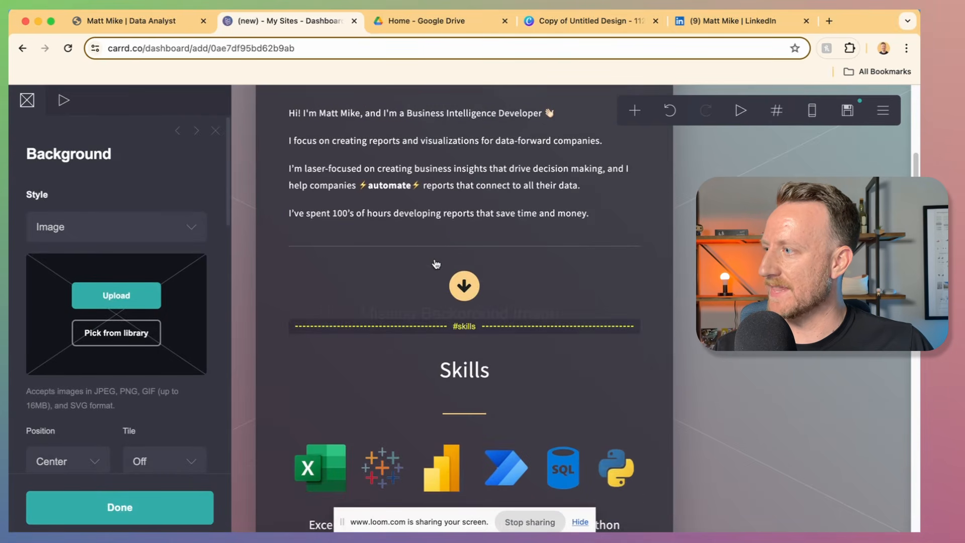
{"action": "left_click", "coordinate": [432, 246]}
{"action": "left_click", "coordinate": [34, 508]}
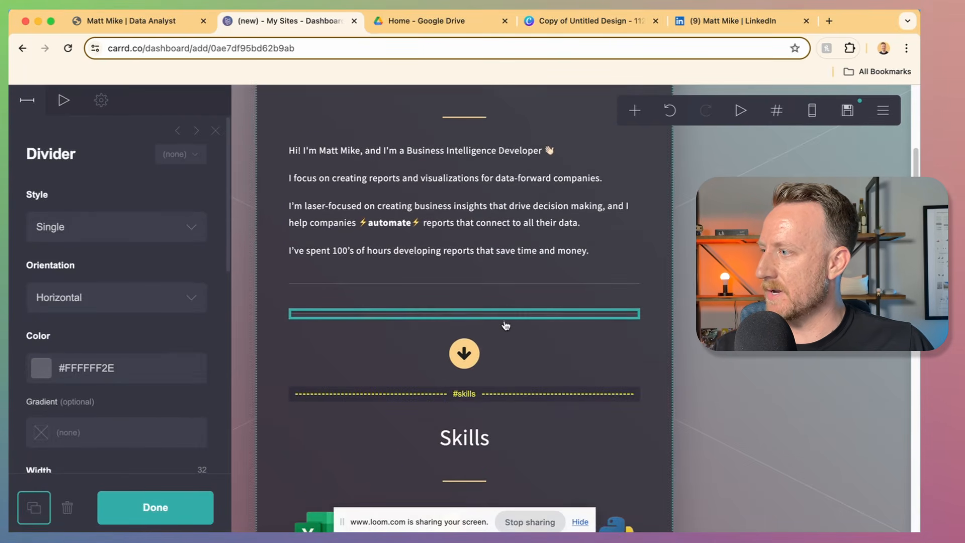
{"action": "left_click", "coordinate": [520, 327]}
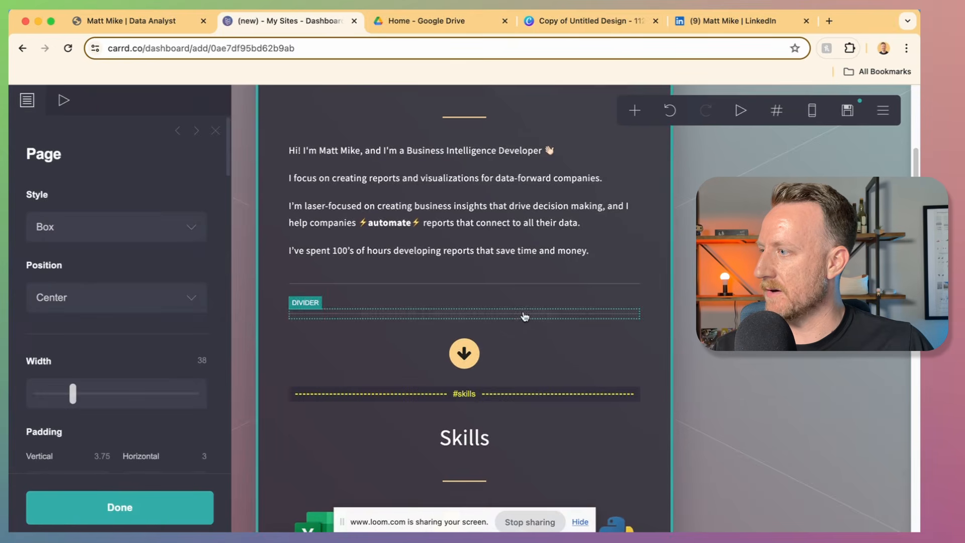
{"action": "scroll", "coordinate": [524, 316], "scroll_direction": "down", "scroll_amount": 6}
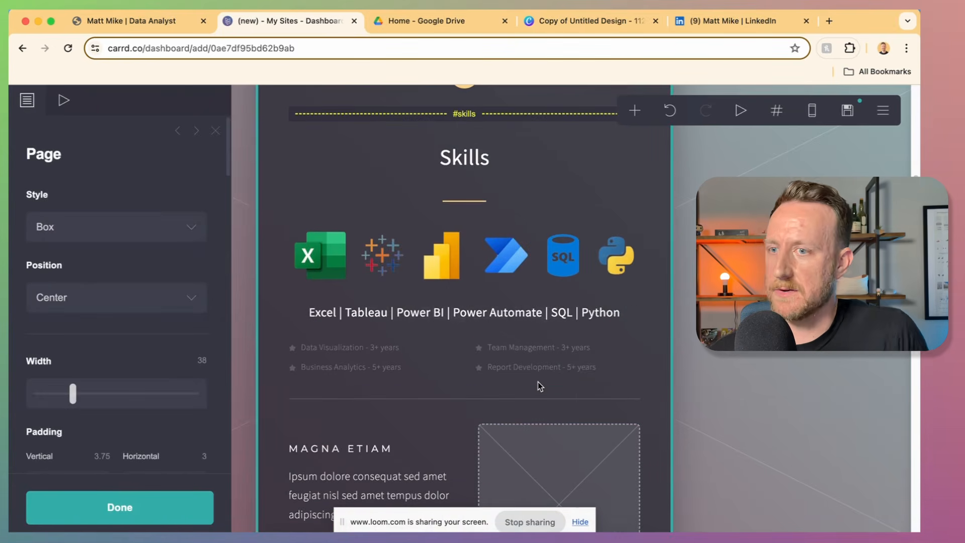
{"action": "scroll", "coordinate": [538, 383], "scroll_direction": "up", "scroll_amount": 3}
{"action": "left_click_drag", "start_coordinate": [496, 235], "coordinate": [497, 180]}
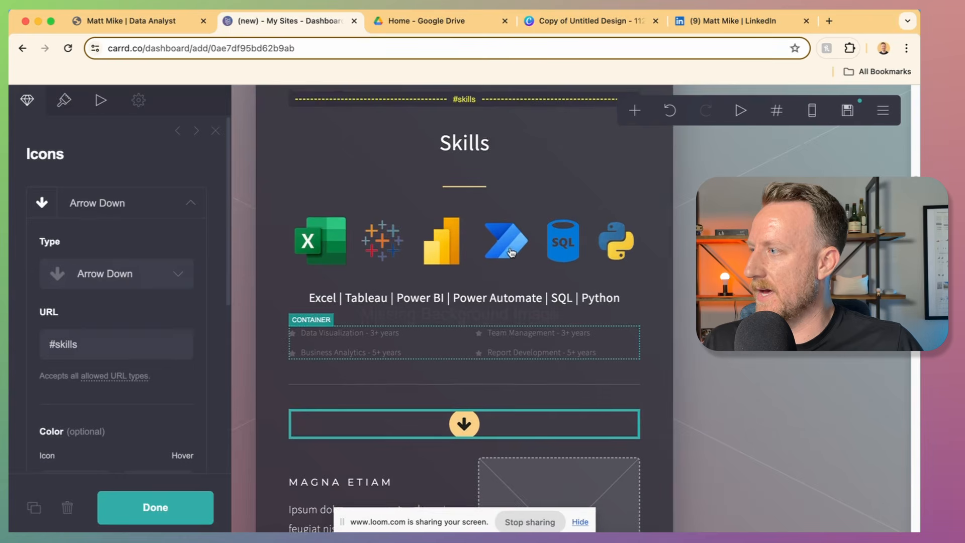
Step: Duplicate the #skills scroll point as 'projects' and select the new arrow's link for replacing
{"action": "left_click", "coordinate": [479, 103]}
{"action": "left_click", "coordinate": [34, 508]}
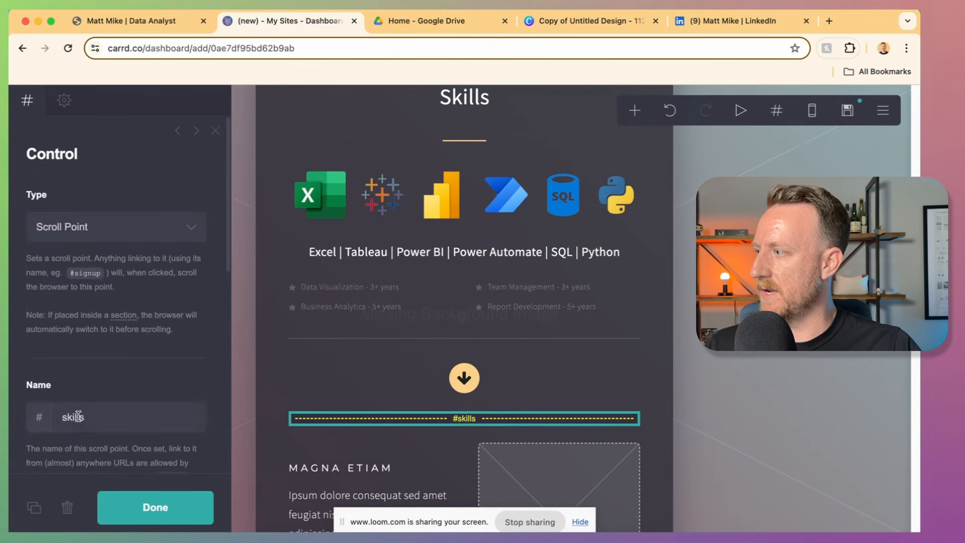
{"action": "double_click", "coordinate": [78, 417]}
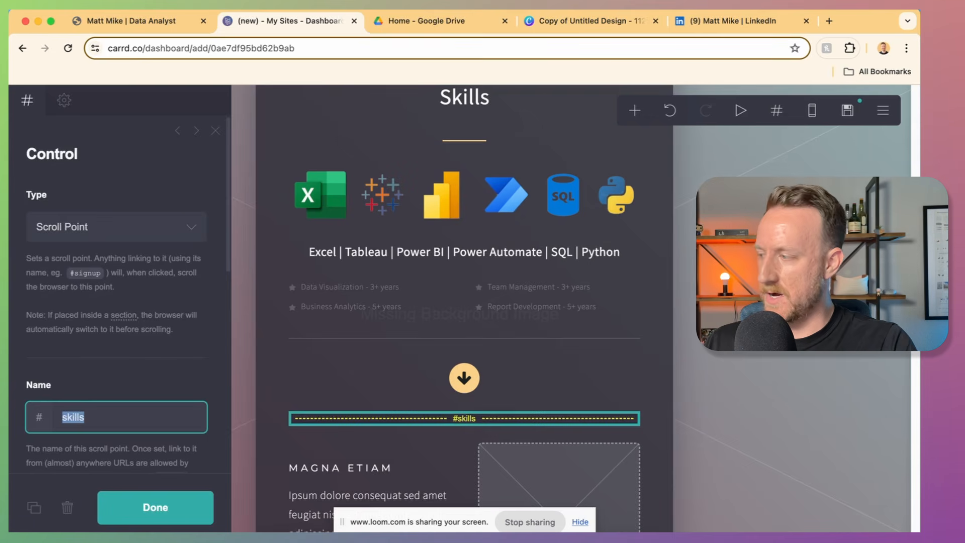
{"action": "type", "text": "projects"}
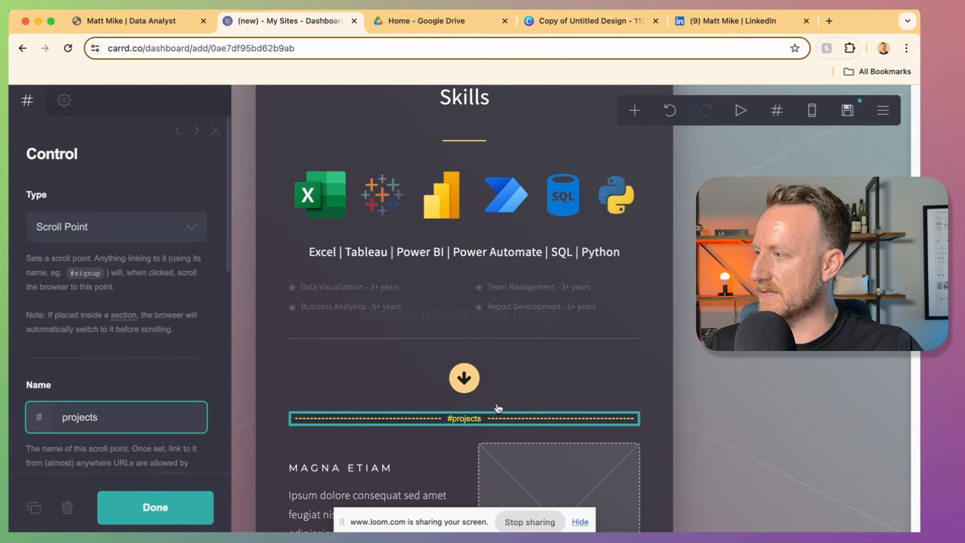
{"action": "left_click", "coordinate": [492, 391]}
{"action": "double_click", "coordinate": [75, 342]}
Step: Point the arrow's link to #projects and check the live portfolio's projects section
{"action": "type", "text": "pr"}
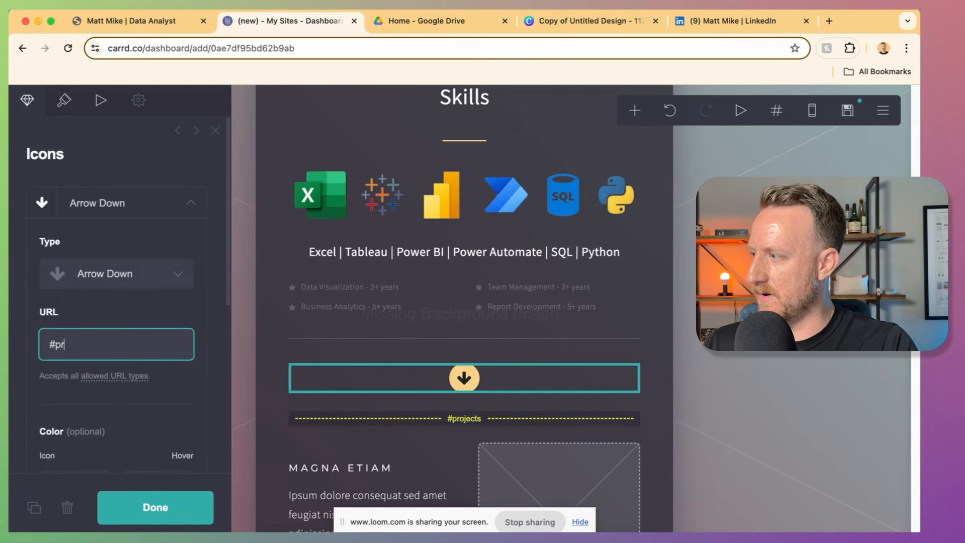
{"action": "type", "text": "ojects"}
{"action": "left_click", "coordinate": [120, 20]}
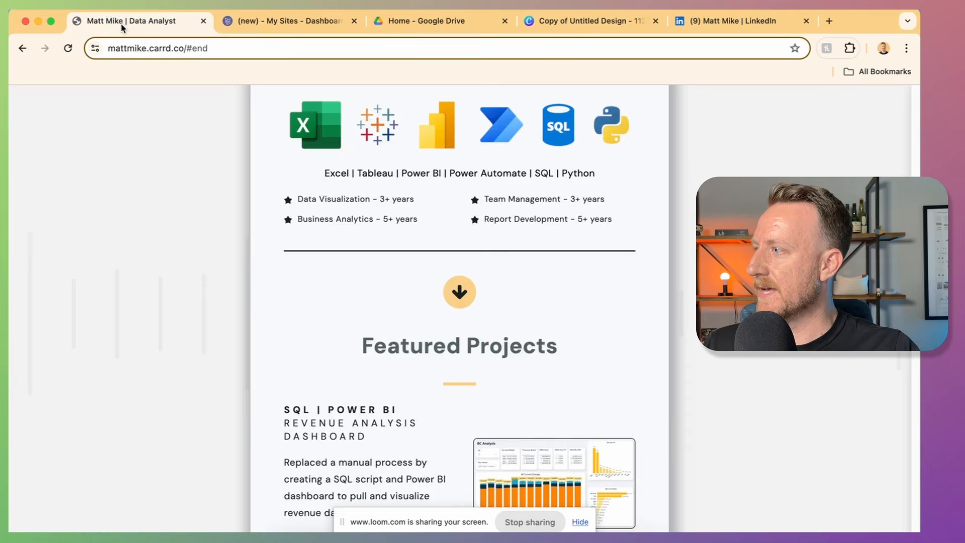
{"action": "scroll", "coordinate": [572, 322], "scroll_direction": "down", "scroll_amount": 3}
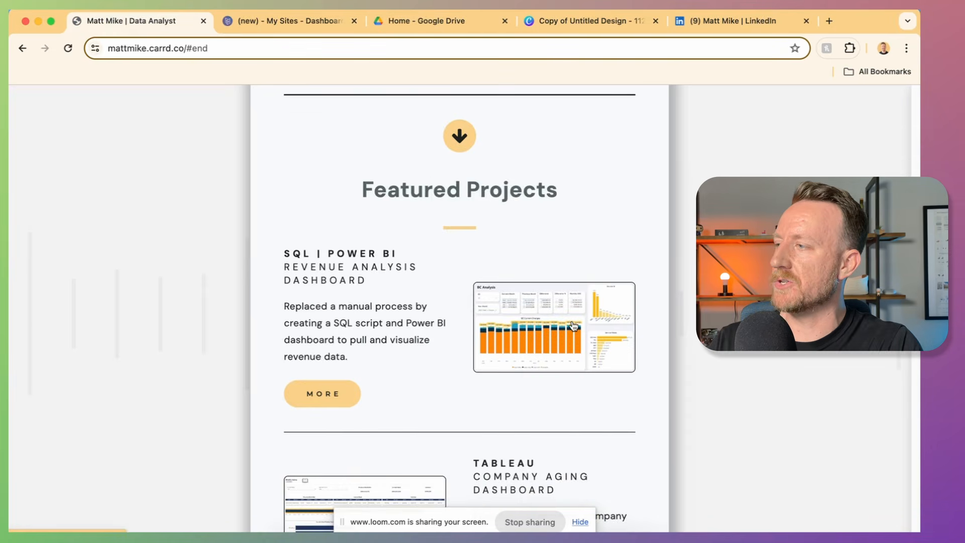
{"action": "left_click", "coordinate": [281, 21]}
Step: Add a 'Featured Projects' heading with a copy of the yellow divider beneath it
{"action": "left_click_drag", "start_coordinate": [534, 233], "coordinate": [553, 503]}
{"action": "double_click", "coordinate": [91, 207]}
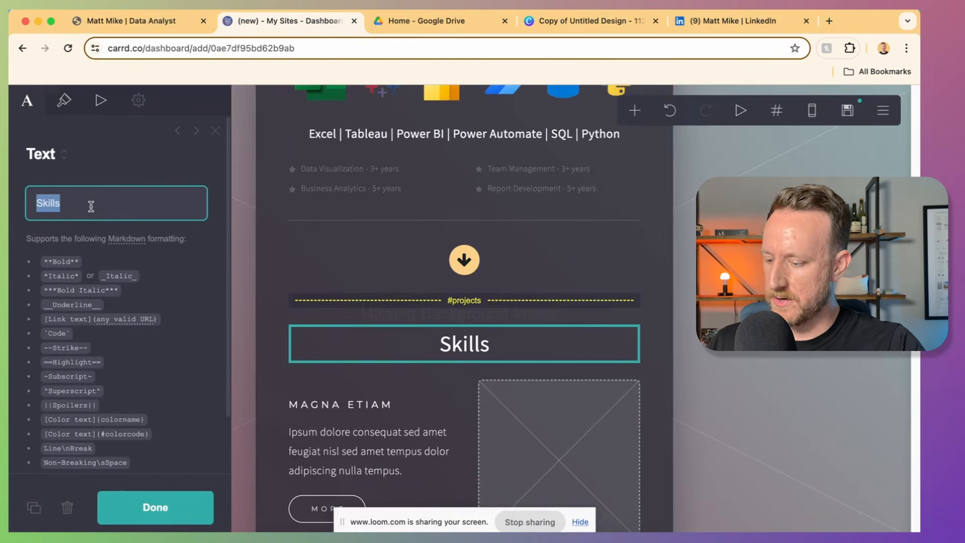
{"action": "type", "text": "Featured Projects"}
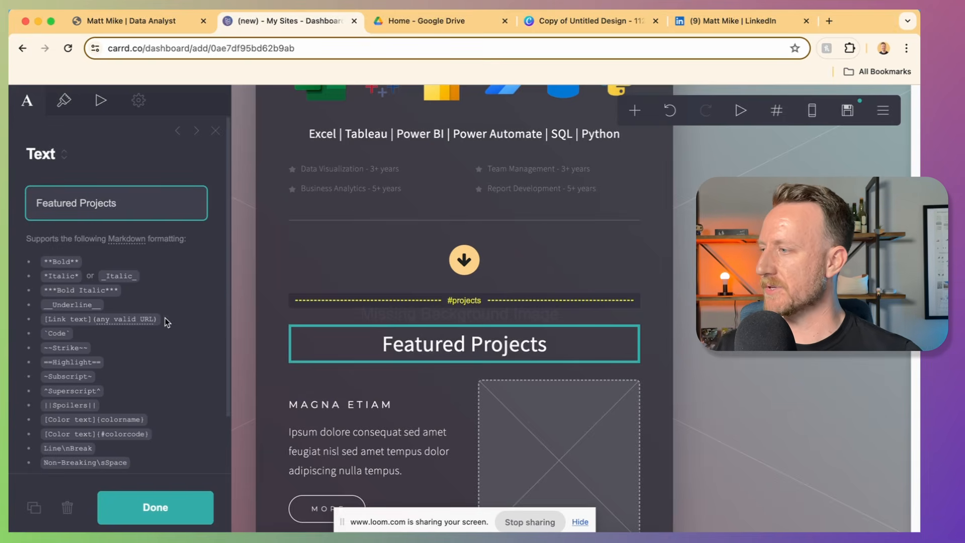
{"action": "scroll", "coordinate": [312, 282], "scroll_direction": "up", "scroll_amount": 2}
{"action": "left_click", "coordinate": [452, 123]}
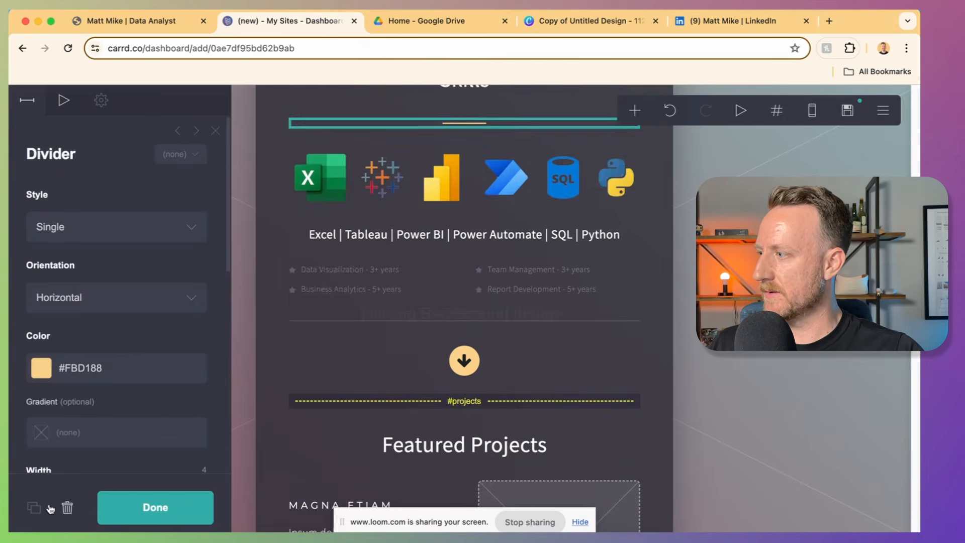
{"action": "left_click", "coordinate": [35, 508]}
{"action": "scroll", "coordinate": [435, 310], "scroll_direction": "up", "scroll_amount": 3}
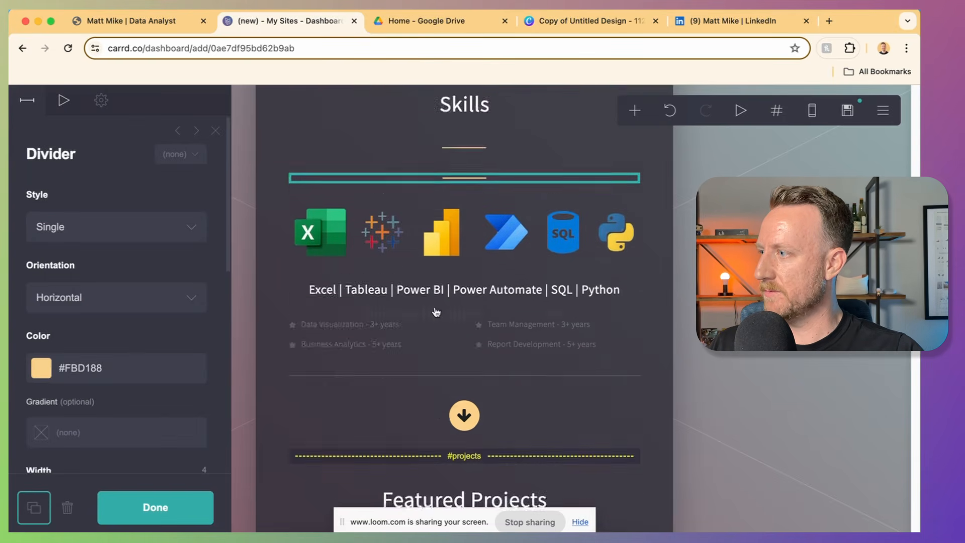
{"action": "left_click_drag", "start_coordinate": [480, 313], "coordinate": [488, 355]}
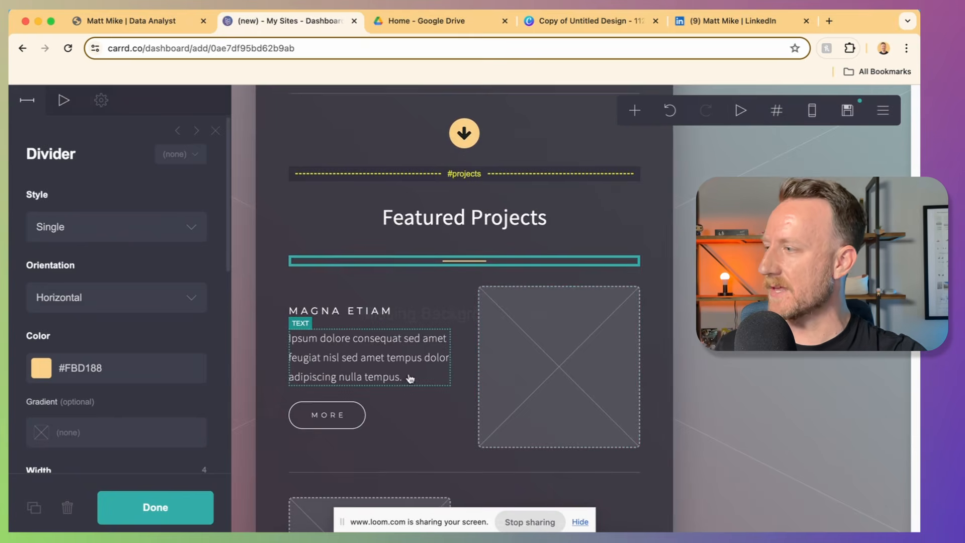
{"action": "scroll", "coordinate": [402, 369], "scroll_direction": "down", "scroll_amount": 2}
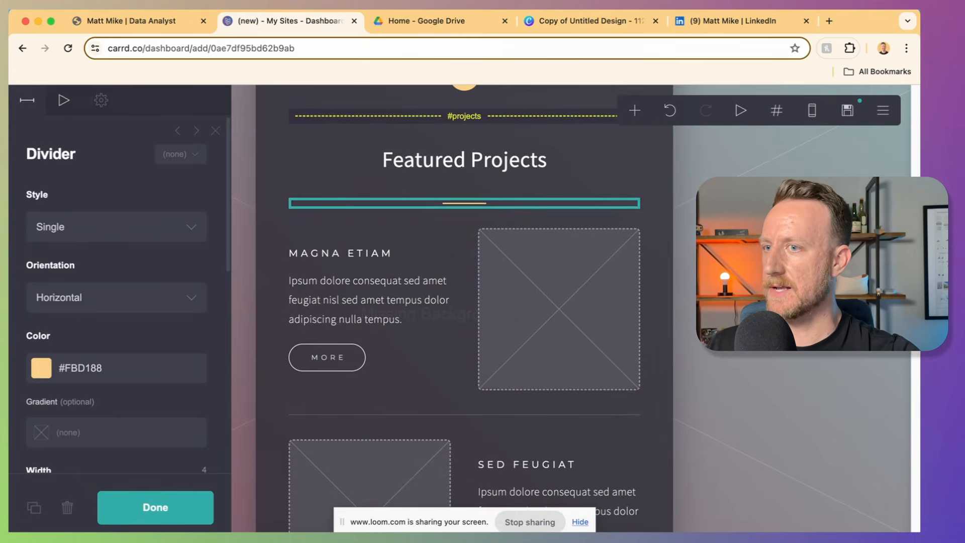
Step: Retitle the first project 'SQL | Power BI Revenue Analysis Dashboard', paste its description, and select its image
{"action": "left_click", "coordinate": [460, 357]}
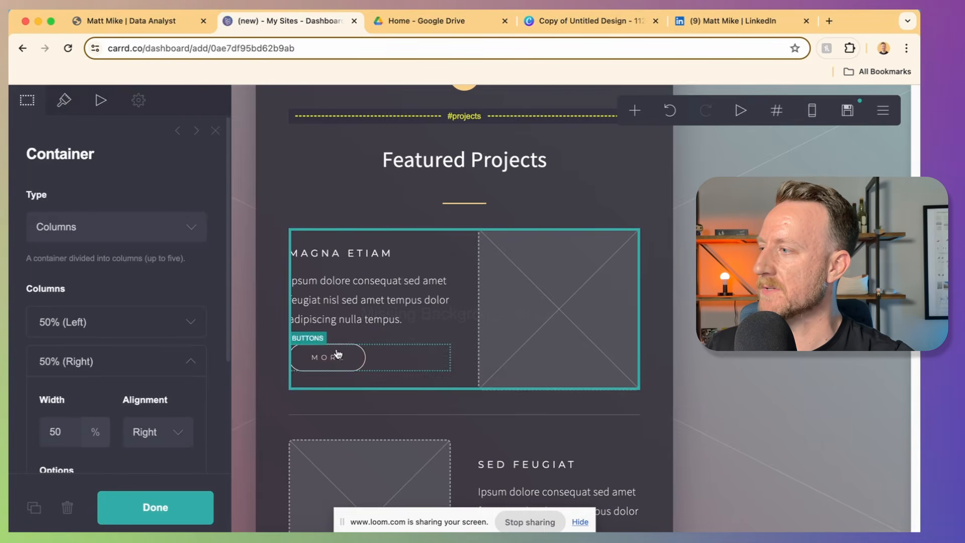
{"action": "left_click", "coordinate": [380, 253]}
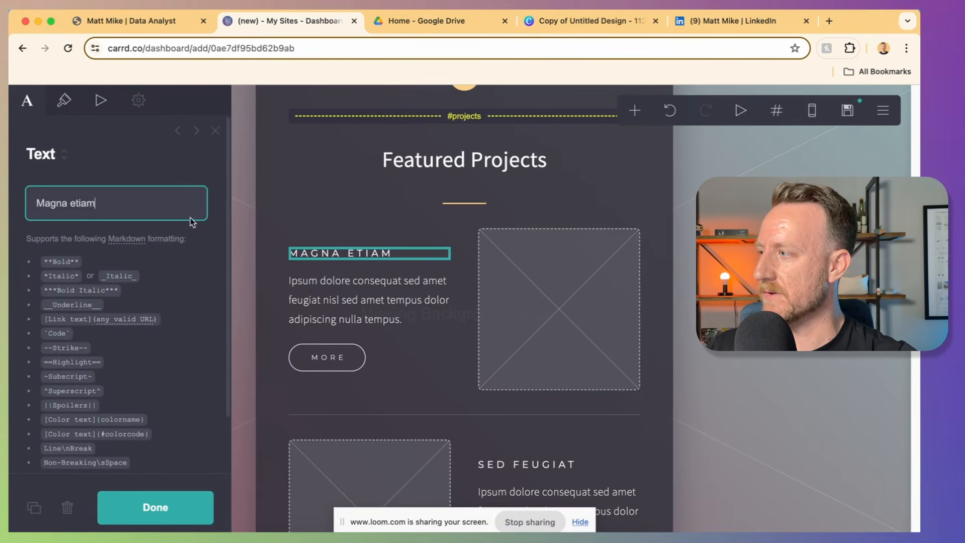
{"action": "key", "text": "super+a"}
{"action": "type", "text": "**SQL | Power BI** Revenue Analysis Dashboard"}
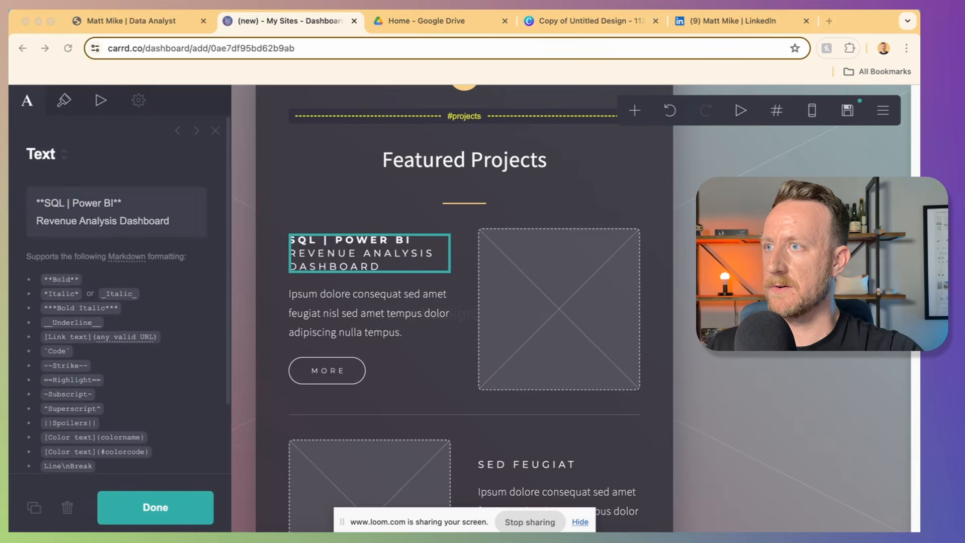
{"action": "left_click", "coordinate": [348, 304]}
{"action": "key", "text": "super+a"}
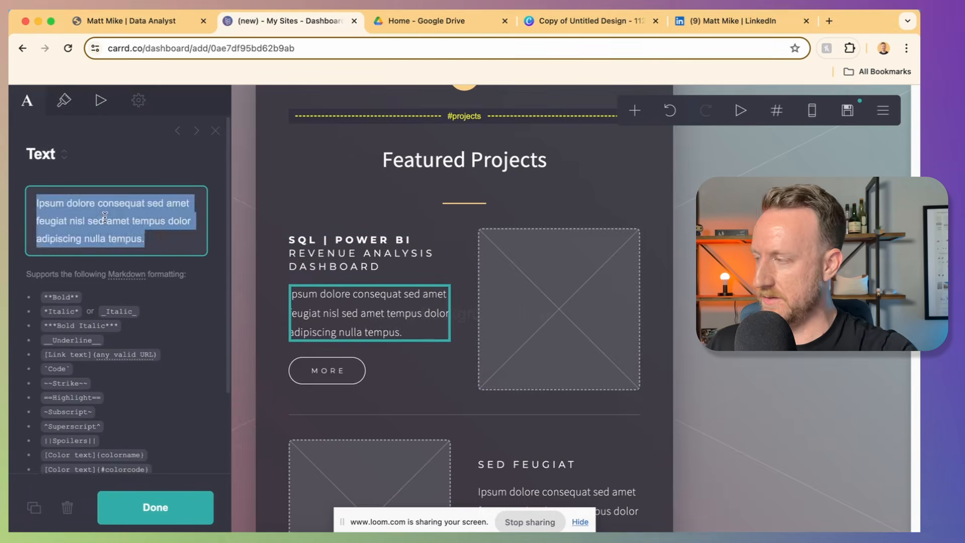
{"action": "type", "text": "Replaced a manual process by creating a SQL script and Power BI dashboard to pull and visualize revenue data."}
{"action": "left_click", "coordinate": [559, 309]}
{"action": "left_click", "coordinate": [27, 101]}
Step: Upload the revenue dashboard screenshot, widening the crop to show the whole dashboard
{"action": "left_click", "coordinate": [116, 247]}
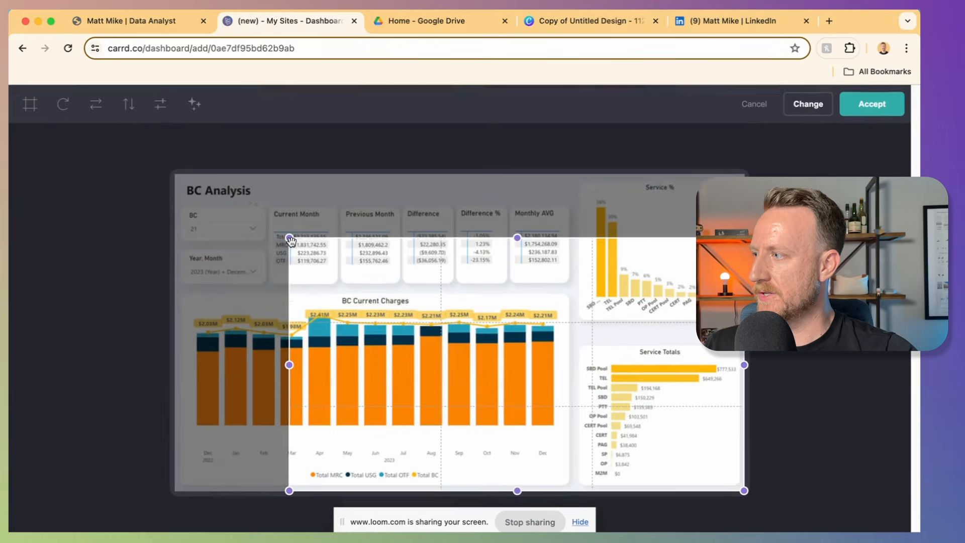
{"action": "left_click_drag", "start_coordinate": [291, 240], "coordinate": [158, 149]}
{"action": "key", "text": "Return"}
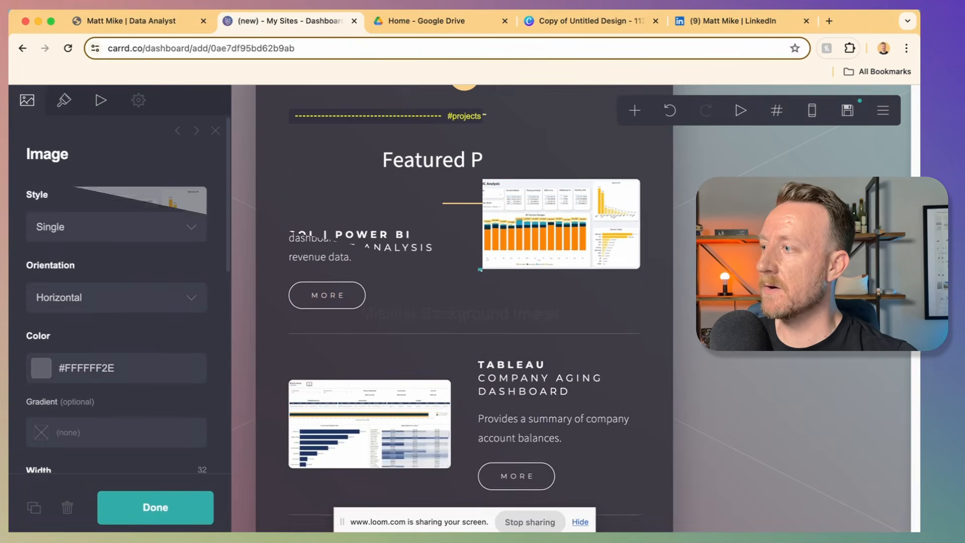
{"action": "scroll", "coordinate": [465, 312], "scroll_direction": "up", "scroll_amount": 1}
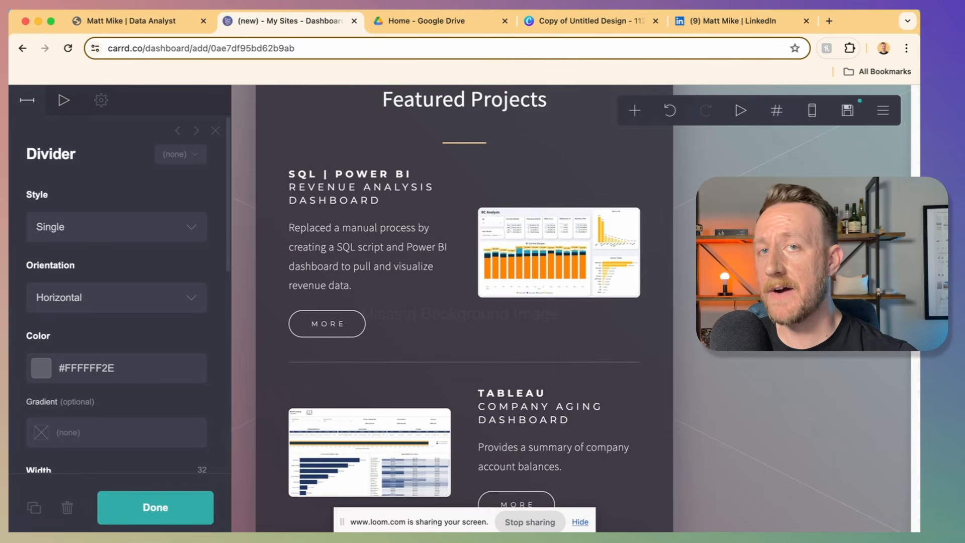
{"action": "scroll", "coordinate": [693, 315], "scroll_direction": "down", "scroll_amount": 4}
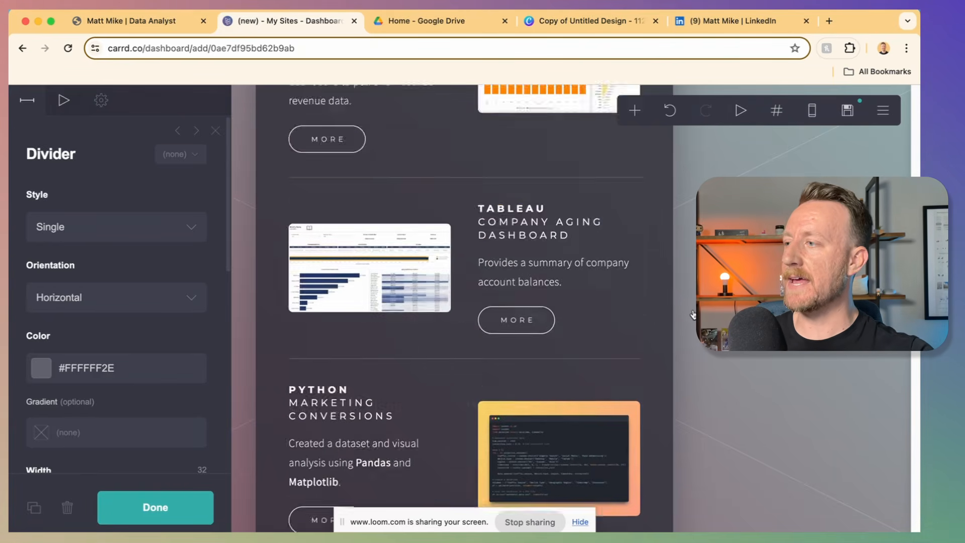
{"action": "scroll", "coordinate": [693, 314], "scroll_direction": "down", "scroll_amount": 11}
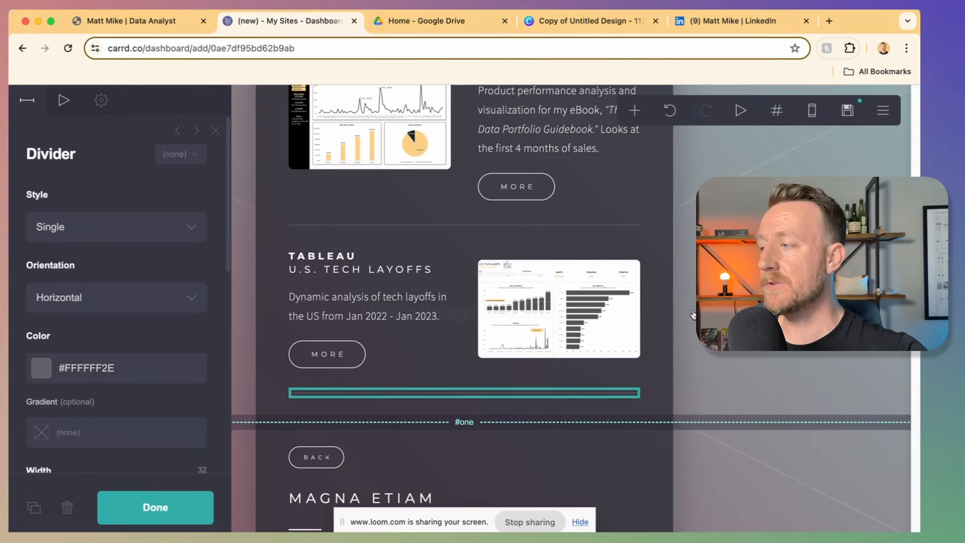
{"action": "scroll", "coordinate": [693, 315], "scroll_direction": "up", "scroll_amount": 1}
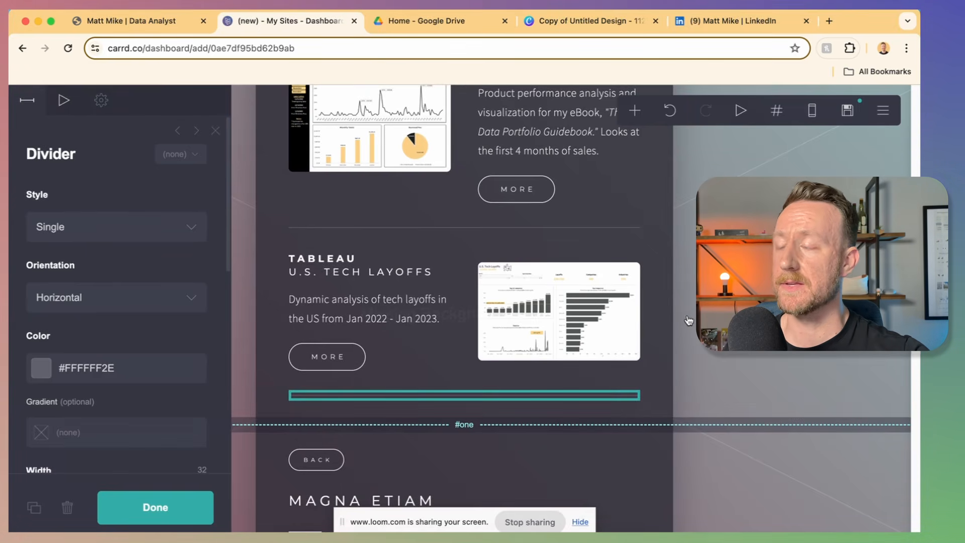
{"action": "scroll", "coordinate": [656, 322], "scroll_direction": "up", "scroll_amount": 4}
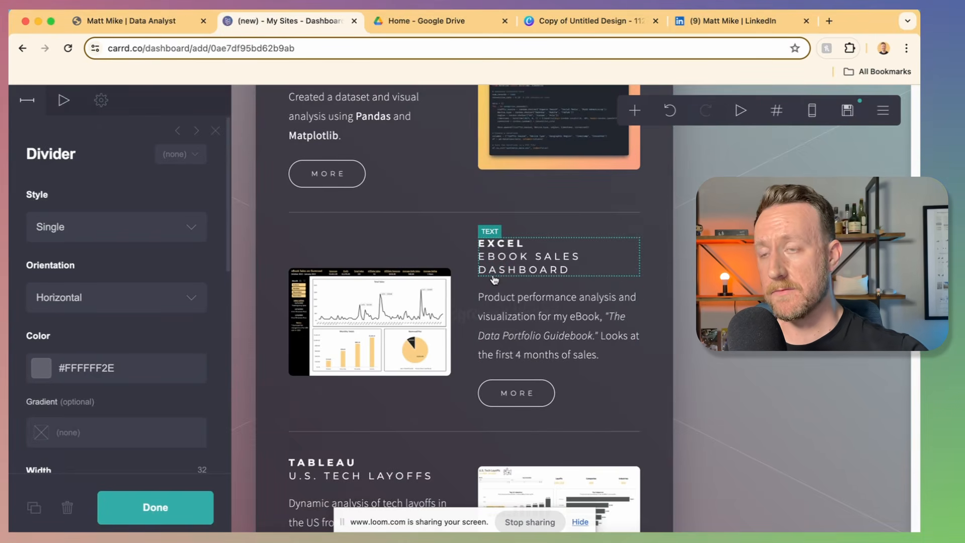
{"action": "scroll", "coordinate": [495, 280], "scroll_direction": "down", "scroll_amount": 5}
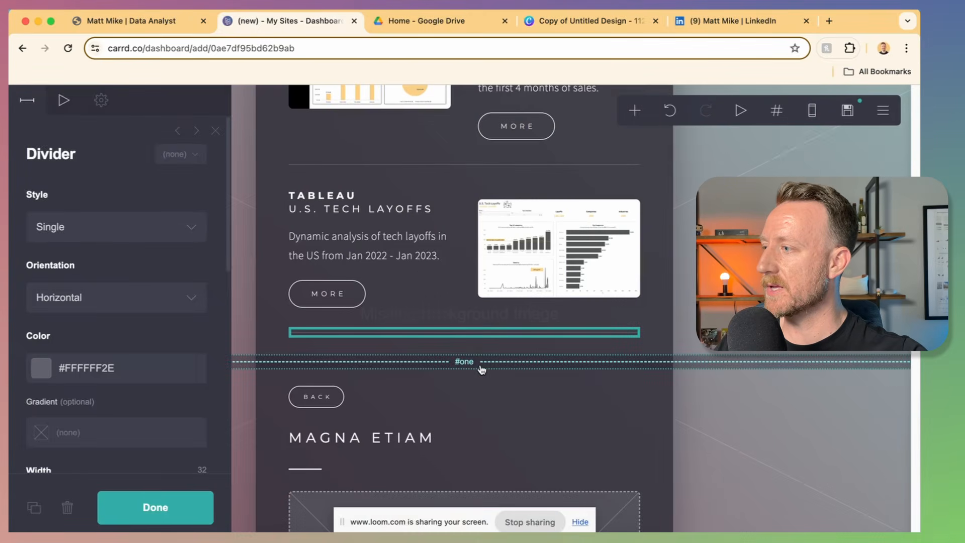
Step: Rename the #one section break after the featured projects to 'excel'
{"action": "left_click", "coordinate": [487, 367]}
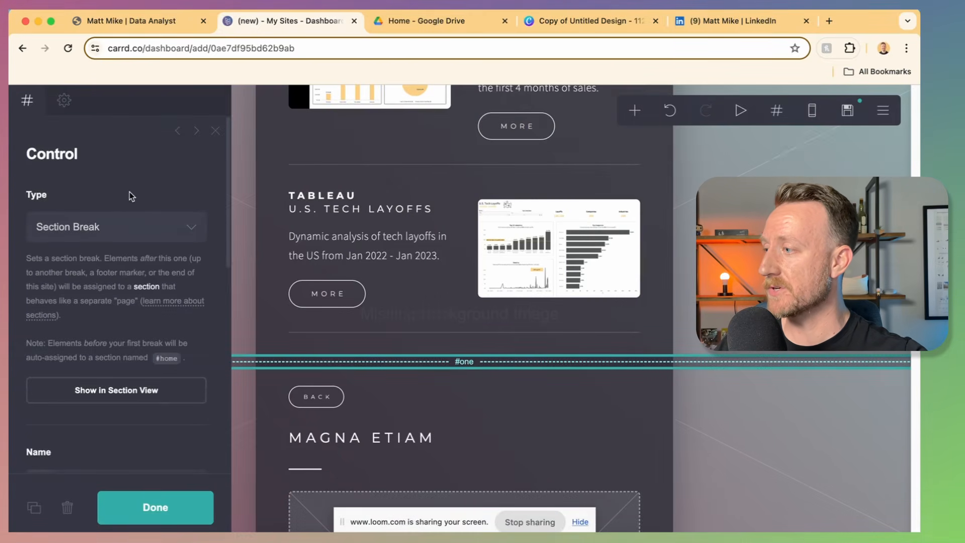
{"action": "scroll", "coordinate": [89, 378], "scroll_direction": "down", "scroll_amount": 3}
{"action": "double_click", "coordinate": [89, 379]}
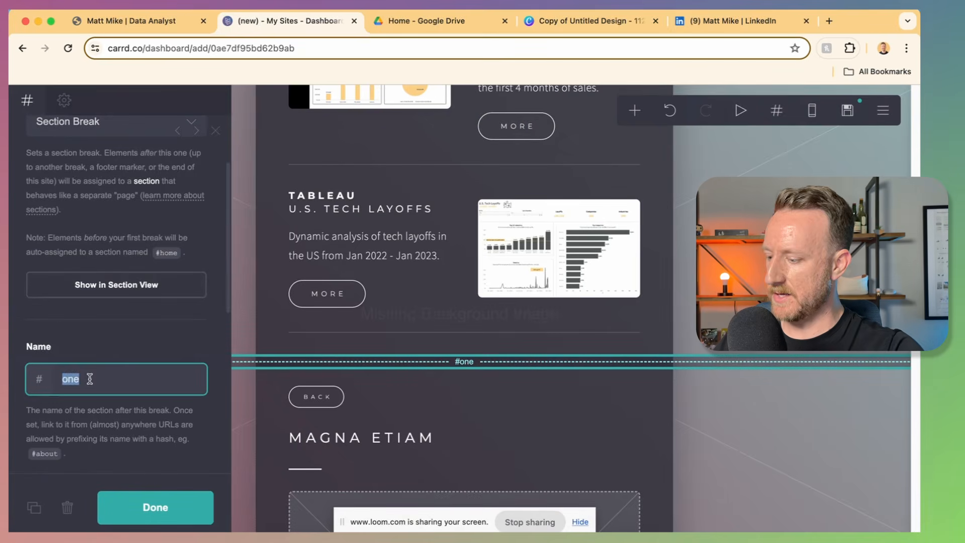
{"action": "type", "text": "excel"}
{"action": "scroll", "coordinate": [556, 248], "scroll_direction": "up", "scroll_amount": 3}
{"action": "left_click", "coordinate": [556, 248]}
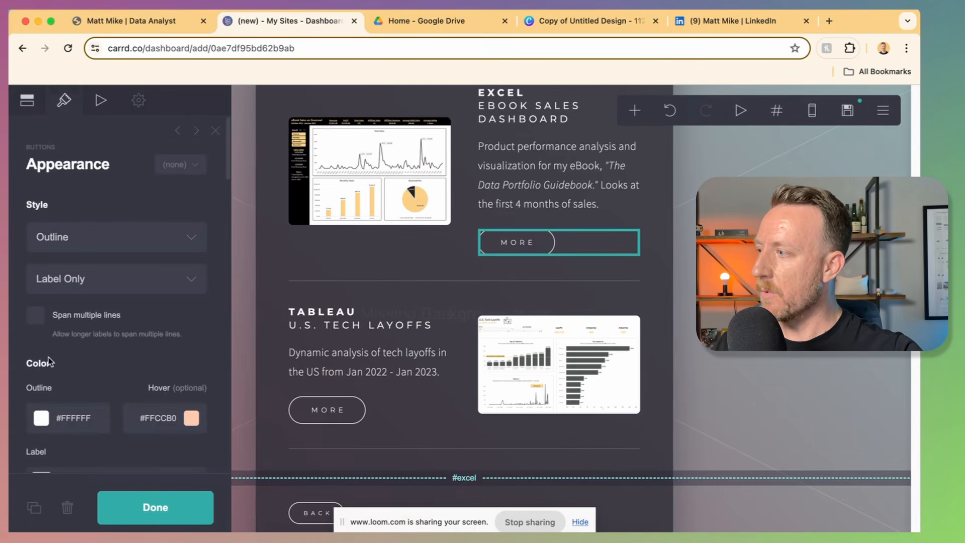
Step: Replace the #two link on the Excel project's MORE button, then select the #excel section break
{"action": "left_click", "coordinate": [26, 100]}
{"action": "double_click", "coordinate": [63, 344]}
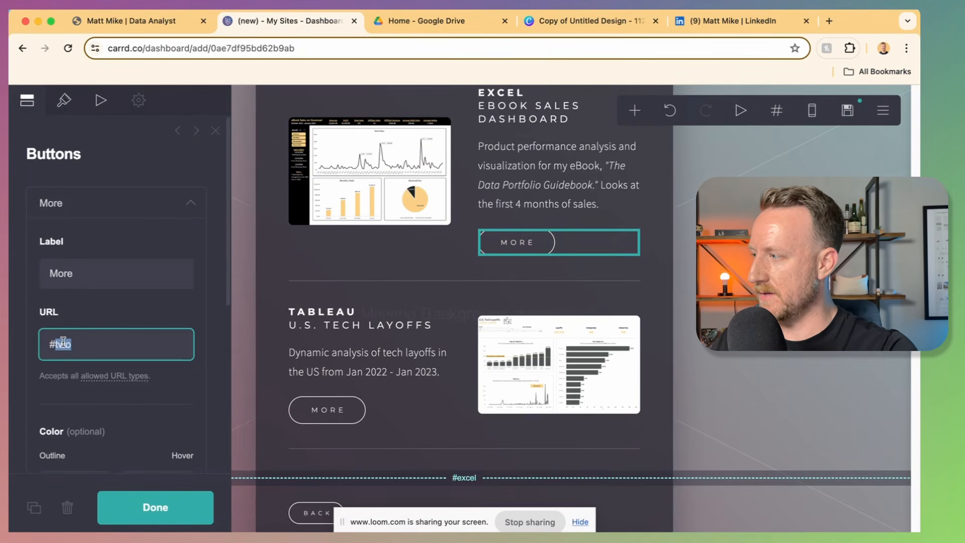
{"action": "type", "text": "op"}
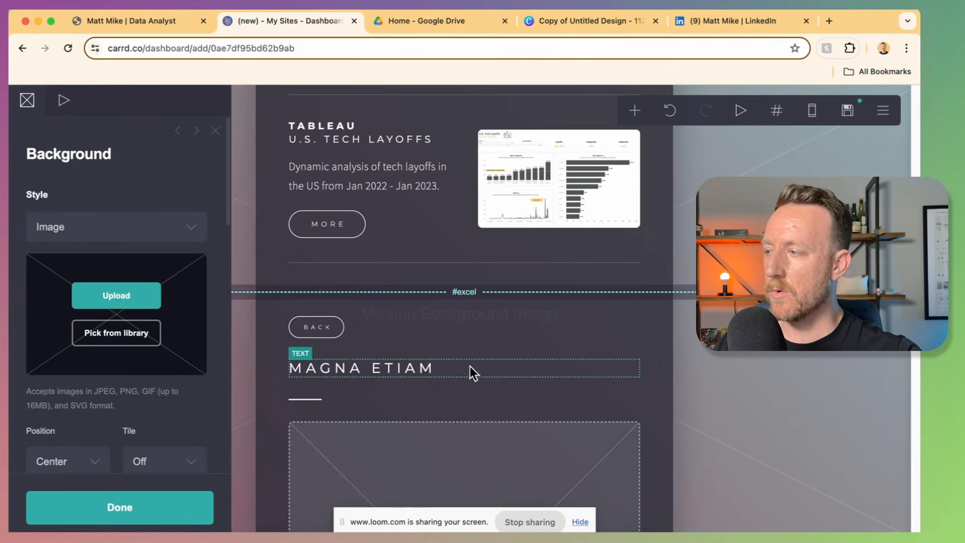
{"action": "scroll", "coordinate": [471, 371], "scroll_direction": "up", "scroll_amount": 1}
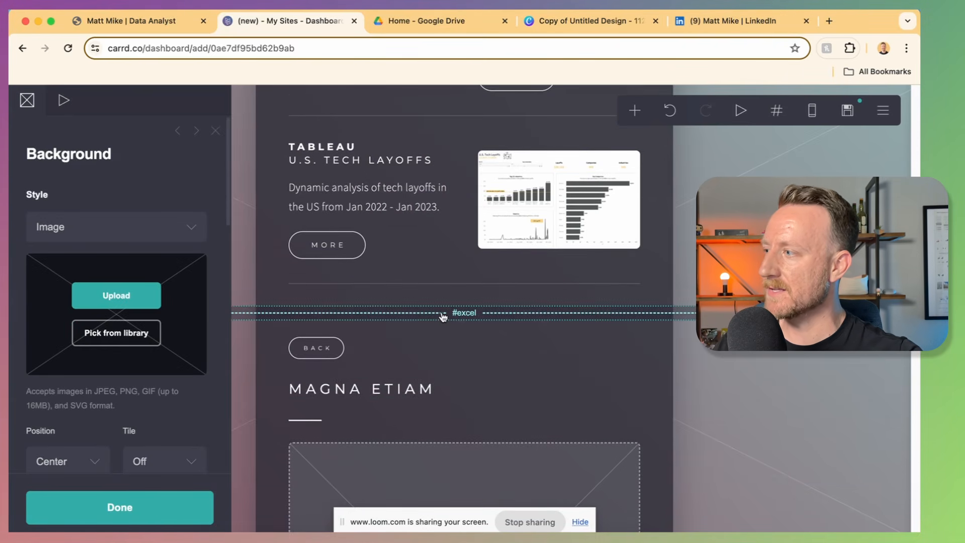
{"action": "left_click", "coordinate": [443, 317]}
{"action": "scroll", "coordinate": [443, 318], "scroll_direction": "up", "scroll_amount": 4}
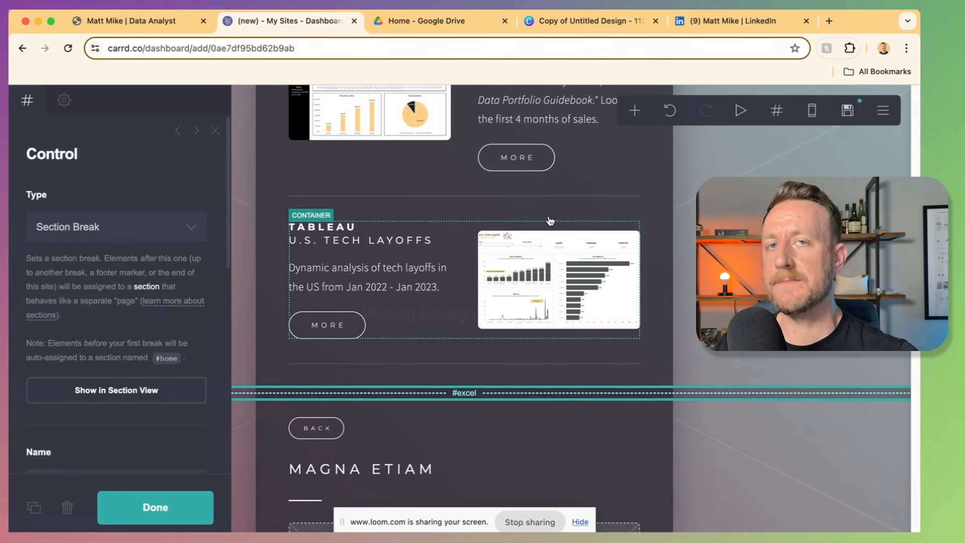
{"action": "scroll", "coordinate": [389, 312], "scroll_direction": "down", "scroll_amount": 12}
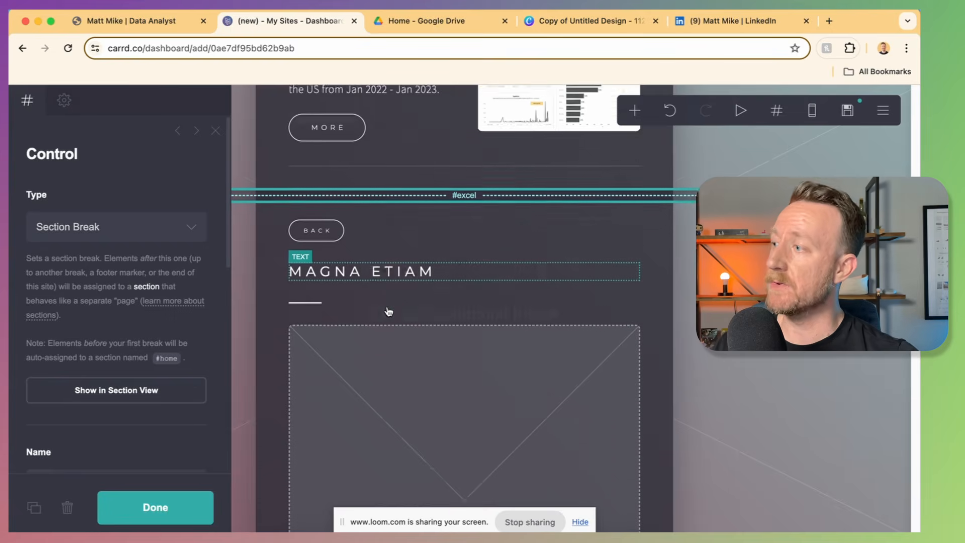
{"action": "scroll", "coordinate": [389, 312], "scroll_direction": "down", "scroll_amount": 1}
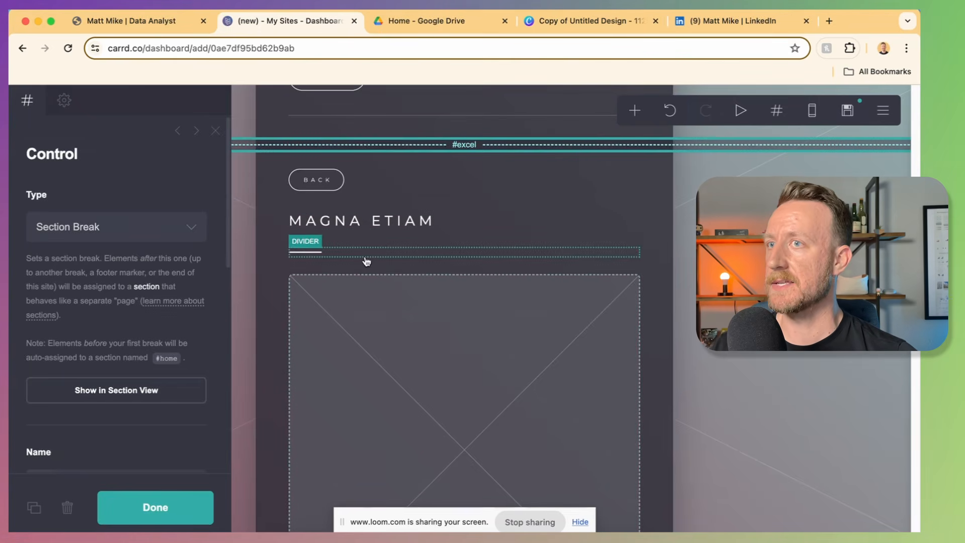
Step: Change the MAGNA ETIAM heading to 'Excel | eBook Sales' with Excel in bold
{"action": "left_click", "coordinate": [342, 181]}
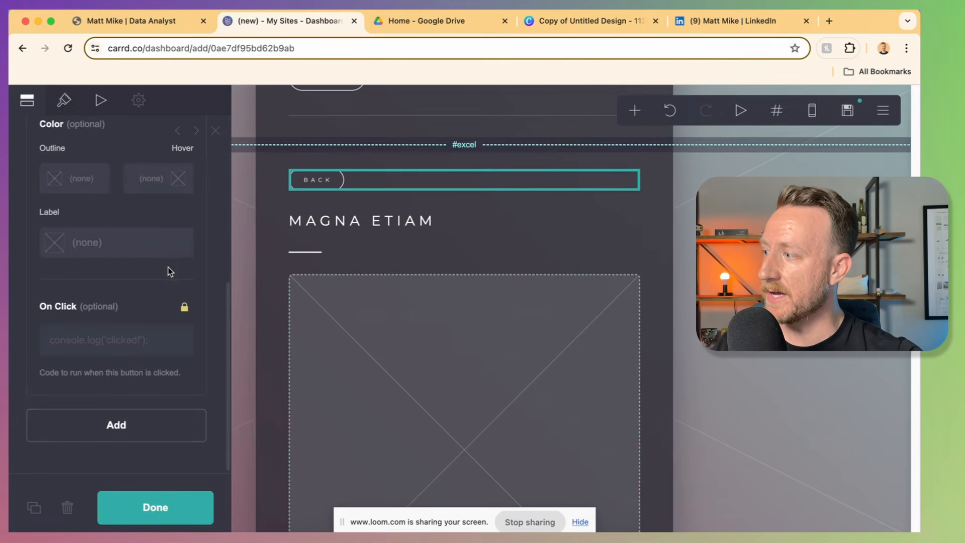
{"action": "scroll", "coordinate": [166, 266], "scroll_direction": "up", "scroll_amount": 6}
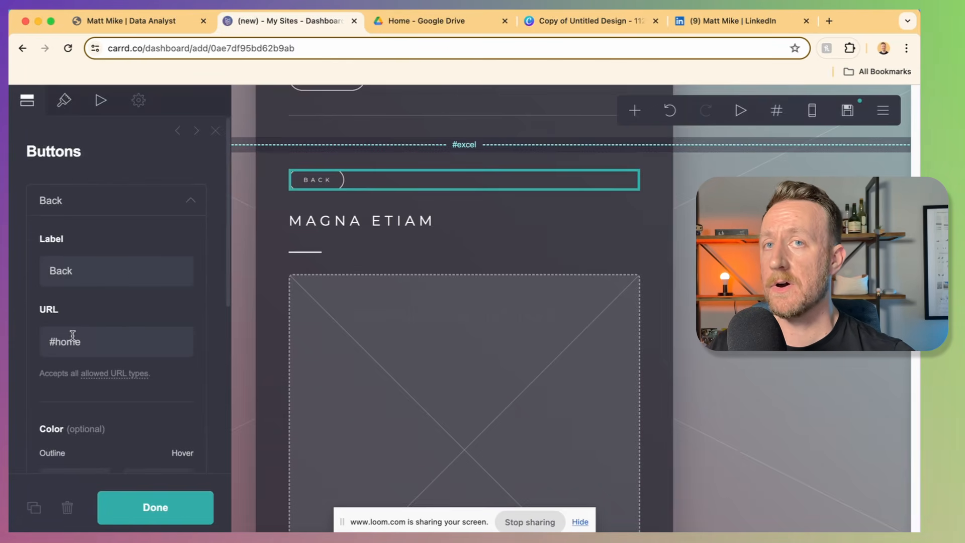
{"action": "left_click", "coordinate": [420, 224]}
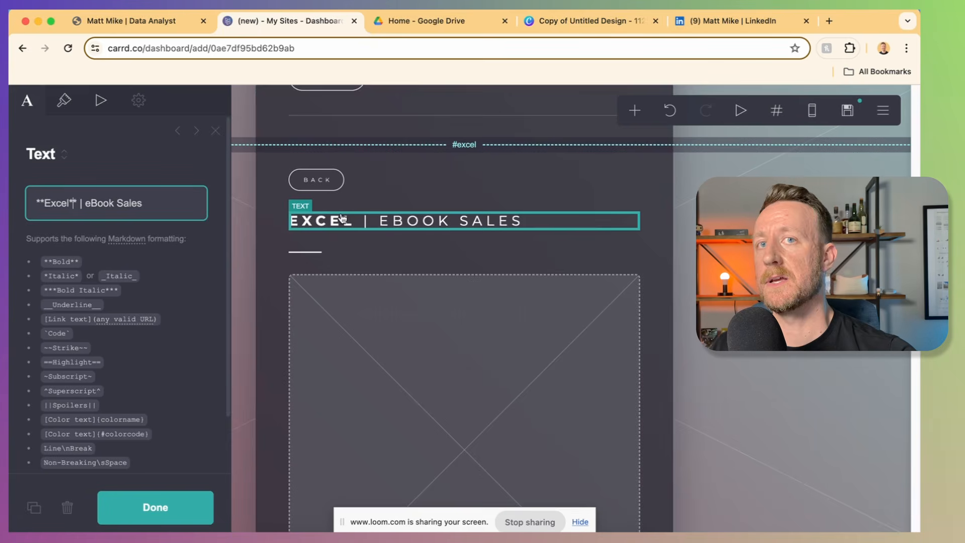
{"action": "scroll", "coordinate": [200, 209], "scroll_direction": "down", "scroll_amount": 1}
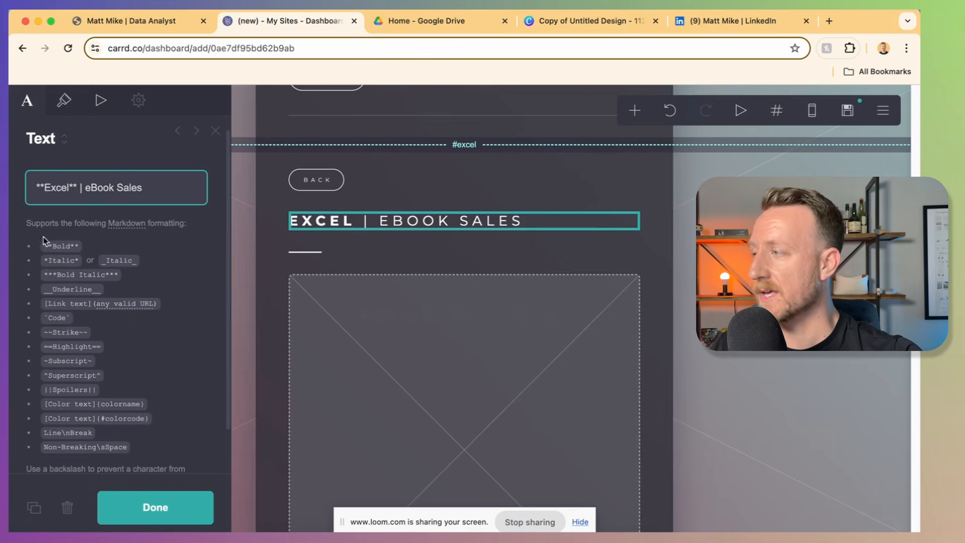
{"action": "left_click_drag", "start_coordinate": [36, 186], "coordinate": [66, 184]}
{"action": "left_click", "coordinate": [69, 184]}
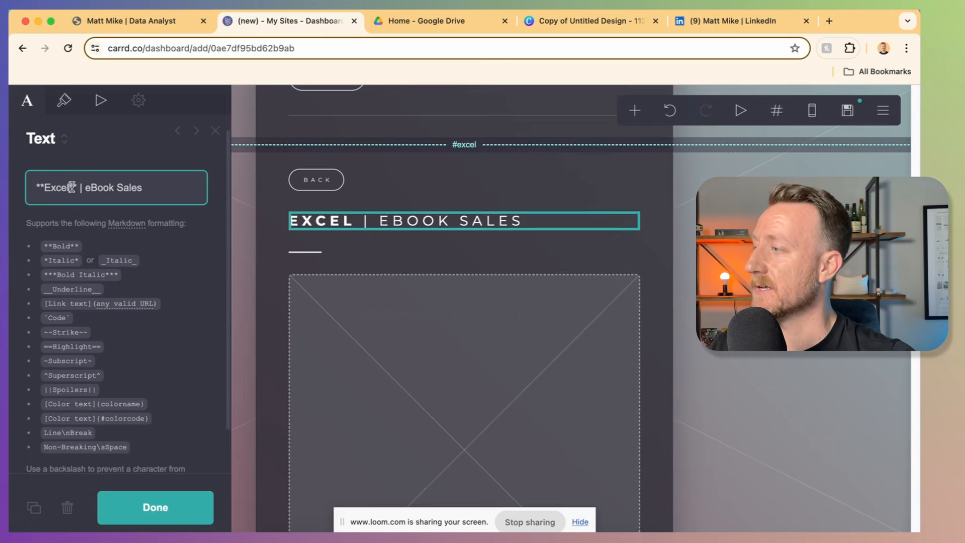
{"action": "key", "text": "Escape"}
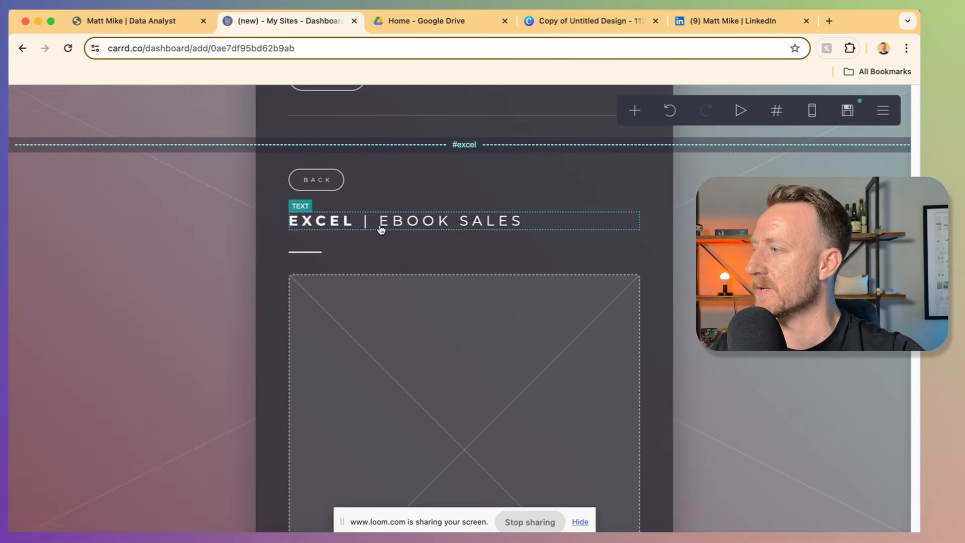
Step: Upload the eBook sales dashboard image from the Portfolio Walkthrough folder into the section
{"action": "scroll", "coordinate": [387, 252], "scroll_direction": "down", "scroll_amount": 2}
{"action": "left_click", "coordinate": [397, 282]}
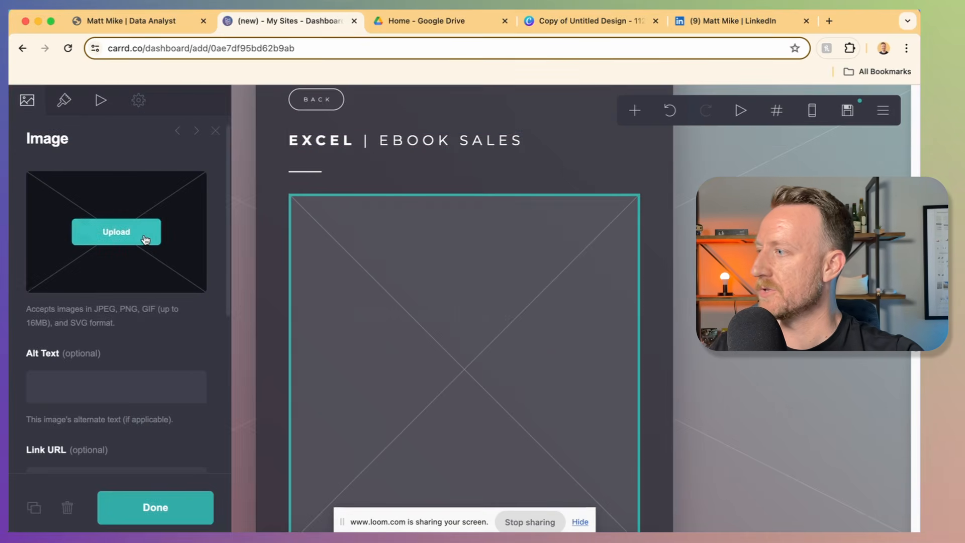
{"action": "left_click", "coordinate": [143, 235]}
{"action": "left_click", "coordinate": [502, 121]}
{"action": "left_click", "coordinate": [501, 132]}
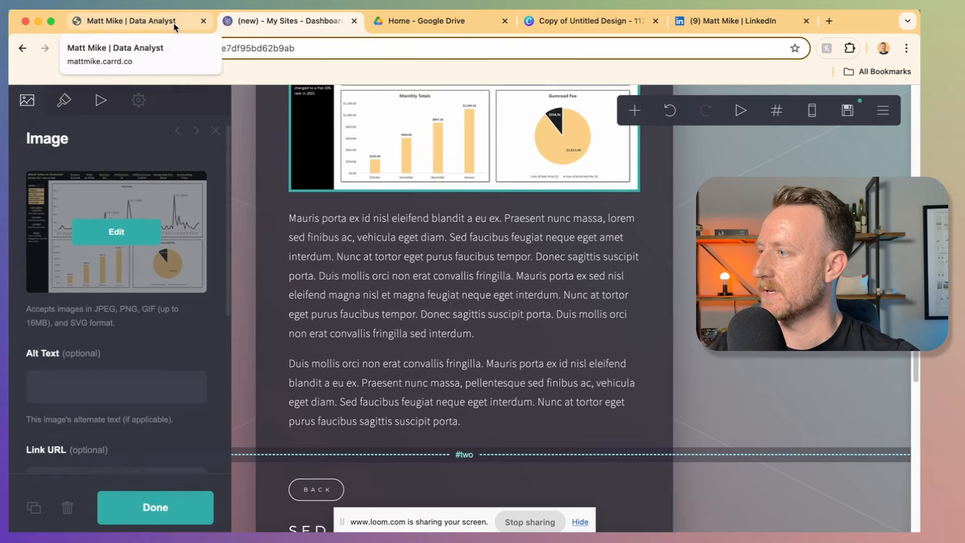
{"action": "left_click", "coordinate": [174, 26]}
{"action": "scroll", "coordinate": [501, 230], "scroll_direction": "down", "scroll_amount": 7}
{"action": "scroll", "coordinate": [501, 230], "scroll_direction": "down", "scroll_amount": 5}
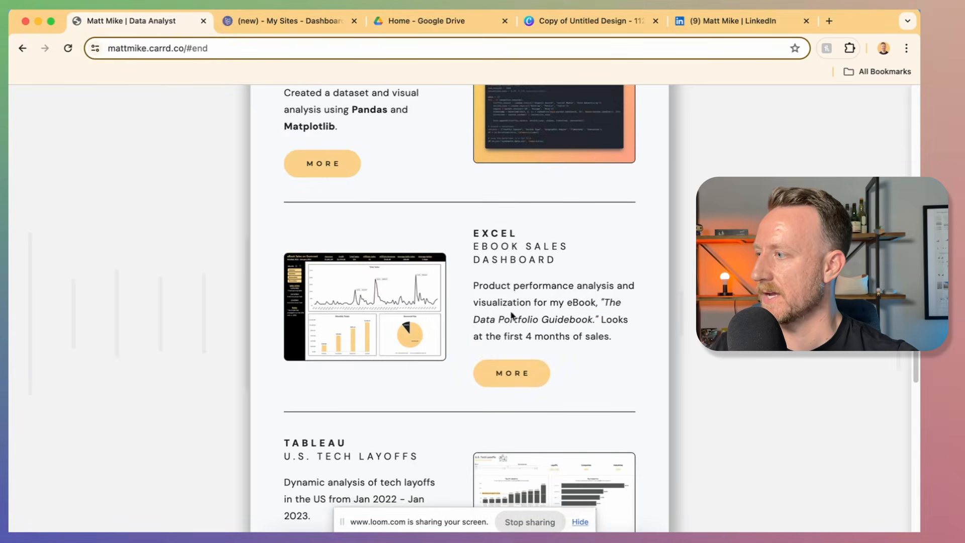
{"action": "left_click", "coordinate": [517, 380]}
{"action": "scroll", "coordinate": [511, 330], "scroll_direction": "down", "scroll_amount": 5}
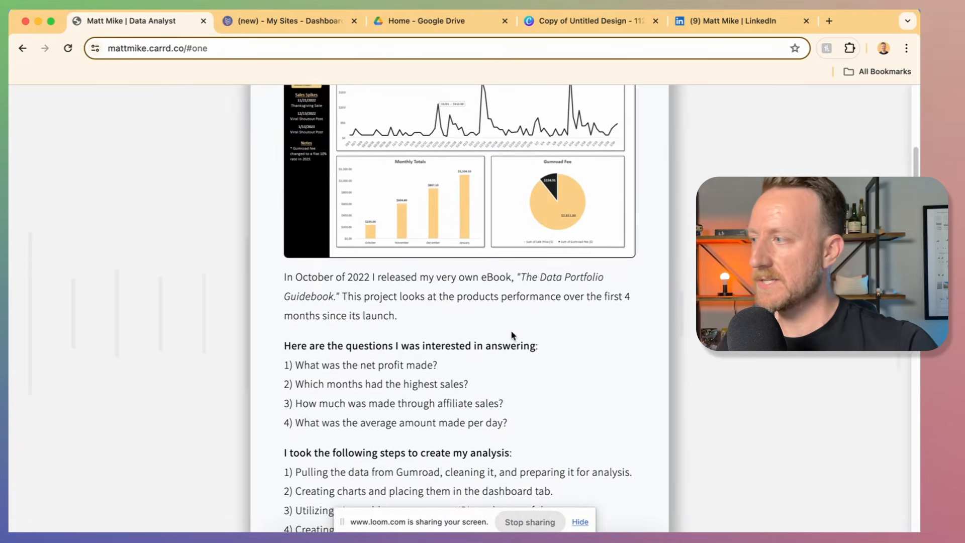
{"action": "scroll", "coordinate": [499, 333], "scroll_direction": "up", "scroll_amount": 2}
{"action": "scroll", "coordinate": [457, 296], "scroll_direction": "up", "scroll_amount": 3}
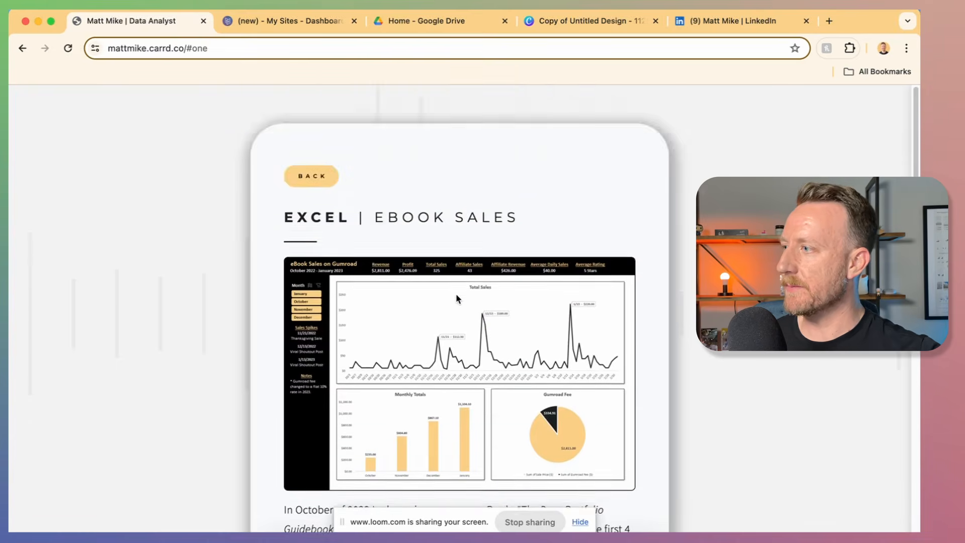
{"action": "scroll", "coordinate": [457, 297], "scroll_direction": "down", "scroll_amount": 5}
{"action": "scroll", "coordinate": [449, 293], "scroll_direction": "up", "scroll_amount": 1}
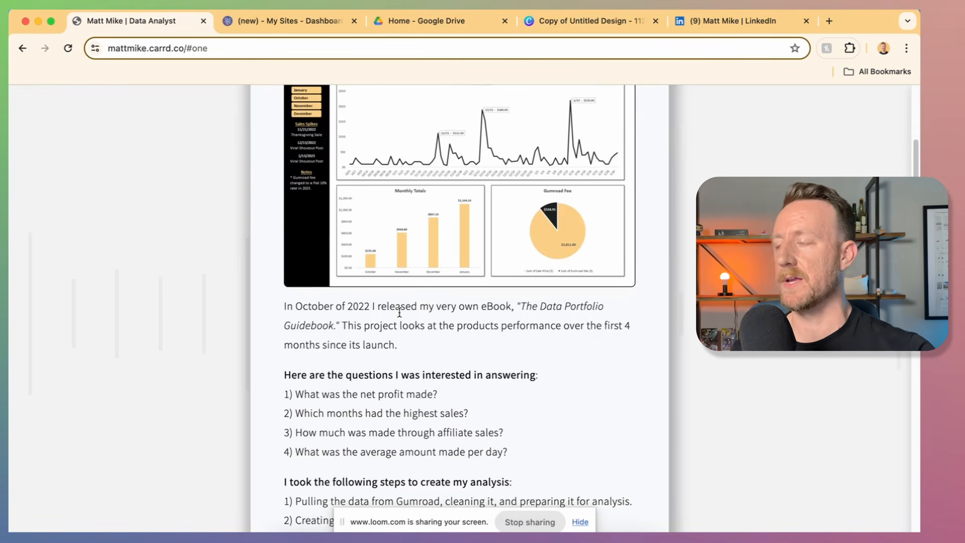
{"action": "left_click_drag", "start_coordinate": [405, 348], "coordinate": [294, 301]}
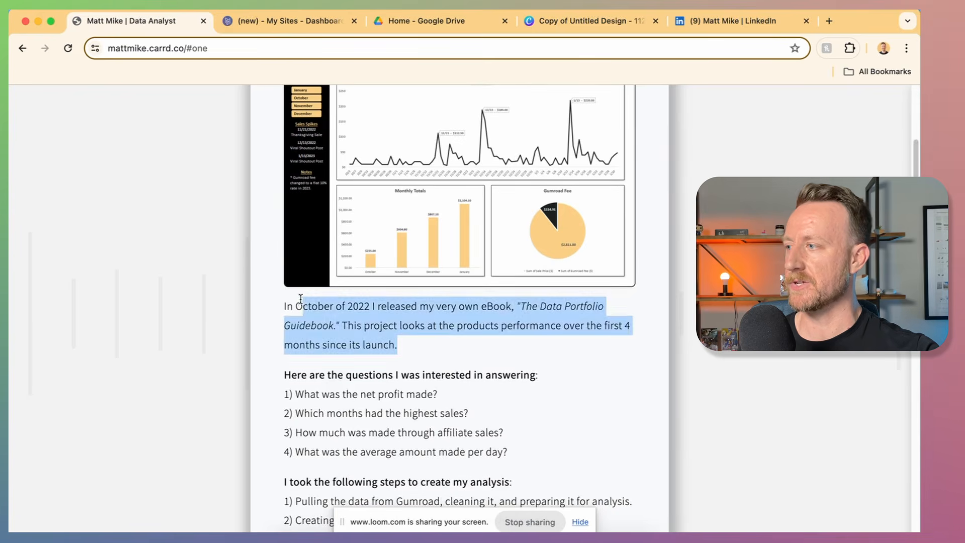
{"action": "left_click", "coordinate": [293, 301]}
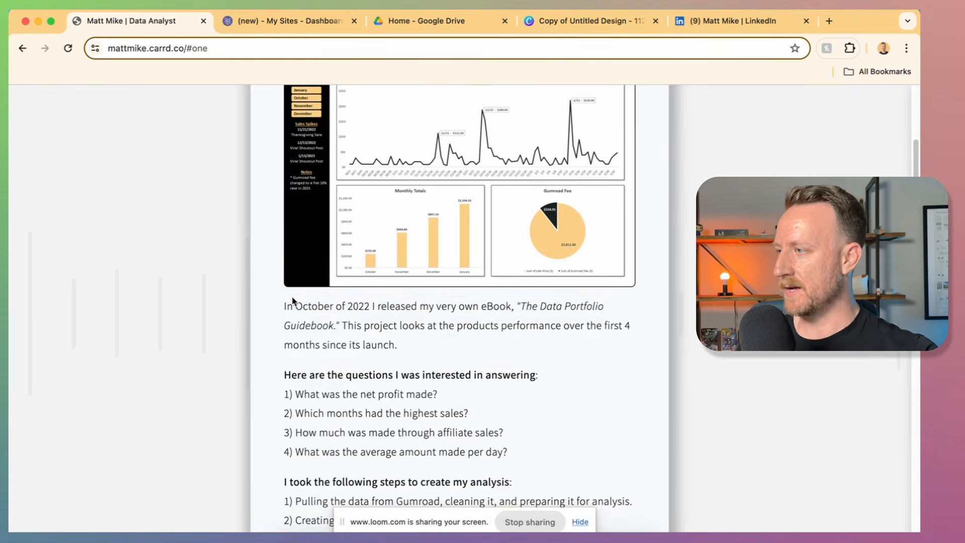
{"action": "scroll", "coordinate": [344, 348], "scroll_direction": "down", "scroll_amount": 5}
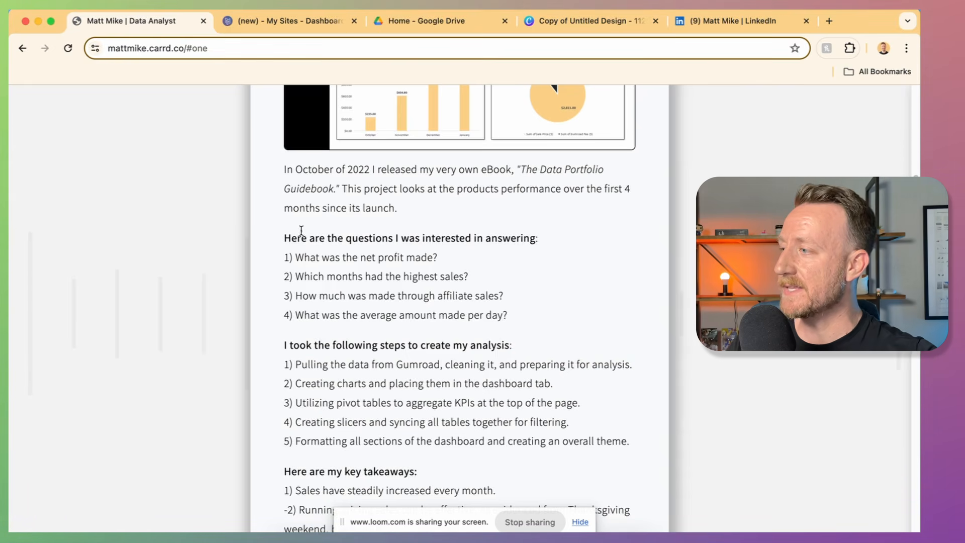
{"action": "left_click_drag", "start_coordinate": [283, 239], "coordinate": [518, 248]}
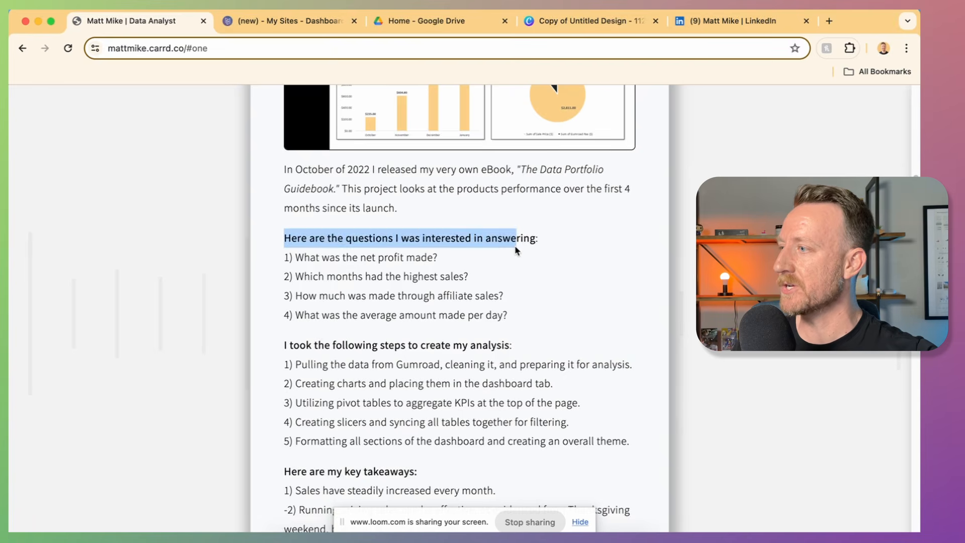
{"action": "left_click", "coordinate": [520, 250]}
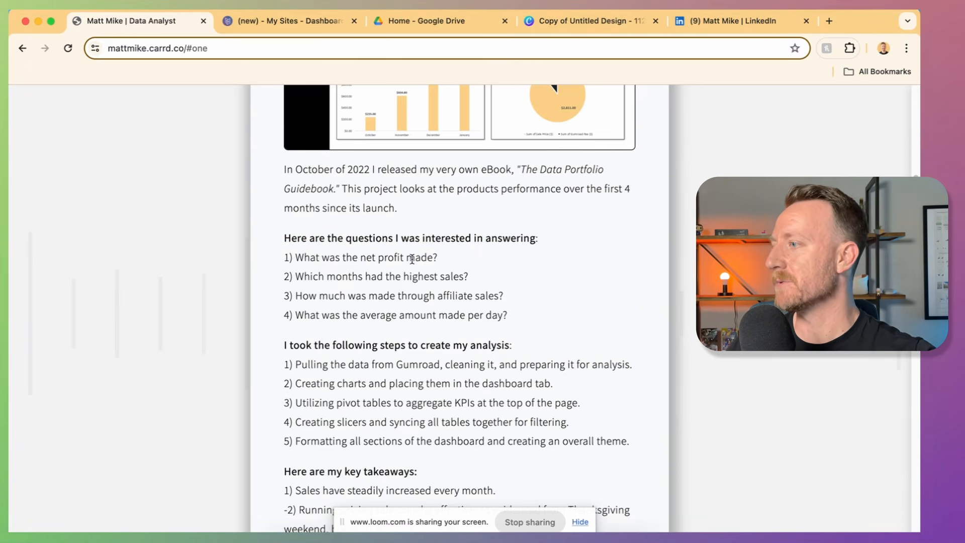
{"action": "scroll", "coordinate": [412, 259], "scroll_direction": "down", "scroll_amount": 4}
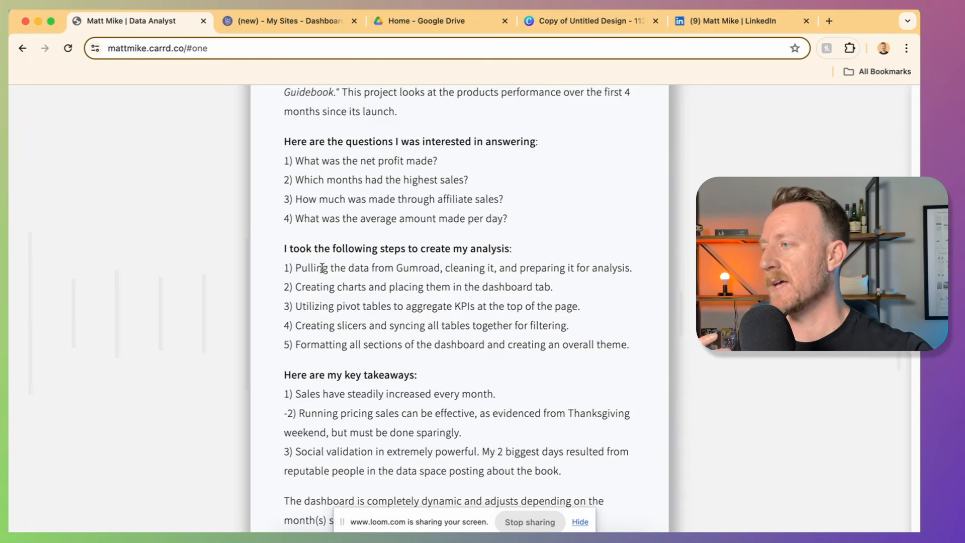
{"action": "scroll", "coordinate": [345, 336], "scroll_direction": "down", "scroll_amount": 3}
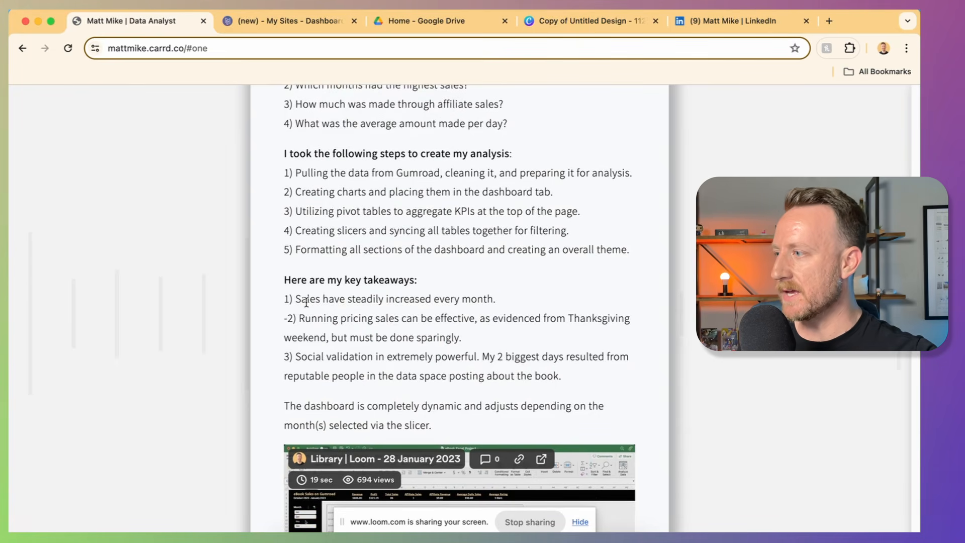
{"action": "left_click_drag", "start_coordinate": [294, 319], "coordinate": [286, 319]}
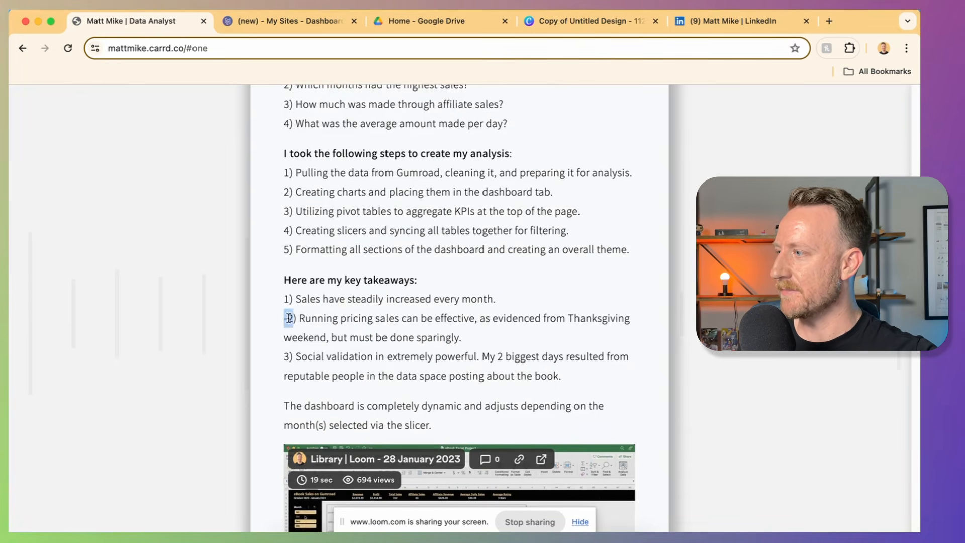
{"action": "left_click", "coordinate": [288, 319]}
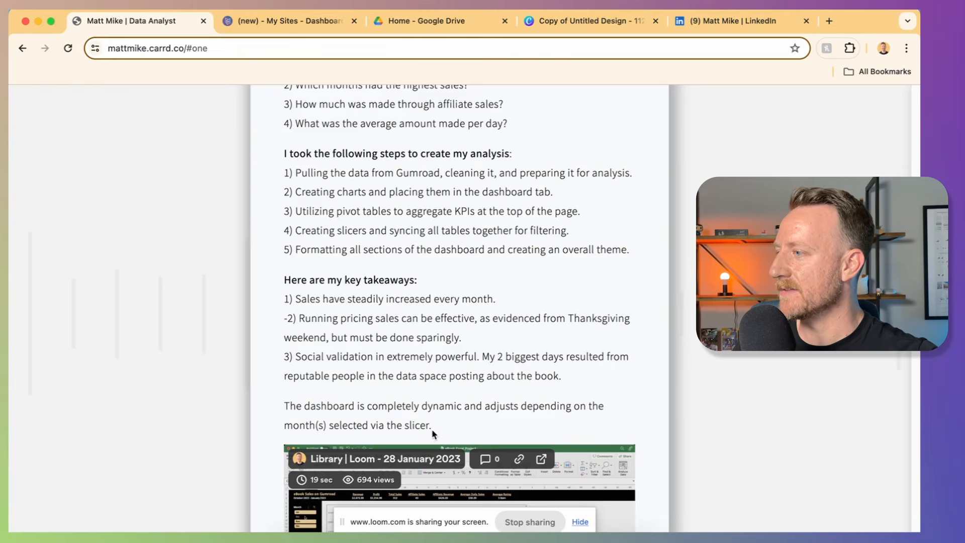
{"action": "left_click_drag", "start_coordinate": [443, 424], "coordinate": [301, 406]}
{"action": "scroll", "coordinate": [423, 324], "scroll_direction": "down", "scroll_amount": 6}
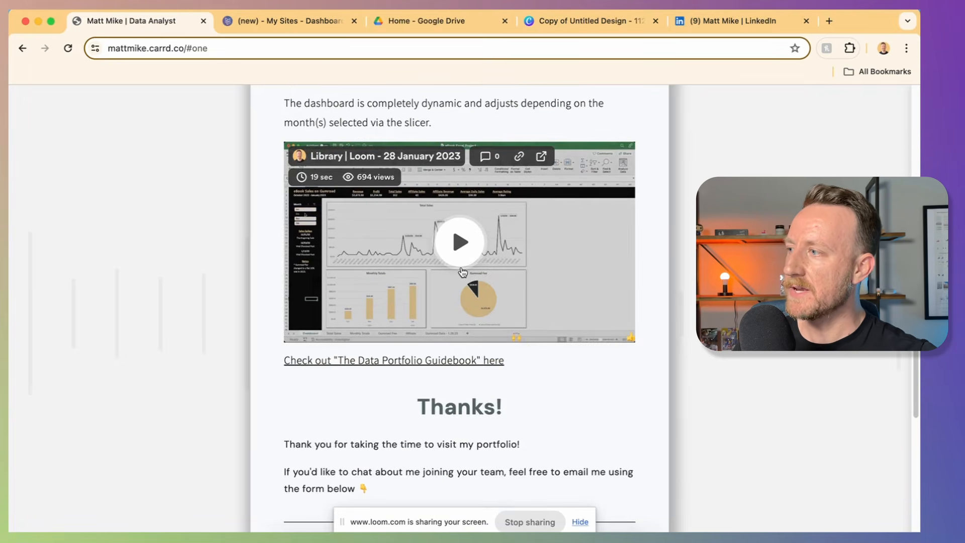
Step: Open the Loom video library in a new tab, then go back to the Carrd editor
{"action": "scroll", "coordinate": [462, 272], "scroll_direction": "up", "scroll_amount": 2}
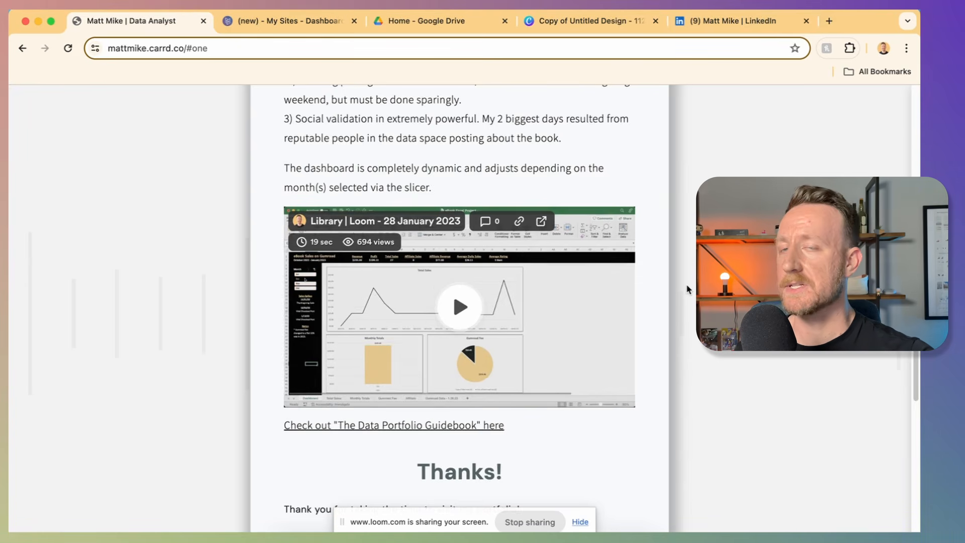
{"action": "left_click", "coordinate": [831, 21]}
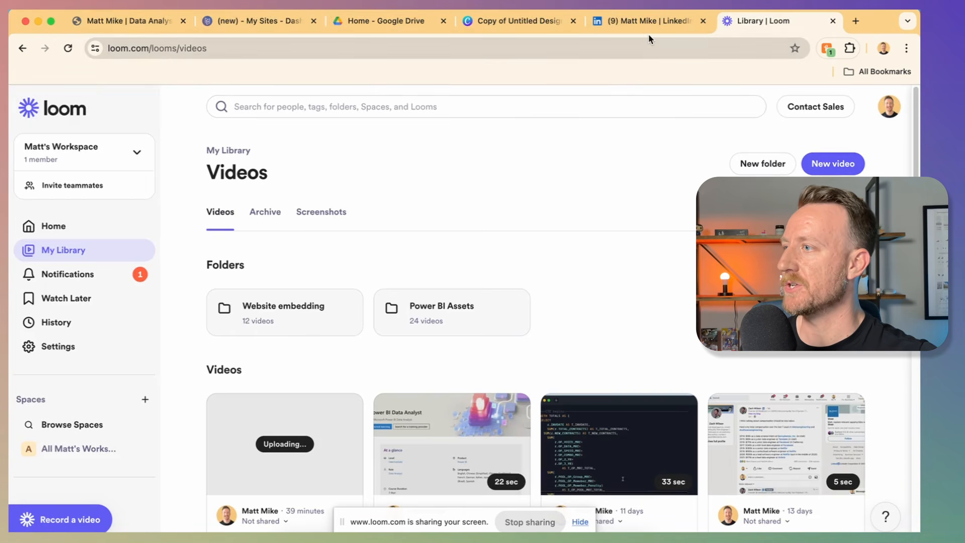
{"action": "left_click", "coordinate": [284, 22]}
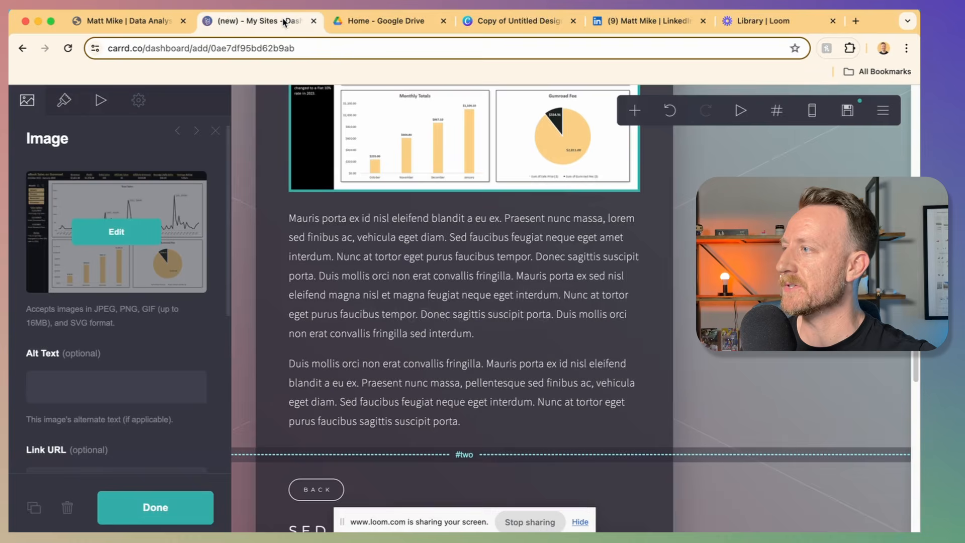
{"action": "scroll", "coordinate": [433, 191], "scroll_direction": "up", "scroll_amount": 4}
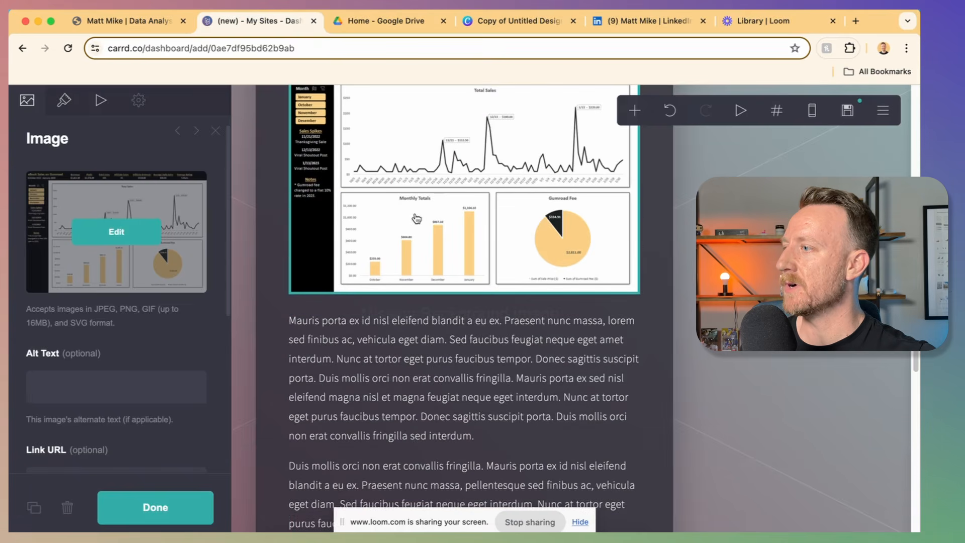
Step: Play and pause the embedded dashboard demo video on the live portfolio, then return to the editor
{"action": "left_click", "coordinate": [151, 21]}
{"action": "scroll", "coordinate": [452, 294], "scroll_direction": "down", "scroll_amount": 1}
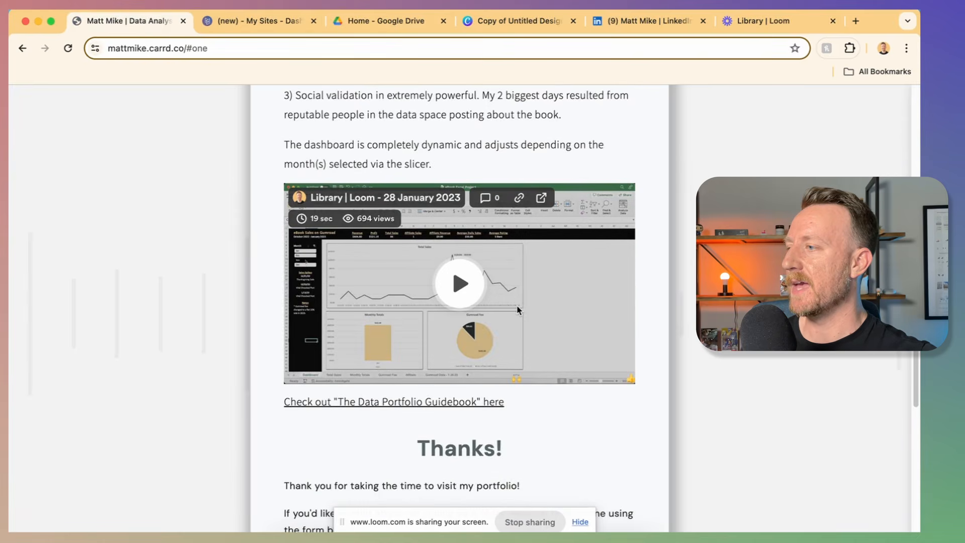
{"action": "left_click", "coordinate": [523, 308]}
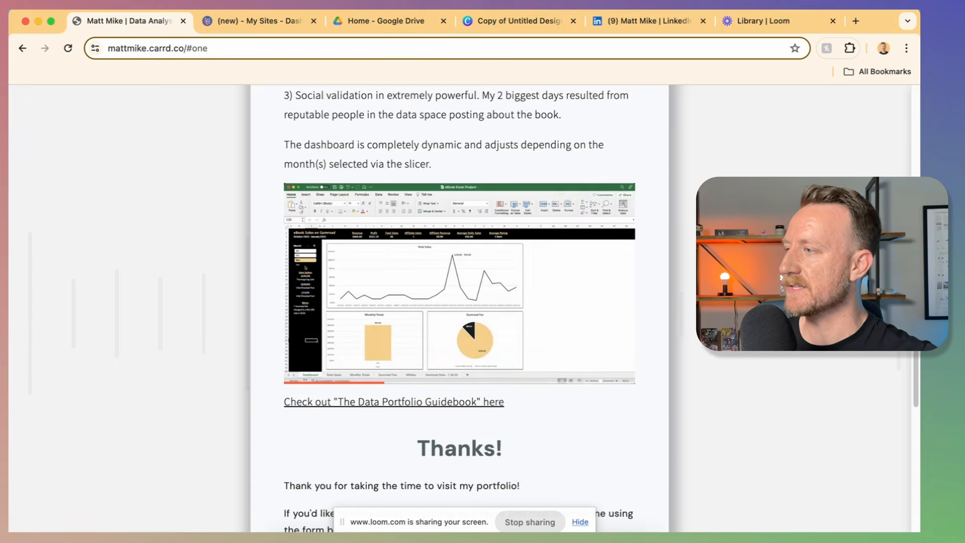
{"action": "left_click", "coordinate": [458, 313]}
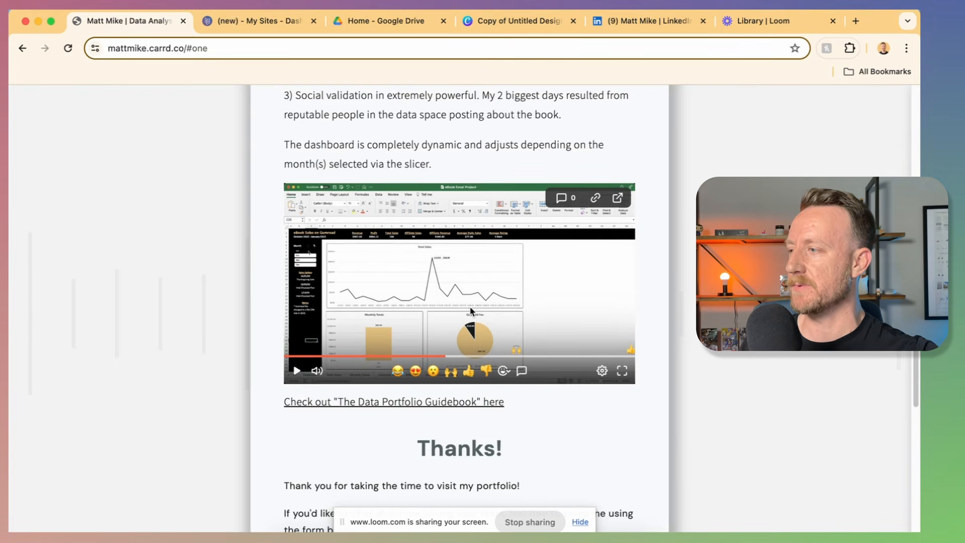
{"action": "scroll", "coordinate": [470, 306], "scroll_direction": "down", "scroll_amount": 5}
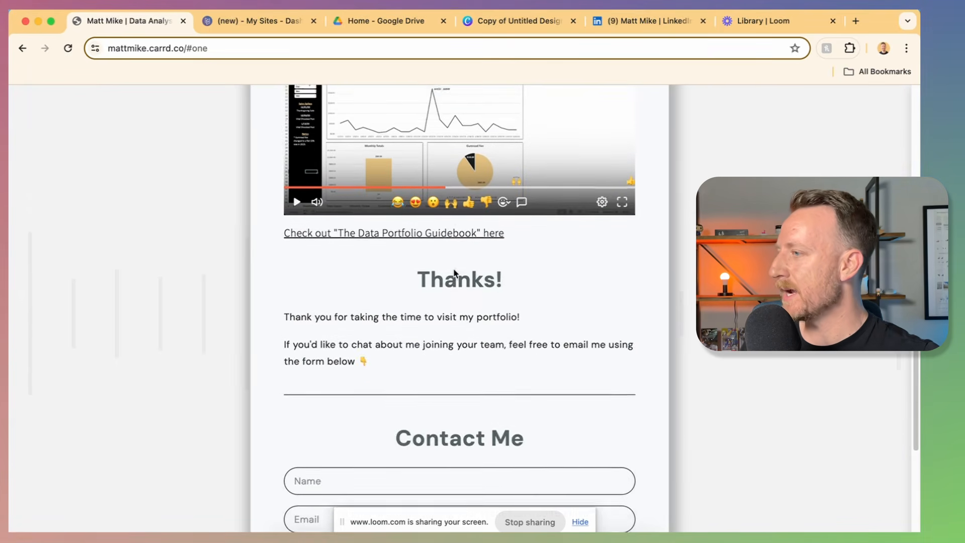
{"action": "scroll", "coordinate": [478, 361], "scroll_direction": "down", "scroll_amount": 5}
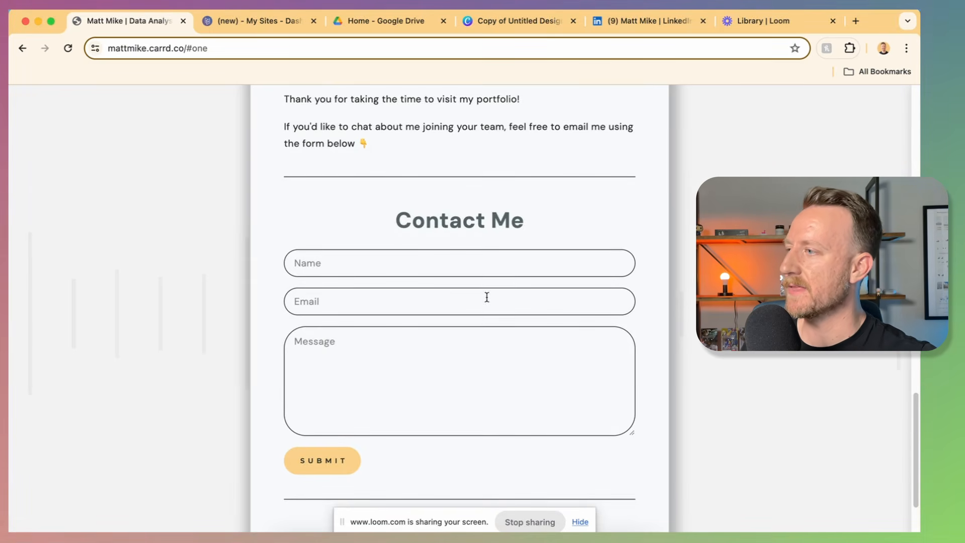
{"action": "scroll", "coordinate": [487, 298], "scroll_direction": "up", "scroll_amount": 5}
{"action": "scroll", "coordinate": [226, 100], "scroll_direction": "up", "scroll_amount": 8}
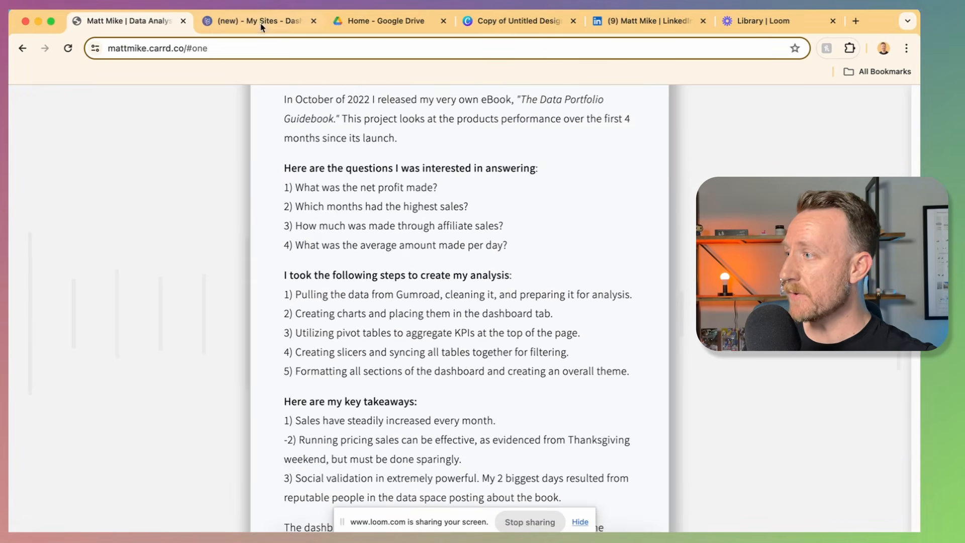
{"action": "left_click", "coordinate": [259, 21]}
{"action": "scroll", "coordinate": [403, 343], "scroll_direction": "up", "scroll_amount": 8}
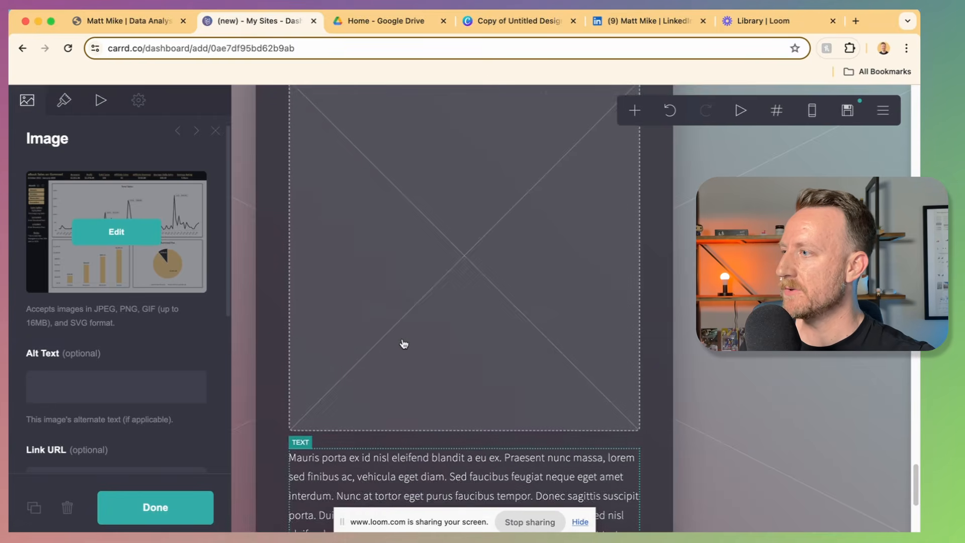
Step: Replace the lorem ipsum text under the chart with the eBook project write-up
{"action": "scroll", "coordinate": [431, 324], "scroll_direction": "up", "scroll_amount": 15}
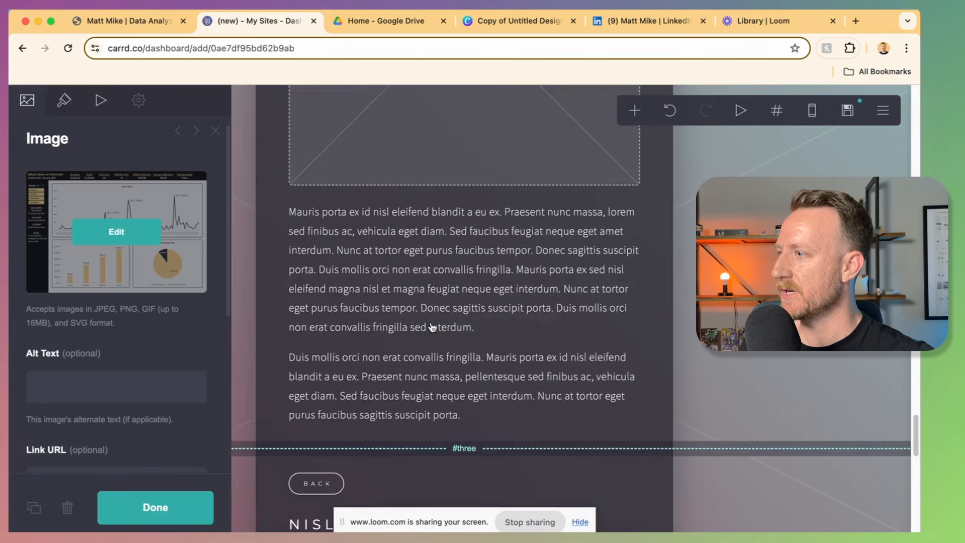
{"action": "scroll", "coordinate": [434, 326], "scroll_direction": "down", "scroll_amount": 2}
{"action": "scroll", "coordinate": [435, 328], "scroll_direction": "down", "scroll_amount": 1}
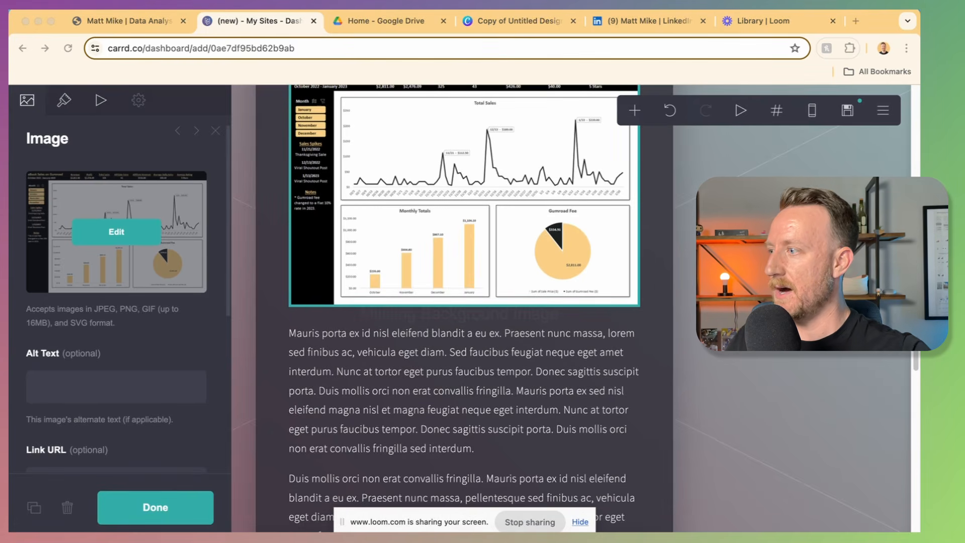
{"action": "left_click", "coordinate": [327, 442]}
{"action": "key", "text": "super+a"}
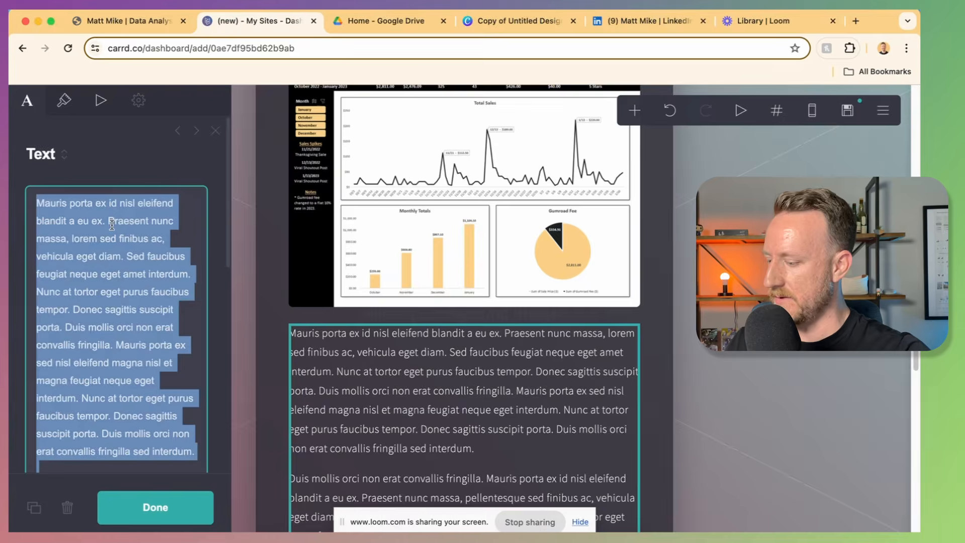
{"action": "key", "text": "super+v"}
{"action": "key", "text": "super+space"}
{"action": "scroll", "coordinate": [590, 334], "scroll_direction": "down", "scroll_amount": 10}
{"action": "key", "text": "Escape"}
{"action": "left_click", "coordinate": [714, 282]}
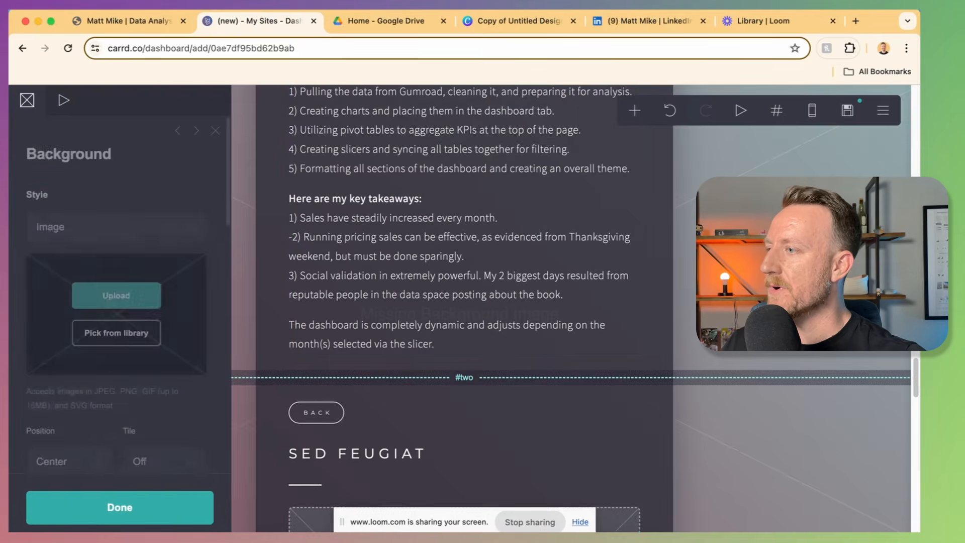
{"action": "scroll", "coordinate": [639, 269], "scroll_direction": "up", "scroll_amount": 2}
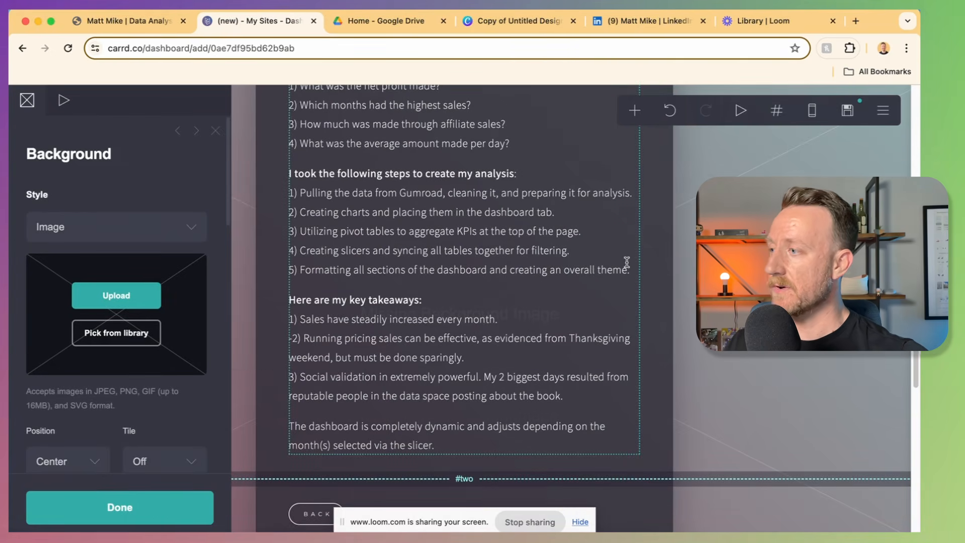
Step: Add an embed element below the eBook project text block
{"action": "left_click", "coordinate": [564, 295]}
{"action": "left_click", "coordinate": [635, 111]}
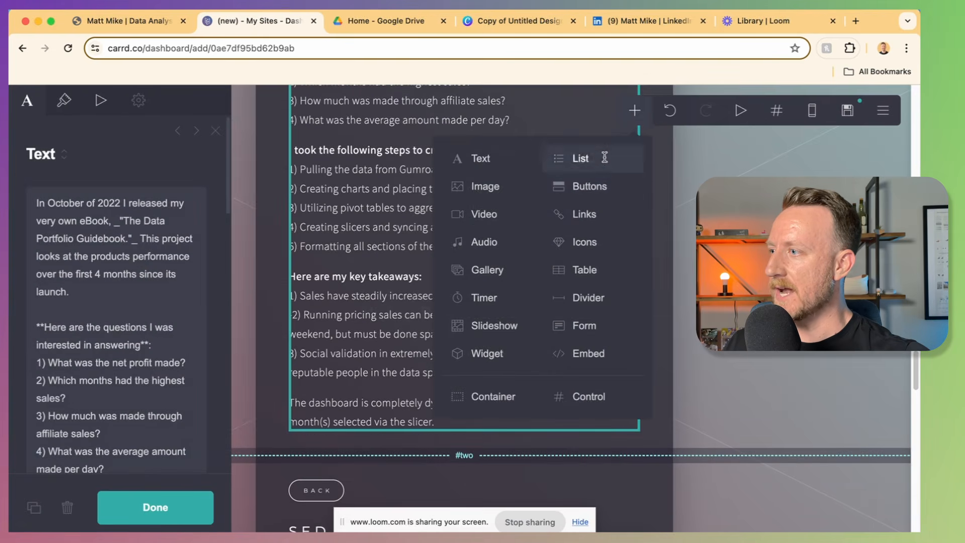
{"action": "left_click", "coordinate": [589, 353]}
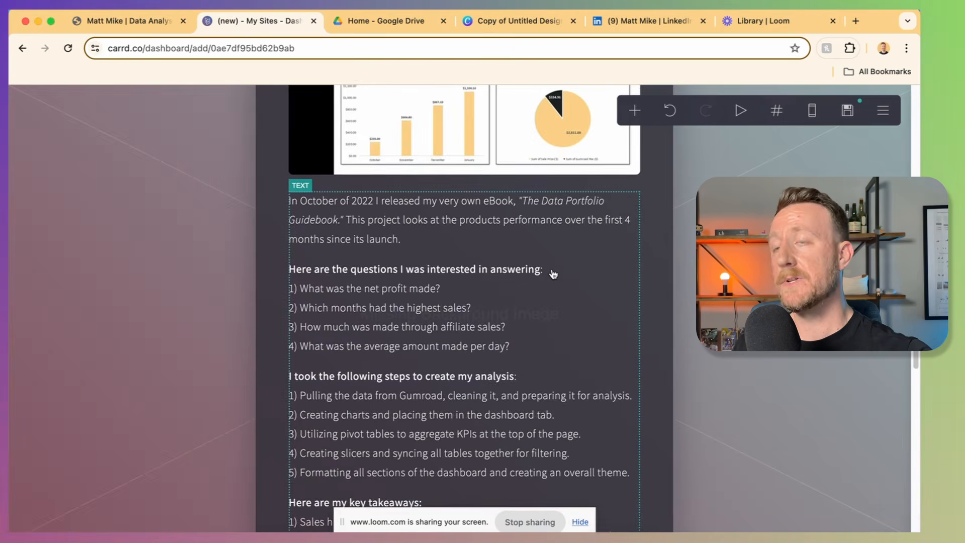
Step: Scroll up the editor and switch to the live portfolio to compare
{"action": "scroll", "coordinate": [553, 274], "scroll_direction": "up", "scroll_amount": 6}
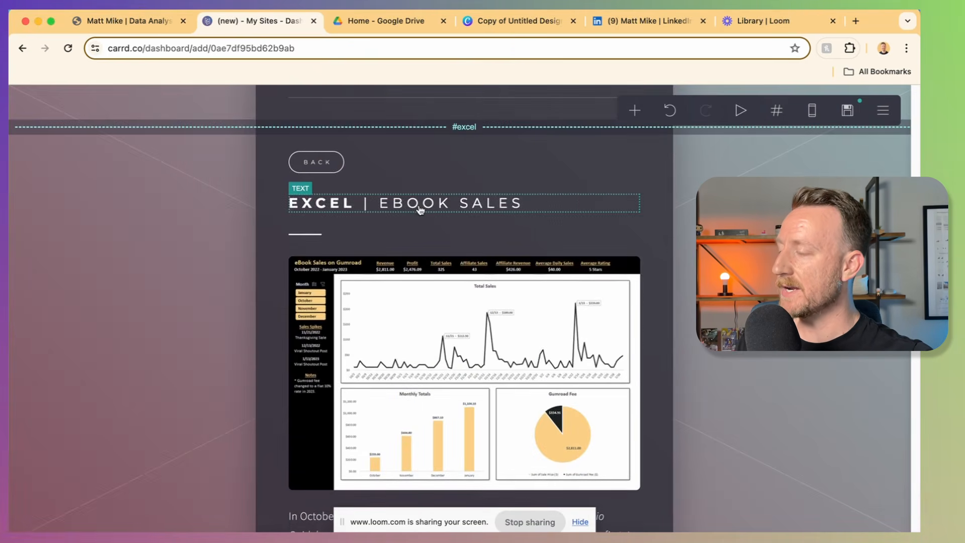
{"action": "scroll", "coordinate": [420, 209], "scroll_direction": "up", "scroll_amount": 2}
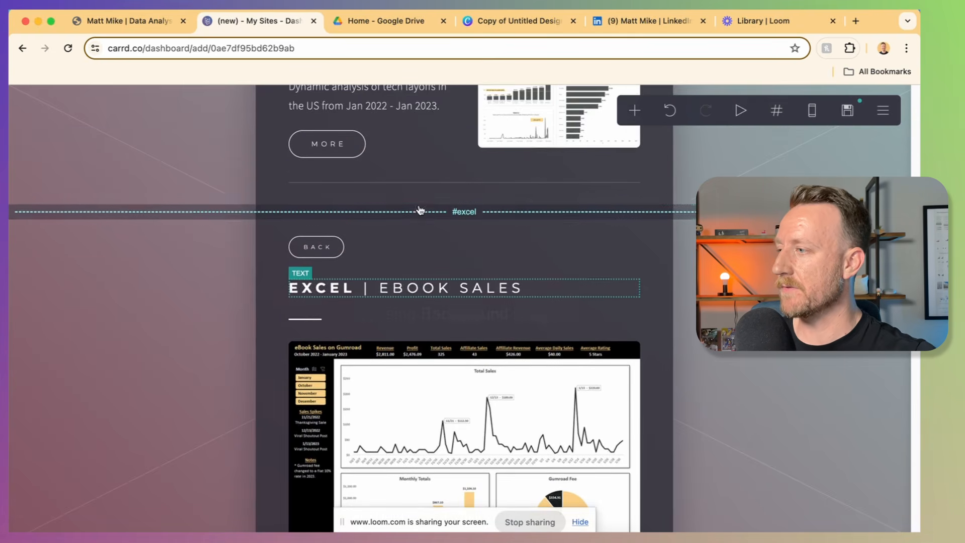
{"action": "scroll", "coordinate": [406, 211], "scroll_direction": "up", "scroll_amount": 6}
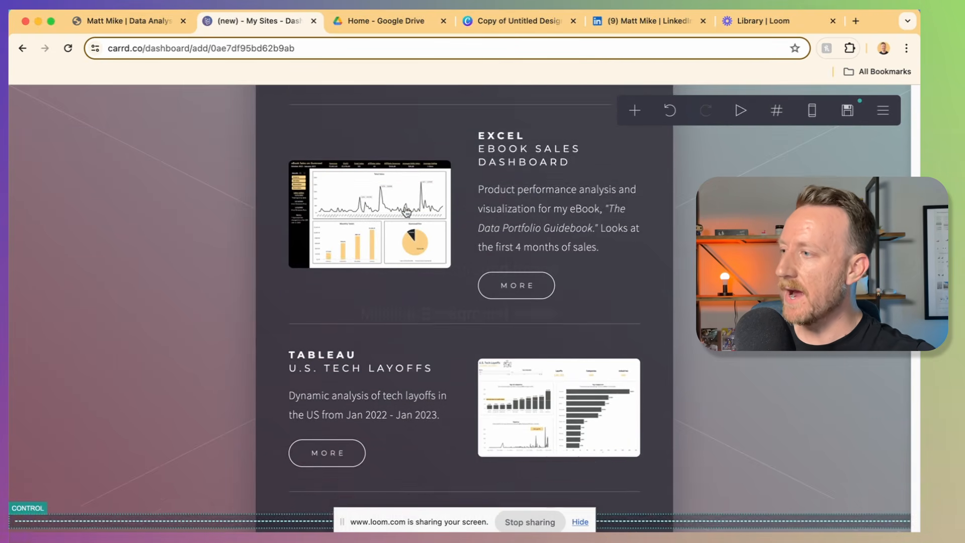
{"action": "scroll", "coordinate": [406, 211], "scroll_direction": "up", "scroll_amount": 1}
{"action": "scroll", "coordinate": [406, 211], "scroll_direction": "up", "scroll_amount": 2}
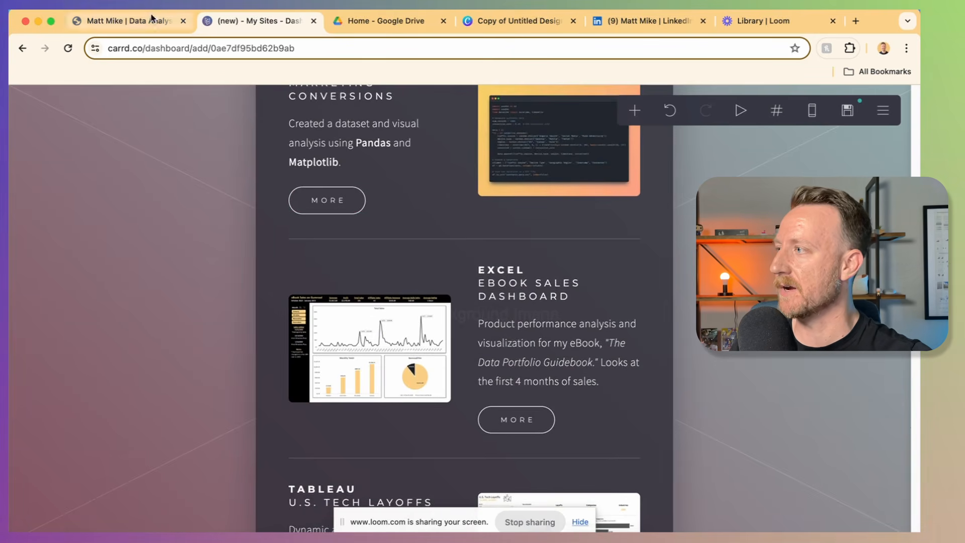
{"action": "left_click", "coordinate": [131, 21]}
{"action": "scroll", "coordinate": [485, 225], "scroll_direction": "up", "scroll_amount": 8}
Step: Return to the live home page, open the SQL & Power BI project page and check its GitHub script link
{"action": "left_click", "coordinate": [333, 182]}
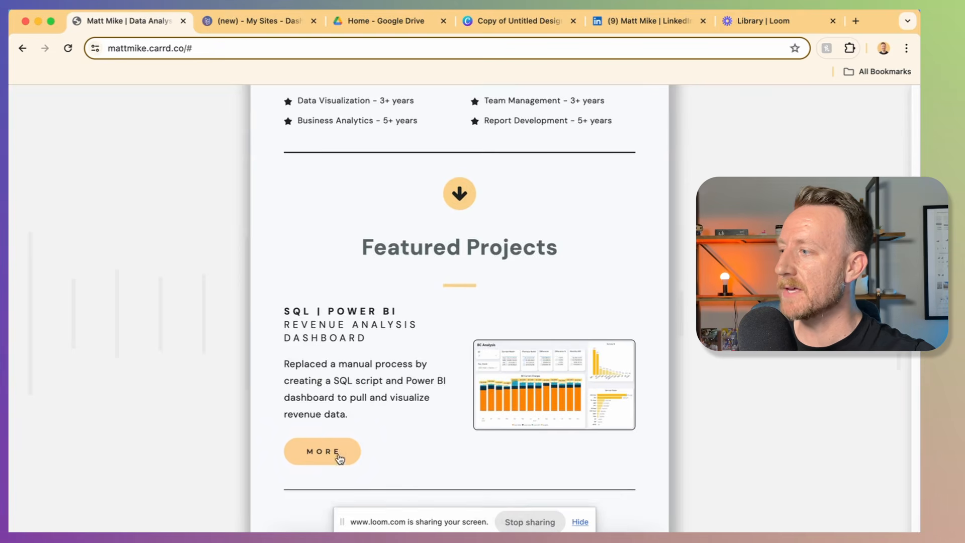
{"action": "left_click", "coordinate": [337, 455]}
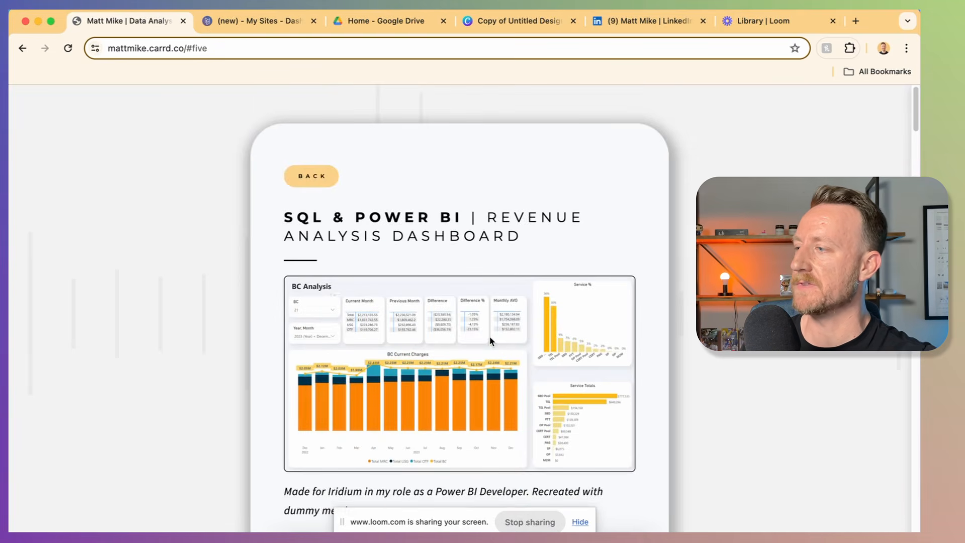
{"action": "scroll", "coordinate": [463, 307], "scroll_direction": "down", "scroll_amount": 7}
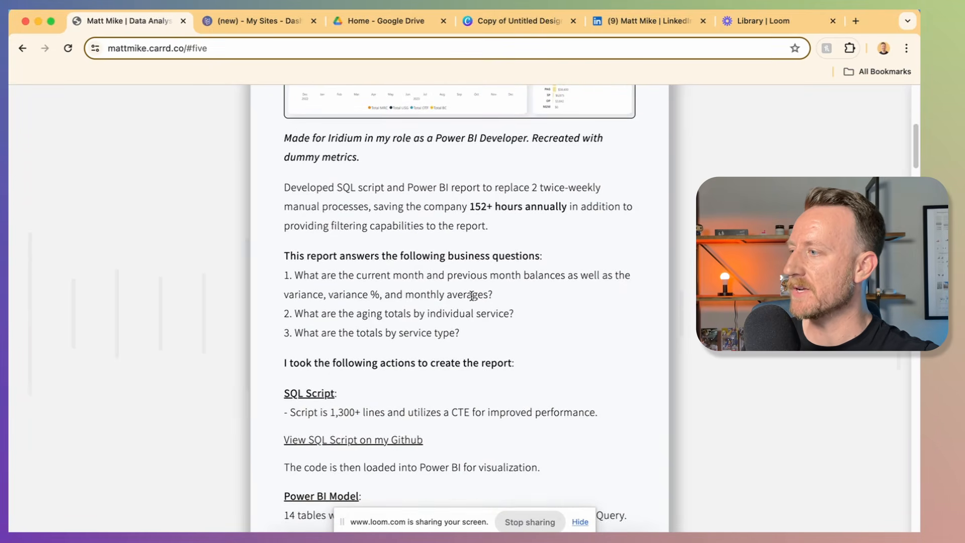
{"action": "scroll", "coordinate": [471, 296], "scroll_direction": "down", "scroll_amount": 2}
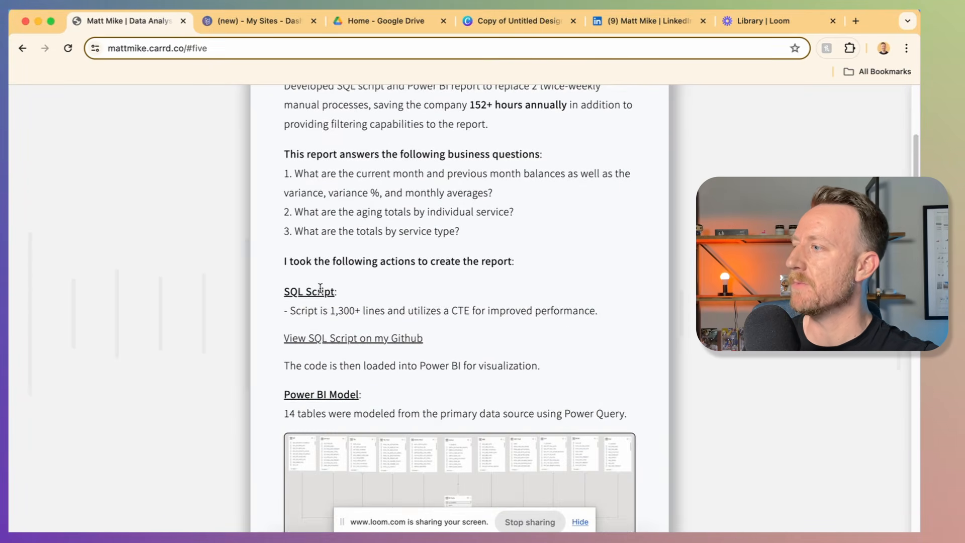
{"action": "double_click", "coordinate": [321, 290]}
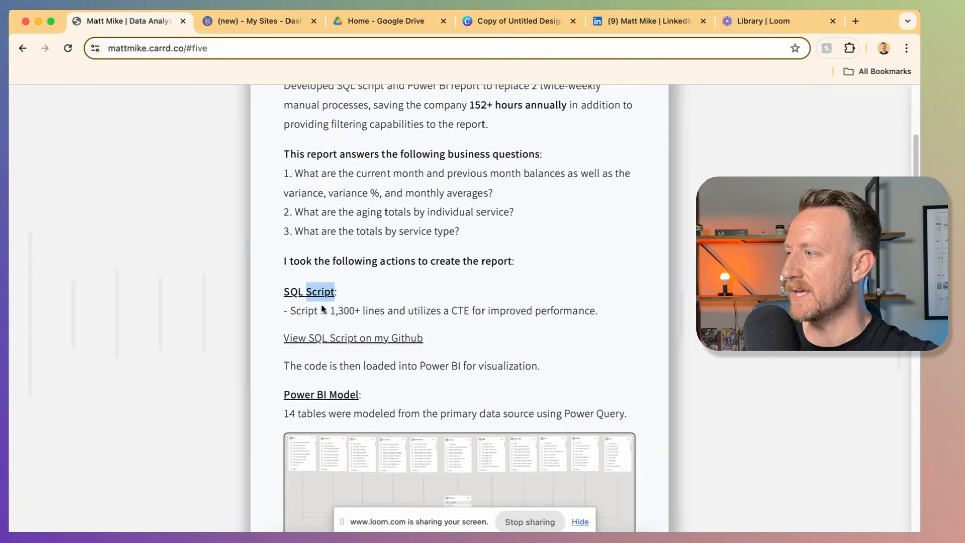
{"action": "left_click", "coordinate": [332, 338]}
{"action": "left_click", "coordinate": [21, 49]}
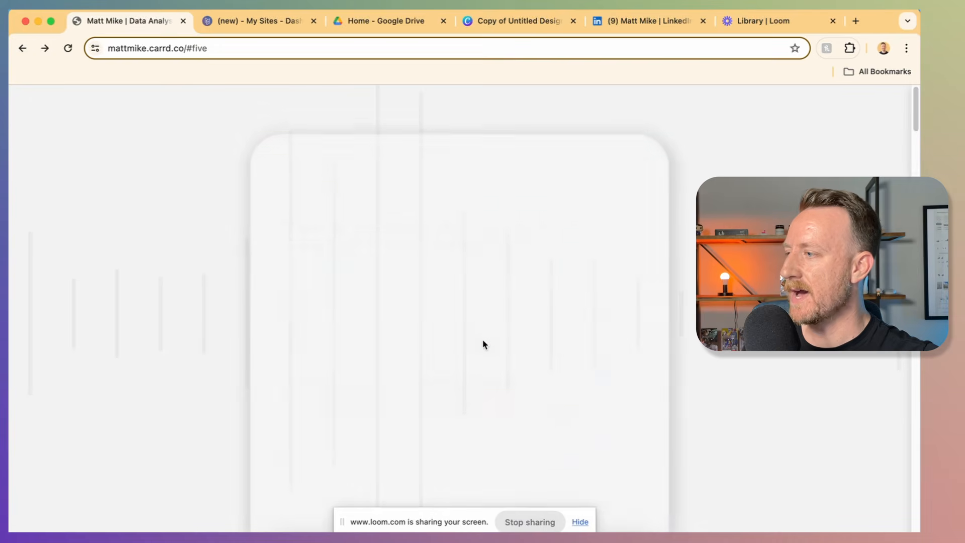
Step: Scroll through the revenue analysis write-up, then scroll back up toward the top
{"action": "scroll", "coordinate": [484, 344], "scroll_direction": "down", "scroll_amount": 12}
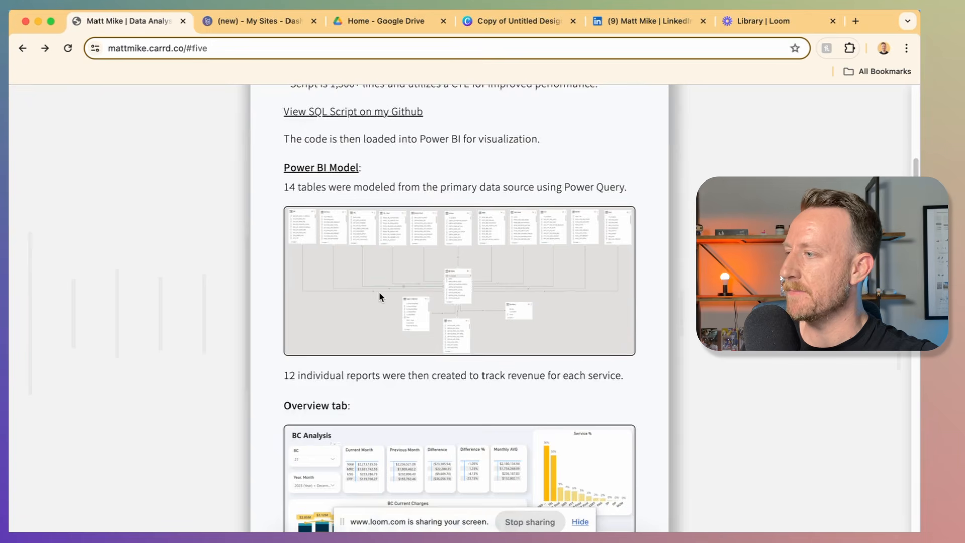
{"action": "scroll", "coordinate": [380, 295], "scroll_direction": "down", "scroll_amount": 2}
{"action": "scroll", "coordinate": [380, 297], "scroll_direction": "down", "scroll_amount": 3}
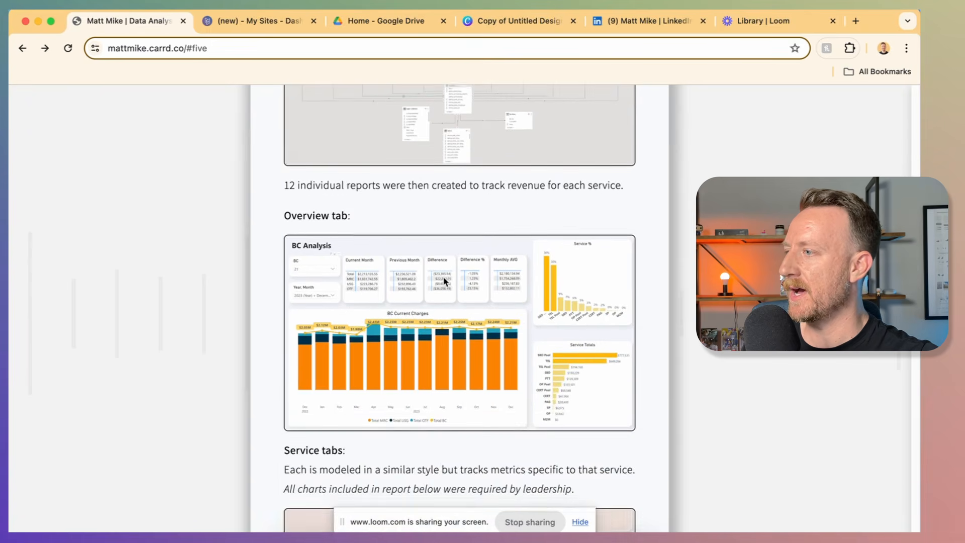
{"action": "scroll", "coordinate": [443, 274], "scroll_direction": "down", "scroll_amount": 3}
{"action": "scroll", "coordinate": [443, 271], "scroll_direction": "down", "scroll_amount": 10}
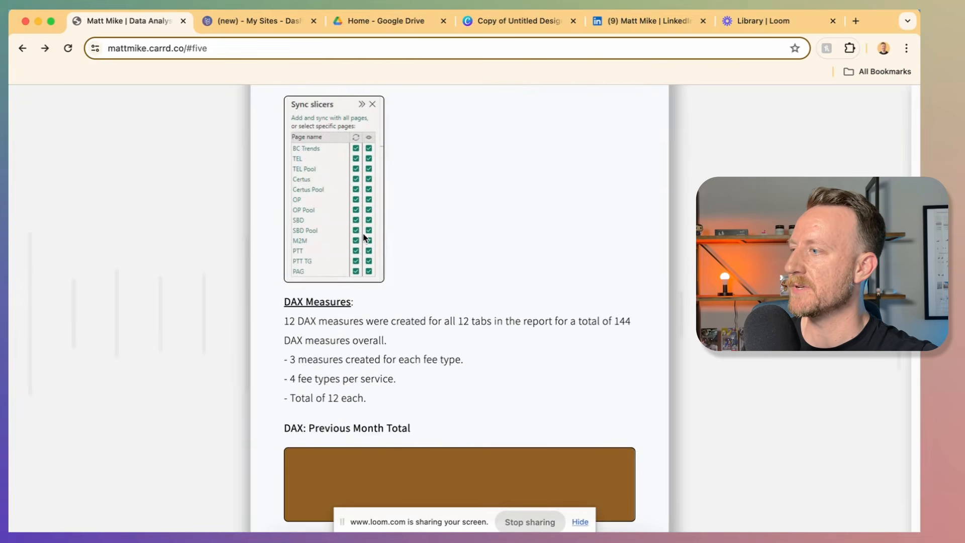
{"action": "scroll", "coordinate": [442, 274], "scroll_direction": "down", "scroll_amount": 4}
{"action": "scroll", "coordinate": [459, 287], "scroll_direction": "down", "scroll_amount": 8}
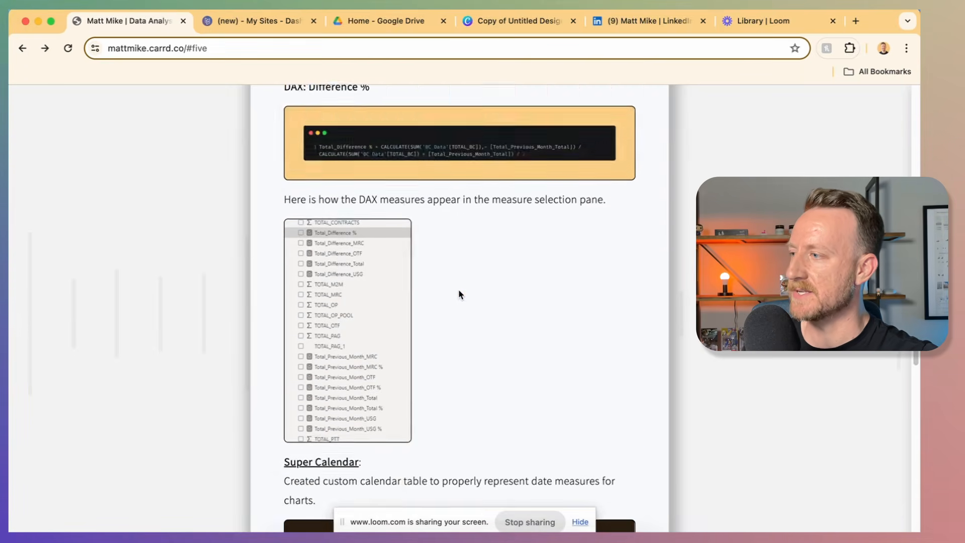
{"action": "scroll", "coordinate": [459, 291], "scroll_direction": "down", "scroll_amount": 10}
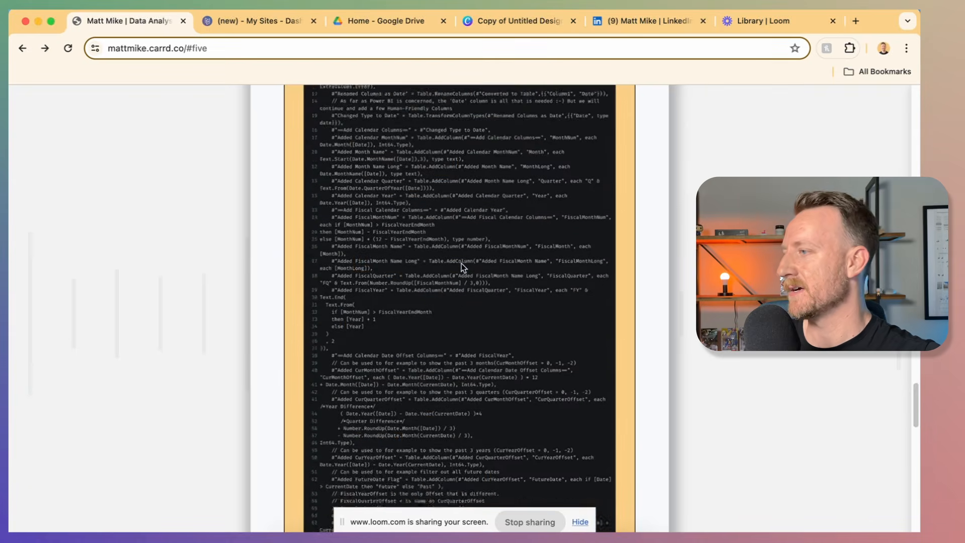
{"action": "scroll", "coordinate": [462, 268], "scroll_direction": "up", "scroll_amount": 20}
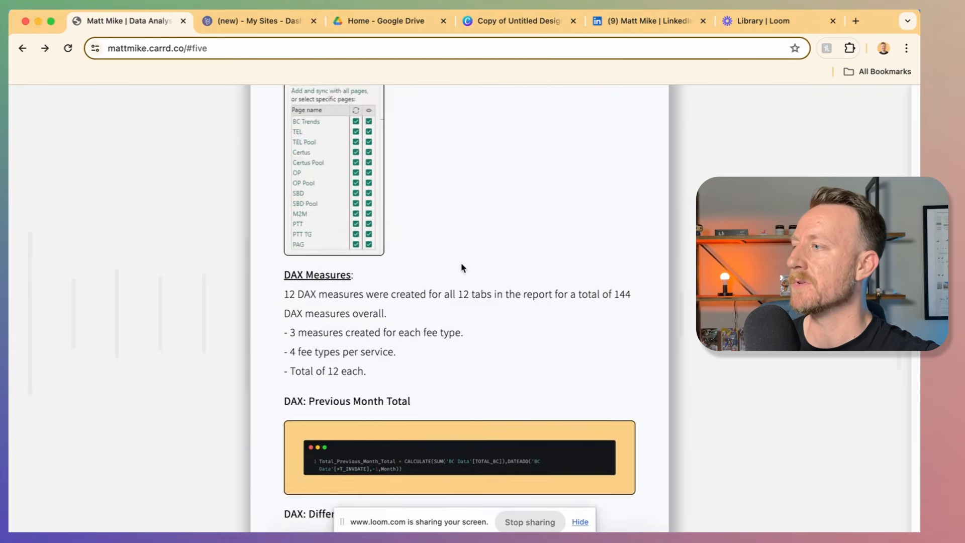
{"action": "scroll", "coordinate": [463, 267], "scroll_direction": "up", "scroll_amount": 20}
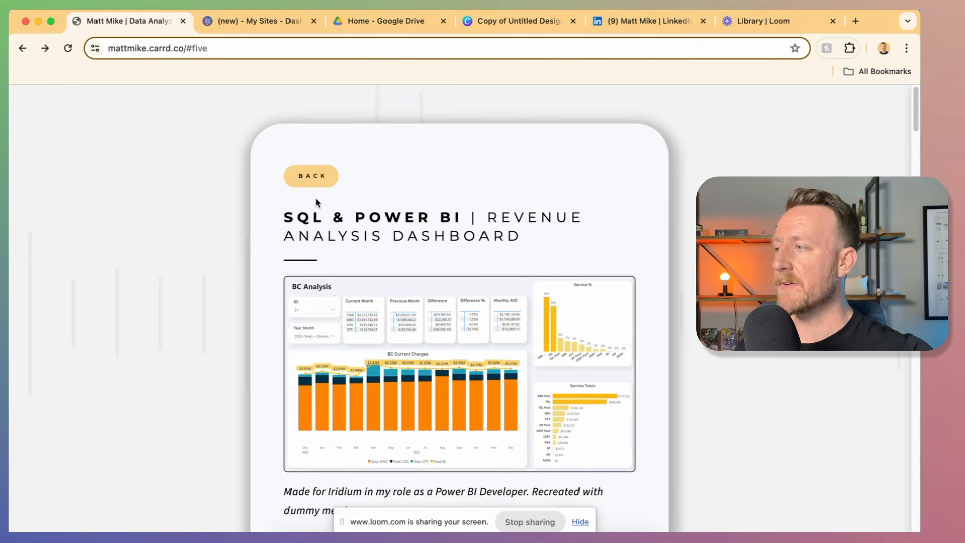
{"action": "left_click", "coordinate": [311, 181]}
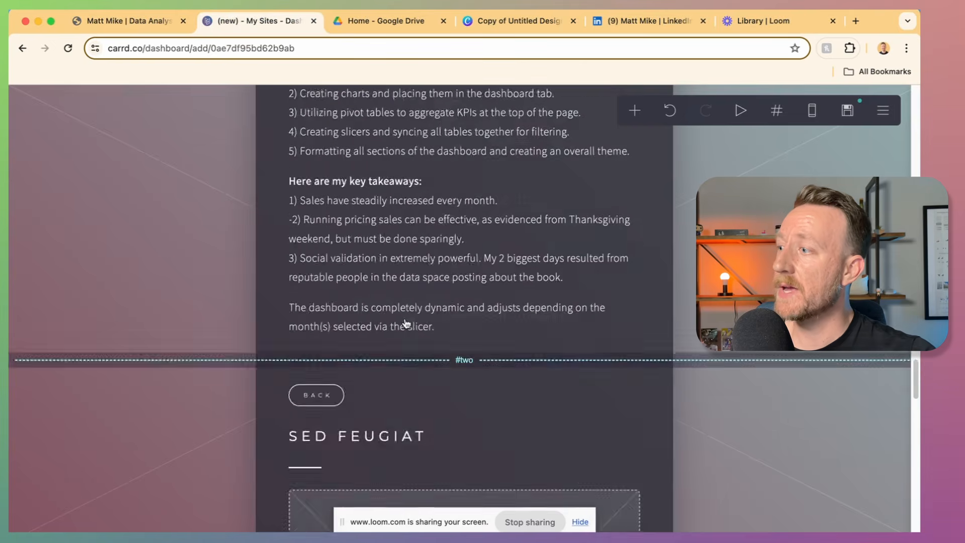
{"action": "scroll", "coordinate": [406, 323], "scroll_direction": "up", "scroll_amount": 15}
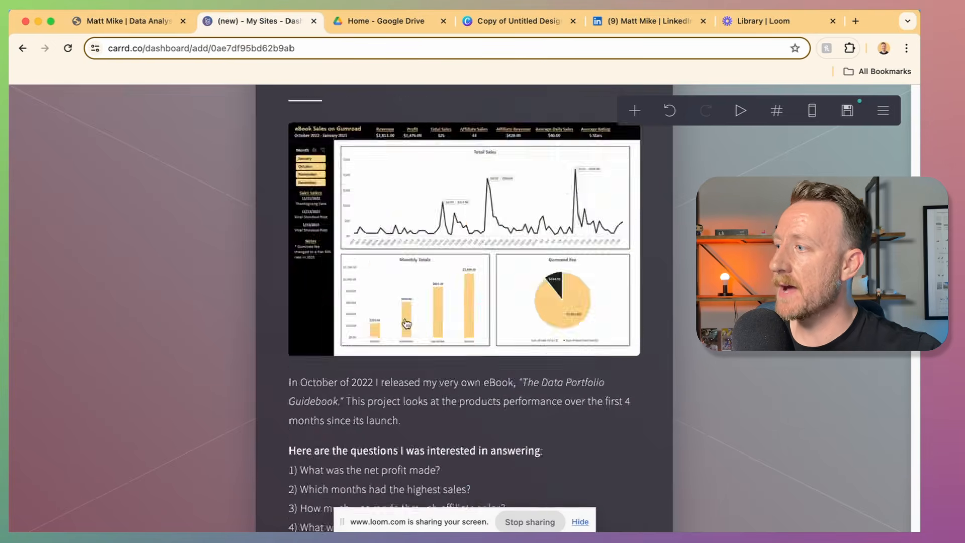
Step: Duplicate the down-arrow icon and place the copy below the Tableau card
{"action": "scroll", "coordinate": [406, 323], "scroll_direction": "down", "scroll_amount": 1}
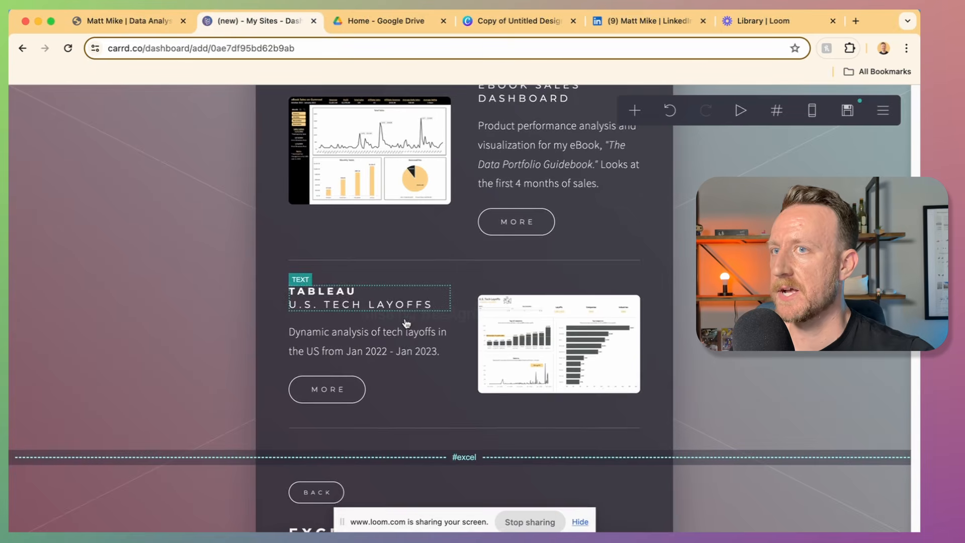
{"action": "left_click", "coordinate": [418, 431]}
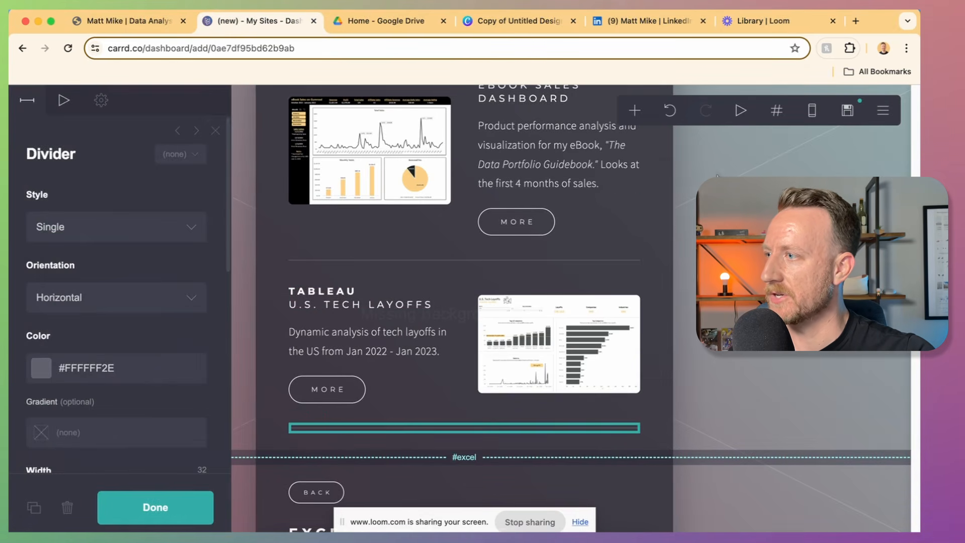
{"action": "scroll", "coordinate": [511, 286], "scroll_direction": "up", "scroll_amount": 15}
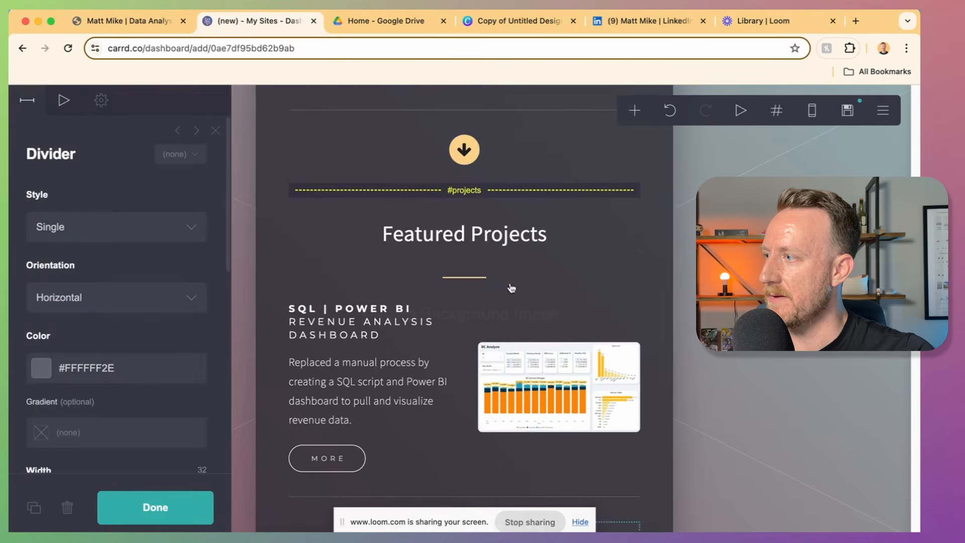
{"action": "left_click", "coordinate": [481, 145]}
{"action": "left_click", "coordinate": [33, 508]}
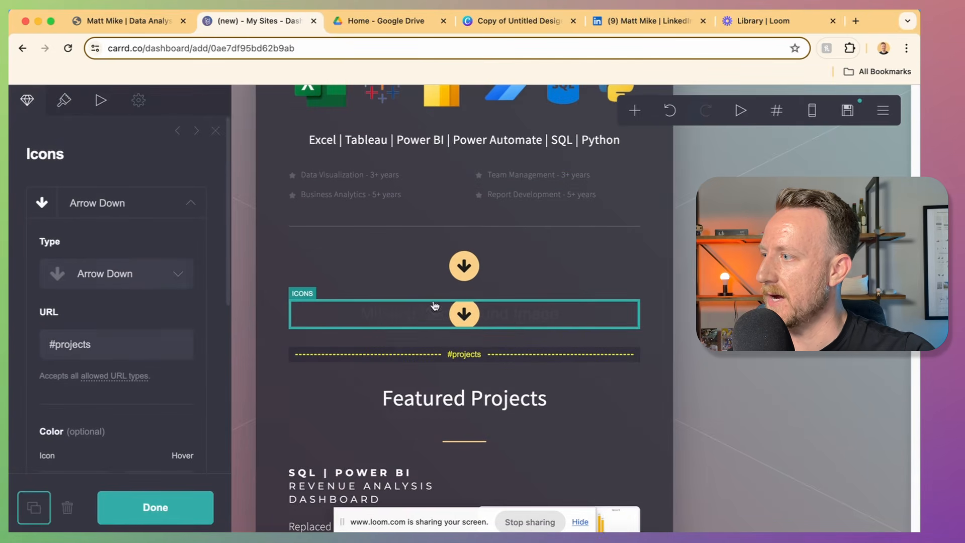
{"action": "left_click_drag", "start_coordinate": [528, 321], "coordinate": [528, 523]}
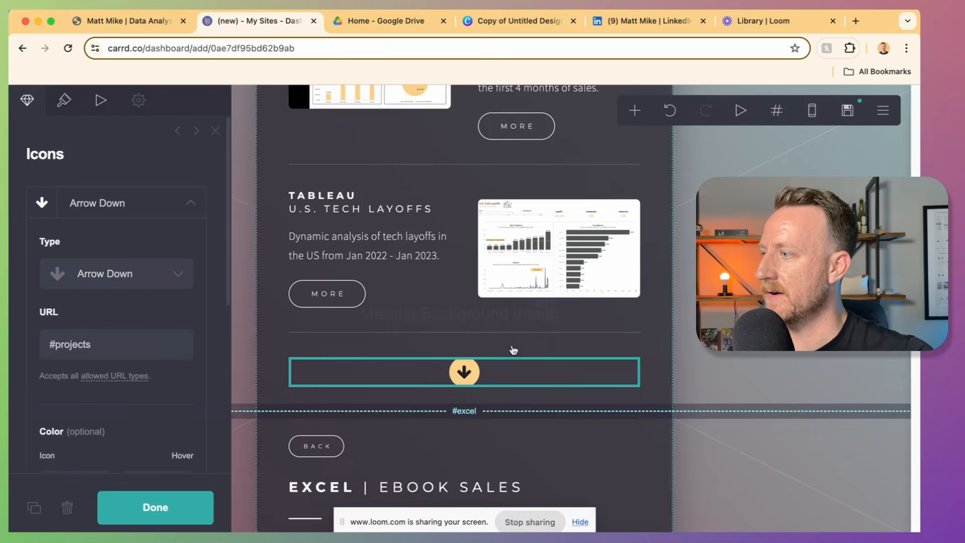
Step: Add a Control element set as a scroll point named 'certifications'
{"action": "left_click", "coordinate": [634, 110]}
{"action": "left_click", "coordinate": [593, 401]}
{"action": "left_click", "coordinate": [97, 218]}
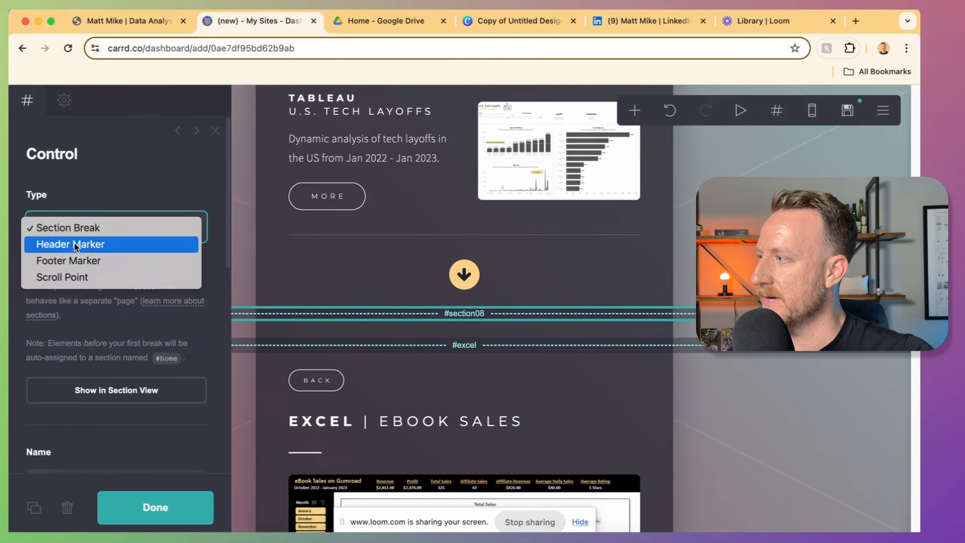
{"action": "left_click", "coordinate": [81, 277]}
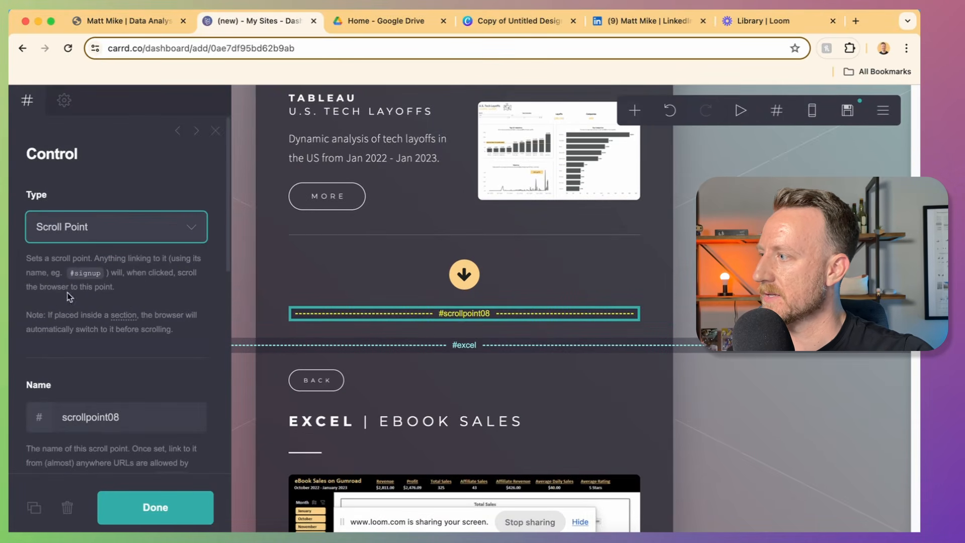
{"action": "key", "text": "Tab"}
{"action": "type", "text": "certification"}
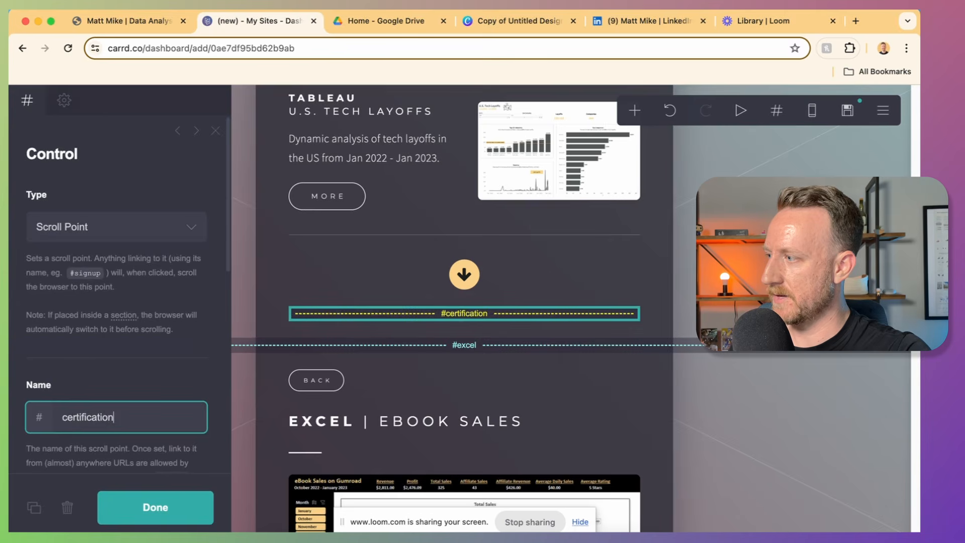
{"action": "type", "text": "s"}
Step: Point the copied arrow's link to #certifications and reposition the Featured Projects heading
{"action": "left_click", "coordinate": [453, 269]}
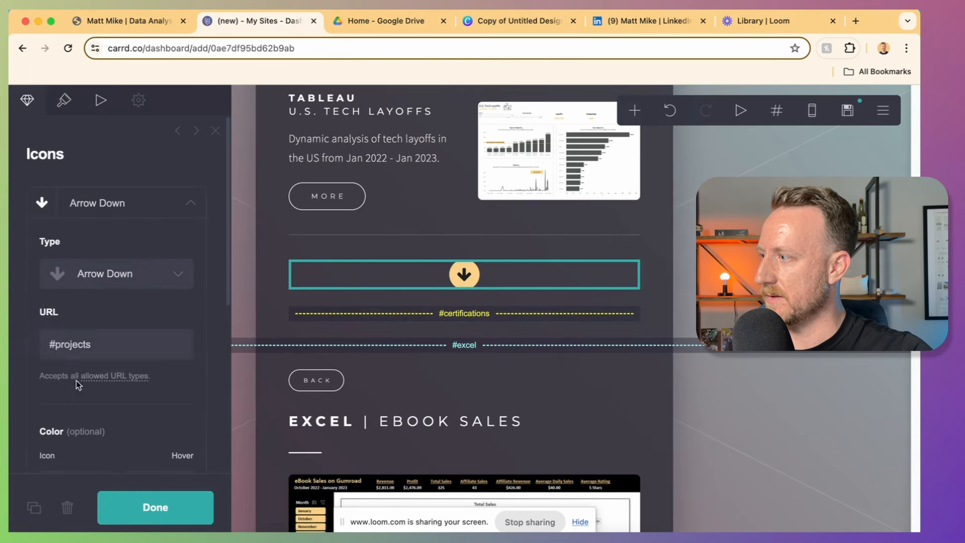
{"action": "triple_click", "coordinate": [82, 346]}
{"action": "type", "text": "#certifications"}
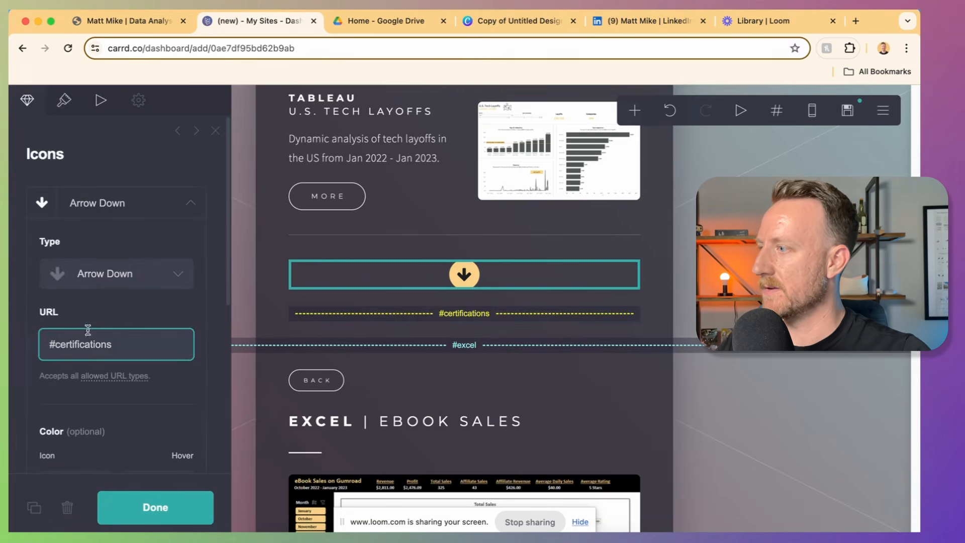
{"action": "scroll", "coordinate": [352, 327], "scroll_direction": "up", "scroll_amount": 10}
{"action": "left_click", "coordinate": [495, 324]}
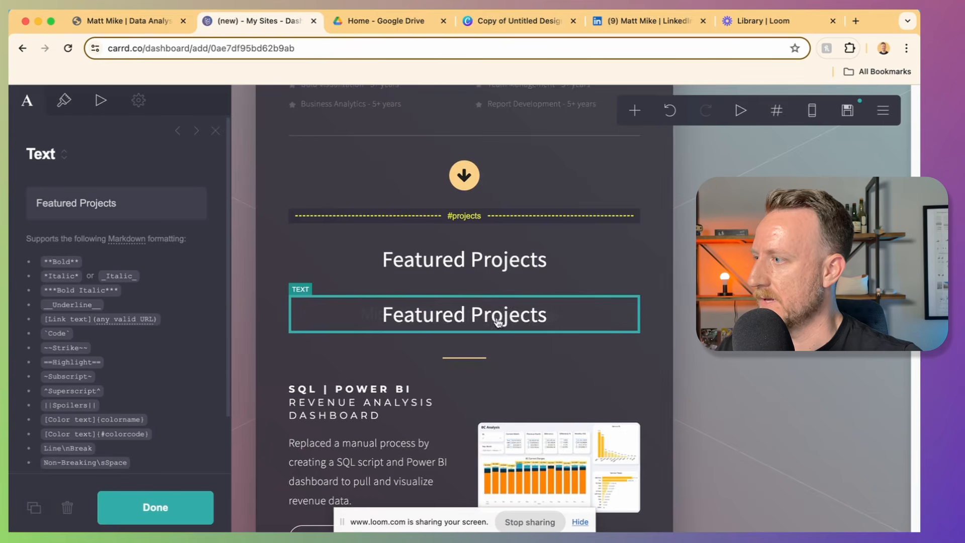
{"action": "left_click_drag", "start_coordinate": [500, 321], "coordinate": [438, 133]}
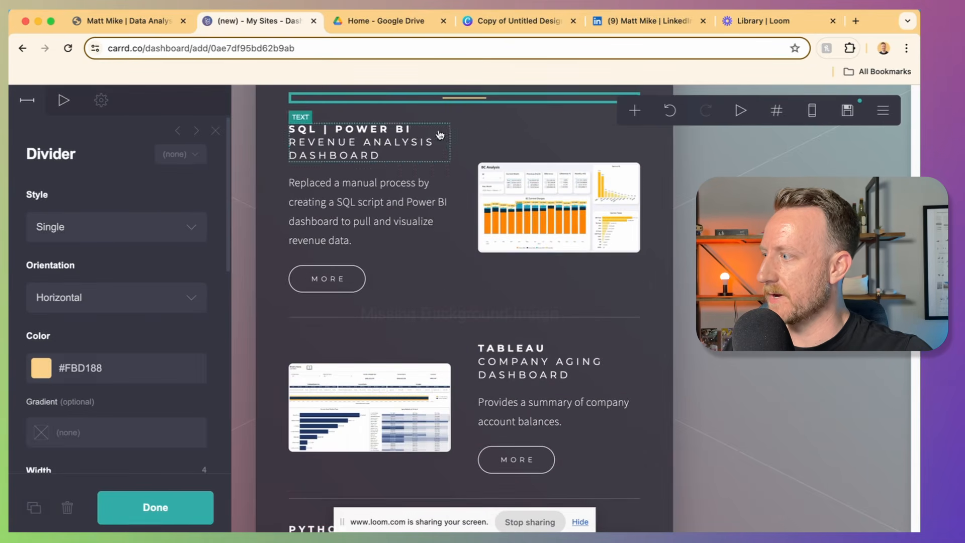
Step: Compare with the live portfolio site, then return to the site editor
{"action": "left_click", "coordinate": [106, 22]}
{"action": "scroll", "coordinate": [466, 312], "scroll_direction": "up", "scroll_amount": 1}
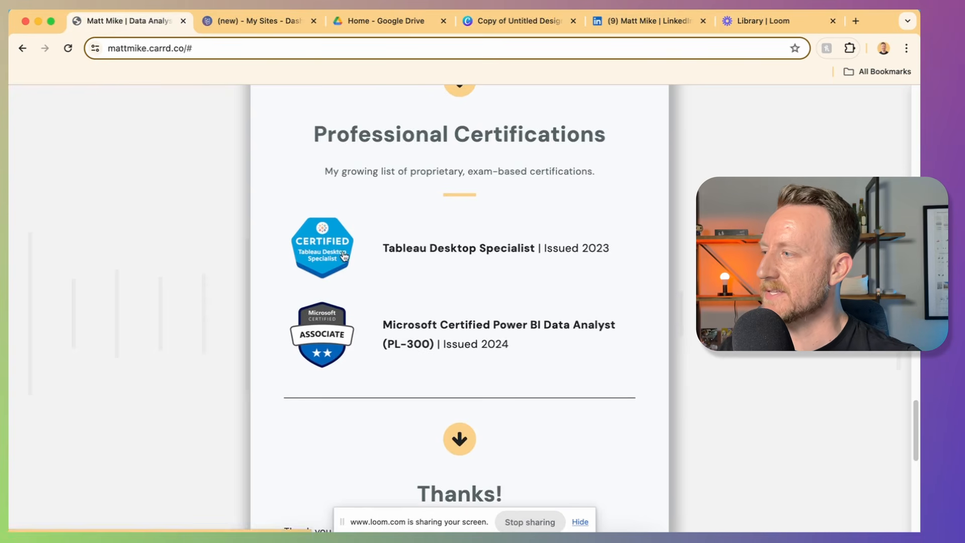
{"action": "left_click", "coordinate": [251, 23]}
Step: Add two empty containers and set both to the Columns type
{"action": "left_click", "coordinate": [635, 110]}
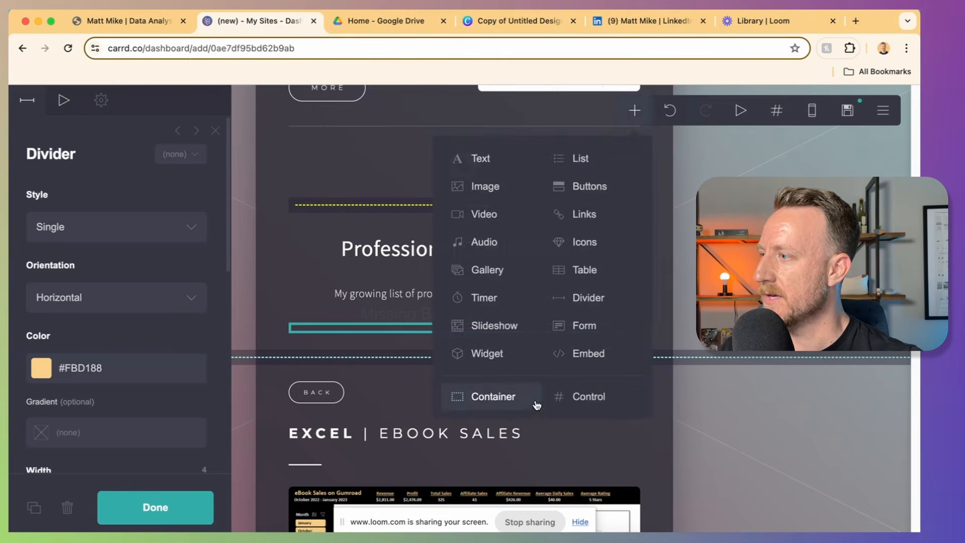
{"action": "left_click", "coordinate": [508, 397]}
{"action": "left_click", "coordinate": [635, 110]}
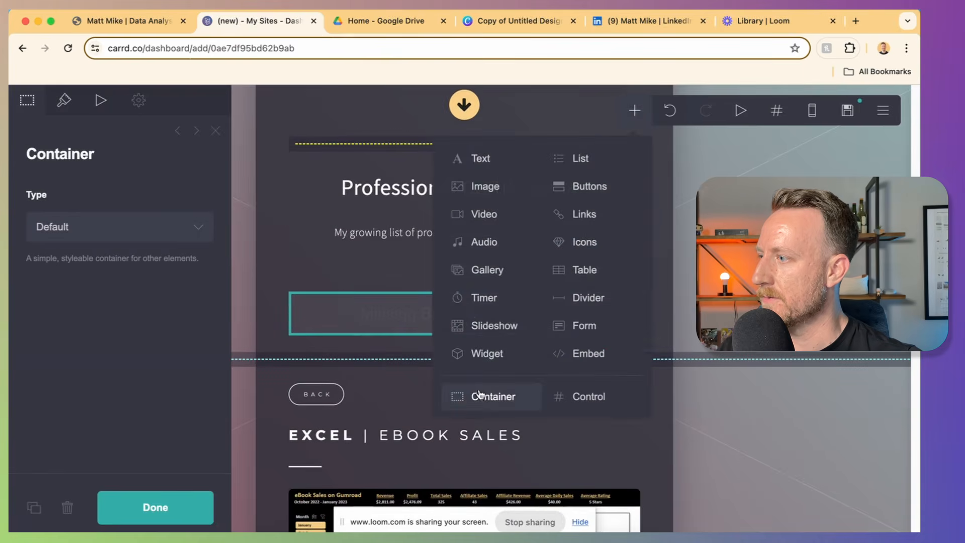
{"action": "left_click", "coordinate": [480, 397]}
{"action": "left_click", "coordinate": [456, 256]}
{"action": "left_click", "coordinate": [119, 226]}
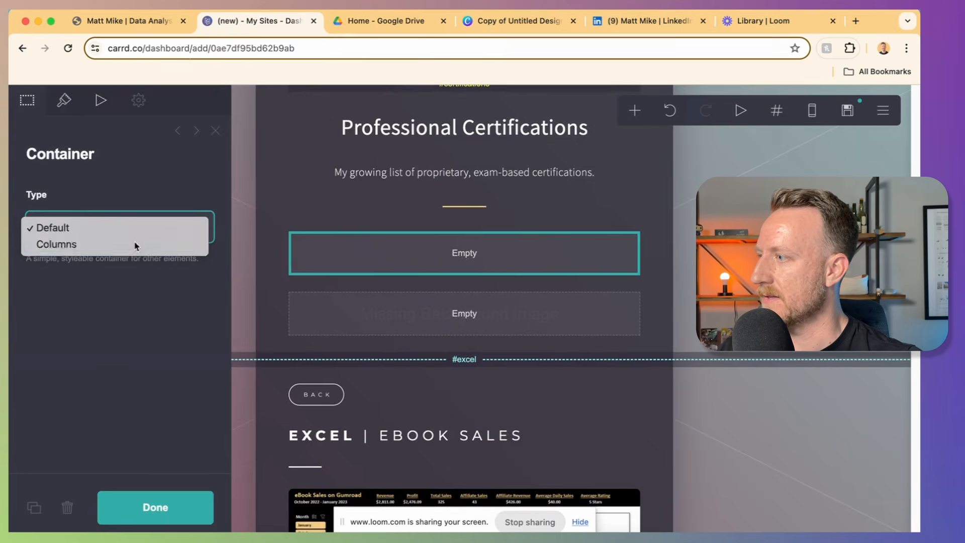
{"action": "left_click", "coordinate": [136, 244]}
{"action": "left_click", "coordinate": [417, 324]}
{"action": "left_click", "coordinate": [127, 231]}
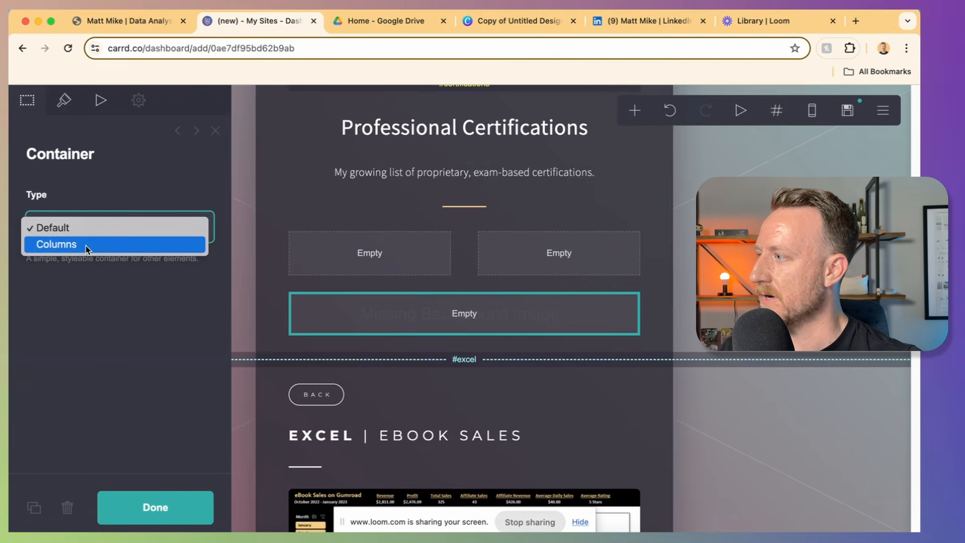
{"action": "left_click", "coordinate": [87, 245]}
Step: Set the left column width to 25% in both column rows
{"action": "left_click", "coordinate": [319, 269]}
{"action": "type", "text": "25"}
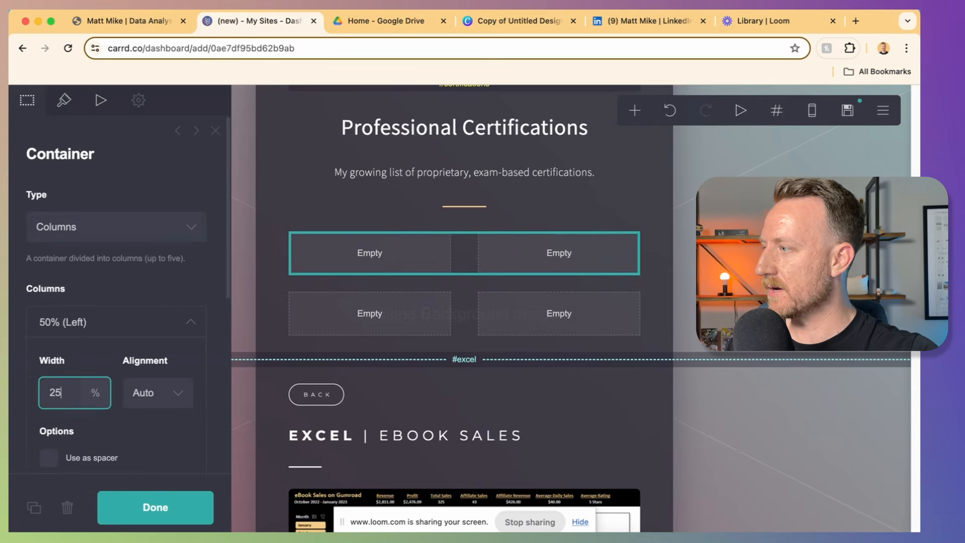
{"action": "key", "text": "Return"}
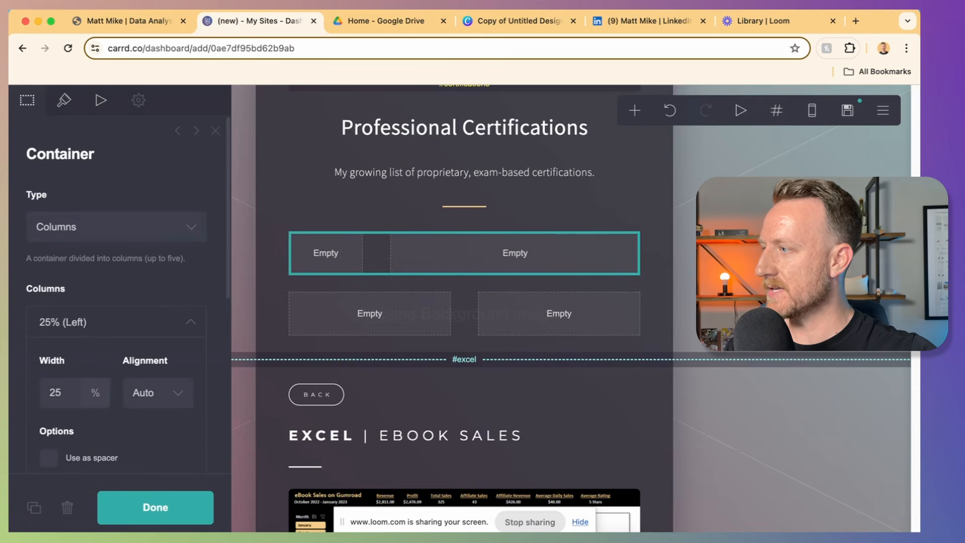
{"action": "left_click", "coordinate": [325, 322]}
{"action": "left_click", "coordinate": [53, 393]}
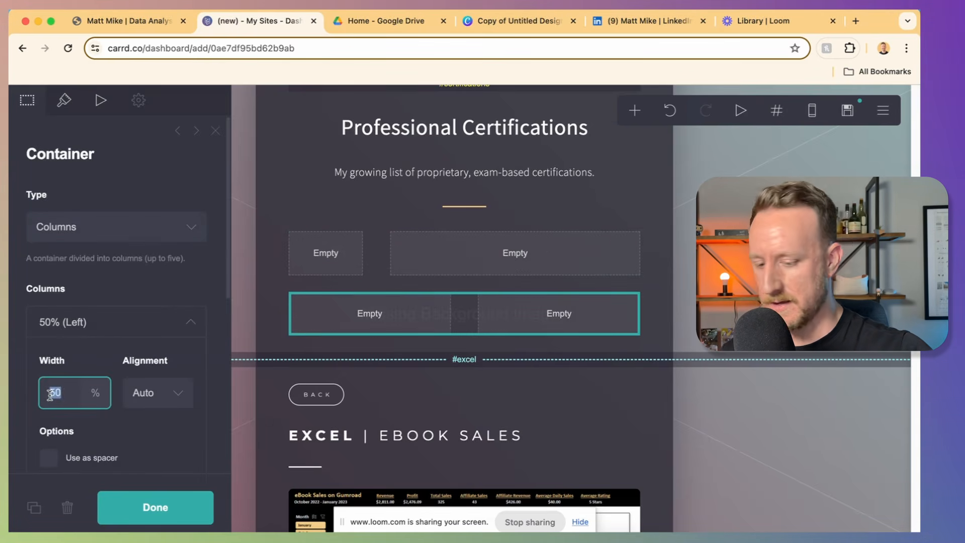
{"action": "type", "text": "25"}
{"action": "key", "text": "Return"}
Step: Add images with the Tableau Cert.png and Power BI Cert.png badges in the left columns
{"action": "left_click", "coordinate": [636, 112]}
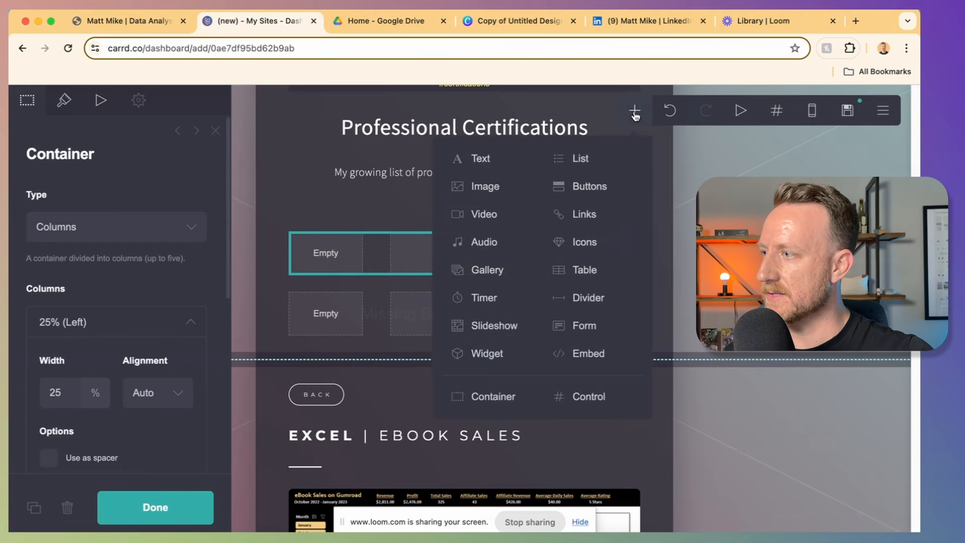
{"action": "left_click", "coordinate": [508, 188]}
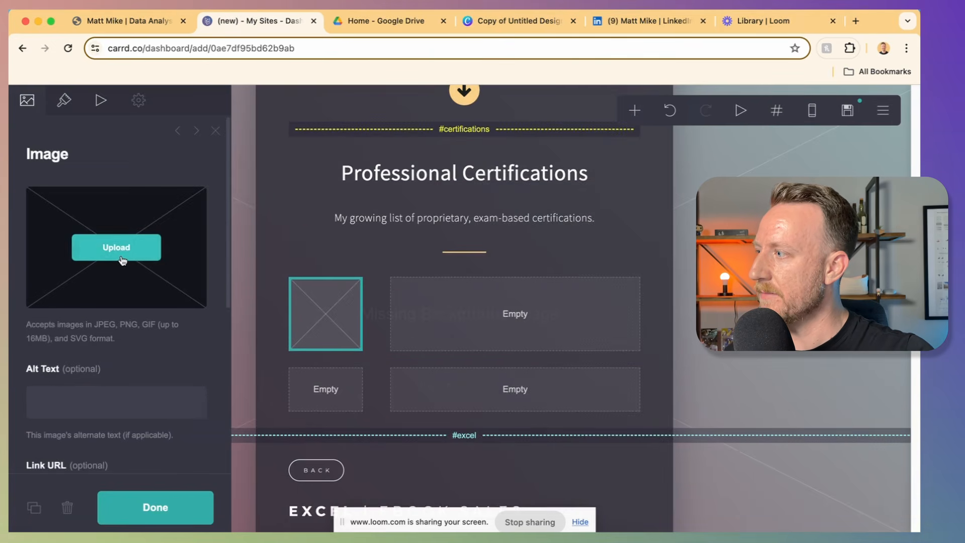
{"action": "left_click", "coordinate": [122, 260]}
{"action": "left_click", "coordinate": [364, 181]}
{"action": "left_click", "coordinate": [531, 209]}
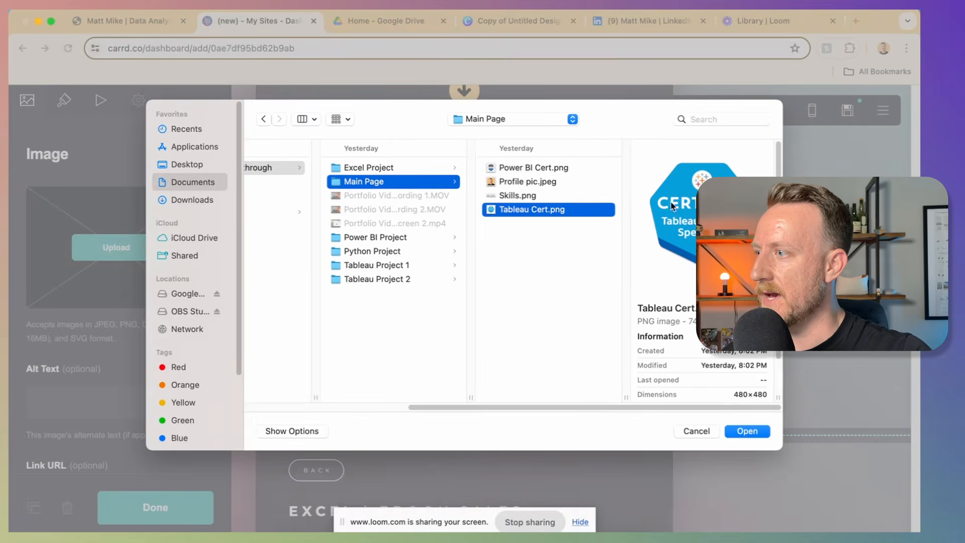
{"action": "left_click", "coordinate": [748, 431]}
{"action": "left_click", "coordinate": [635, 112]}
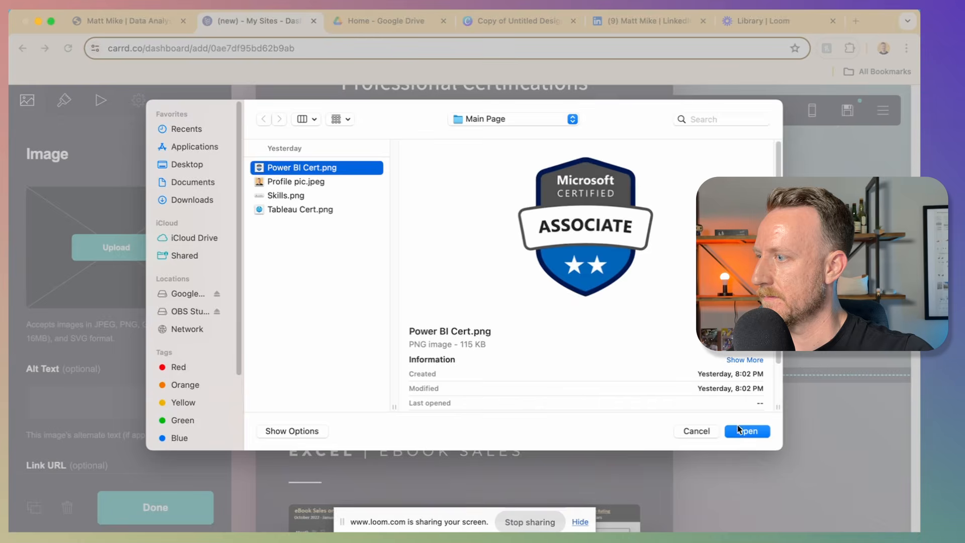
{"action": "left_click", "coordinate": [742, 430]}
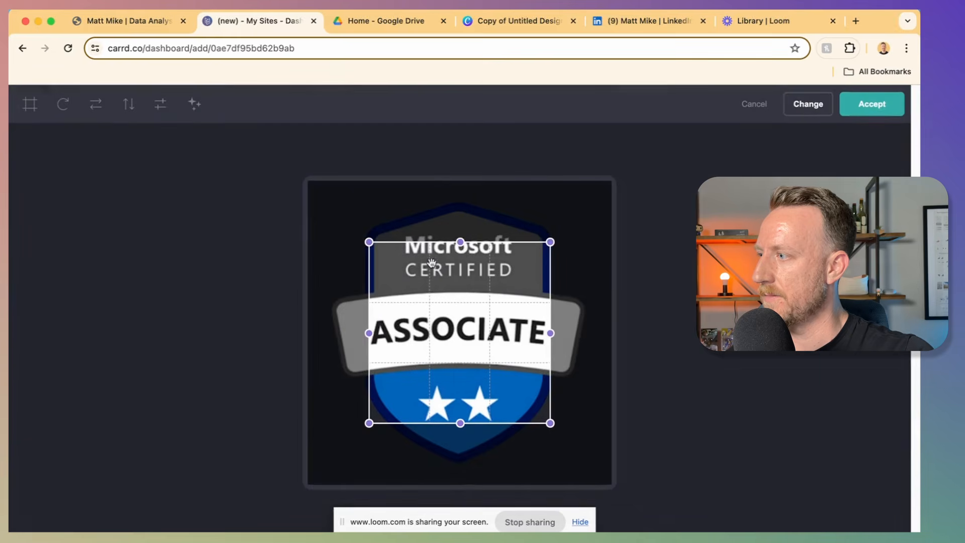
{"action": "left_click_drag", "start_coordinate": [370, 240], "coordinate": [280, 166]}
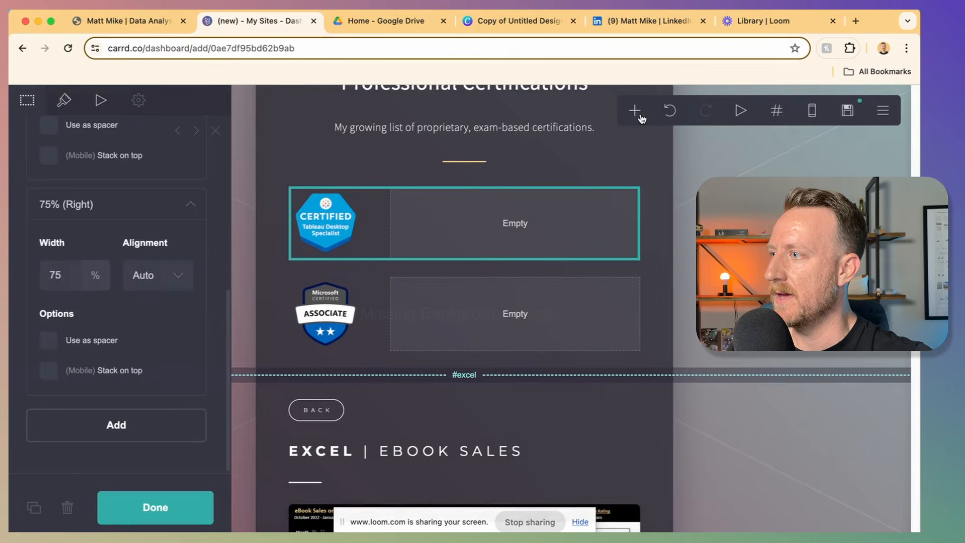
Step: Add a left-aligned text element for the certification name beside the Tableau badge
{"action": "left_click", "coordinate": [639, 116]}
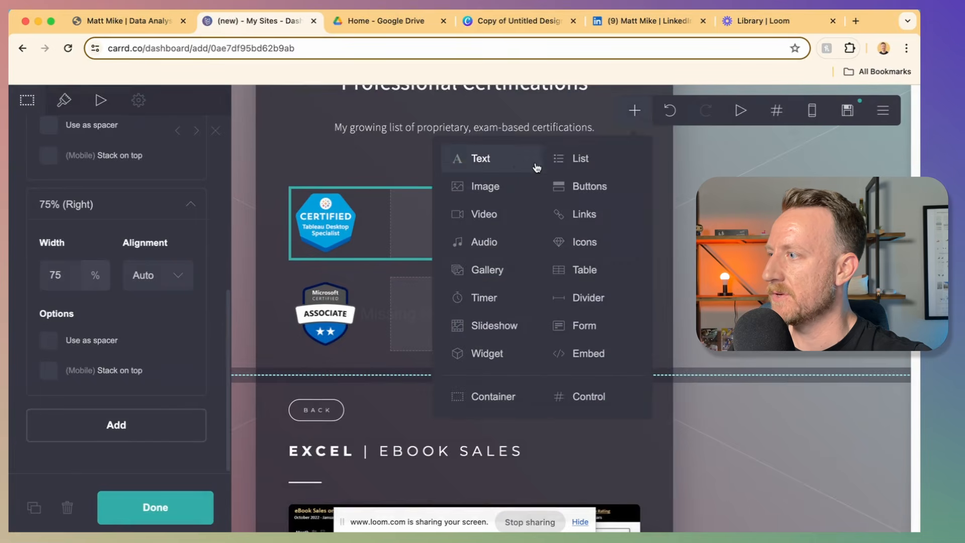
{"action": "left_click", "coordinate": [519, 167]}
{"action": "left_click_drag", "start_coordinate": [326, 281], "coordinate": [574, 286]}
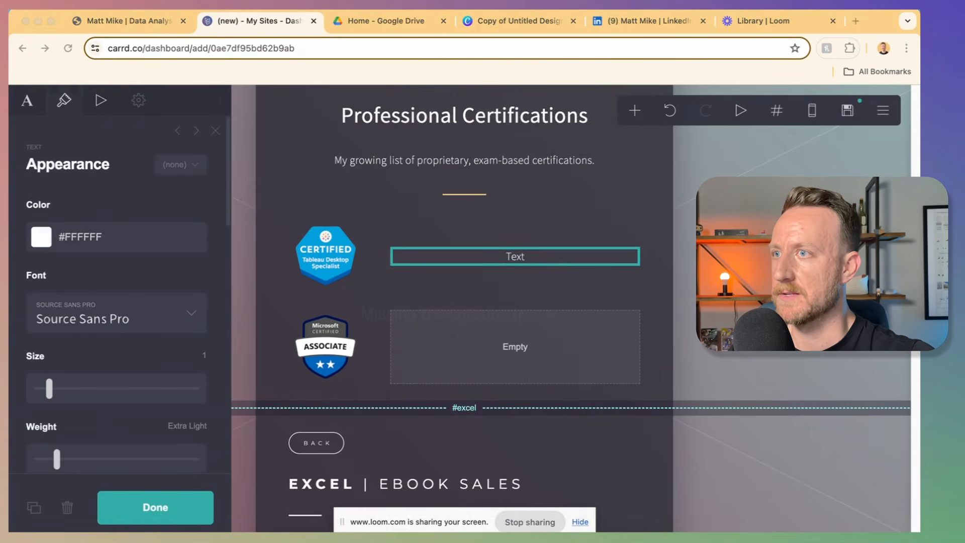
{"action": "left_click", "coordinate": [28, 102]}
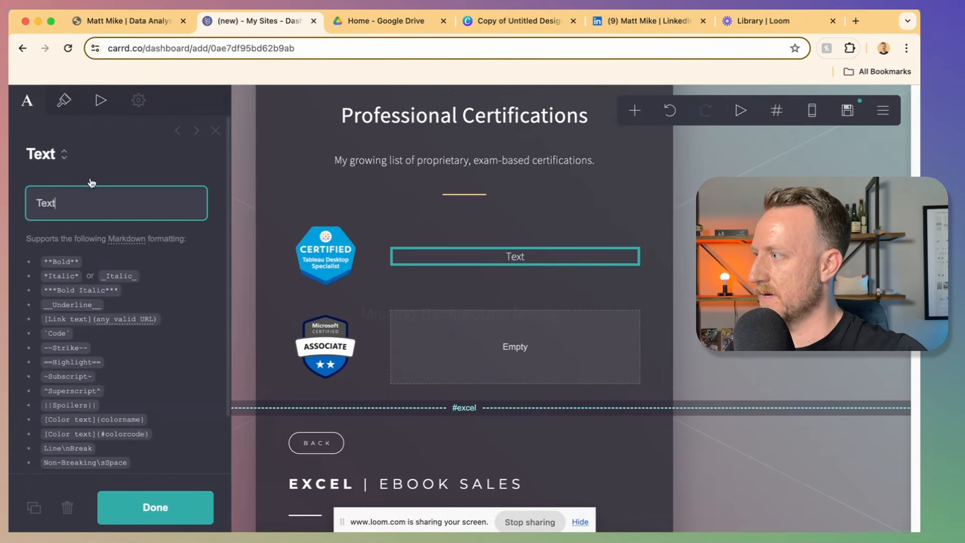
{"action": "double_click", "coordinate": [95, 196]}
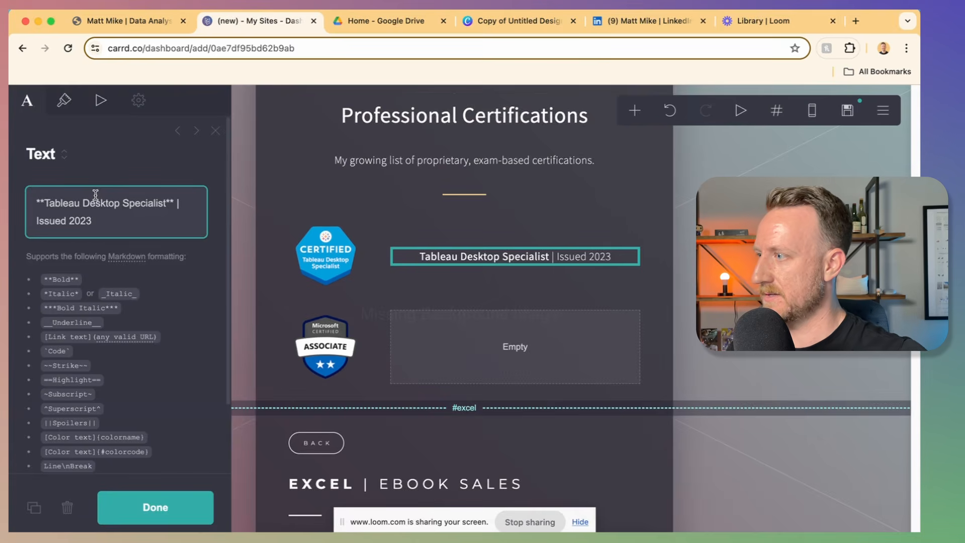
{"action": "left_click", "coordinate": [63, 100]}
{"action": "scroll", "coordinate": [75, 275], "scroll_direction": "down", "scroll_amount": 10}
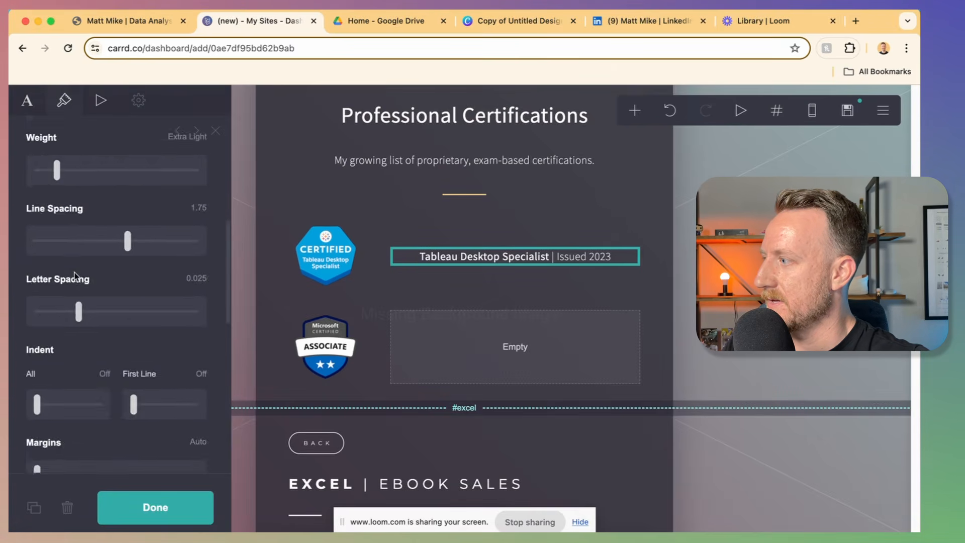
{"action": "scroll", "coordinate": [74, 274], "scroll_direction": "down", "scroll_amount": 5}
{"action": "left_click", "coordinate": [75, 425]}
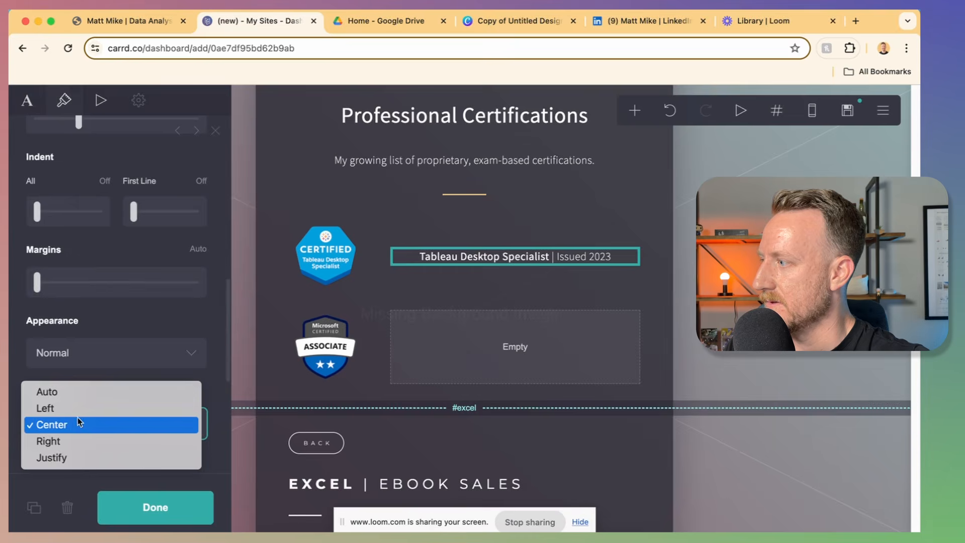
{"action": "left_click", "coordinate": [77, 409]}
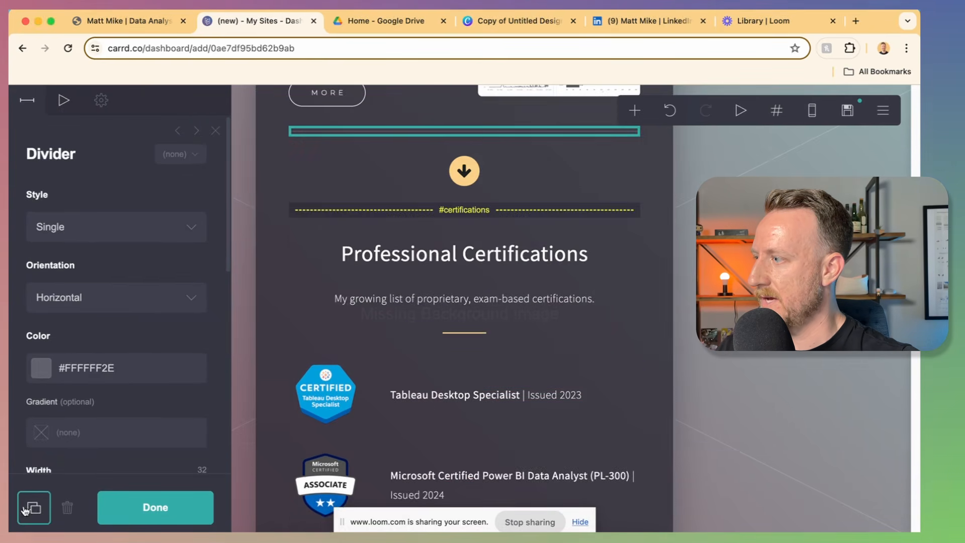
Step: Duplicate the divider and place it, with the copied down arrow, below the certifications
{"action": "left_click", "coordinate": [34, 507]}
{"action": "left_click_drag", "start_coordinate": [351, 321], "coordinate": [371, 340]}
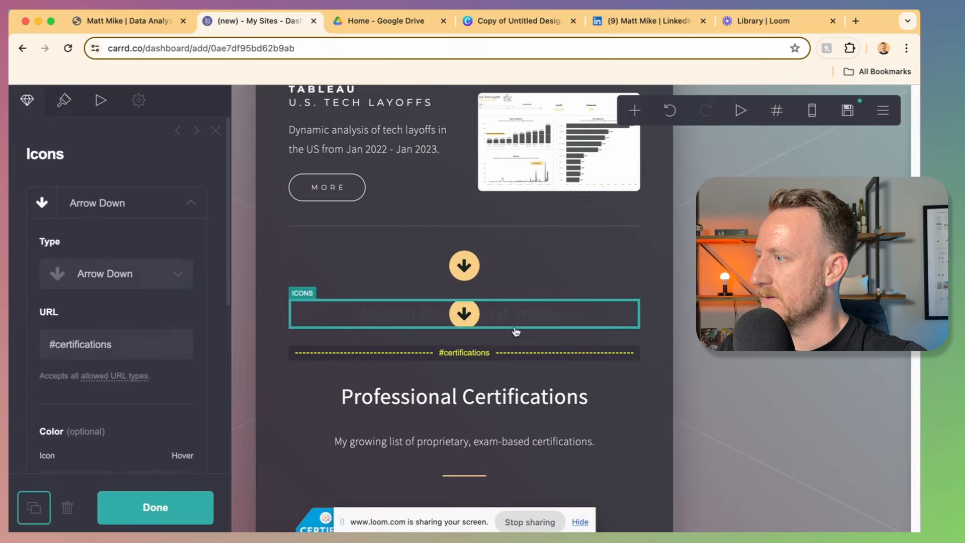
{"action": "left_click_drag", "start_coordinate": [516, 332], "coordinate": [534, 211]}
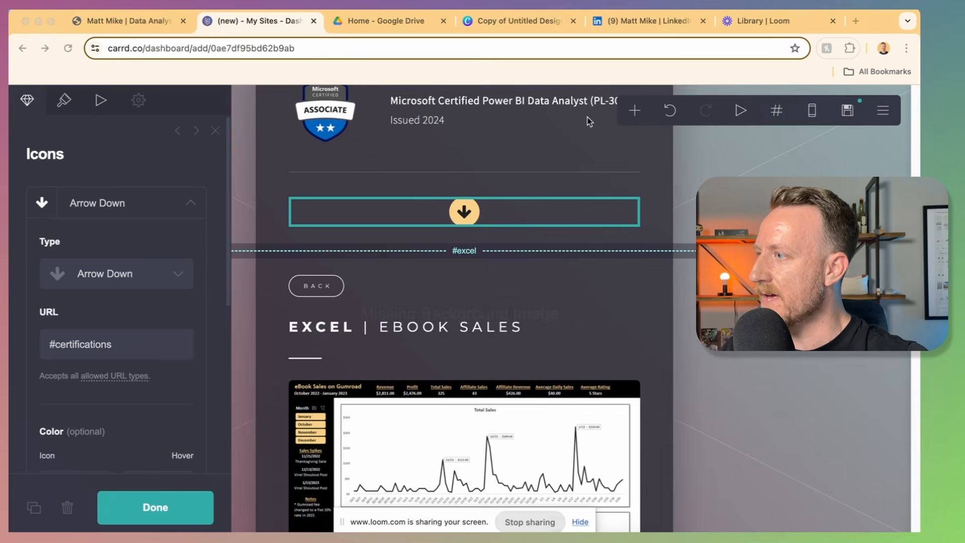
Step: Add a scroll point named 'end' and link the copied arrow to #end
{"action": "left_click", "coordinate": [635, 111]}
{"action": "left_click", "coordinate": [585, 395]}
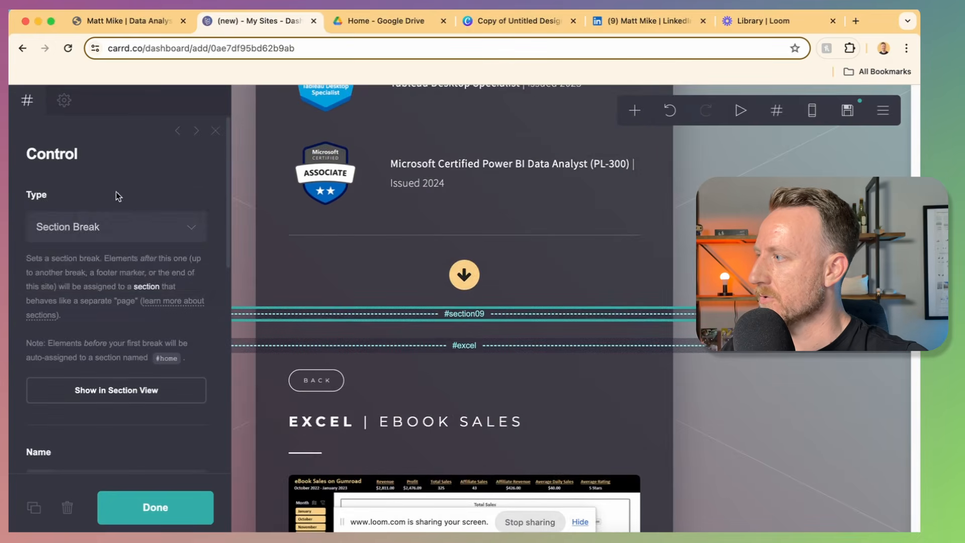
{"action": "left_click", "coordinate": [84, 226]}
{"action": "left_click", "coordinate": [70, 276]}
{"action": "type", "text": "en"}
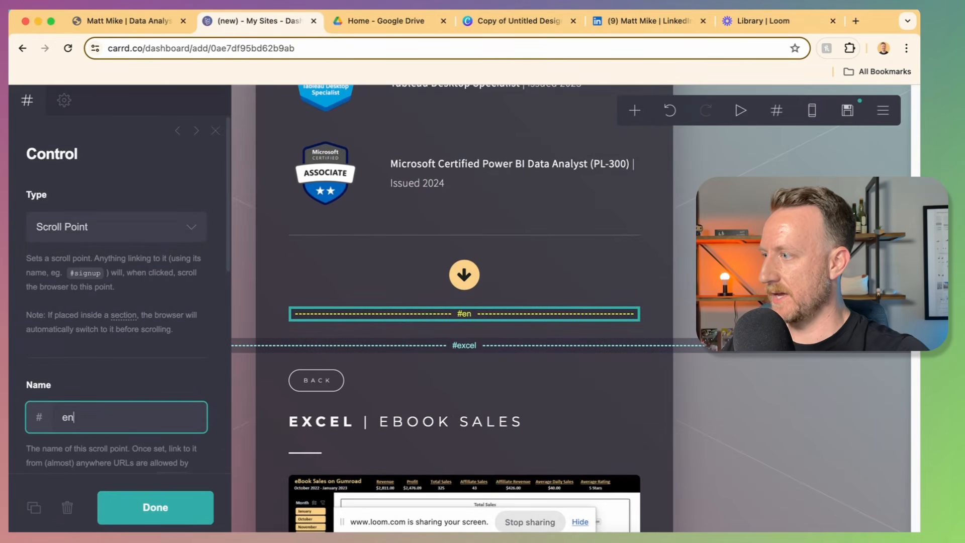
{"action": "type", "text": "d"}
{"action": "left_click", "coordinate": [465, 275]}
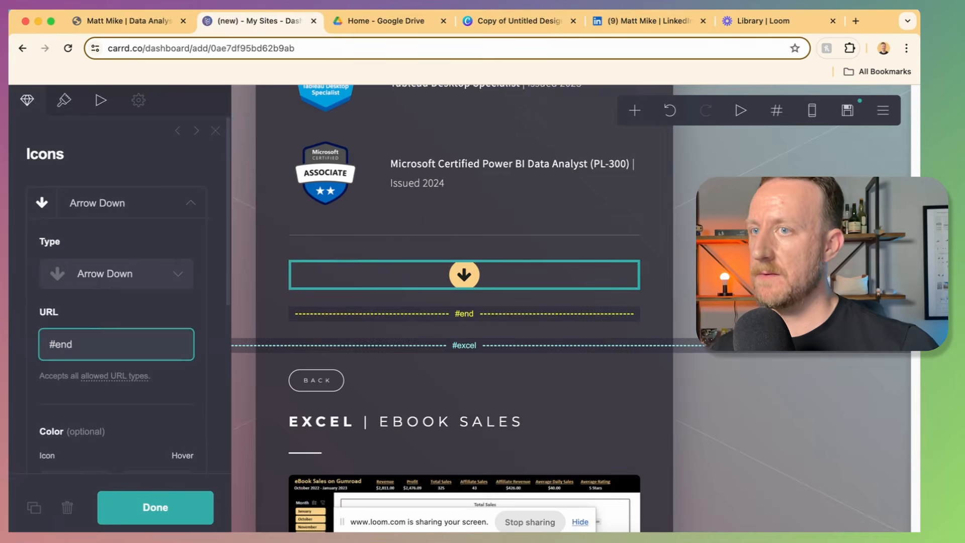
{"action": "scroll", "coordinate": [450, 331], "scroll_direction": "down", "scroll_amount": 10}
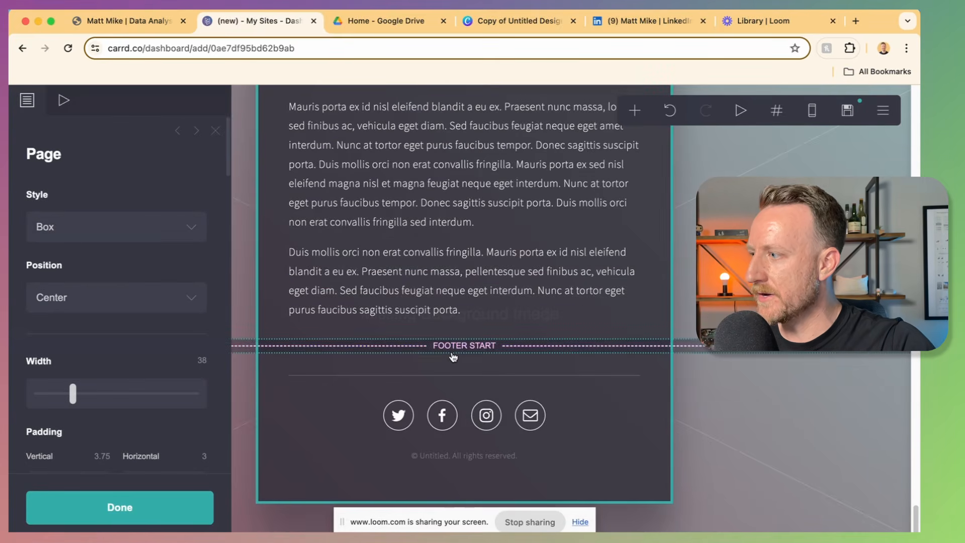
{"action": "left_click", "coordinate": [452, 354]}
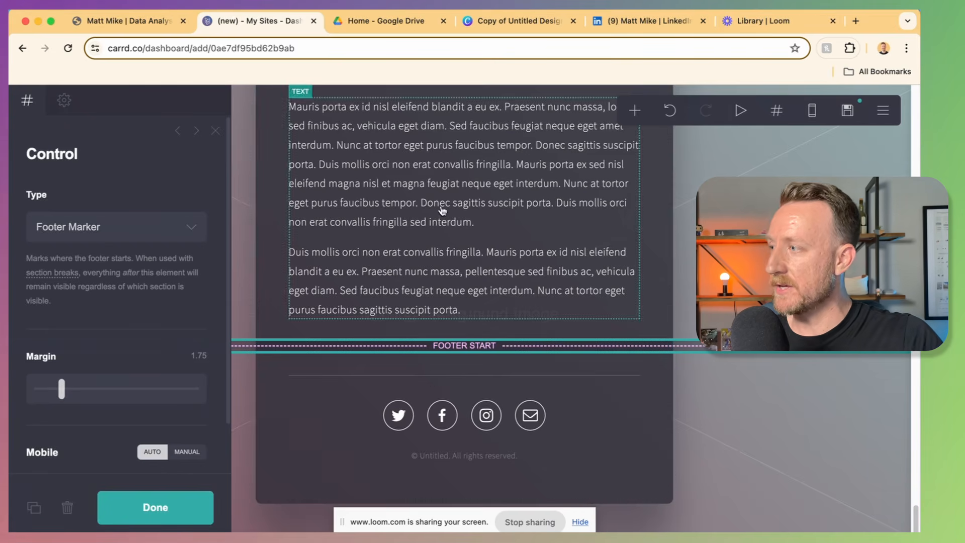
Step: Test where the down-arrow link jumps on the live portfolio site
{"action": "left_click", "coordinate": [160, 20]}
{"action": "scroll", "coordinate": [513, 413], "scroll_direction": "up", "scroll_amount": 10}
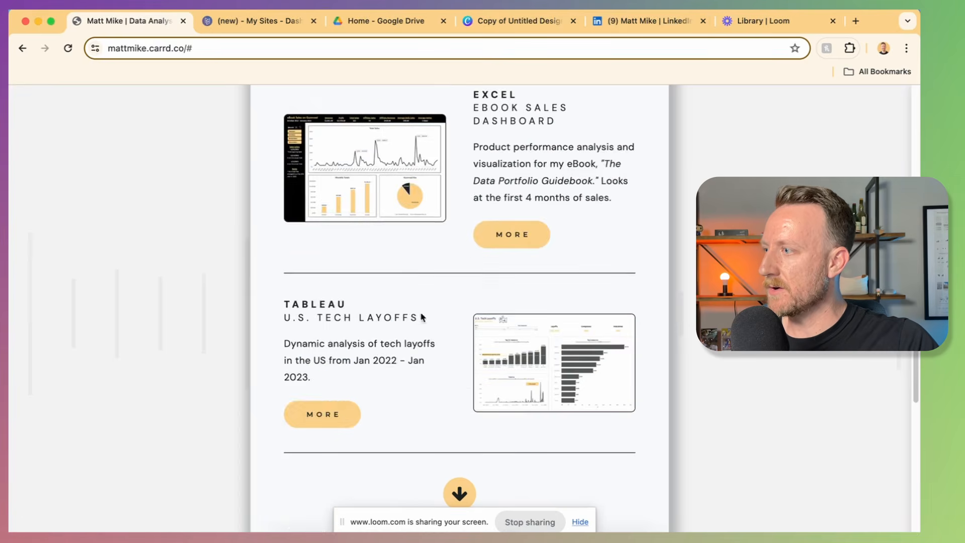
{"action": "left_click", "coordinate": [502, 243]}
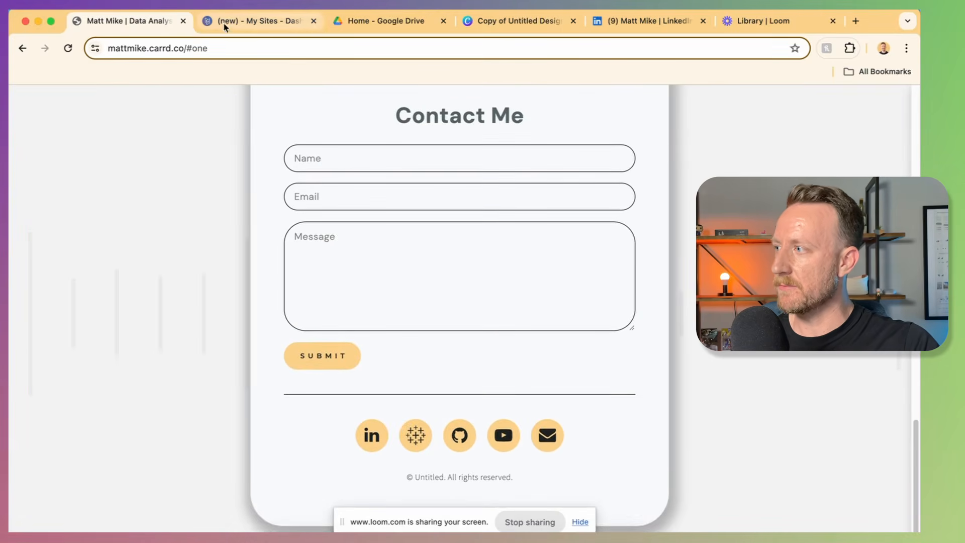
Step: Drag the #end scroll point just below the FOOTER START marker
{"action": "scroll", "coordinate": [174, 210], "scroll_direction": "up", "scroll_amount": 10}
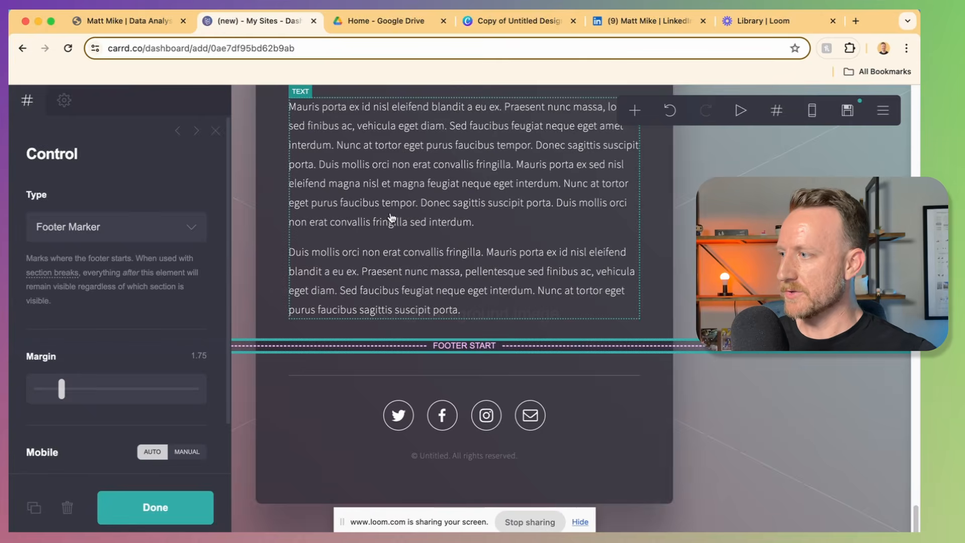
{"action": "scroll", "coordinate": [399, 387], "scroll_direction": "up", "scroll_amount": 15}
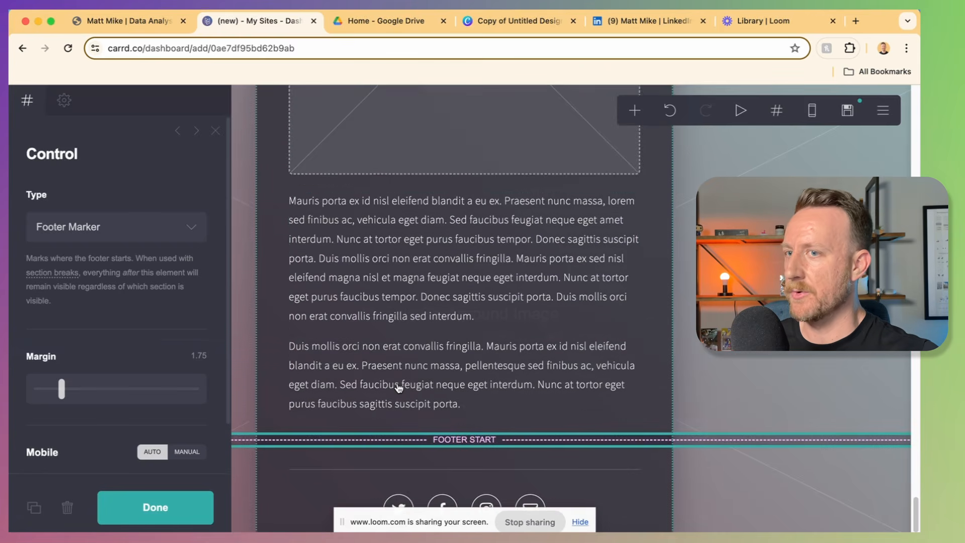
{"action": "scroll", "coordinate": [398, 388], "scroll_direction": "up", "scroll_amount": 10}
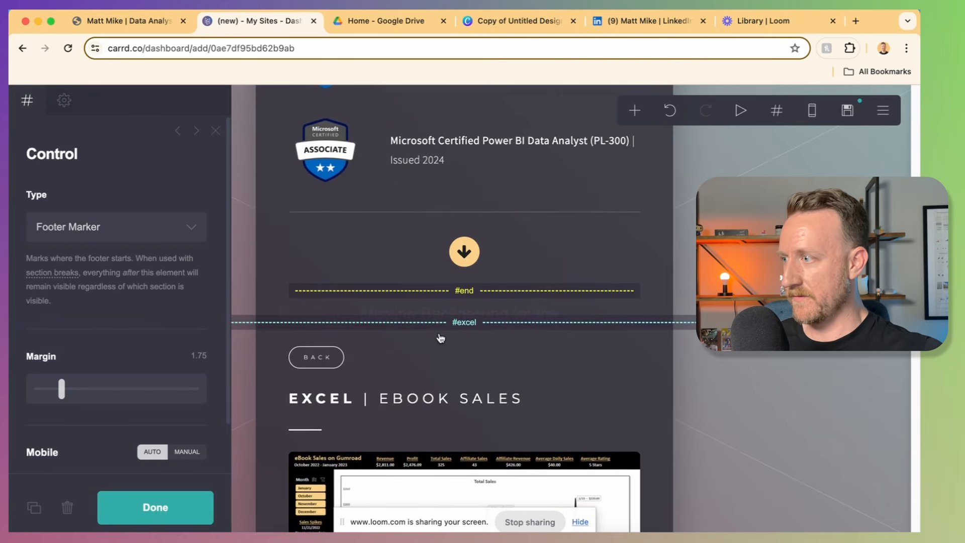
{"action": "left_click_drag", "start_coordinate": [456, 295], "coordinate": [459, 362]}
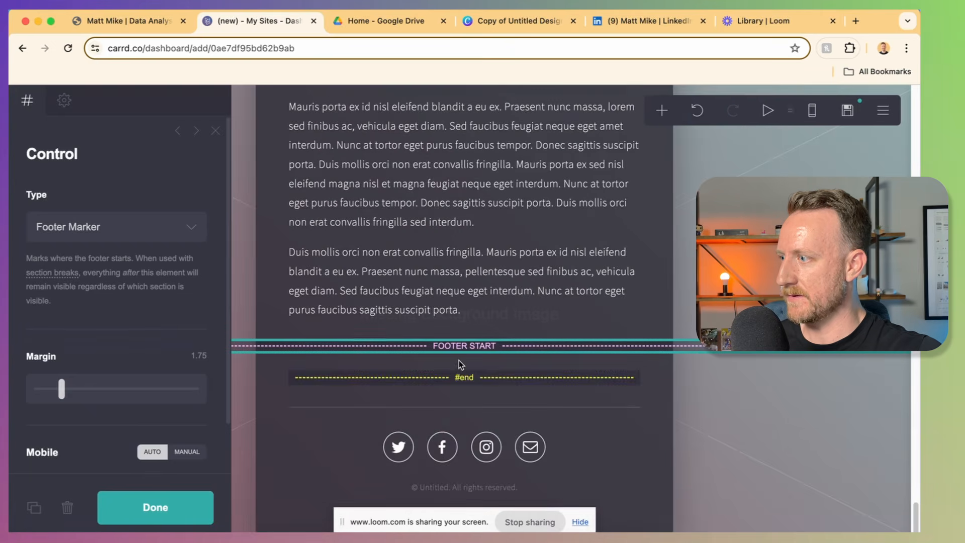
{"action": "scroll", "coordinate": [401, 390], "scroll_direction": "up", "scroll_amount": 10}
{"action": "scroll", "coordinate": [402, 392], "scroll_direction": "up", "scroll_amount": 10}
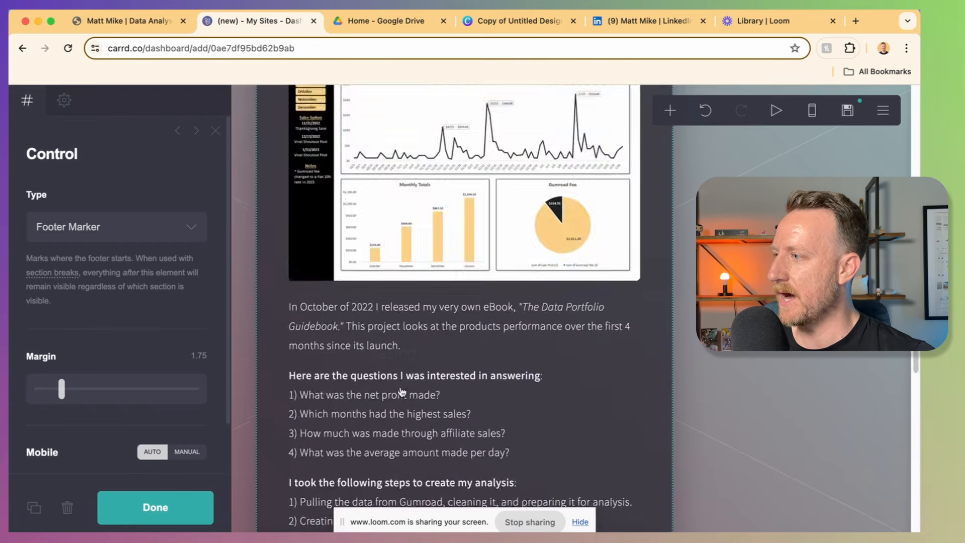
Step: Duplicate the Professional Certifications heading into the footer and retype it as 'Thanks!'
{"action": "left_click", "coordinate": [445, 233]}
{"action": "left_click", "coordinate": [445, 244]}
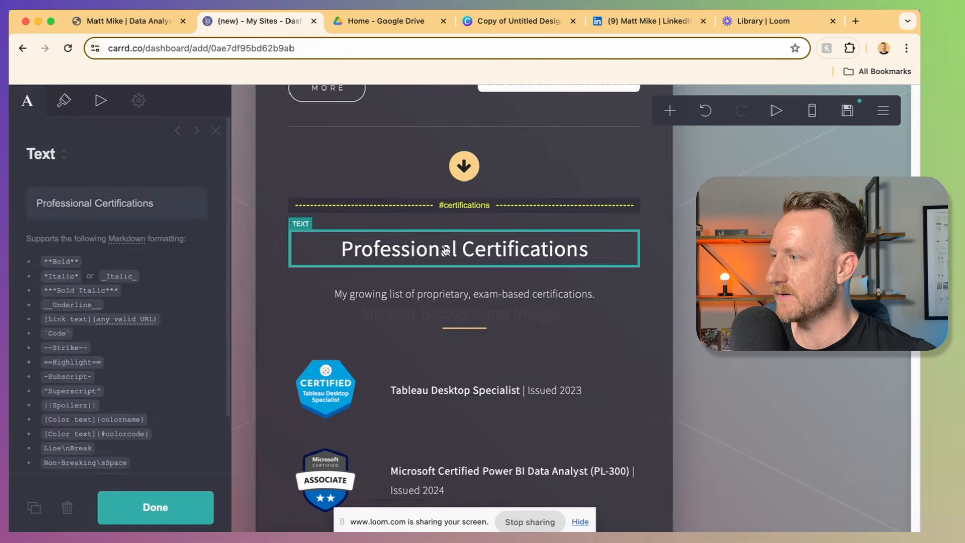
{"action": "key", "text": "super+d"}
{"action": "left_click_drag", "start_coordinate": [432, 328], "coordinate": [369, 332]}
{"action": "triple_click", "coordinate": [83, 196]}
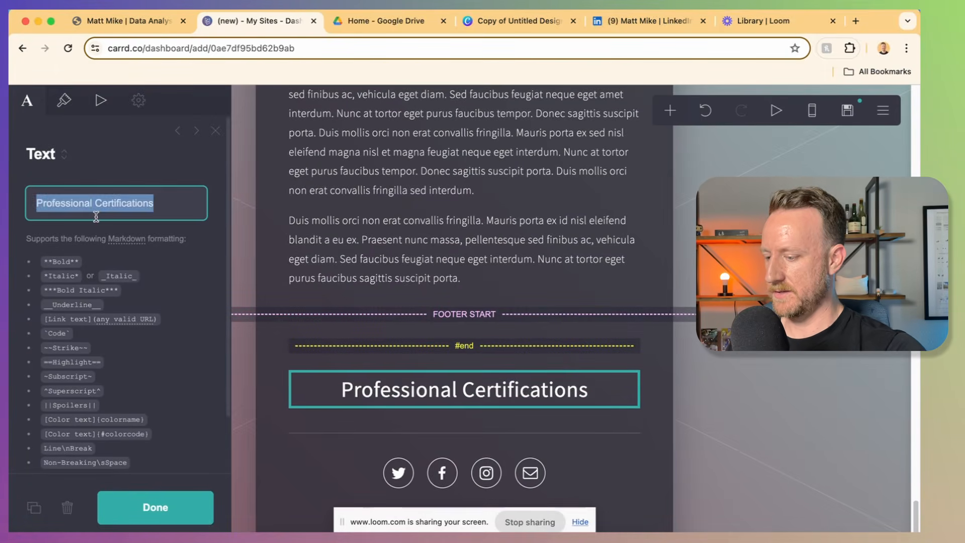
{"action": "type", "text": "Thanks!"}
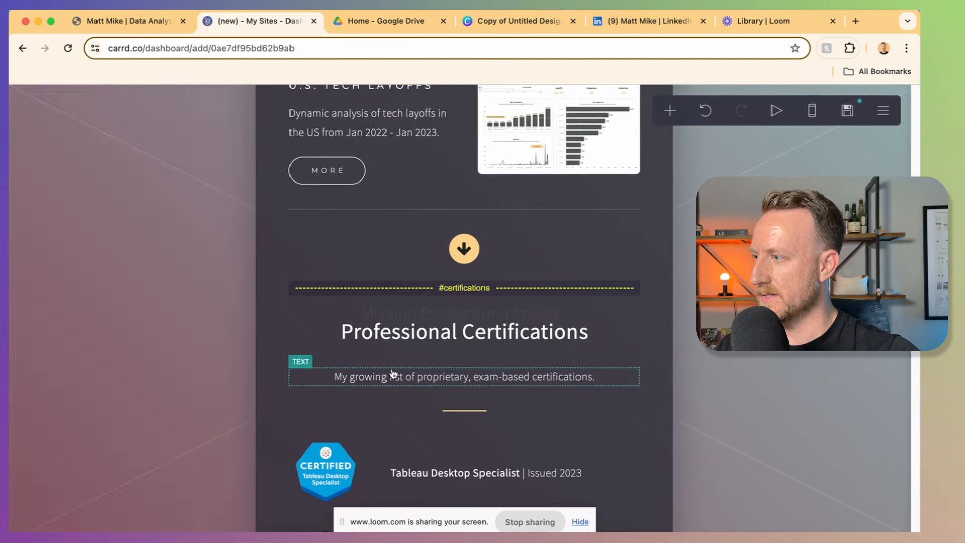
Step: Duplicate the subtitle below Thanks!, replace it with the thank-you message, and left-align it
{"action": "left_click", "coordinate": [397, 375]}
{"action": "left_click", "coordinate": [33, 507]}
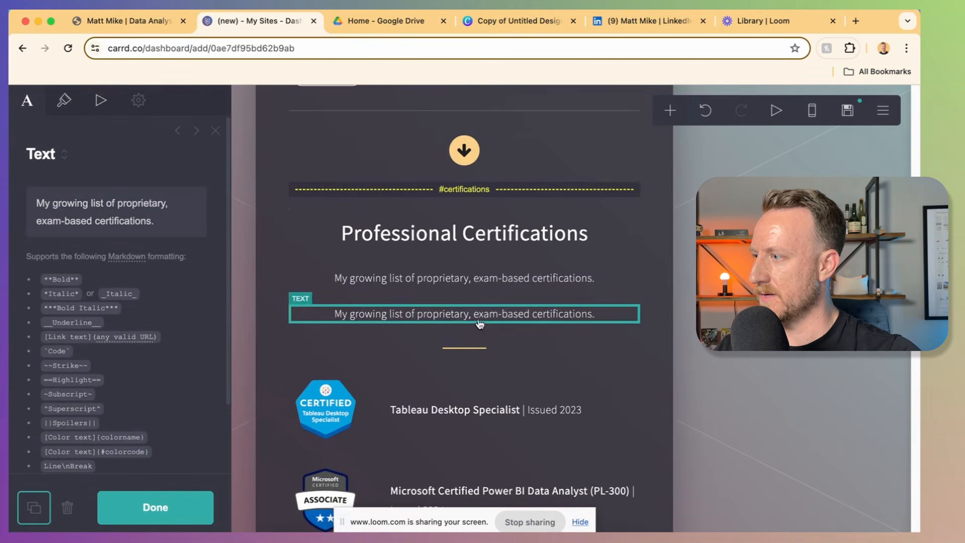
{"action": "left_click_drag", "start_coordinate": [480, 321], "coordinate": [484, 346]}
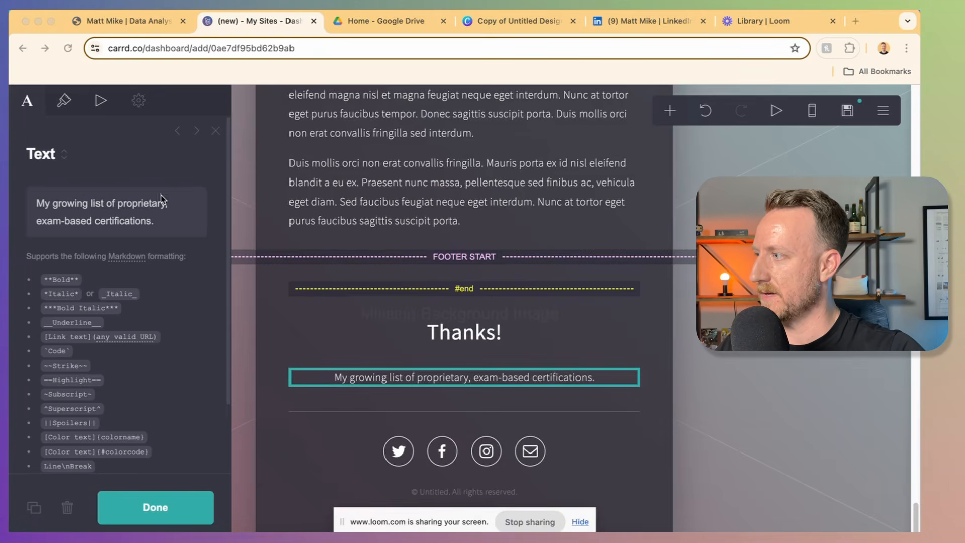
{"action": "double_click", "coordinate": [145, 208]}
{"action": "key", "text": "super+a"}
{"action": "type", "text": "Thank you for taking the time to visit my portfolio! a If you'd like to chat about me joining your team, feel free to email me using the form below 👇"}
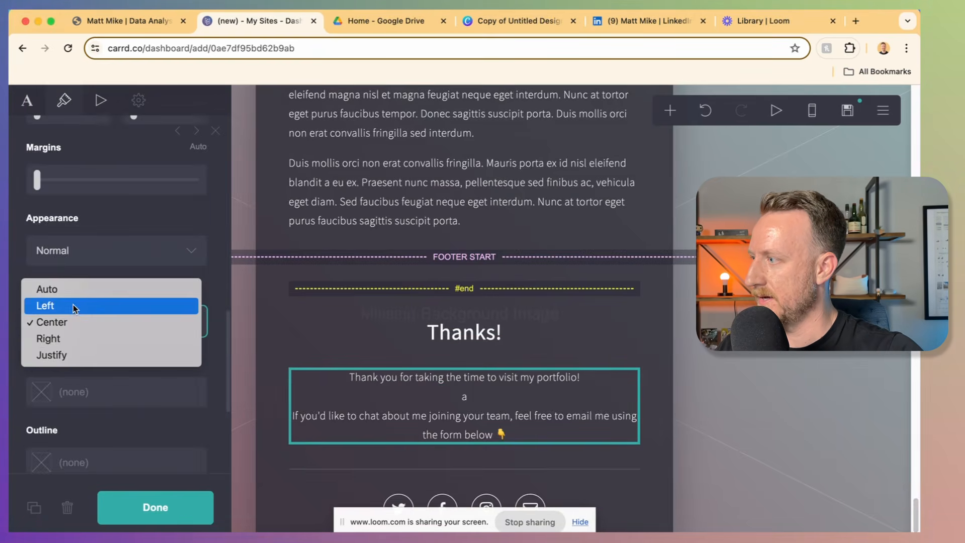
{"action": "left_click", "coordinate": [73, 305]}
Step: Try a smaller text size for the thank-you message, then restore its original size
{"action": "scroll", "coordinate": [78, 236], "scroll_direction": "up", "scroll_amount": 5}
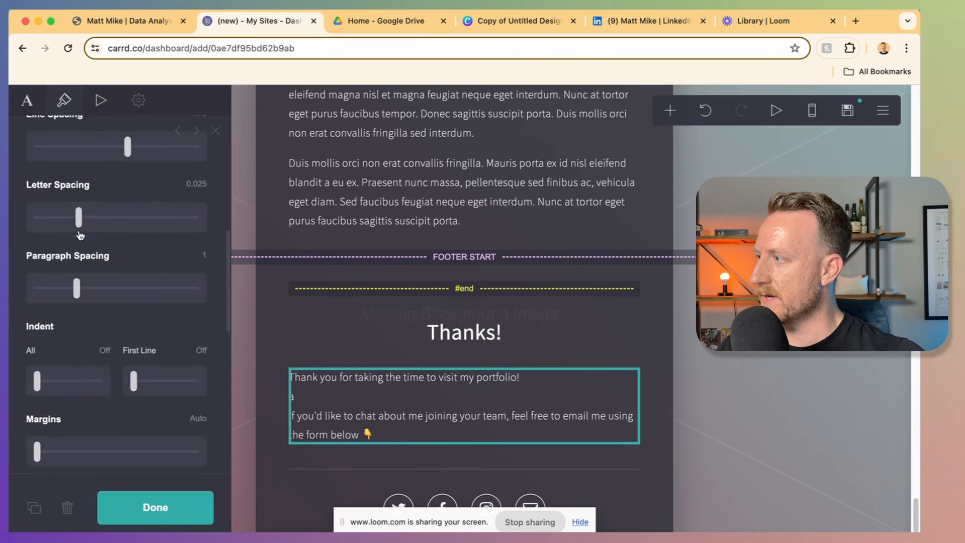
{"action": "scroll", "coordinate": [79, 235], "scroll_direction": "up", "scroll_amount": 5}
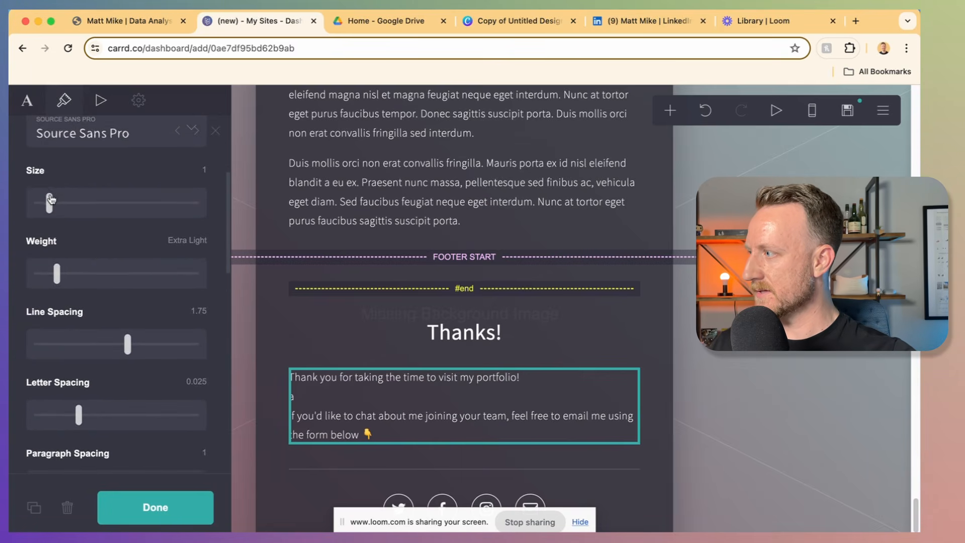
{"action": "left_click_drag", "start_coordinate": [50, 200], "coordinate": [40, 198]}
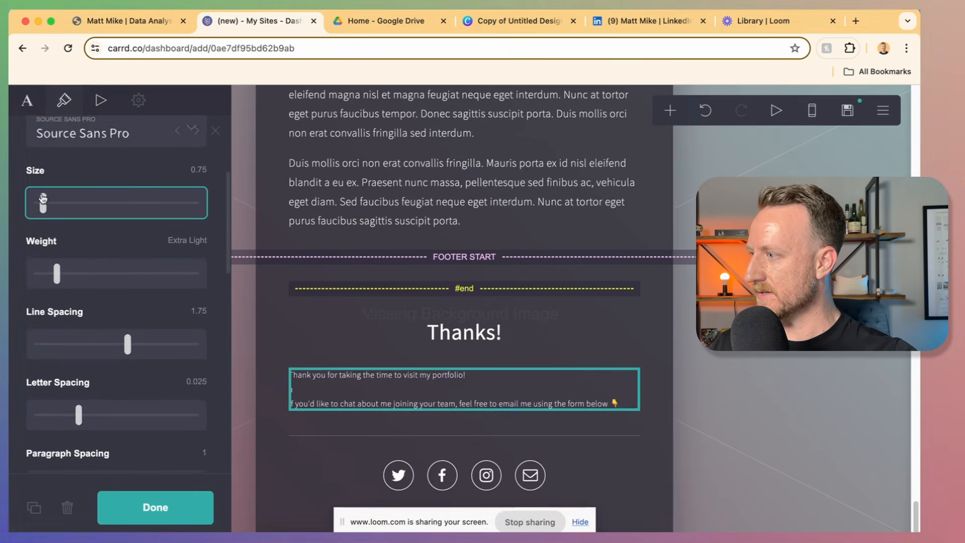
{"action": "left_click_drag", "start_coordinate": [41, 199], "coordinate": [48, 200]}
{"action": "left_click", "coordinate": [684, 358]}
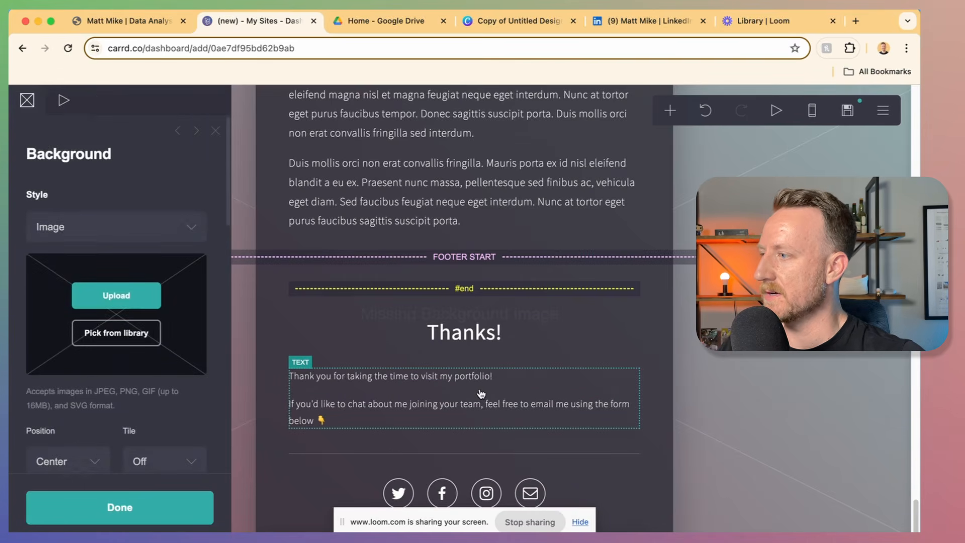
{"action": "left_click", "coordinate": [503, 454]}
{"action": "scroll", "coordinate": [516, 410], "scroll_direction": "down", "scroll_amount": 2}
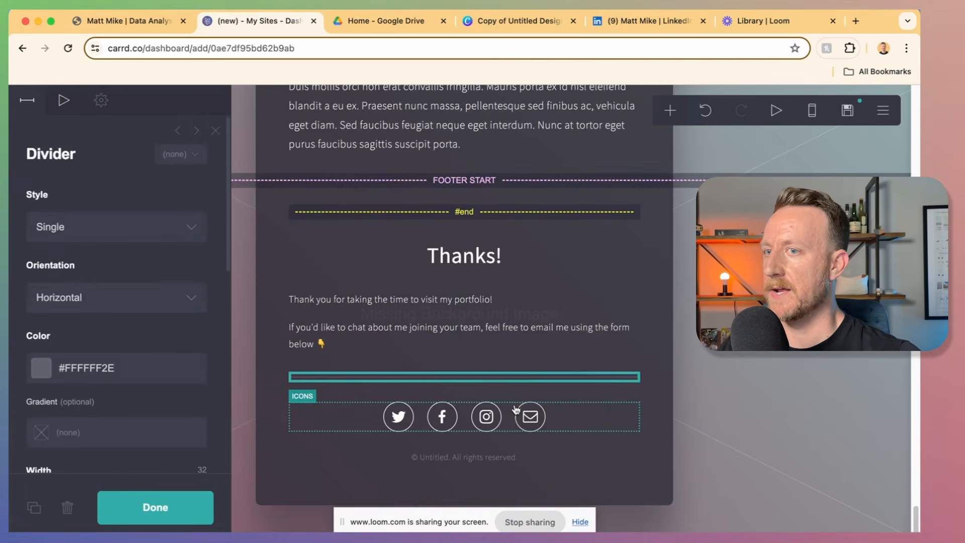
{"action": "left_click", "coordinate": [464, 256]}
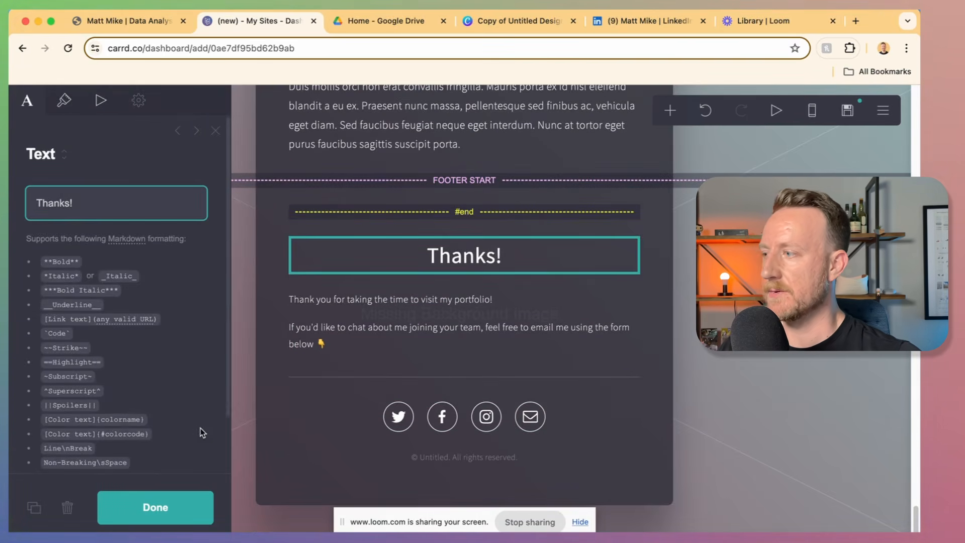
Step: Duplicate the Thanks! heading below the message and retype it as 'Contact Me'
{"action": "left_click", "coordinate": [33, 507]}
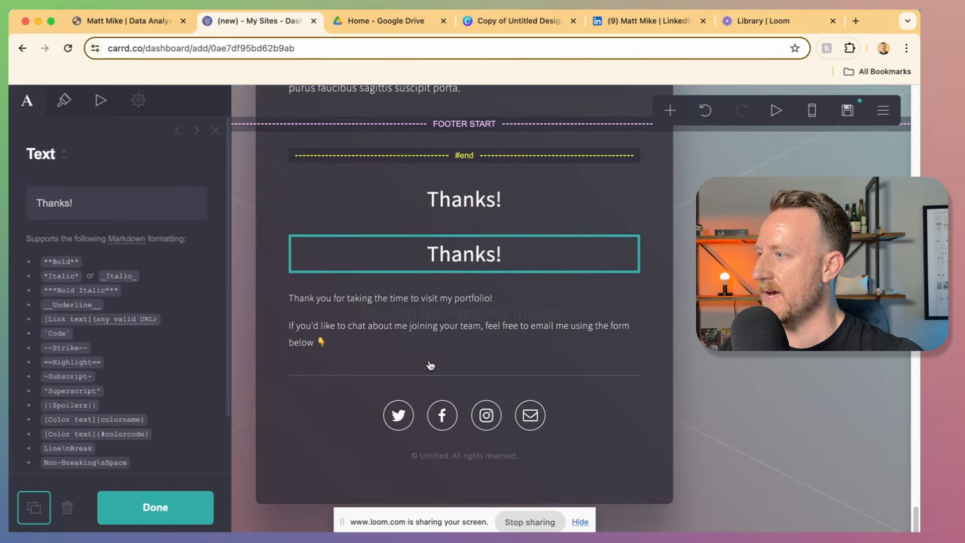
{"action": "left_click_drag", "start_coordinate": [443, 253], "coordinate": [443, 364]}
{"action": "left_click", "coordinate": [75, 204]}
{"action": "triple_click", "coordinate": [75, 204]}
{"action": "type", "text": "C"}
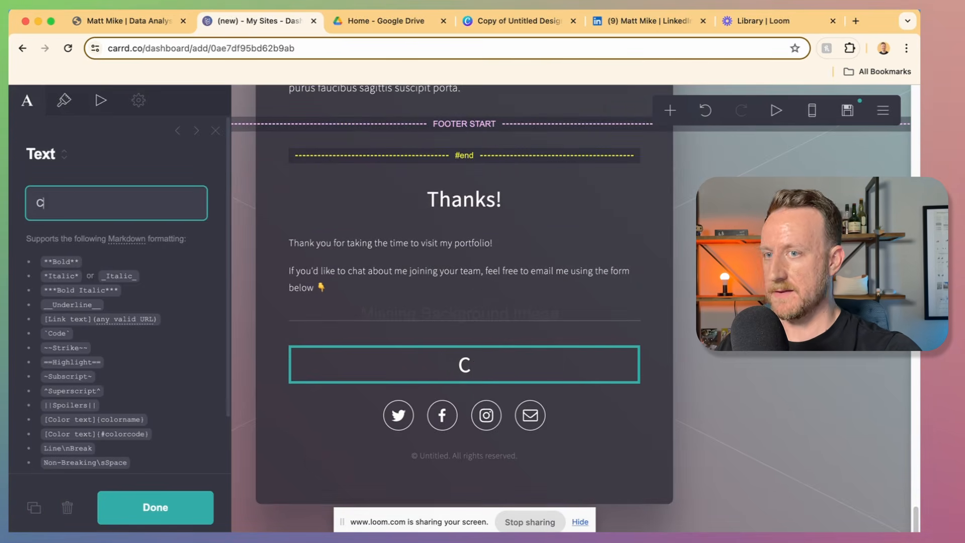
{"action": "type", "text": "ontact Me"}
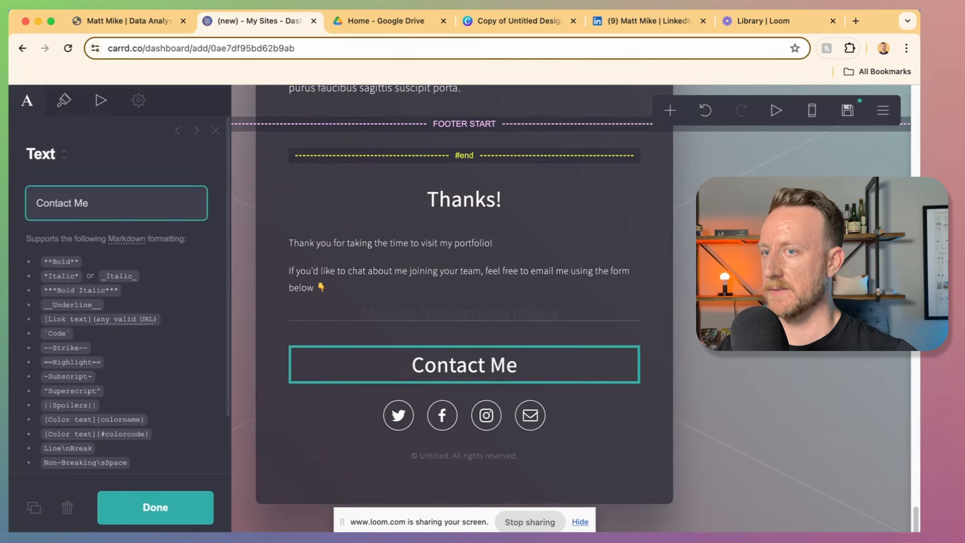
Step: Add a contact form below Contact Me and widen it from 25 to 32
{"action": "left_click", "coordinate": [670, 110]}
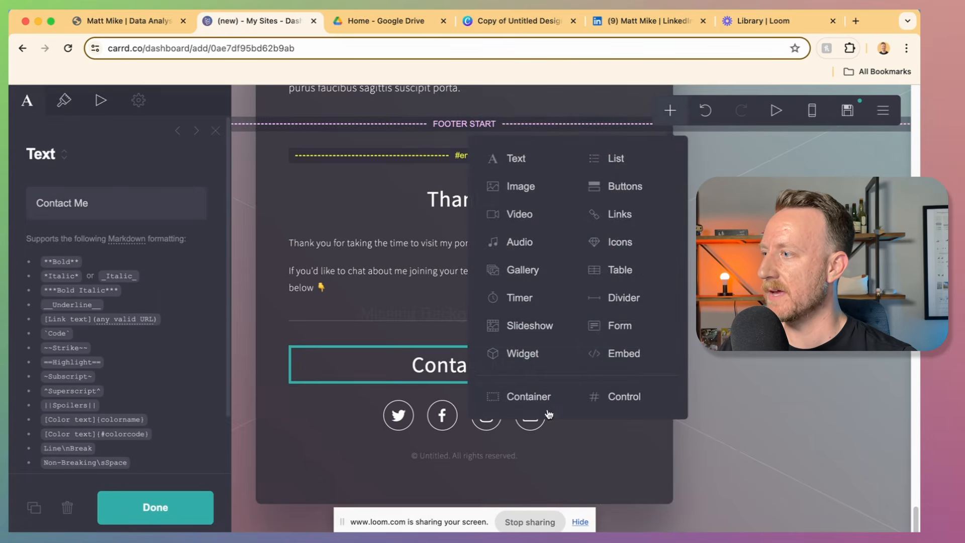
{"action": "left_click", "coordinate": [596, 328]}
{"action": "left_click", "coordinate": [64, 100]}
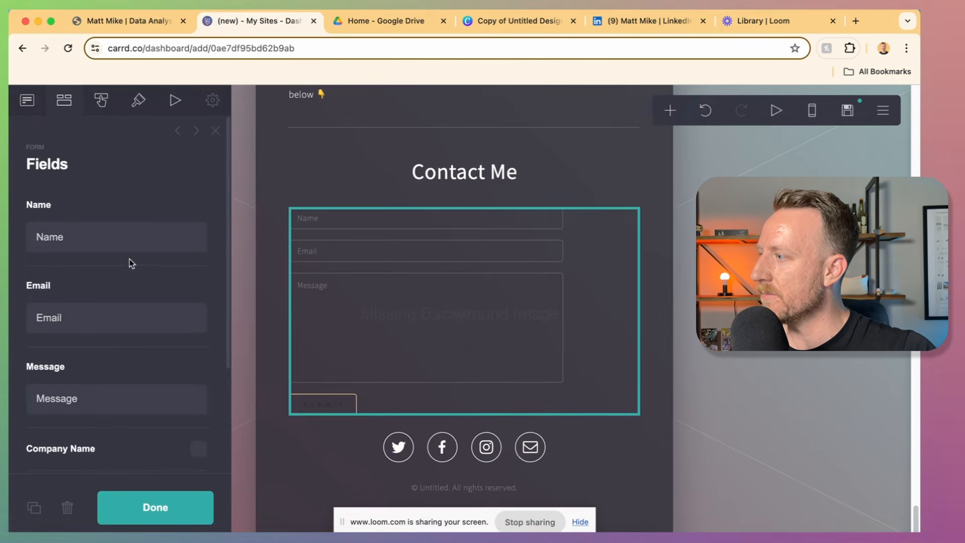
{"action": "left_click", "coordinate": [28, 102]}
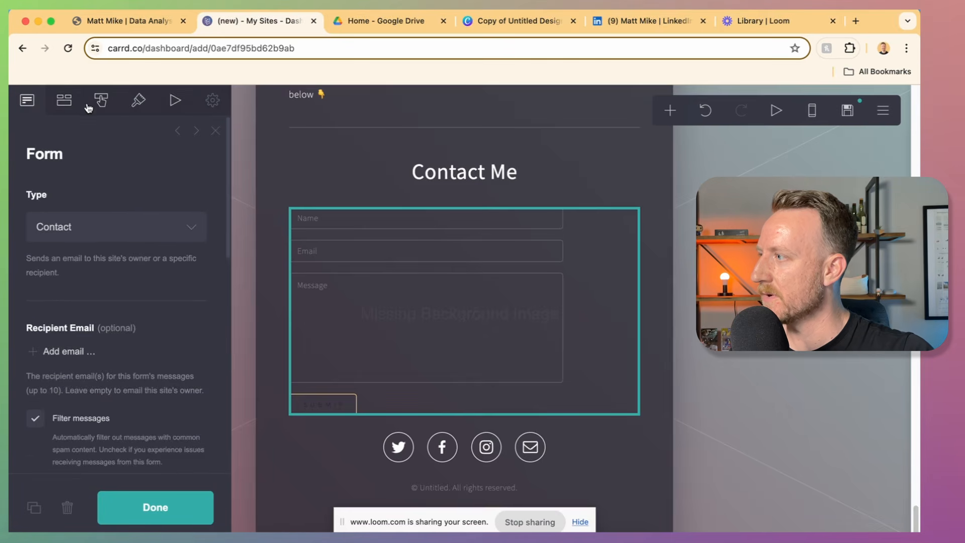
{"action": "left_click", "coordinate": [64, 100]}
{"action": "left_click", "coordinate": [103, 100]}
{"action": "left_click", "coordinate": [138, 100]}
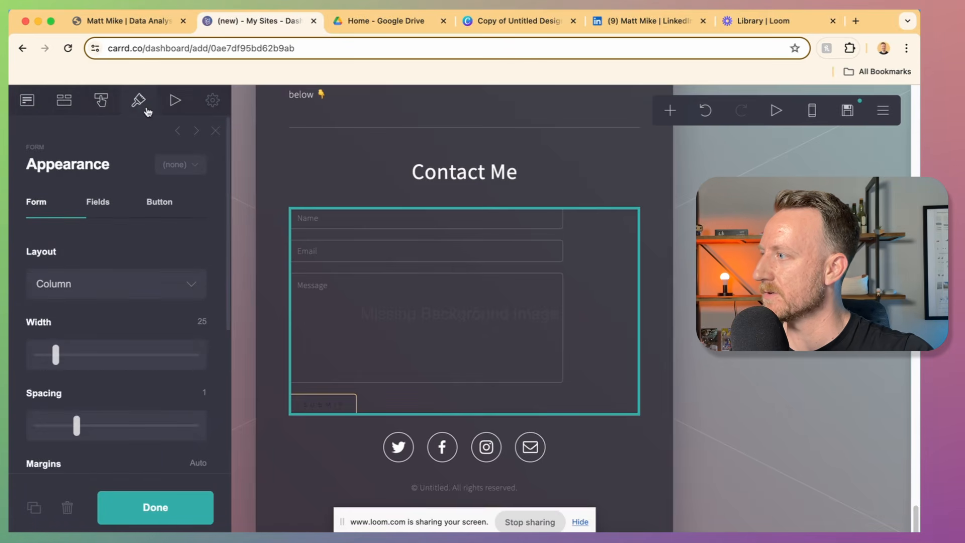
{"action": "left_click_drag", "start_coordinate": [66, 364], "coordinate": [69, 356]}
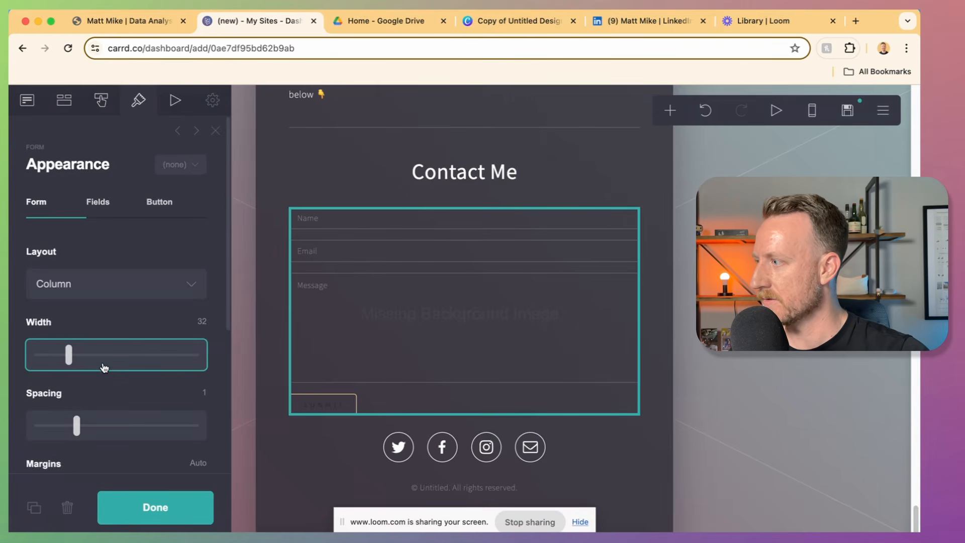
Step: Adjust the form fields' corner rounding in their appearance settings
{"action": "scroll", "coordinate": [103, 366], "scroll_direction": "down", "scroll_amount": 5}
{"action": "scroll", "coordinate": [103, 366], "scroll_direction": "up", "scroll_amount": 5}
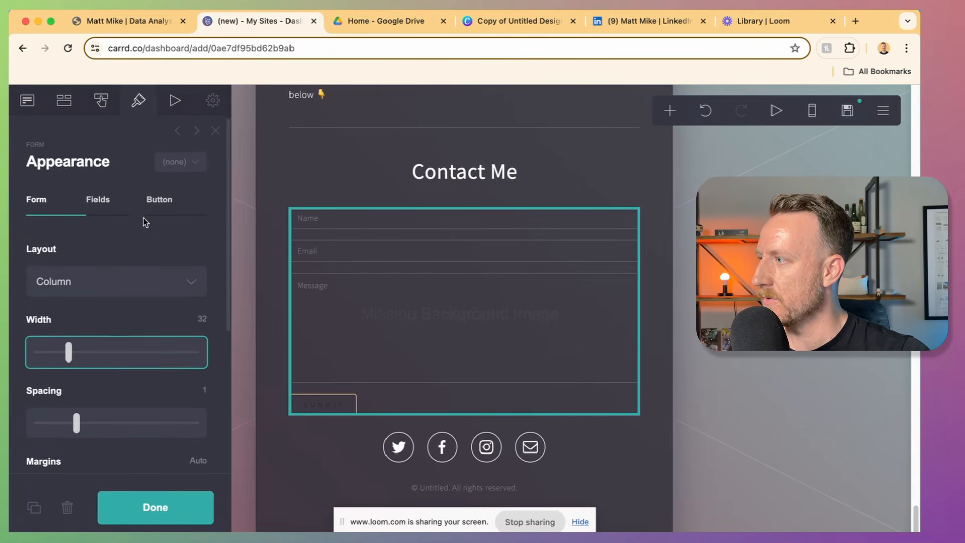
{"action": "left_click", "coordinate": [98, 199]}
{"action": "scroll", "coordinate": [99, 323], "scroll_direction": "down", "scroll_amount": 3}
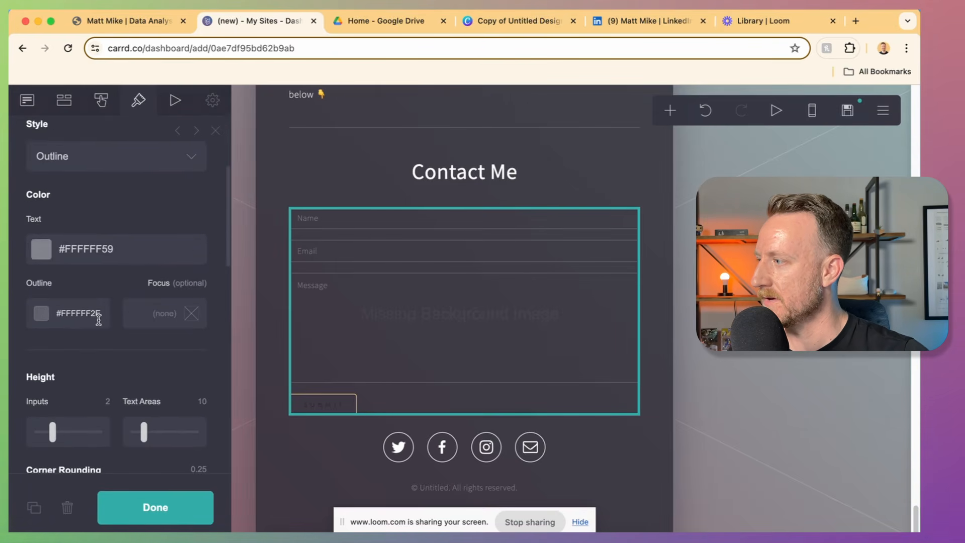
{"action": "scroll", "coordinate": [98, 319], "scroll_direction": "down", "scroll_amount": 3}
{"action": "left_click", "coordinate": [196, 297]}
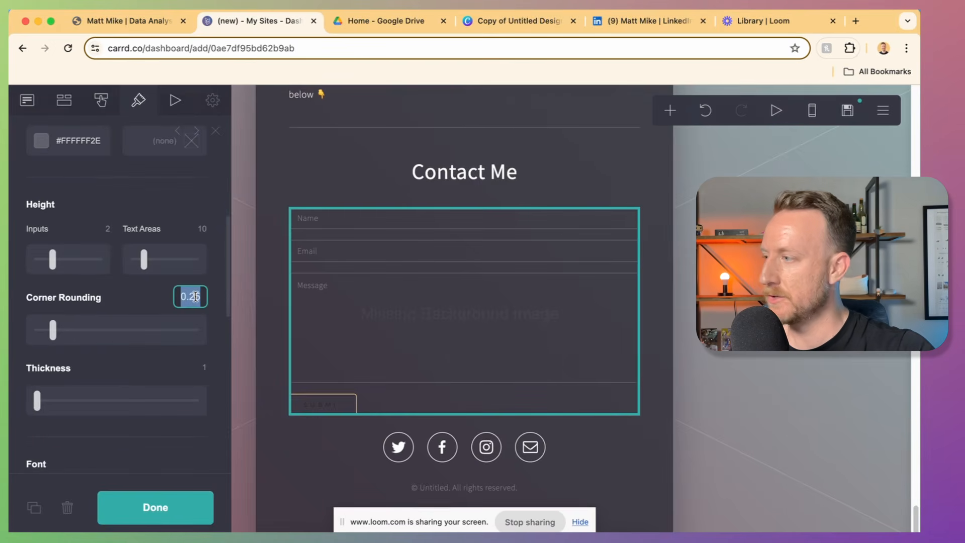
Step: Add an icon row under the Data Analyst subtitle with a LinkedIn icon linked to the profile URL
{"action": "type", "text": "2"}
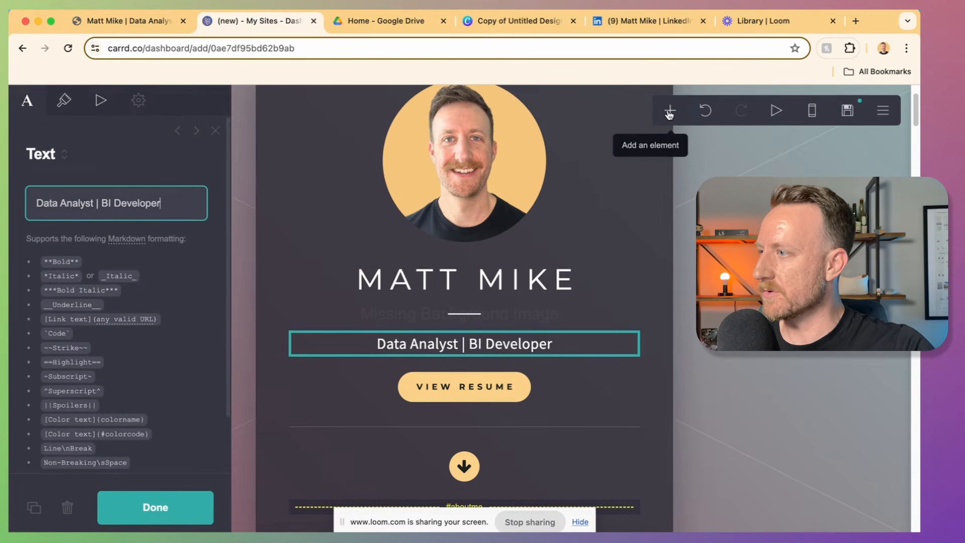
{"action": "left_click", "coordinate": [670, 112]}
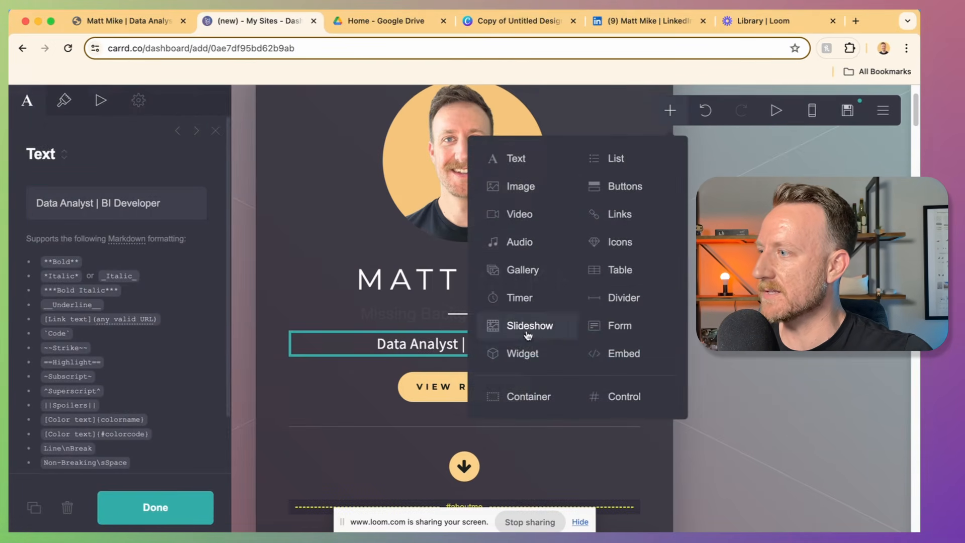
{"action": "left_click", "coordinate": [621, 240]}
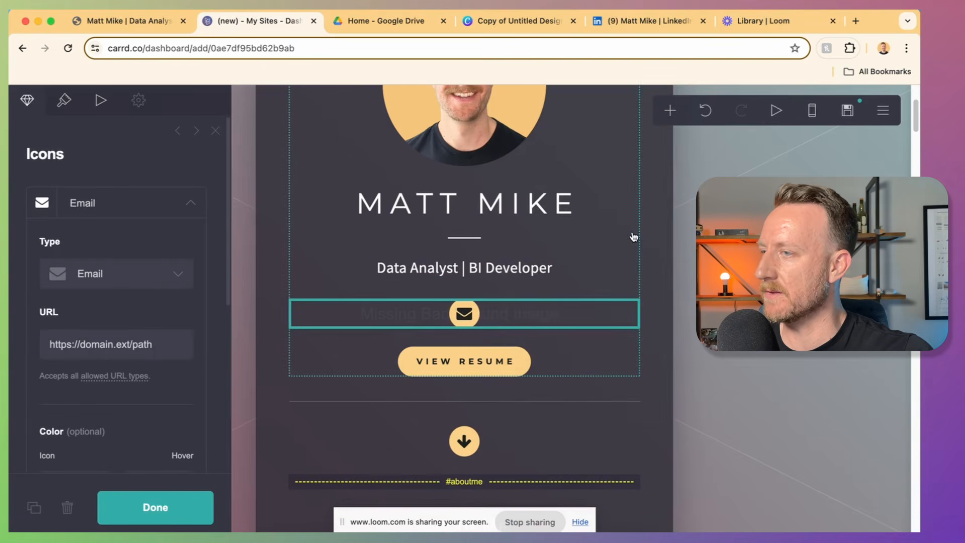
{"action": "left_click", "coordinate": [71, 266]}
{"action": "key", "text": "l"}
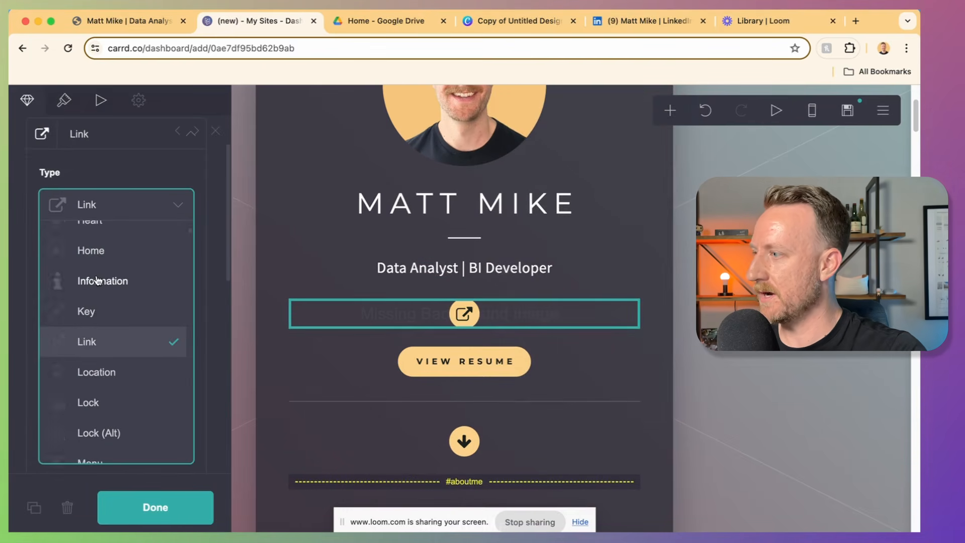
{"action": "left_click", "coordinate": [96, 276]}
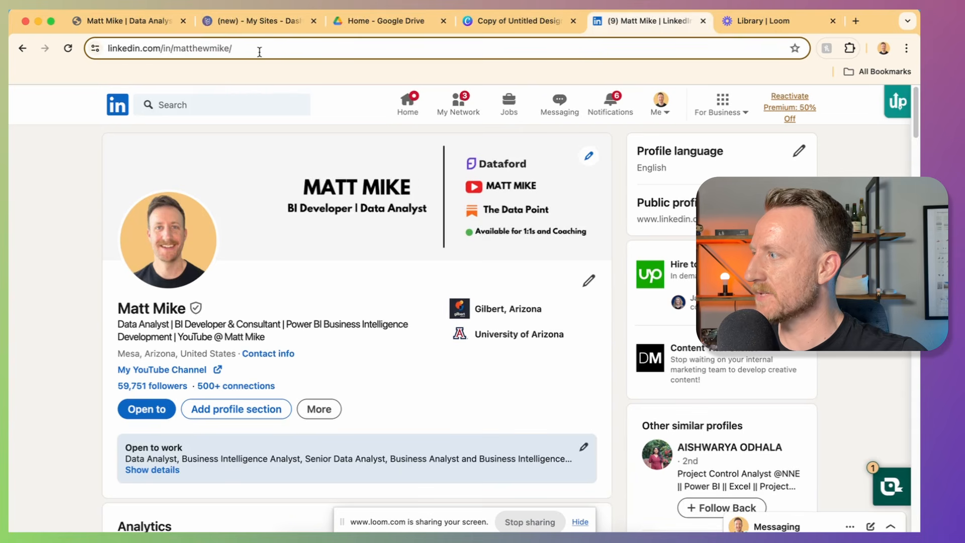
{"action": "left_click", "coordinate": [260, 51]}
{"action": "double_click", "coordinate": [259, 52]}
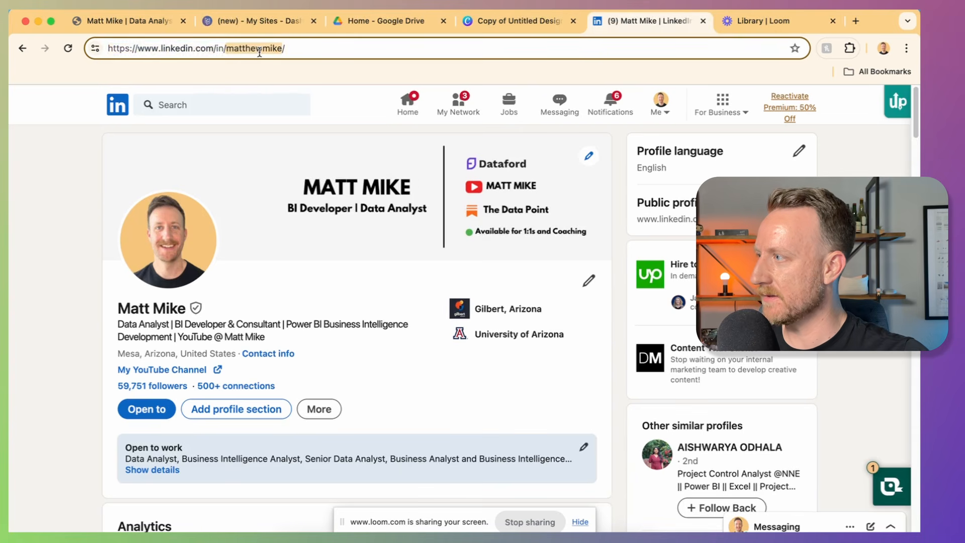
{"action": "key", "text": "super+a"}
{"action": "key", "text": "super+c"}
{"action": "left_click", "coordinate": [273, 23]}
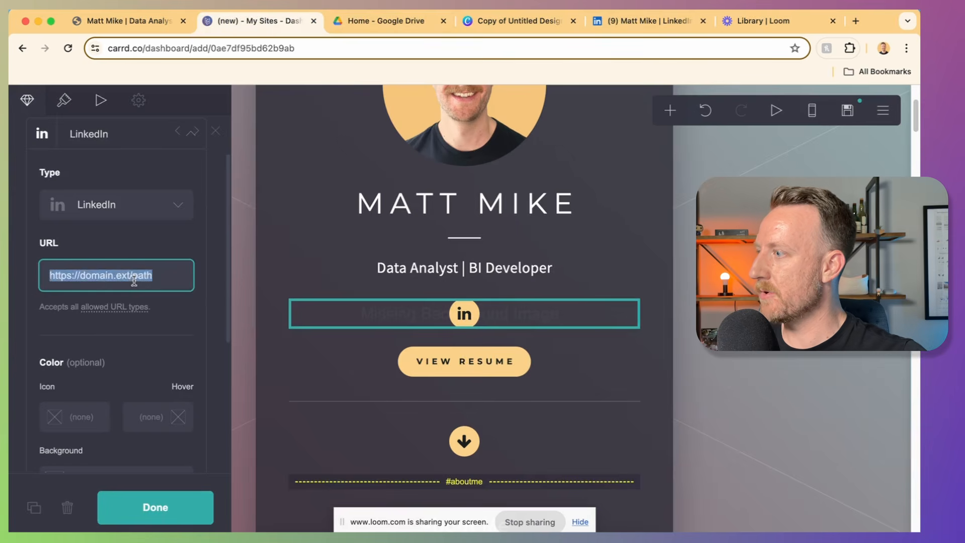
{"action": "key", "text": "super+v"}
Step: Collapse the LinkedIn item and add a second icon to the row
{"action": "scroll", "coordinate": [122, 211], "scroll_direction": "up", "scroll_amount": 2}
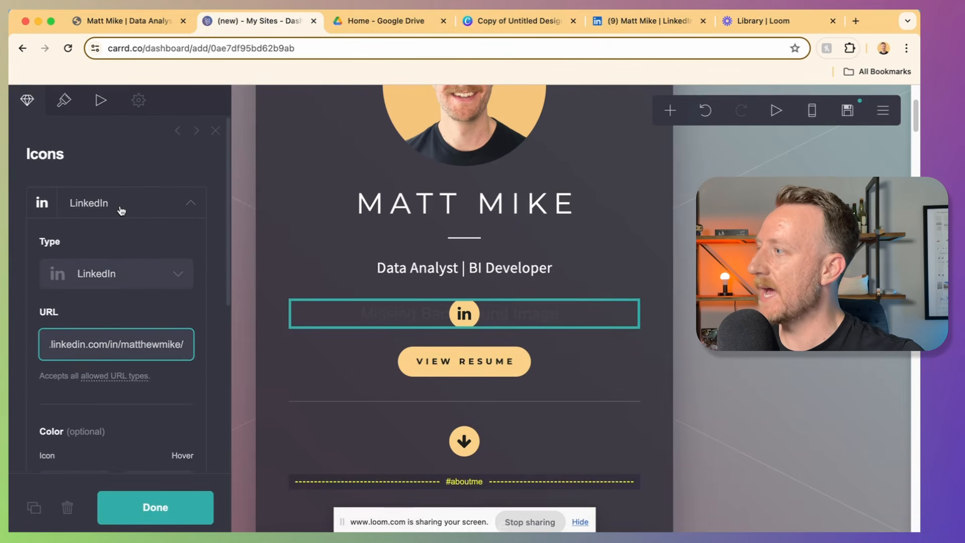
{"action": "left_click", "coordinate": [107, 204]}
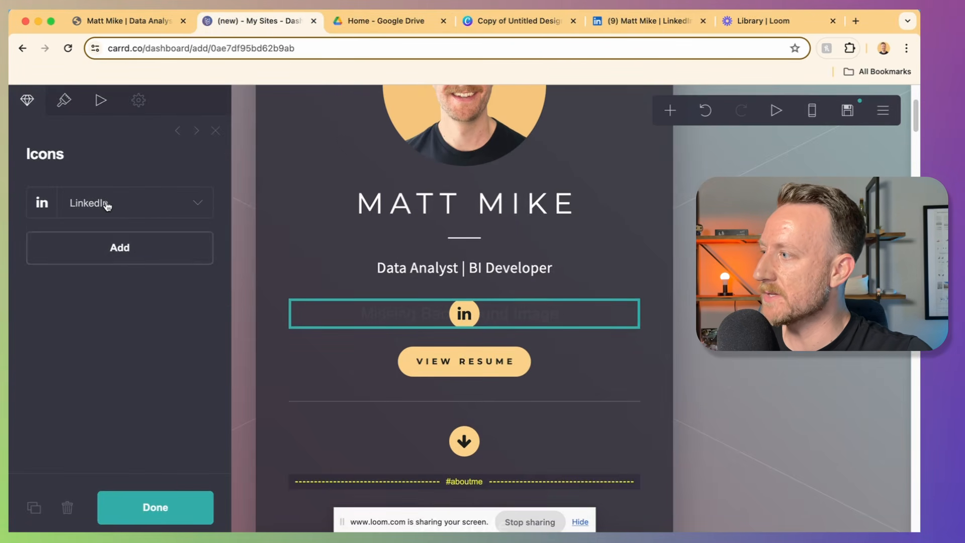
{"action": "left_click", "coordinate": [130, 258]}
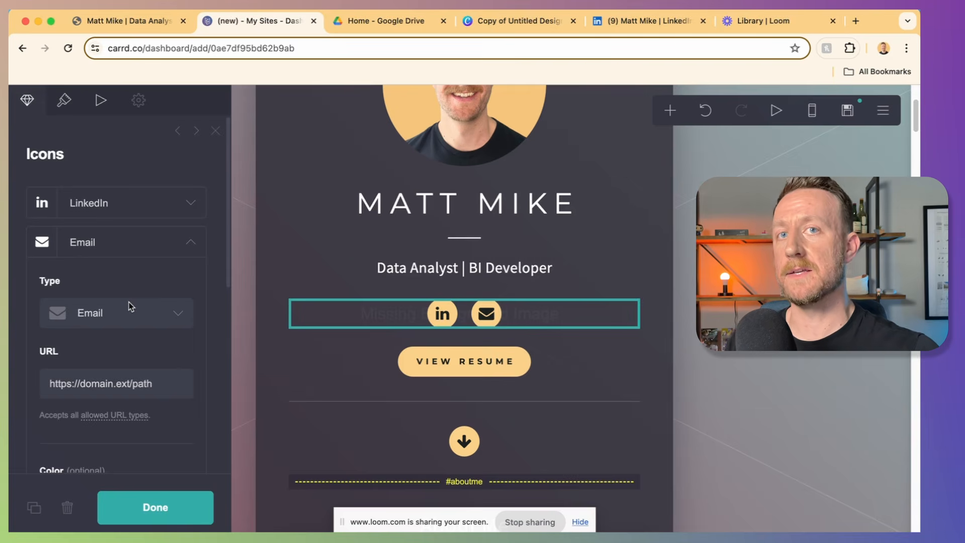
Step: Make the new icon an Email link whose URL is mailto: followed by a Gmail address
{"action": "left_click", "coordinate": [89, 324]}
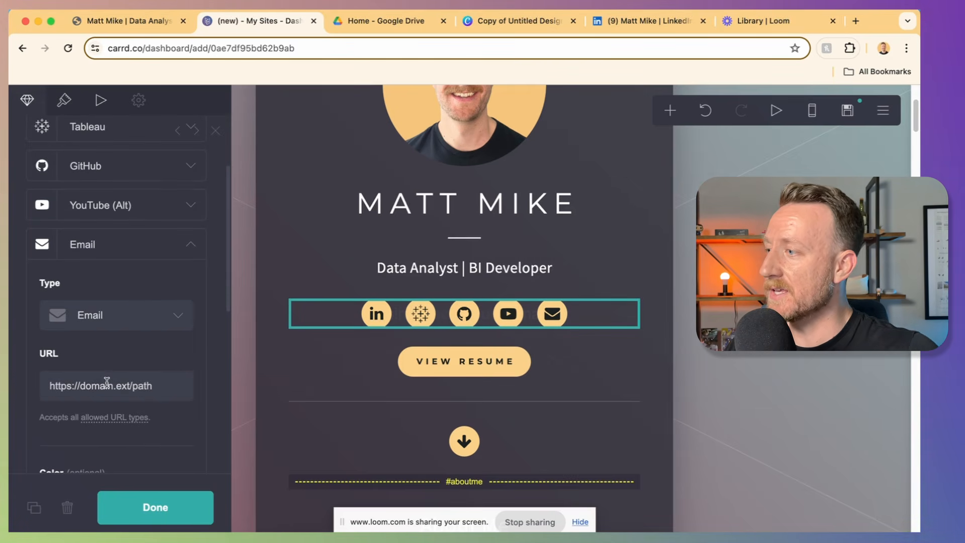
{"action": "left_click", "coordinate": [107, 384]}
{"action": "key", "text": "super+a"}
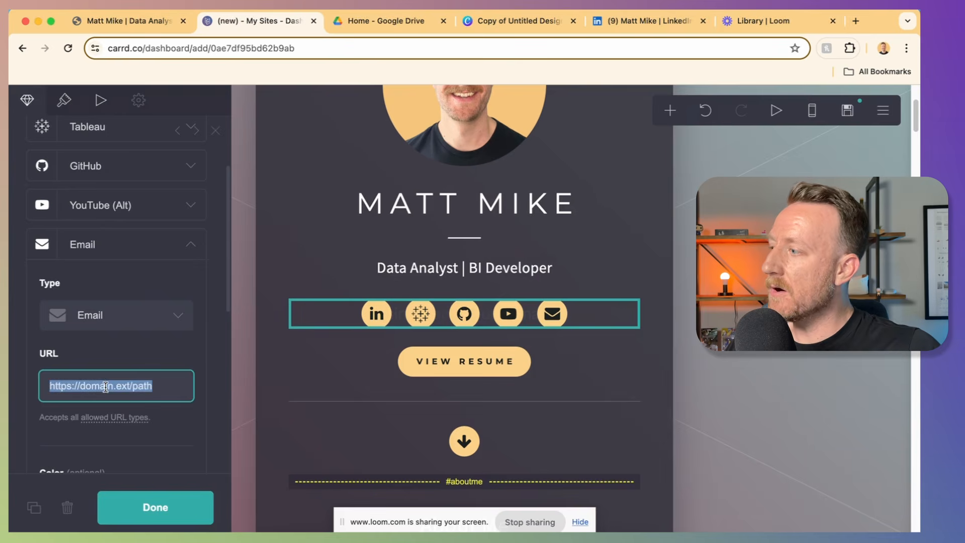
{"action": "type", "text": "mail"}
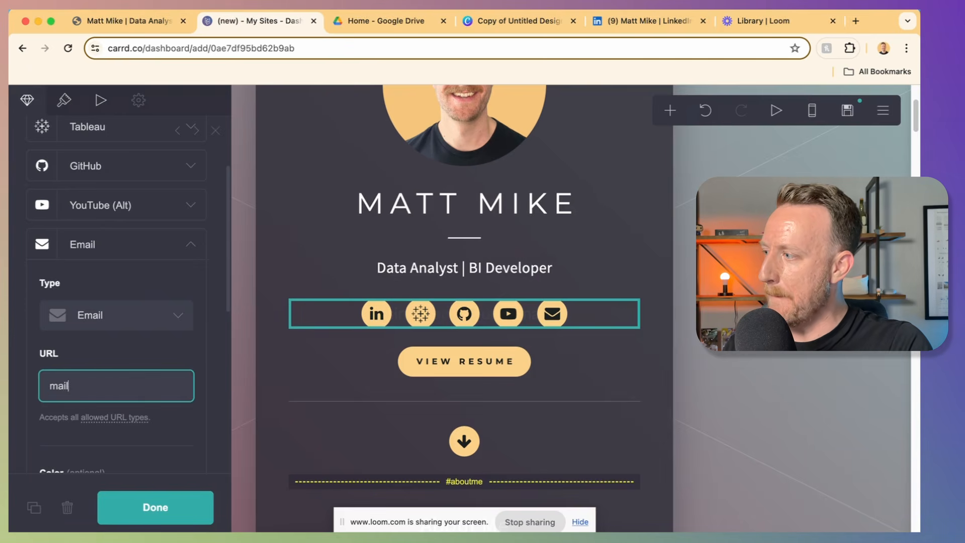
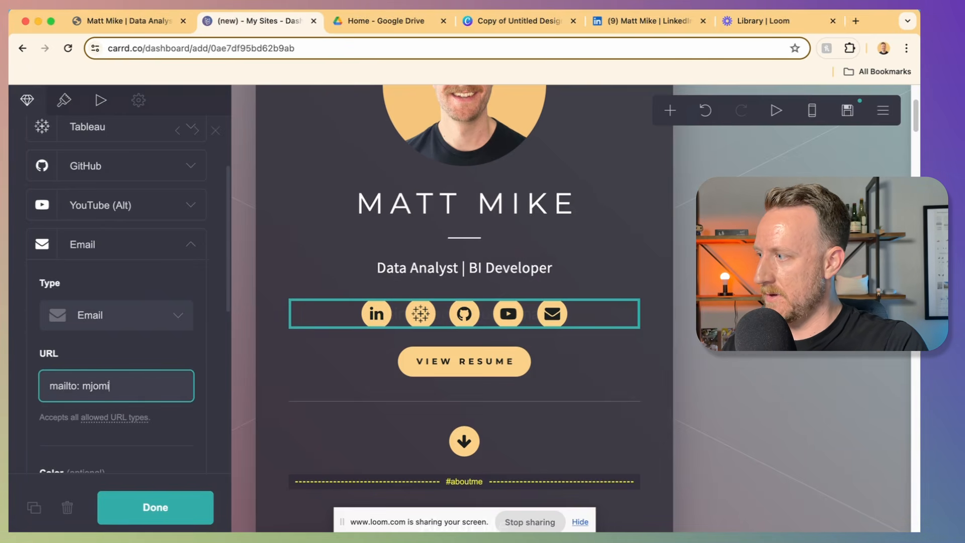
{"action": "key", "text": "alt+Left"}
{"action": "key", "text": "End"}
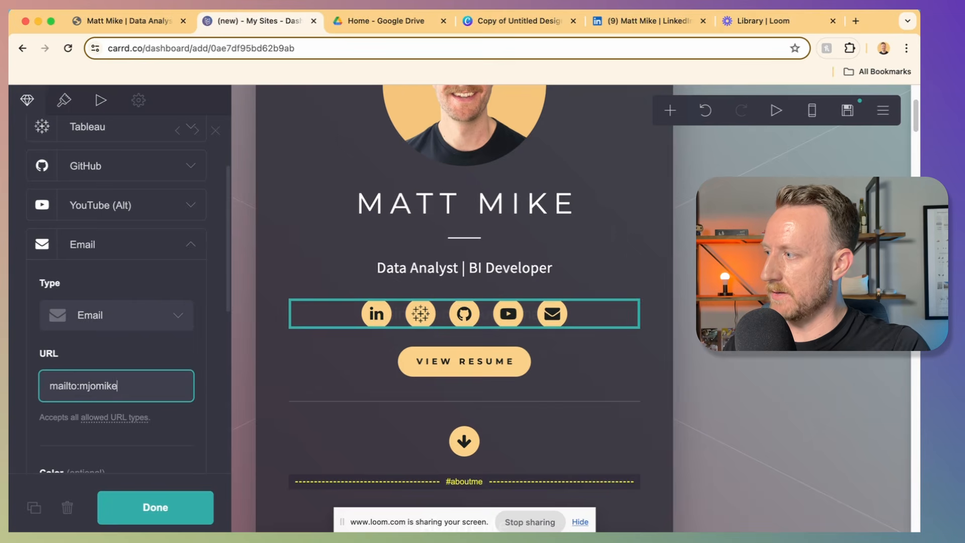
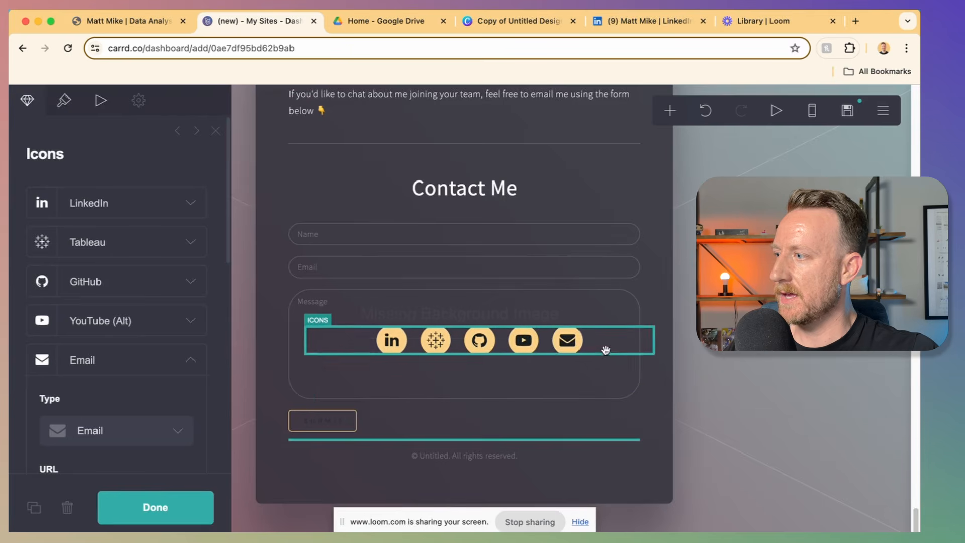
Step: Move the social icons row below the contact form's Submit button
{"action": "left_click_drag", "start_coordinate": [608, 347], "coordinate": [591, 433]}
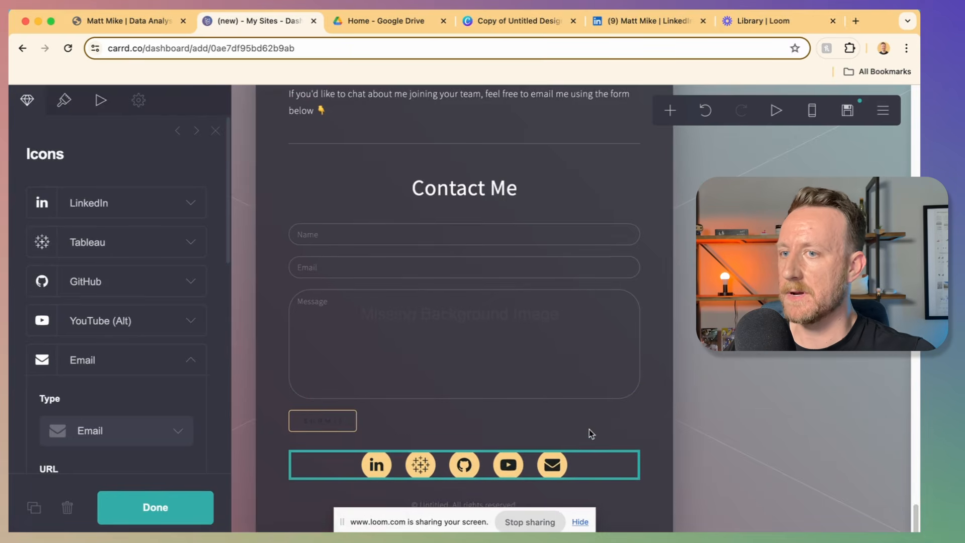
{"action": "scroll", "coordinate": [360, 132], "scroll_direction": "down", "scroll_amount": 2}
{"action": "scroll", "coordinate": [360, 133], "scroll_direction": "up", "scroll_amount": 1}
Step: Duplicate the divider above Contact Me and place the copy between Submit and the icons
{"action": "left_click", "coordinate": [387, 121]}
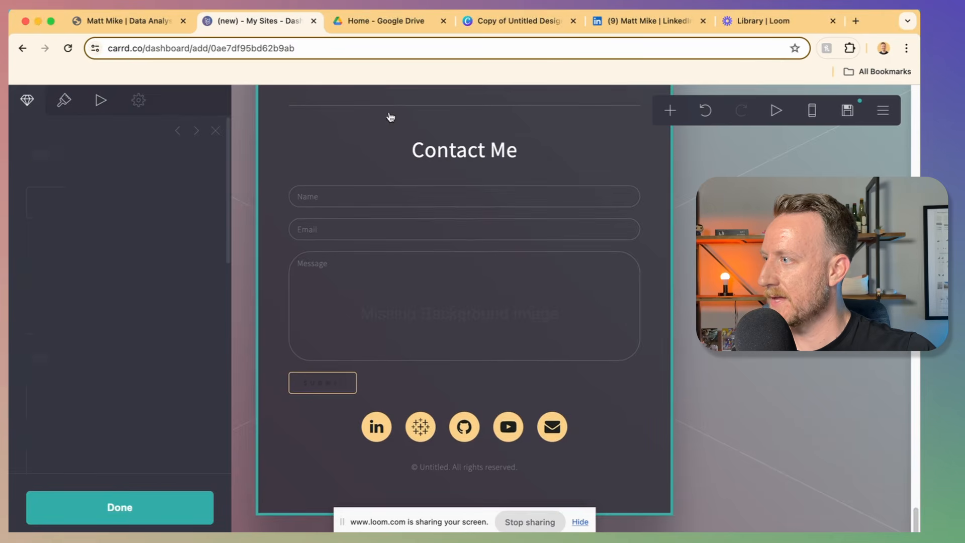
{"action": "left_click", "coordinate": [380, 106]}
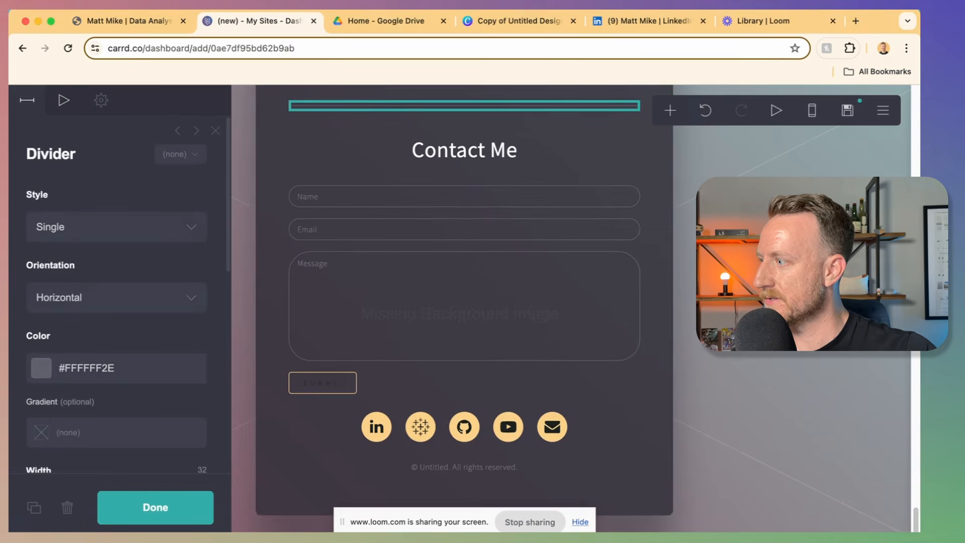
{"action": "left_click", "coordinate": [35, 508]}
{"action": "left_click_drag", "start_coordinate": [348, 318], "coordinate": [437, 388]}
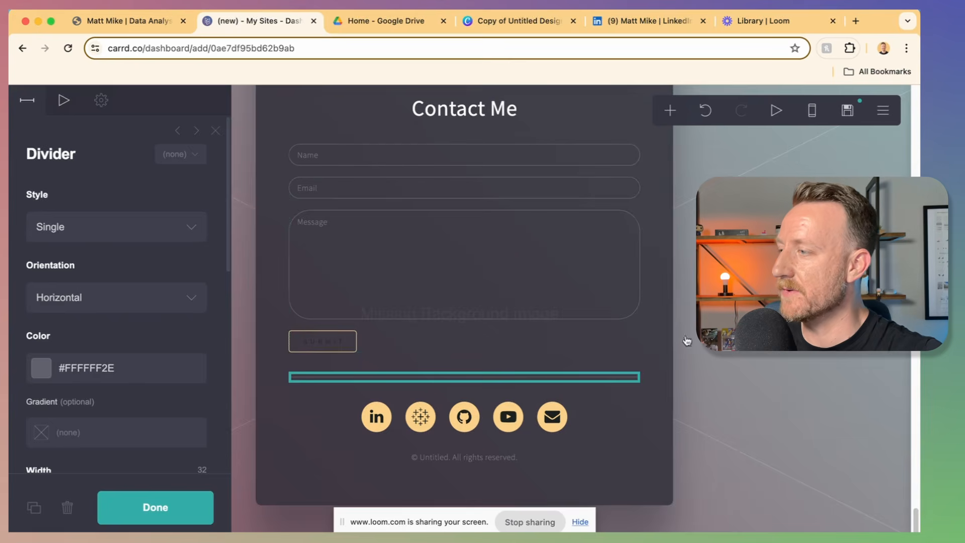
{"action": "scroll", "coordinate": [686, 338], "scroll_direction": "up", "scroll_amount": 12}
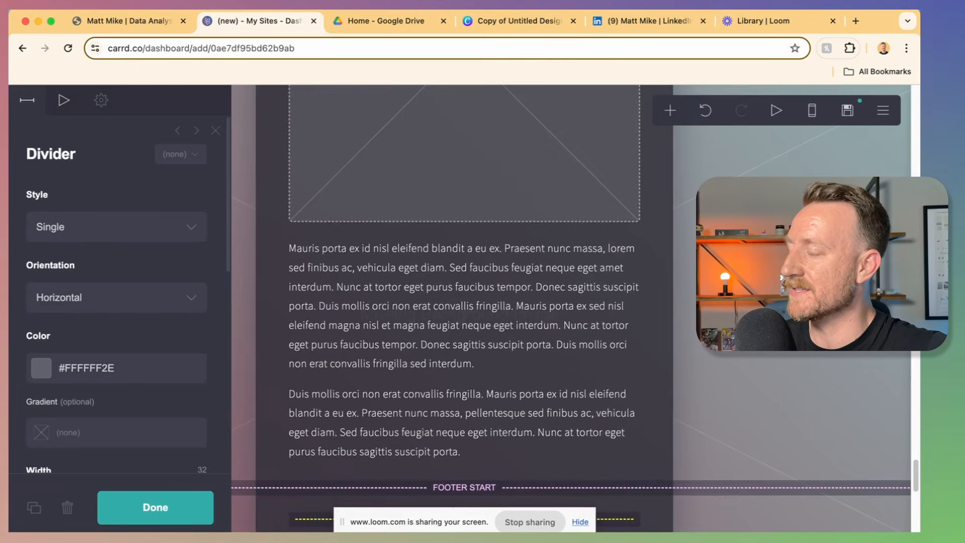
{"action": "scroll", "coordinate": [465, 302], "scroll_direction": "up", "scroll_amount": 10}
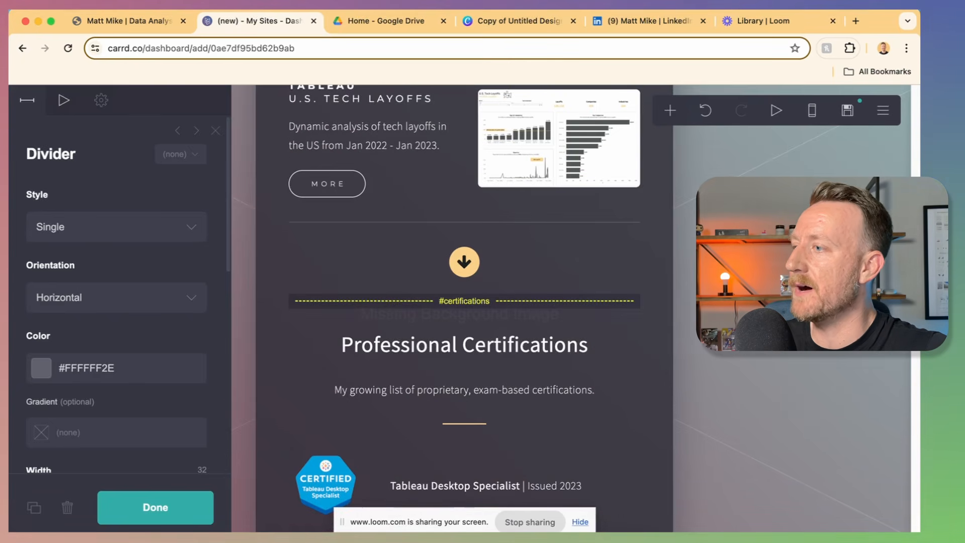
{"action": "scroll", "coordinate": [464, 302], "scroll_direction": "up", "scroll_amount": 15}
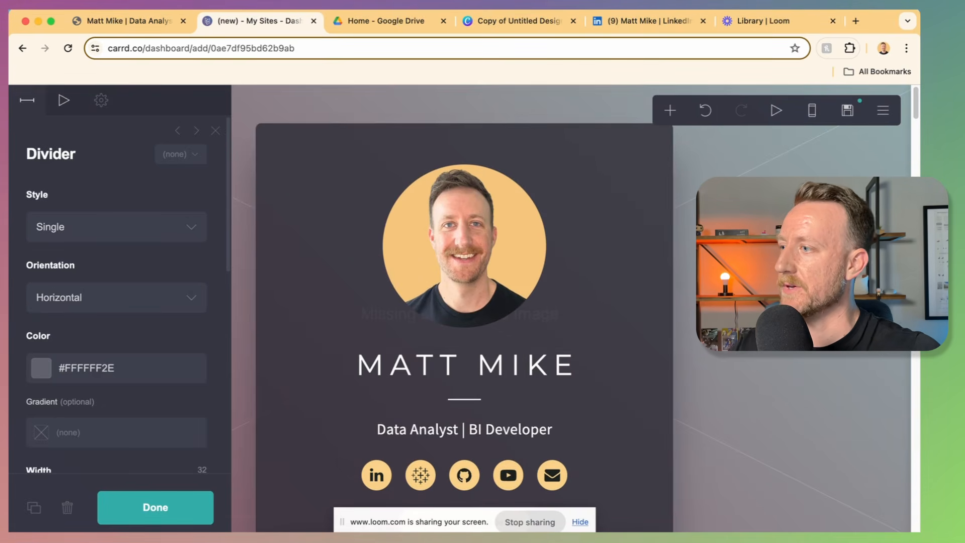
Step: Switch the site background style from image to a solid #F2F2F2 colour
{"action": "left_click", "coordinate": [719, 347]}
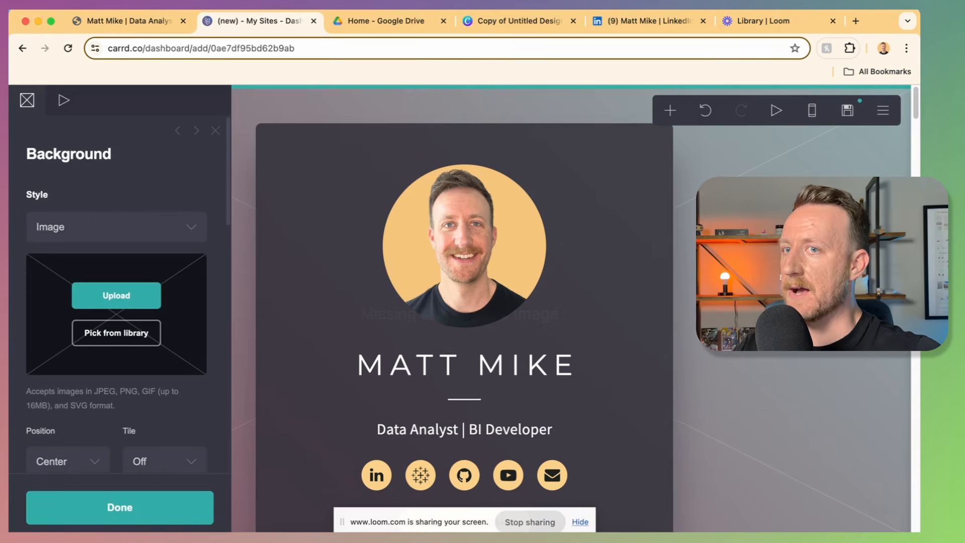
{"action": "key", "text": "Escape"}
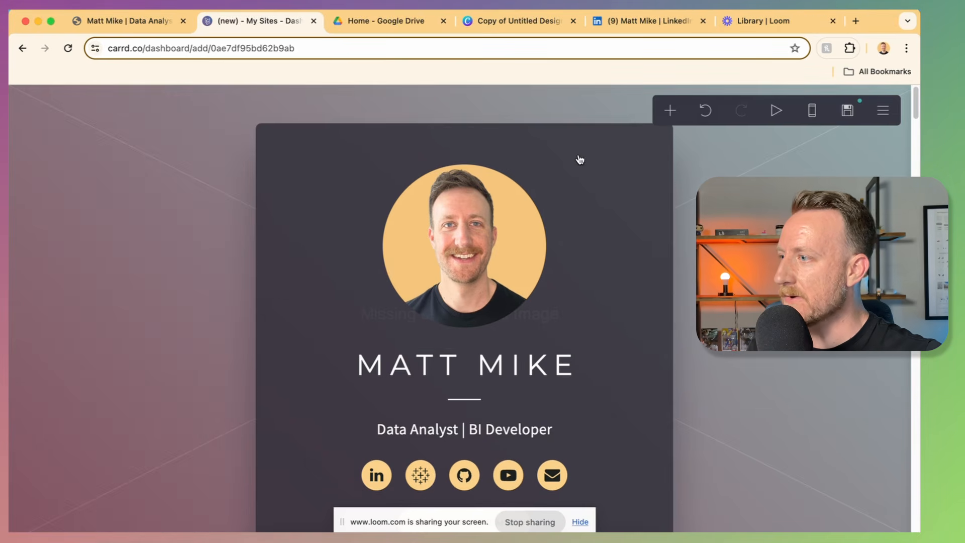
{"action": "left_click", "coordinate": [564, 135]}
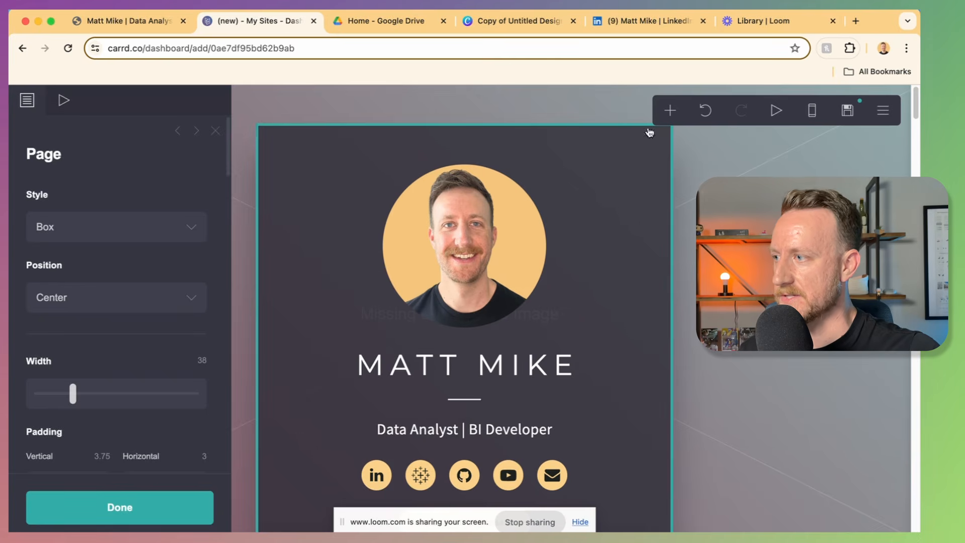
{"action": "left_click", "coordinate": [733, 168]}
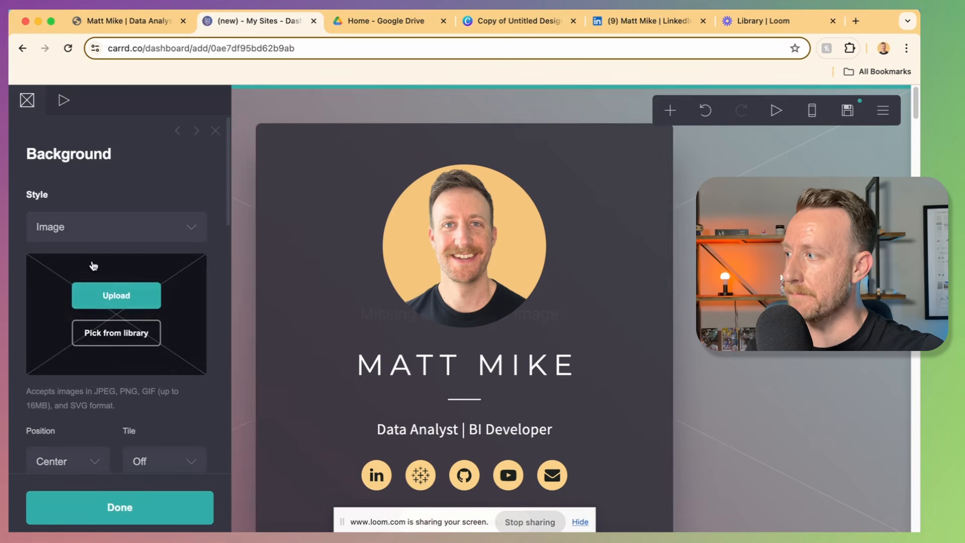
{"action": "left_click", "coordinate": [89, 238]}
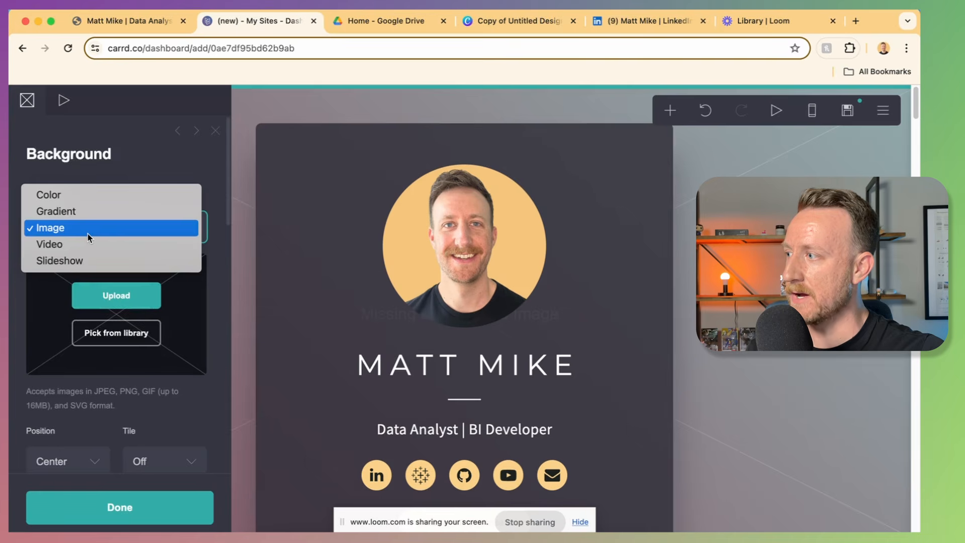
{"action": "left_click", "coordinate": [82, 199]}
{"action": "double_click", "coordinate": [81, 269]}
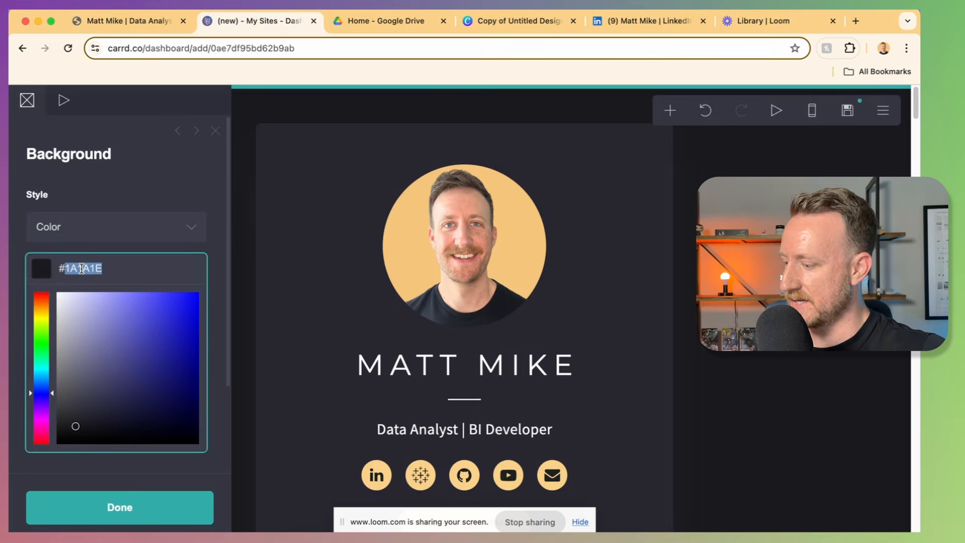
{"action": "type", "text": "F2F2F2"}
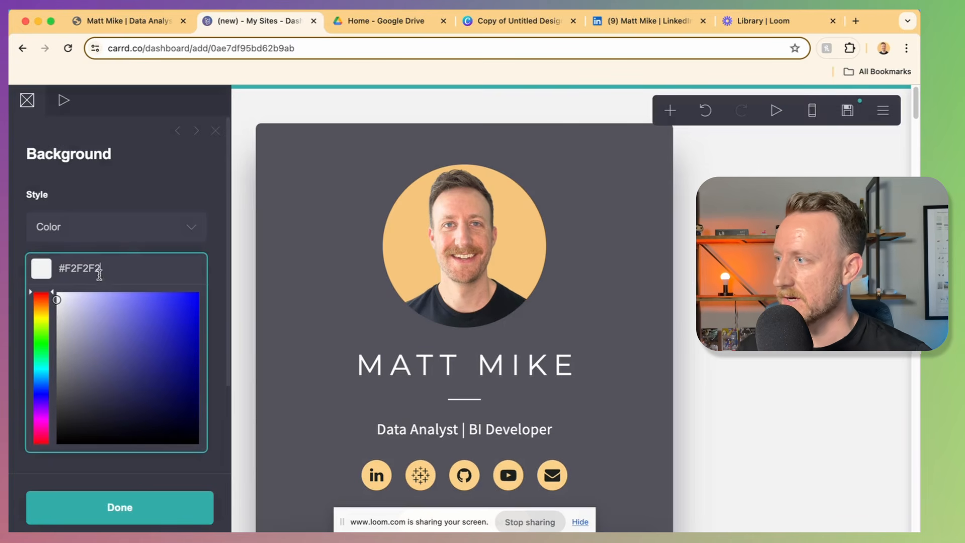
Step: Paste F2F2F2 as the page card's background colour
{"action": "left_click", "coordinate": [318, 139]}
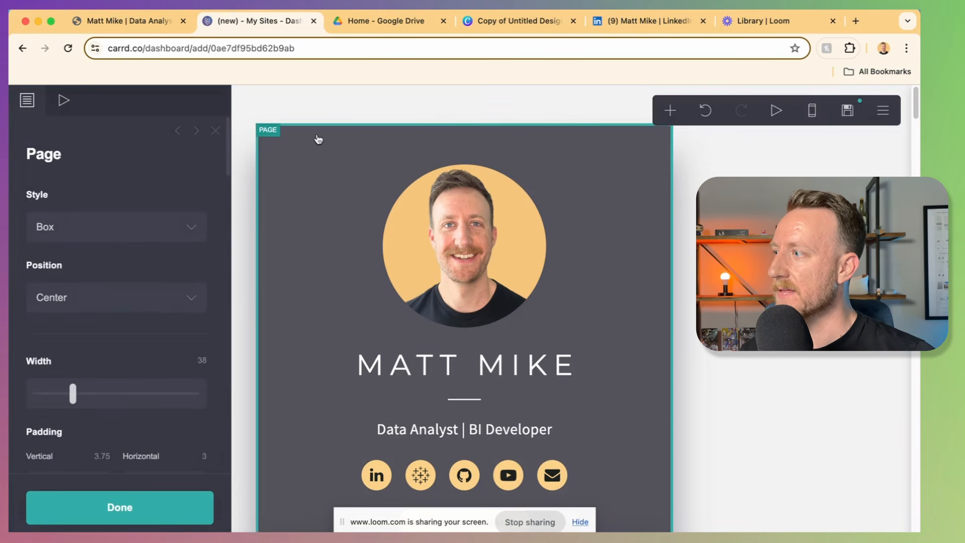
{"action": "scroll", "coordinate": [101, 302], "scroll_direction": "down", "scroll_amount": 10}
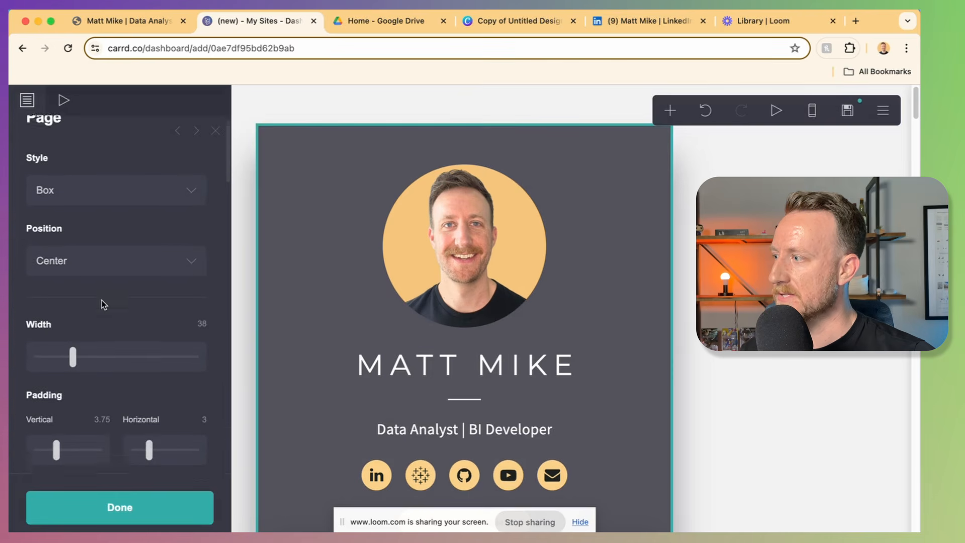
{"action": "left_click", "coordinate": [83, 230]}
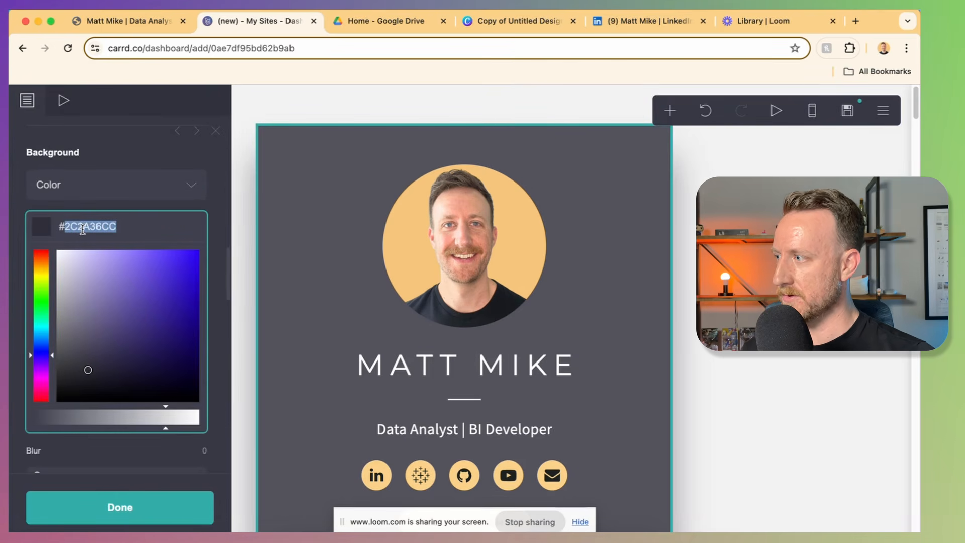
{"action": "type", "text": "F2F2F2"}
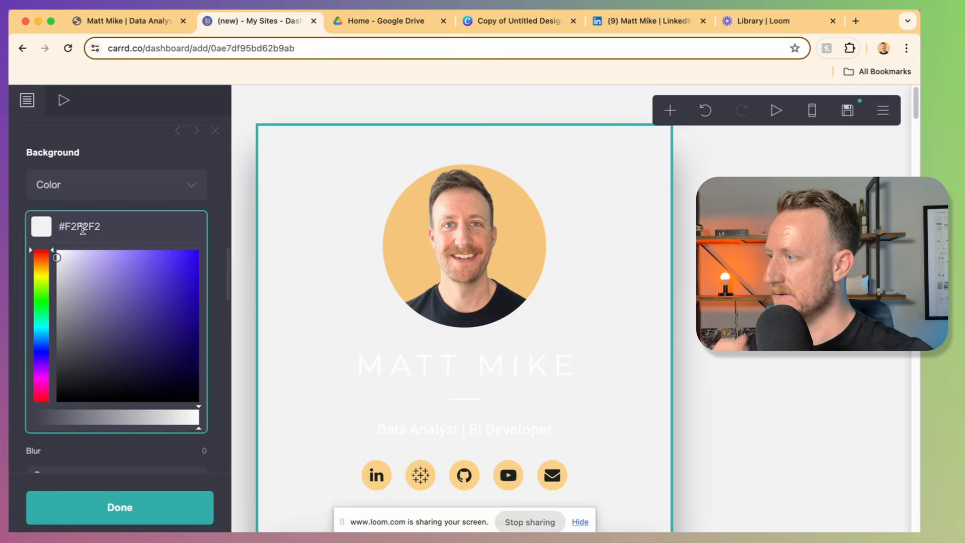
{"action": "left_click", "coordinate": [165, 163]}
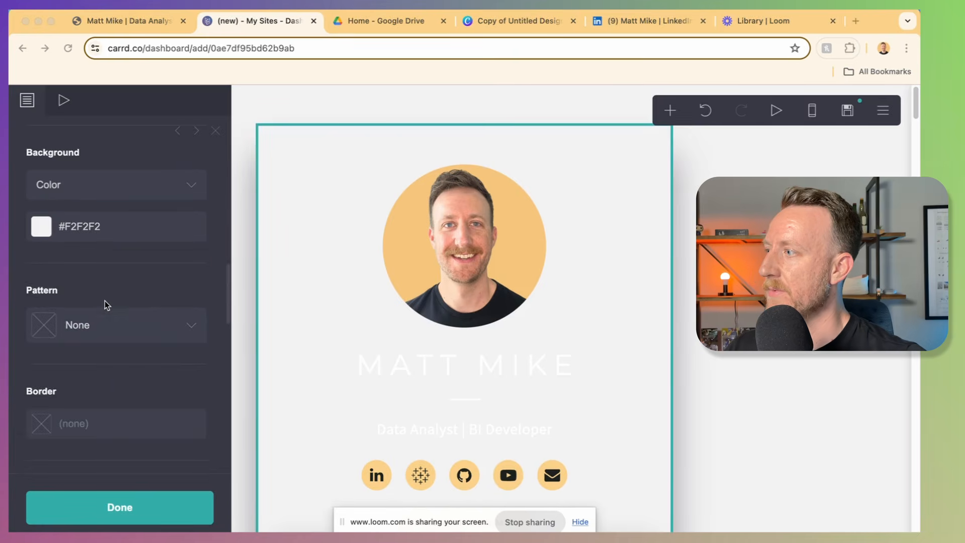
Step: Change the page card's corner rounding from 0.5 to 3
{"action": "scroll", "coordinate": [104, 300], "scroll_direction": "up", "scroll_amount": 2}
{"action": "scroll", "coordinate": [104, 301], "scroll_direction": "up", "scroll_amount": 10}
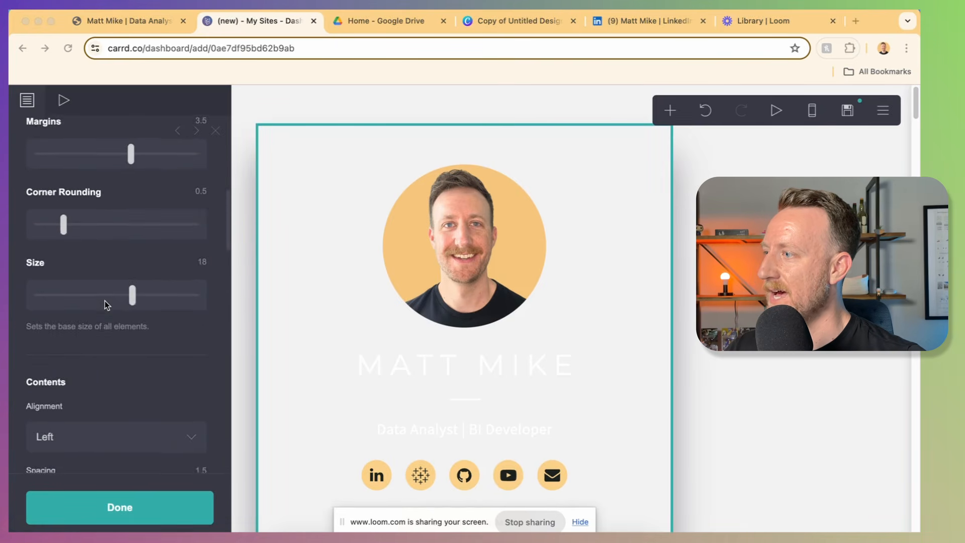
{"action": "scroll", "coordinate": [105, 301], "scroll_direction": "down", "scroll_amount": 3}
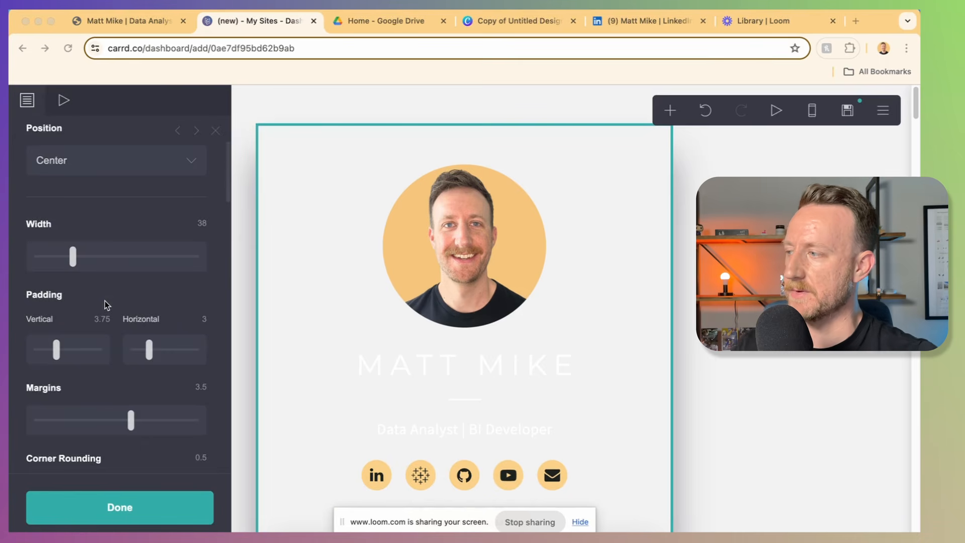
{"action": "scroll", "coordinate": [105, 300], "scroll_direction": "down", "scroll_amount": 2}
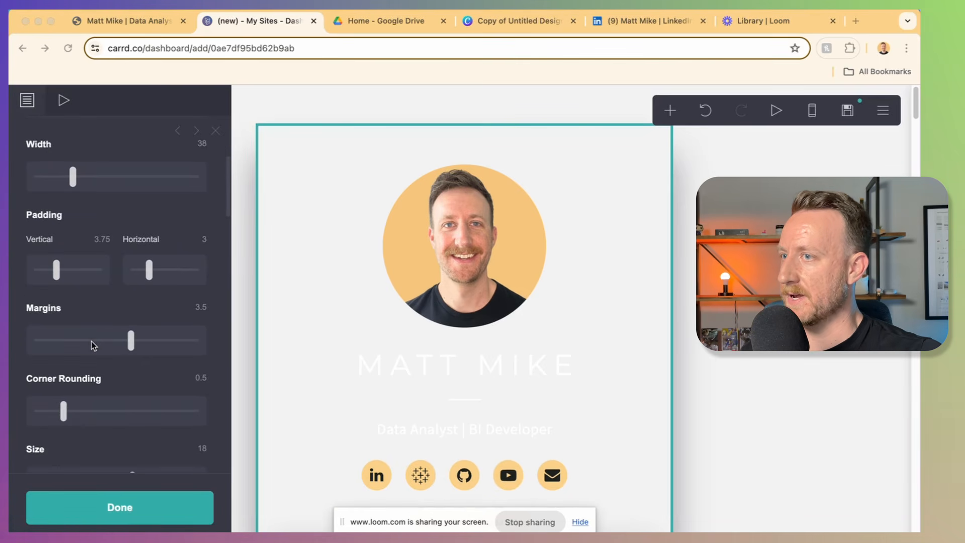
{"action": "left_click", "coordinate": [202, 382]}
{"action": "left_click", "coordinate": [201, 380]}
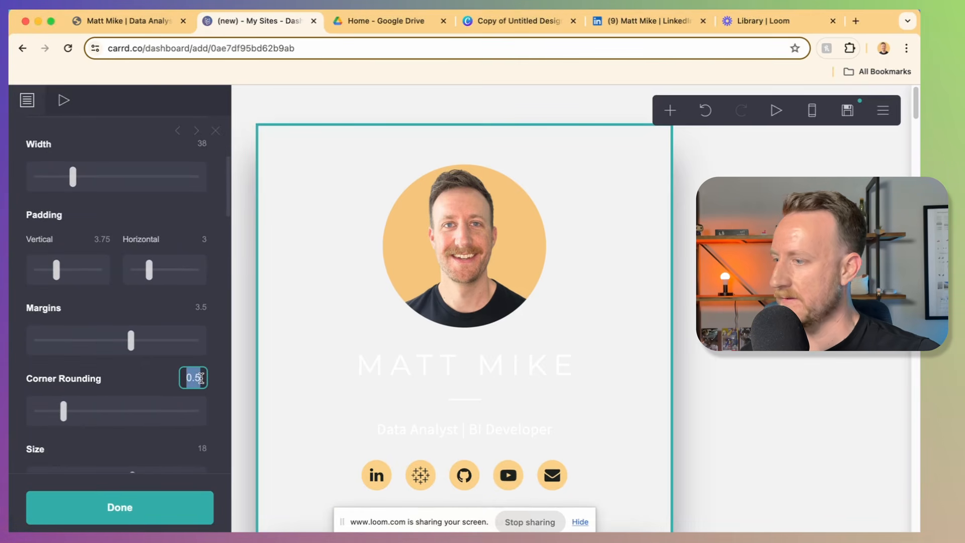
{"action": "type", "text": "63"}
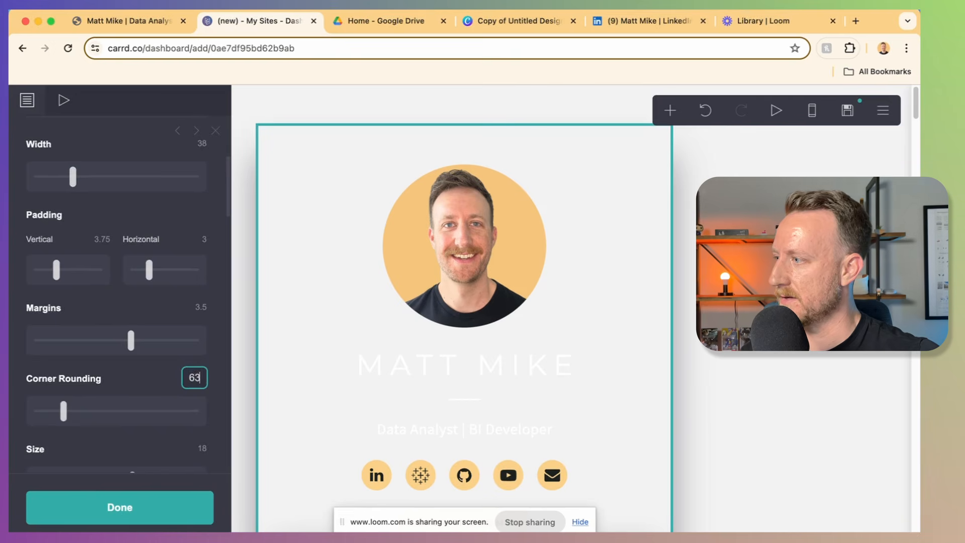
{"action": "scroll", "coordinate": [201, 378], "scroll_direction": "down", "scroll_amount": 5}
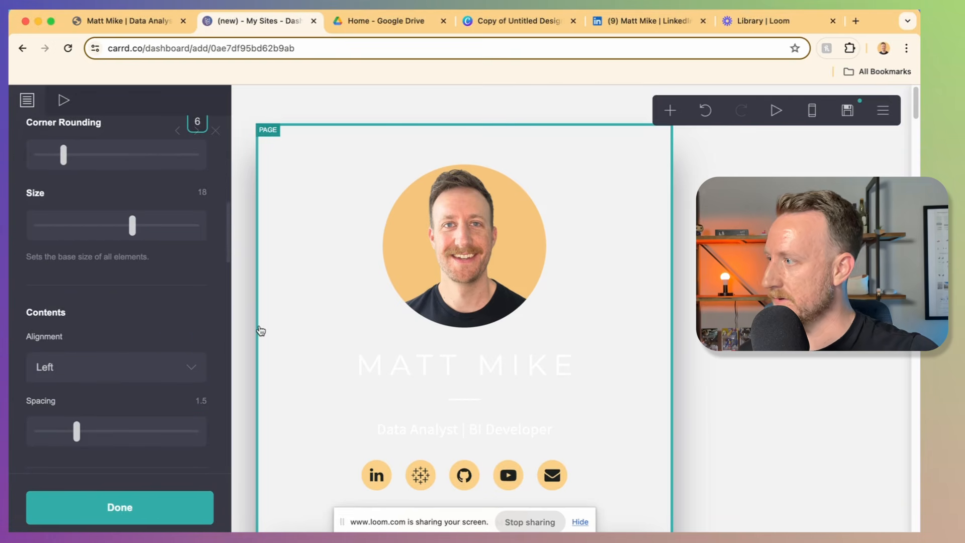
{"action": "key", "text": "BackSpace"}
{"action": "type", "text": "3"}
{"action": "key", "text": "Return"}
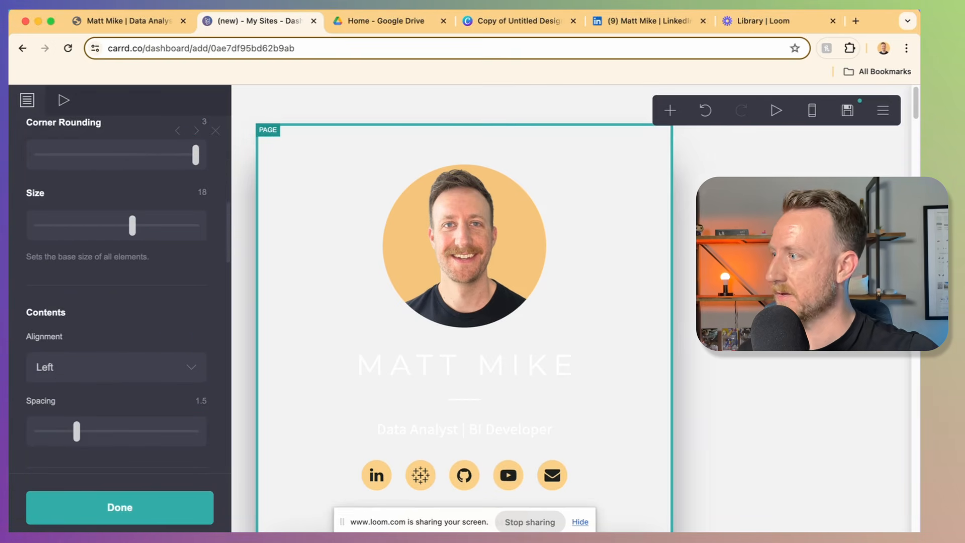
{"action": "scroll", "coordinate": [129, 392], "scroll_direction": "down", "scroll_amount": 8}
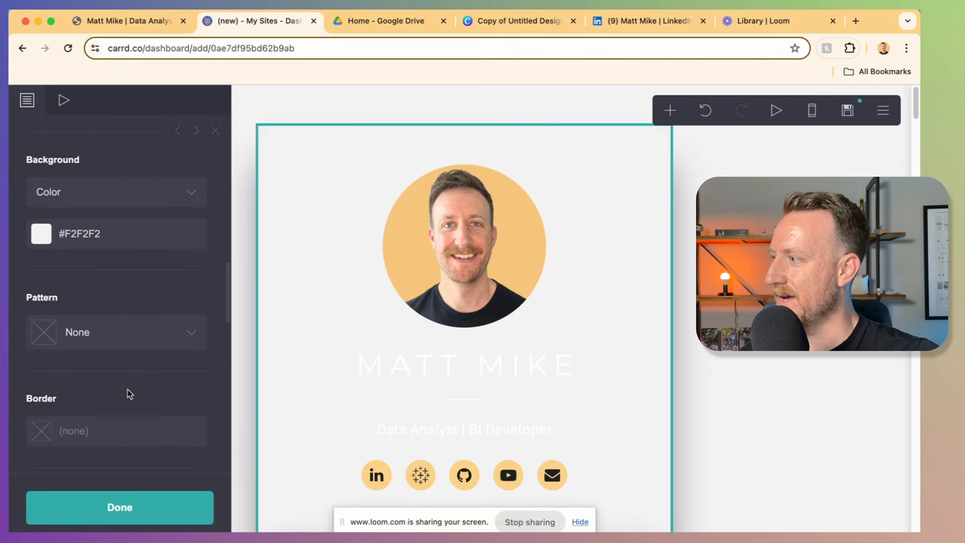
{"action": "scroll", "coordinate": [129, 394], "scroll_direction": "down", "scroll_amount": 3}
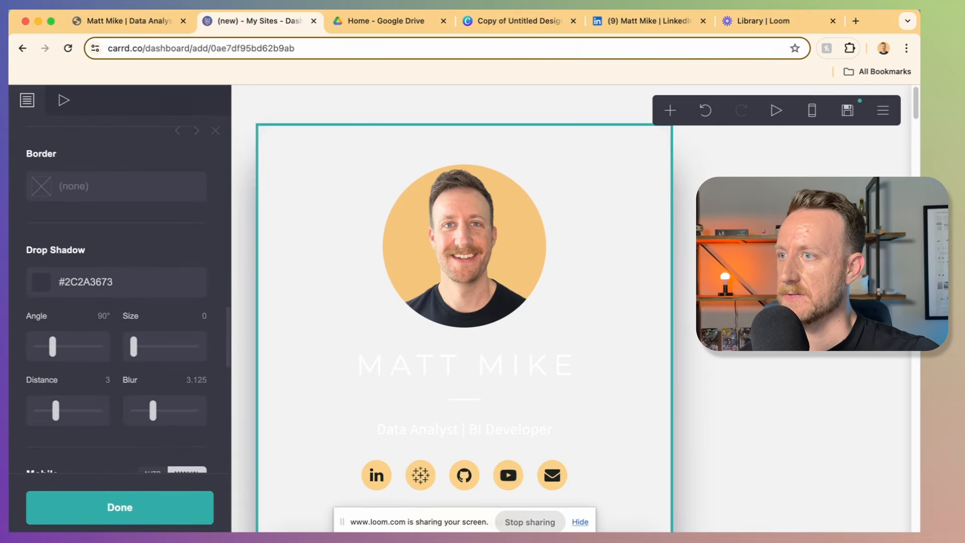
Step: Give the card's drop shadow colour #5E5E5E6E, a 68° angle and 0.5 distance
{"action": "left_click", "coordinate": [88, 282]}
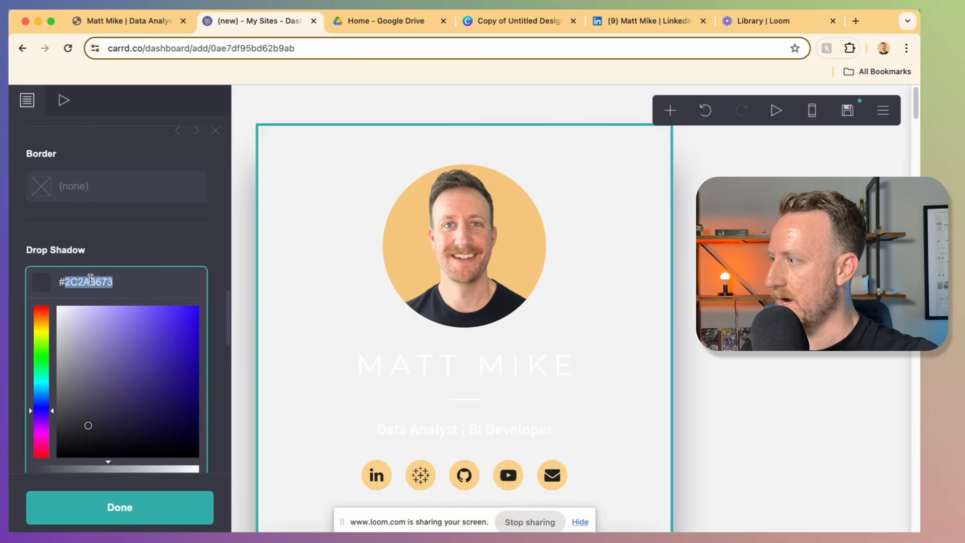
{"action": "type", "text": "#5E5E5E6E"}
{"action": "key", "text": "Return"}
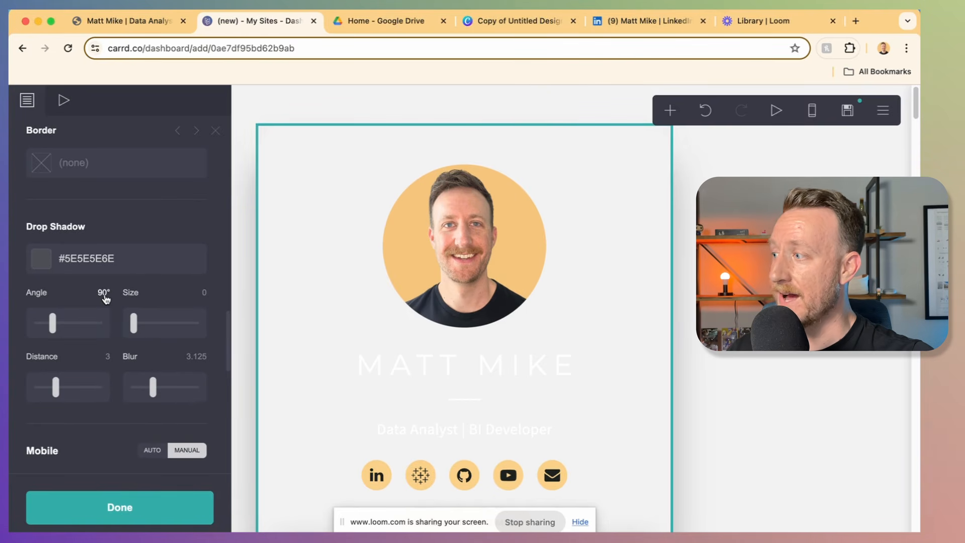
{"action": "left_click", "coordinate": [103, 293]}
{"action": "type", "text": "68"}
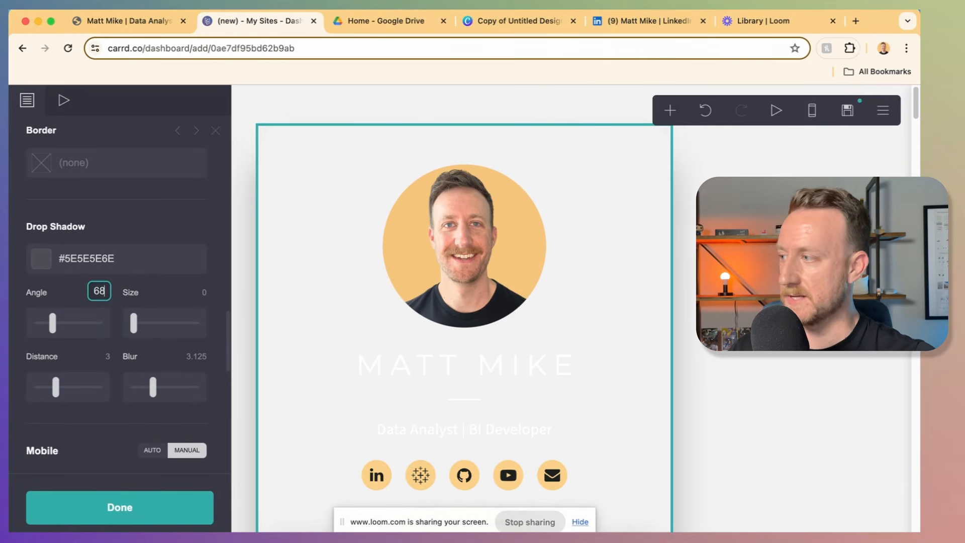
{"action": "key", "text": "Return"}
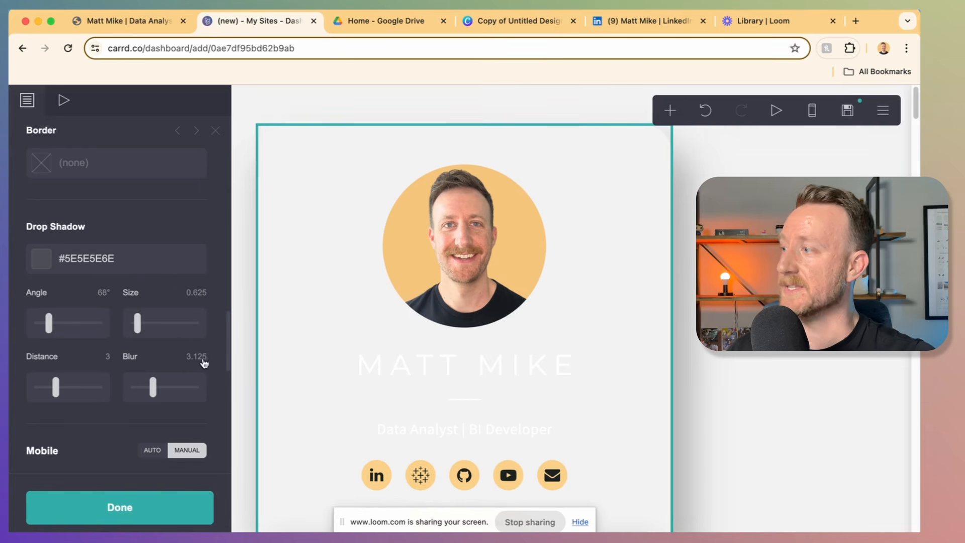
{"action": "left_click", "coordinate": [109, 359]}
{"action": "type", "text": "0.5"}
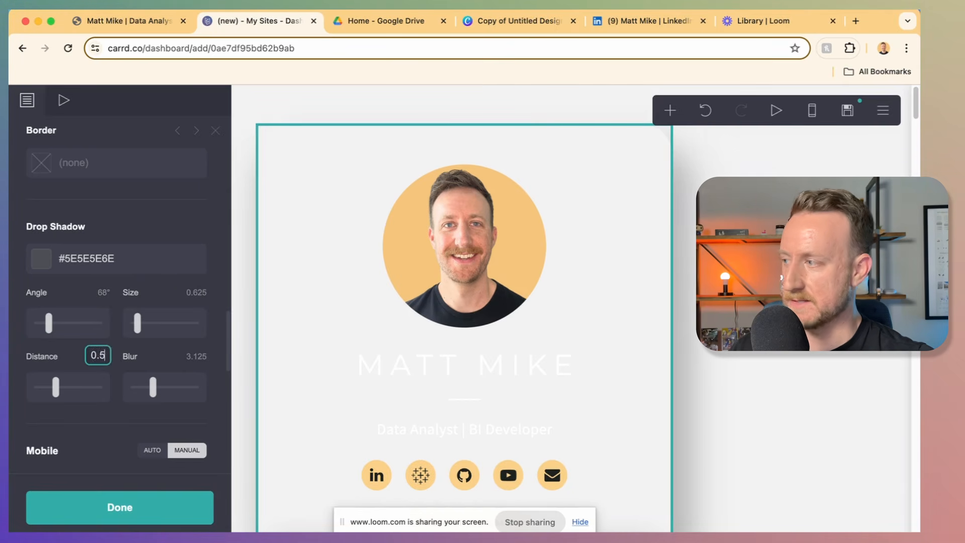
{"action": "key", "text": "Return"}
Step: Set the card's border colour to a faint #0000000D
{"action": "scroll", "coordinate": [196, 361], "scroll_direction": "up", "scroll_amount": 10}
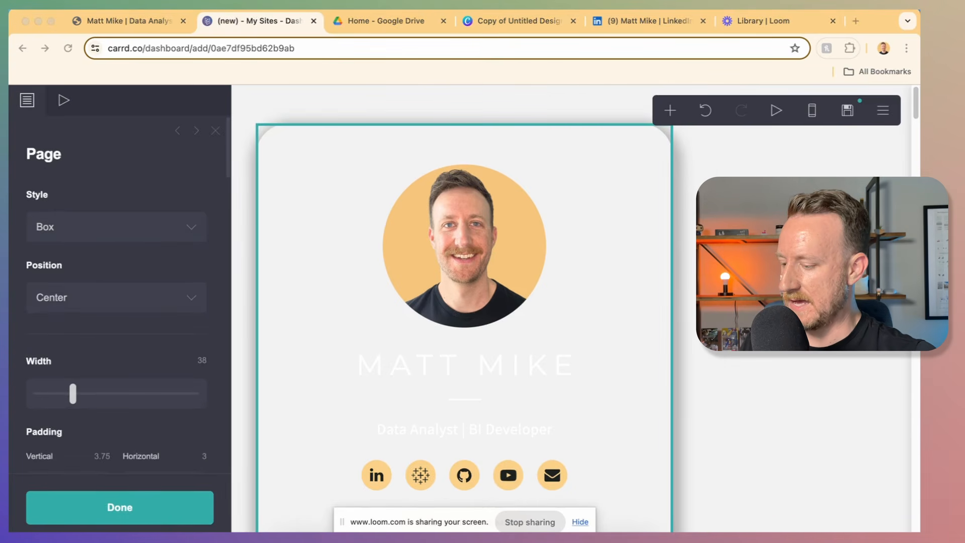
{"action": "scroll", "coordinate": [114, 284], "scroll_direction": "down", "scroll_amount": 10}
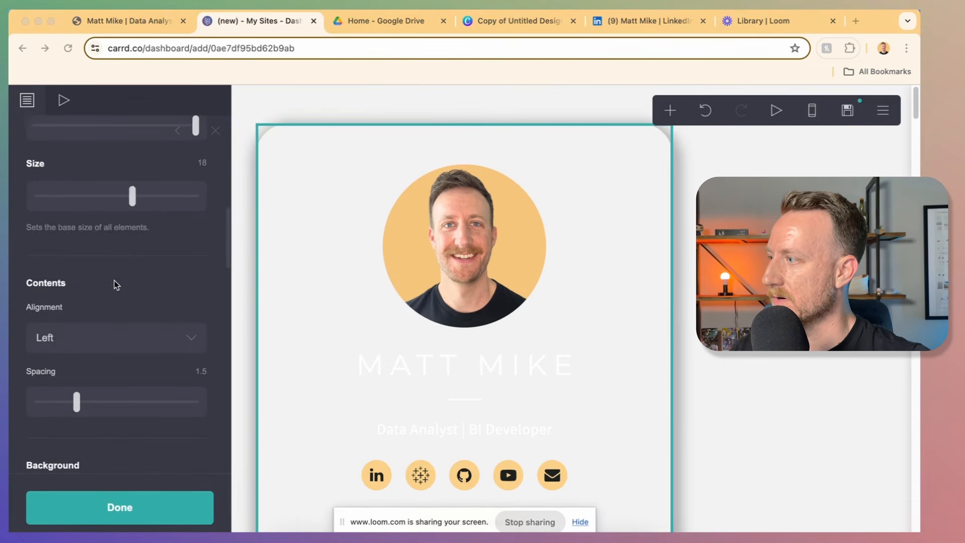
{"action": "scroll", "coordinate": [114, 284], "scroll_direction": "down", "scroll_amount": 5}
{"action": "left_click", "coordinate": [87, 234]}
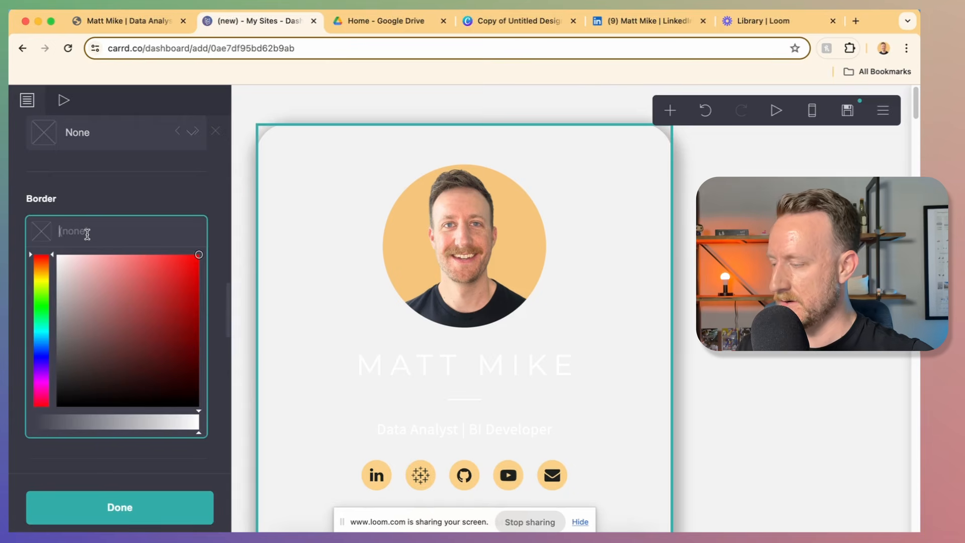
{"action": "type", "text": "#0000000D"}
{"action": "key", "text": "Return"}
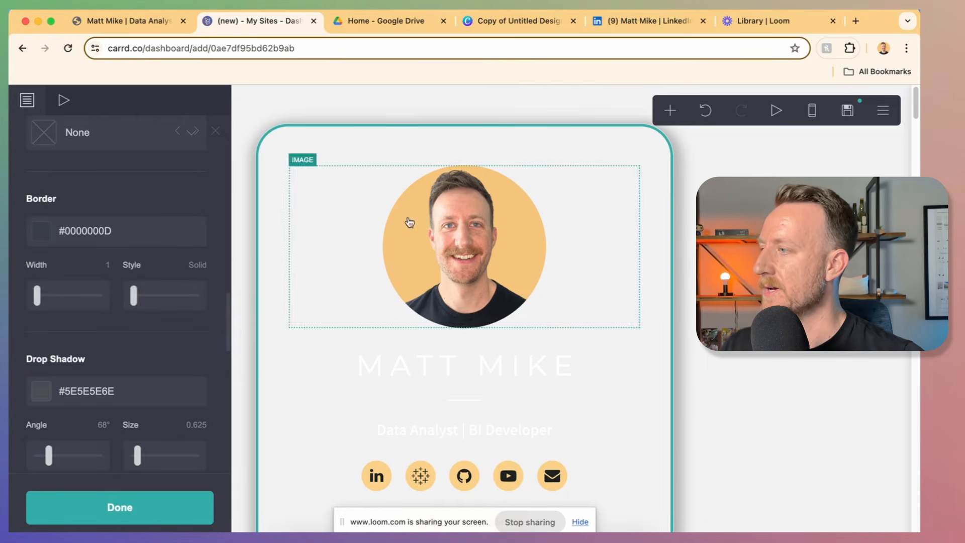
{"action": "left_click", "coordinate": [744, 275]}
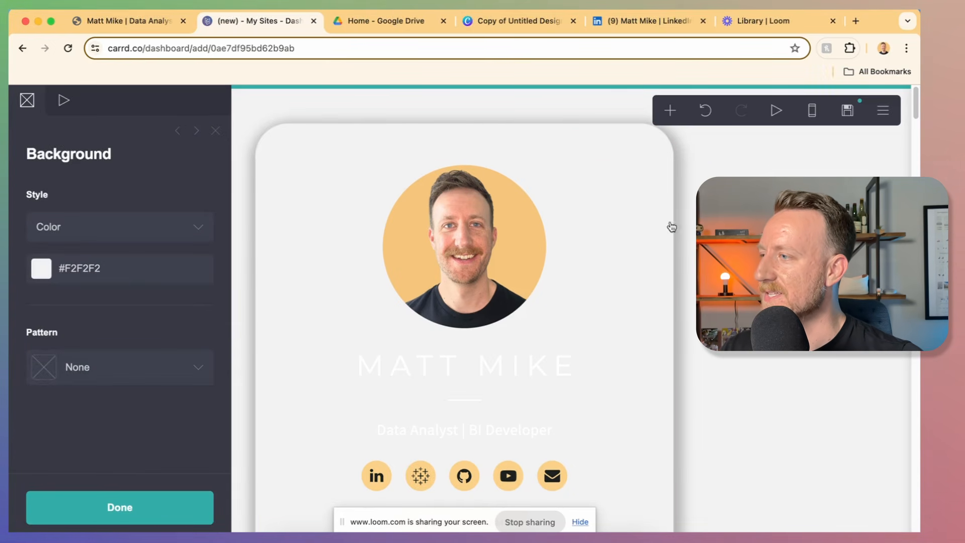
{"action": "left_click", "coordinate": [156, 23]}
{"action": "scroll", "coordinate": [668, 306], "scroll_direction": "up", "scroll_amount": 10}
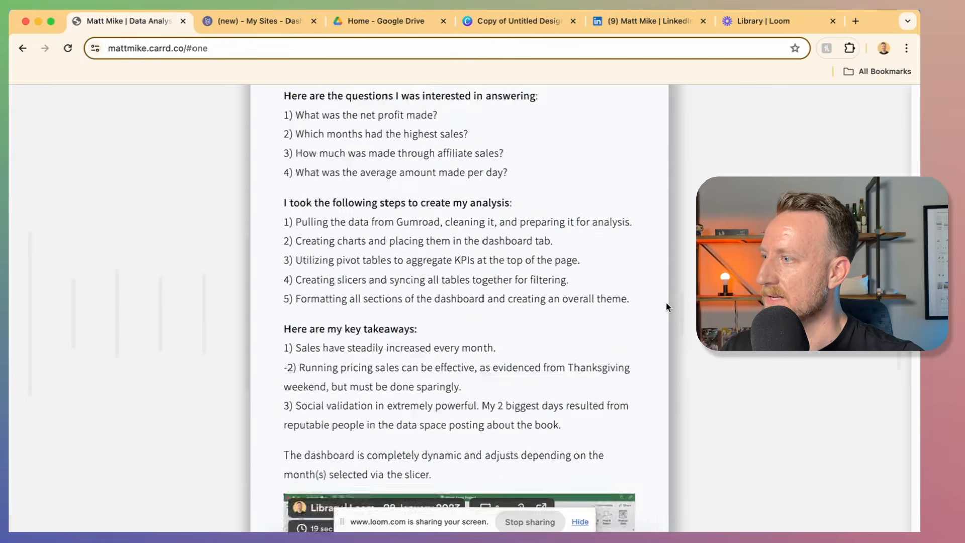
{"action": "left_click", "coordinate": [296, 181]}
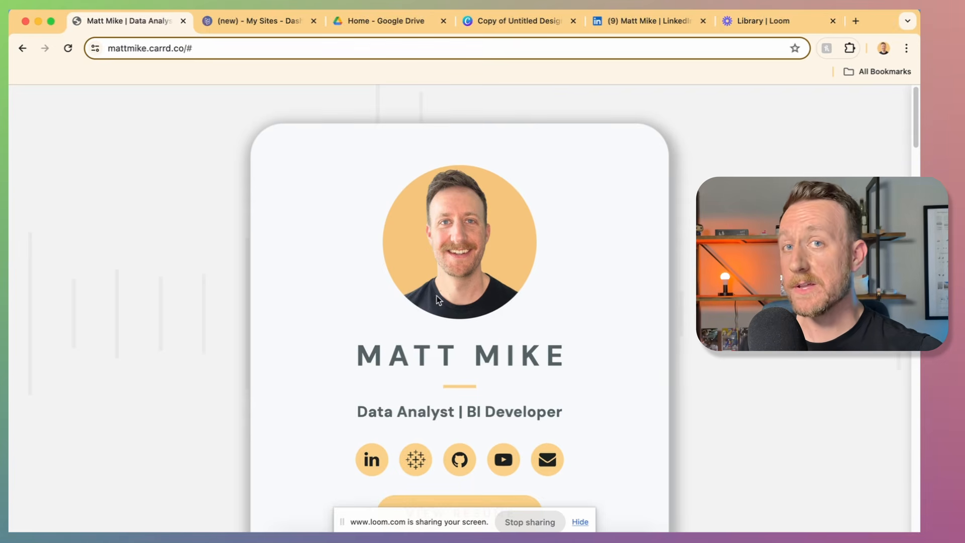
{"action": "left_click", "coordinate": [278, 23]}
Step: Set the MATT MIKE heading's text colour to #1C2120
{"action": "scroll", "coordinate": [483, 315], "scroll_direction": "down", "scroll_amount": 2}
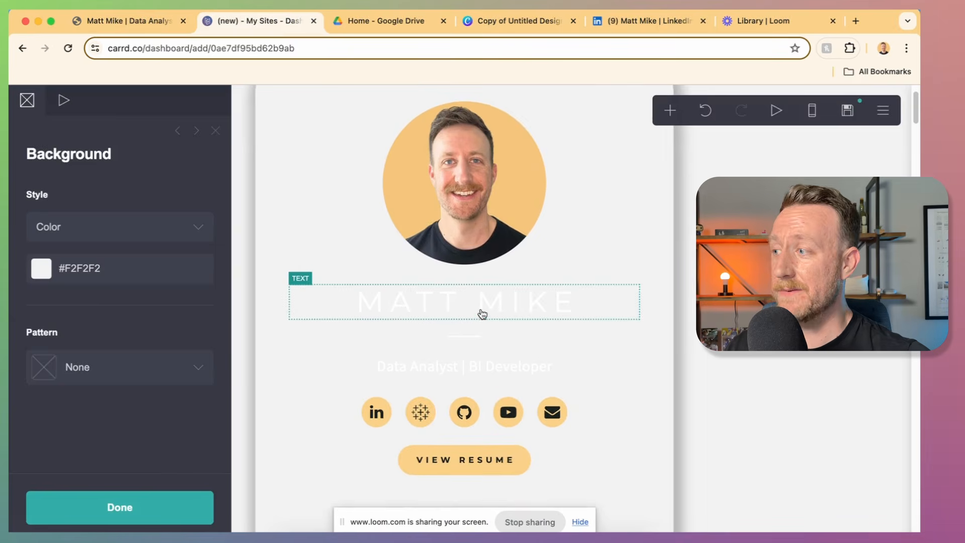
{"action": "left_click", "coordinate": [483, 314]}
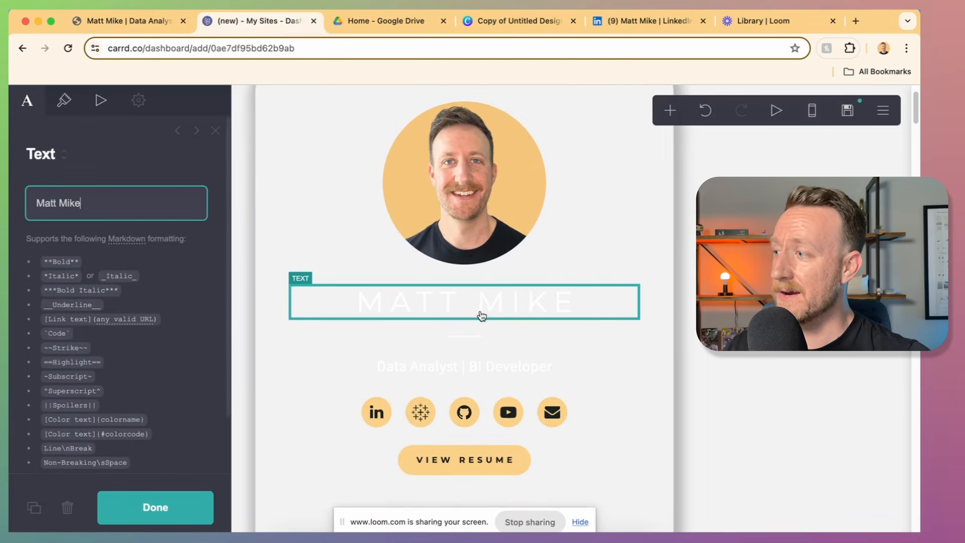
{"action": "left_click", "coordinate": [64, 101]}
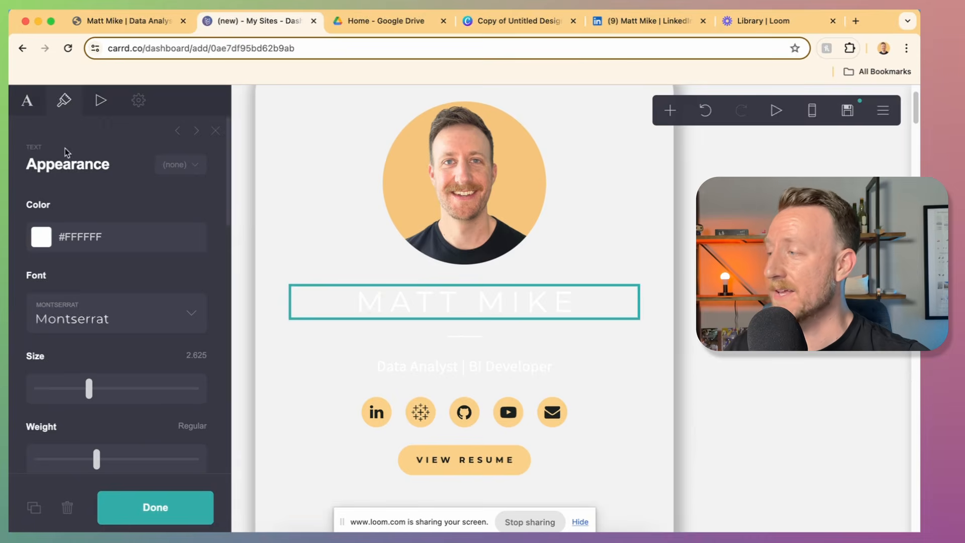
{"action": "double_click", "coordinate": [94, 239]}
{"action": "type", "text": "1C2120"}
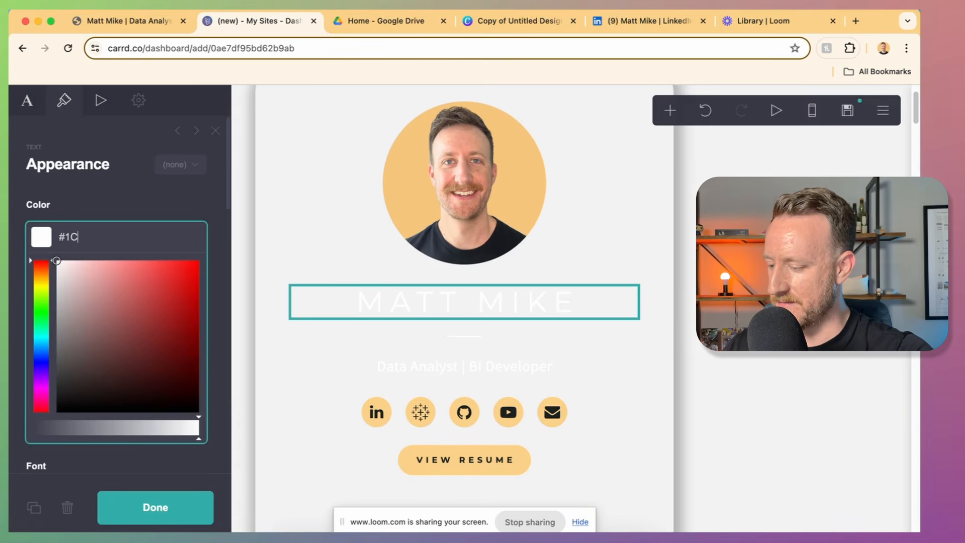
{"action": "left_click", "coordinate": [89, 135]}
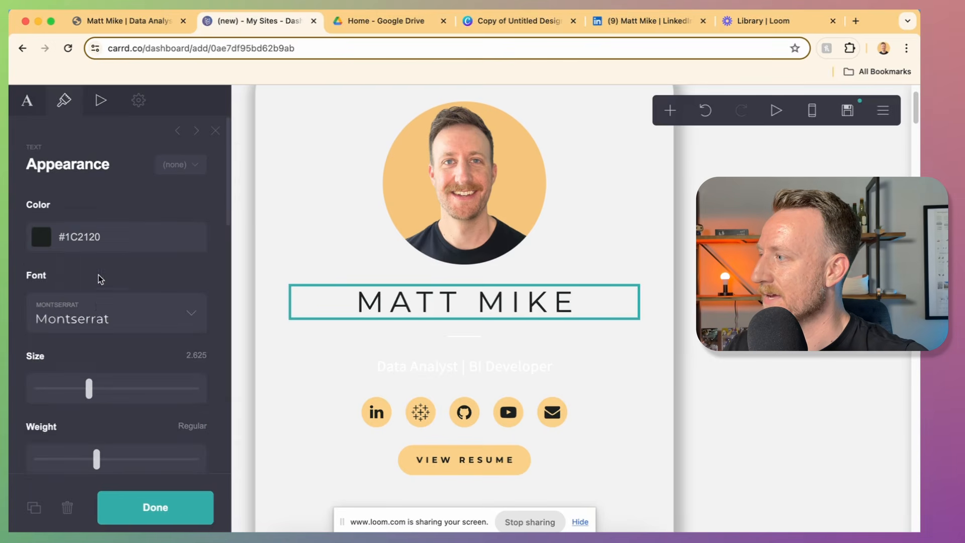
Step: Change the heading's font to DM Sans
{"action": "left_click", "coordinate": [99, 305]}
{"action": "type", "text": "dm s"}
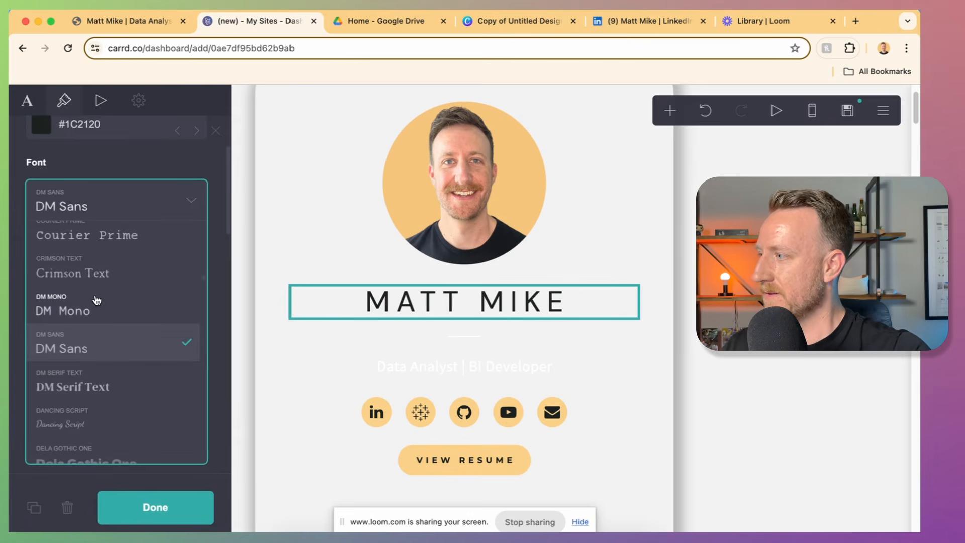
{"action": "key", "text": "Return"}
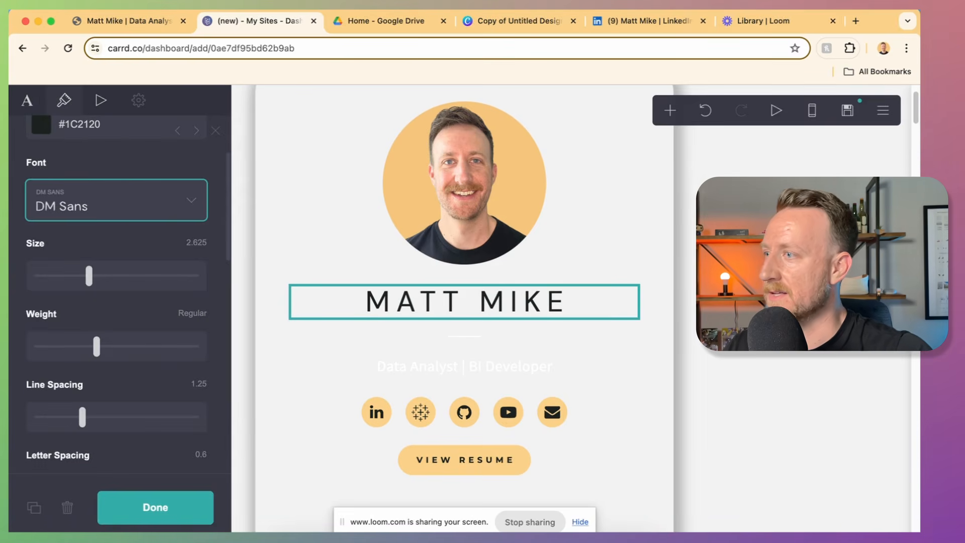
{"action": "left_click", "coordinate": [649, 321]}
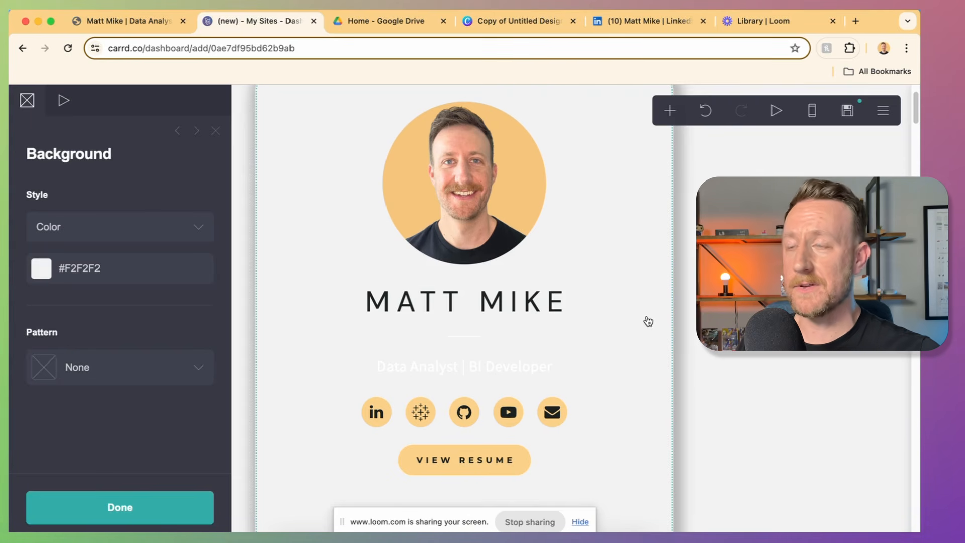
Step: Darken the About Me heading and paragraph text to #1C2120
{"action": "left_click", "coordinate": [497, 345]}
{"action": "left_click", "coordinate": [674, 437]}
{"action": "scroll", "coordinate": [674, 438], "scroll_direction": "down", "scroll_amount": 2}
{"action": "scroll", "coordinate": [649, 412], "scroll_direction": "down", "scroll_amount": 2}
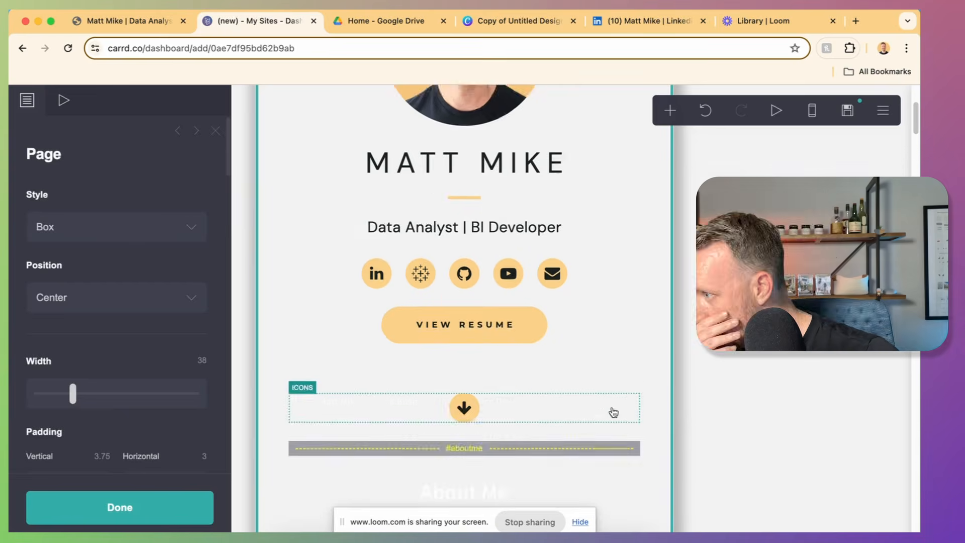
{"action": "scroll", "coordinate": [614, 411], "scroll_direction": "down", "scroll_amount": 4}
{"action": "left_click", "coordinate": [465, 304]}
{"action": "left_click", "coordinate": [63, 100]}
{"action": "left_click", "coordinate": [118, 204]}
{"action": "left_click", "coordinate": [465, 431]}
{"action": "left_click", "coordinate": [137, 242]}
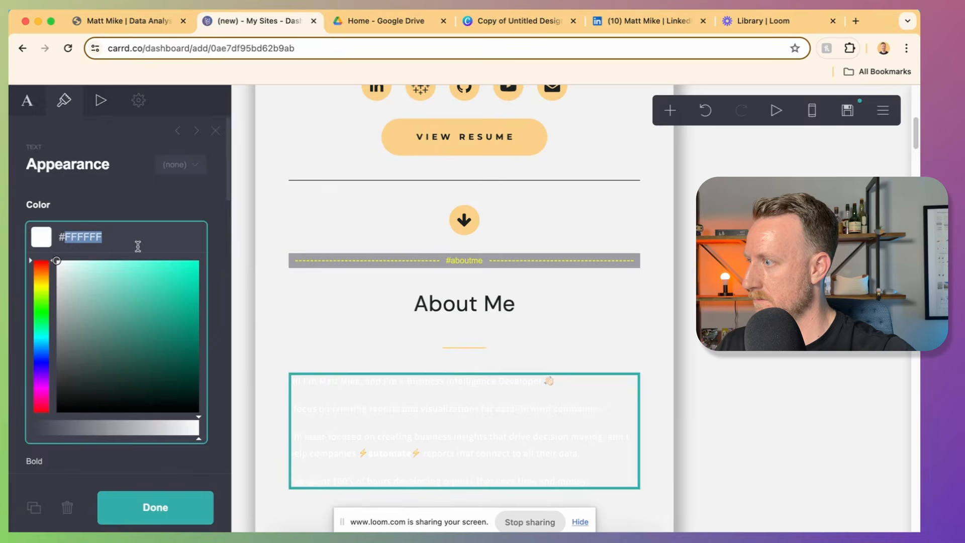
{"action": "key", "text": "super+v"}
Step: Make the divider under About Me narrower and thicker
{"action": "left_click", "coordinate": [464, 348]}
{"action": "scroll", "coordinate": [189, 413], "scroll_direction": "down", "scroll_amount": 2}
{"action": "scroll", "coordinate": [190, 414], "scroll_direction": "down", "scroll_amount": 2}
{"action": "left_click_drag", "start_coordinate": [41, 341], "coordinate": [40, 341]}
{"action": "left_click_drag", "start_coordinate": [43, 411], "coordinate": [58, 410]}
{"action": "scroll", "coordinate": [591, 416], "scroll_direction": "down", "scroll_amount": 1}
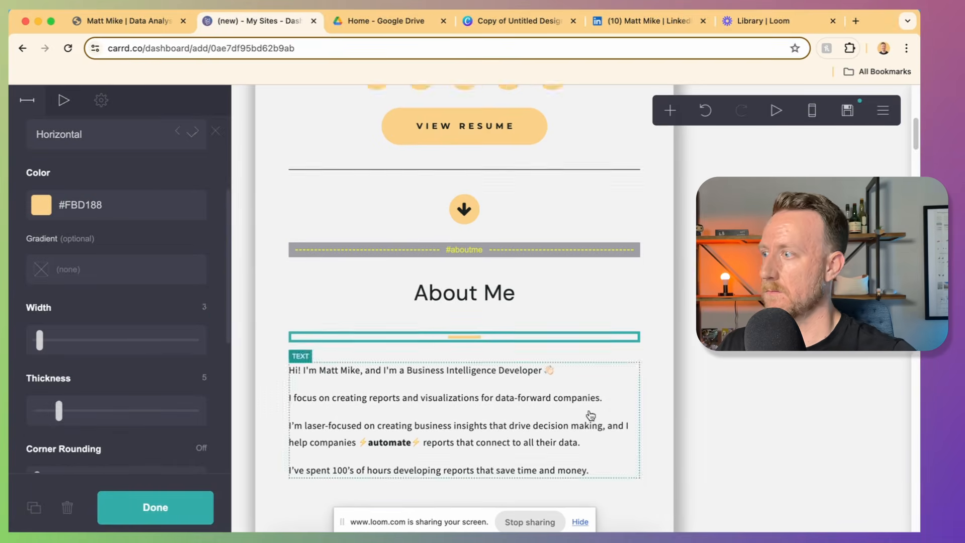
{"action": "scroll", "coordinate": [591, 416], "scroll_direction": "down", "scroll_amount": 4}
Step: Set the Skills heading to dark DM Sans and darken the skill-names line
{"action": "left_click", "coordinate": [464, 414]}
{"action": "left_click", "coordinate": [95, 234]}
{"action": "type", "text": "#1C2126"}
{"action": "left_click", "coordinate": [140, 318]}
{"action": "scroll", "coordinate": [465, 372], "scroll_direction": "down", "scroll_amount": 4}
{"action": "left_click", "coordinate": [465, 364]}
{"action": "left_click", "coordinate": [86, 232]}
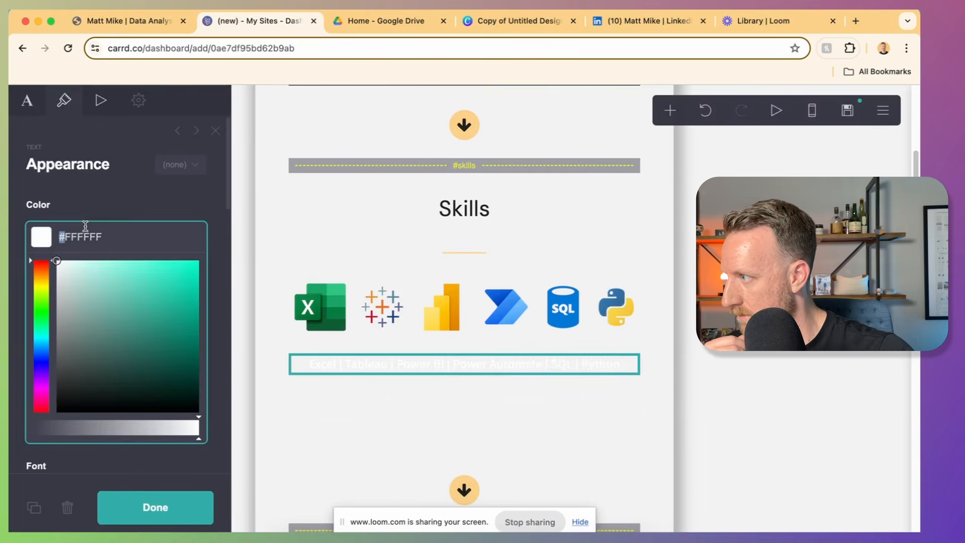
{"action": "type", "text": "#1C2120"}
Step: Darken the bullets and text of both skills lists to #1C2120
{"action": "left_click", "coordinate": [362, 408]}
{"action": "left_click", "coordinate": [362, 407]}
{"action": "left_click", "coordinate": [64, 101]}
{"action": "left_click", "coordinate": [102, 201]}
{"action": "left_click", "coordinate": [88, 446]}
{"action": "type", "text": "#1C2120"}
{"action": "scroll", "coordinate": [118, 352], "scroll_direction": "down", "scroll_amount": 3}
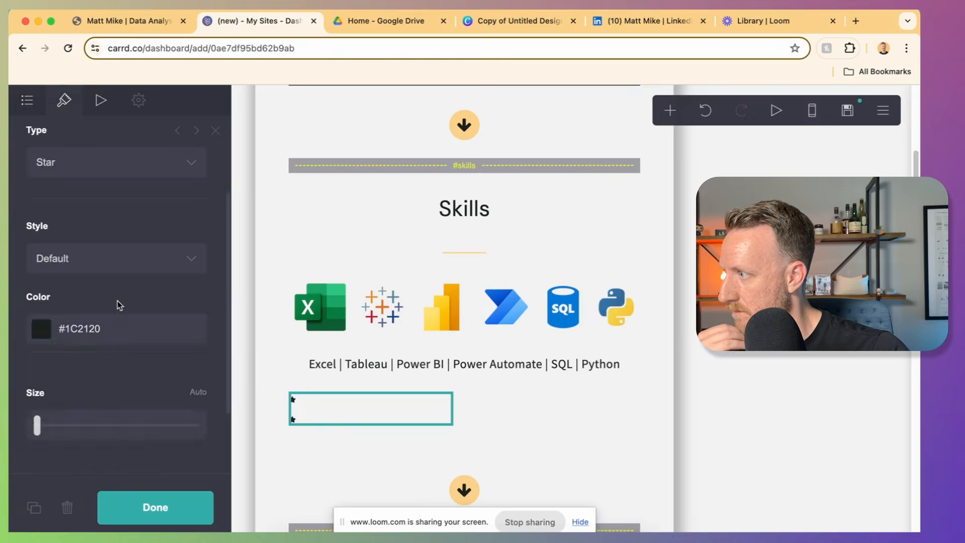
{"action": "scroll", "coordinate": [118, 306], "scroll_direction": "up", "scroll_amount": 3}
{"action": "left_click", "coordinate": [558, 408]}
{"action": "left_click", "coordinate": [102, 201]}
{"action": "left_click", "coordinate": [464, 267]}
Step: Darken the divider below Skills, the Featured Projects heading and the Tableau project title
{"action": "left_click", "coordinate": [103, 365]}
{"action": "type", "text": "1C2120"}
{"action": "left_click", "coordinate": [465, 390]}
{"action": "left_click", "coordinate": [84, 237]}
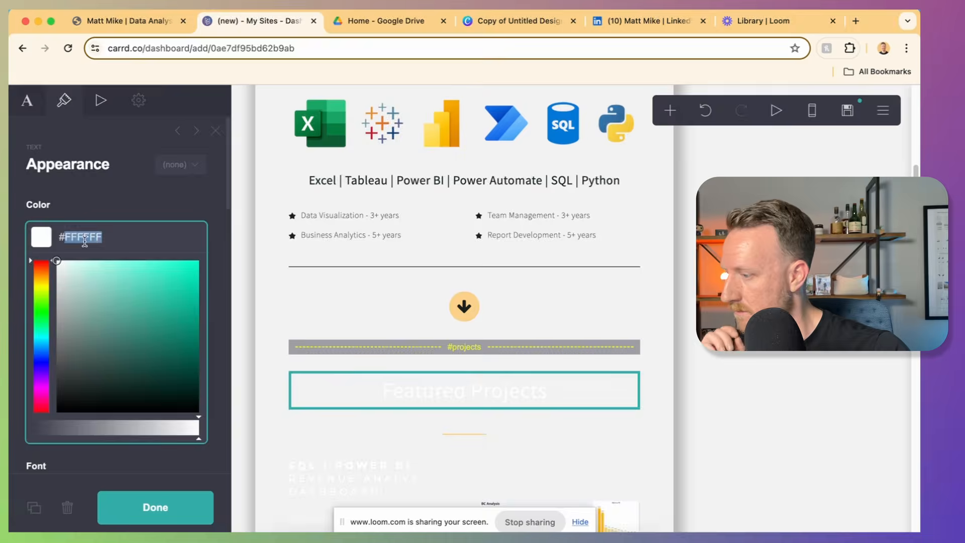
{"action": "type", "text": "1C2120"}
{"action": "left_click", "coordinate": [465, 279]}
{"action": "left_click", "coordinate": [559, 171]}
{"action": "left_click", "coordinate": [88, 423]}
{"action": "scroll", "coordinate": [559, 251], "scroll_direction": "down", "scroll_amount": 3}
Step: Apply #1C2120 to the next project's title, description and image border
{"action": "left_click", "coordinate": [541, 177]}
{"action": "left_click", "coordinate": [85, 237]}
{"action": "type", "text": "1C2120"}
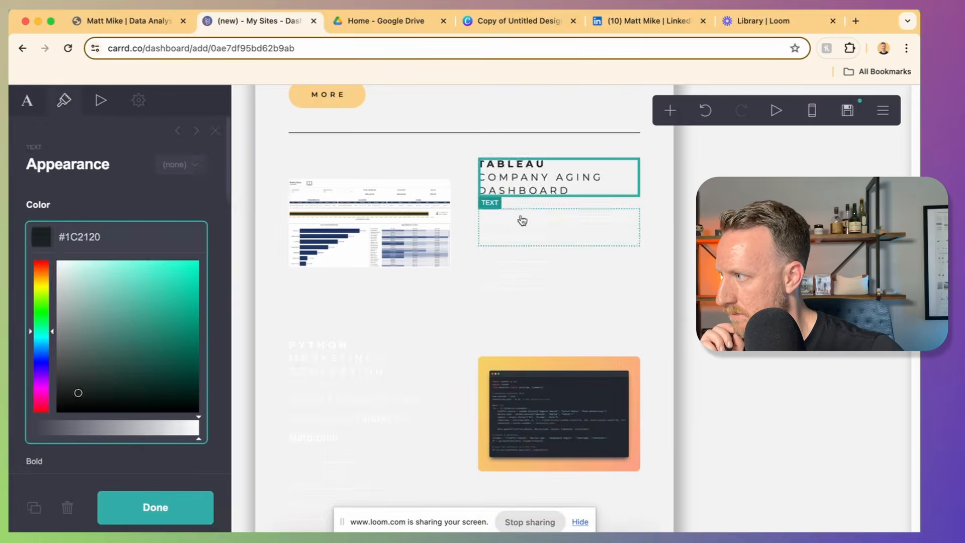
{"action": "left_click", "coordinate": [523, 220]}
{"action": "left_click", "coordinate": [86, 238]}
{"action": "key", "text": "super+v"}
{"action": "left_click", "coordinate": [370, 224]}
{"action": "left_click", "coordinate": [85, 293]}
{"action": "key", "text": "super+v"}
{"action": "left_click", "coordinate": [535, 279]}
{"action": "left_click", "coordinate": [82, 441]}
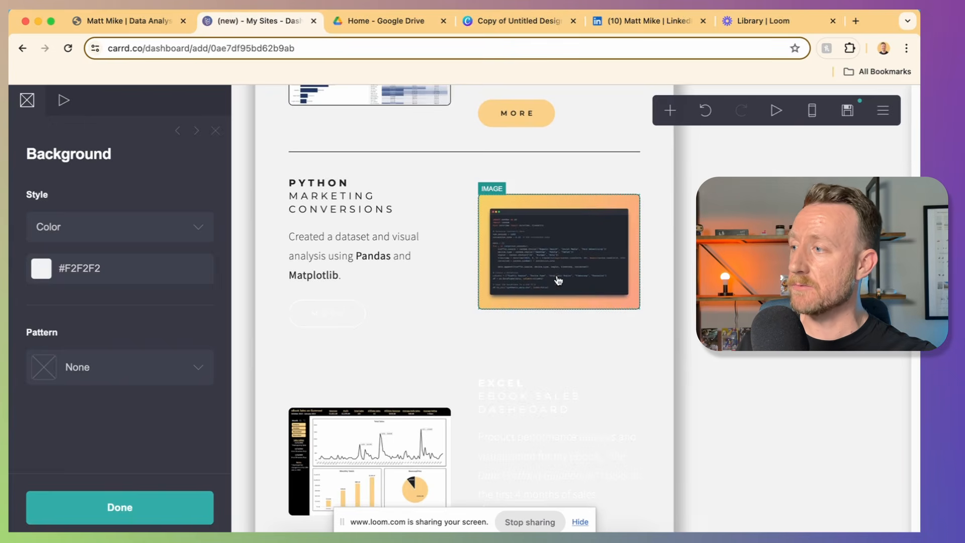
Step: Check the border colour of the Python project image, then deselect it
{"action": "scroll", "coordinate": [541, 279], "scroll_direction": "up", "scroll_amount": 1}
{"action": "left_click", "coordinate": [544, 297]}
{"action": "scroll", "coordinate": [197, 371], "scroll_direction": "down", "scroll_amount": 5}
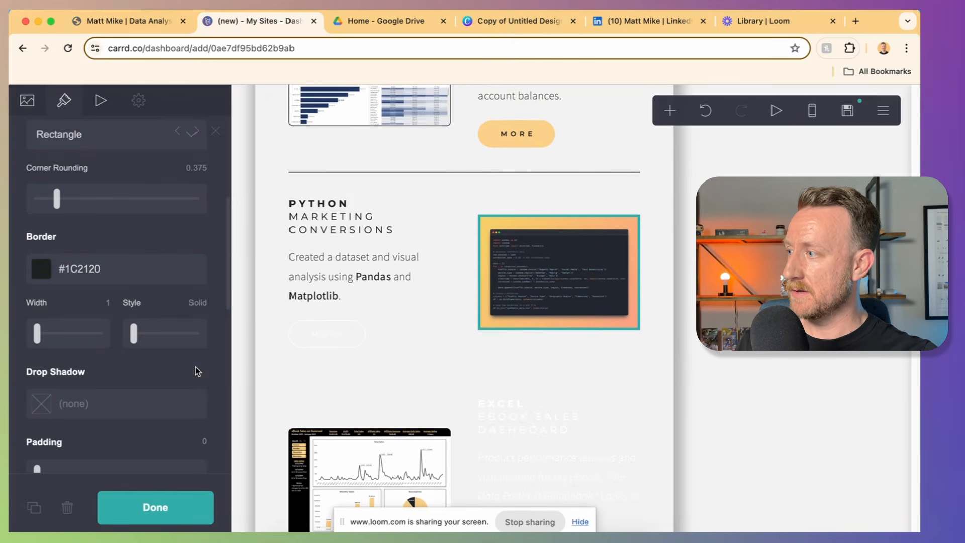
{"action": "left_click", "coordinate": [98, 272]}
{"action": "left_click", "coordinate": [739, 319]}
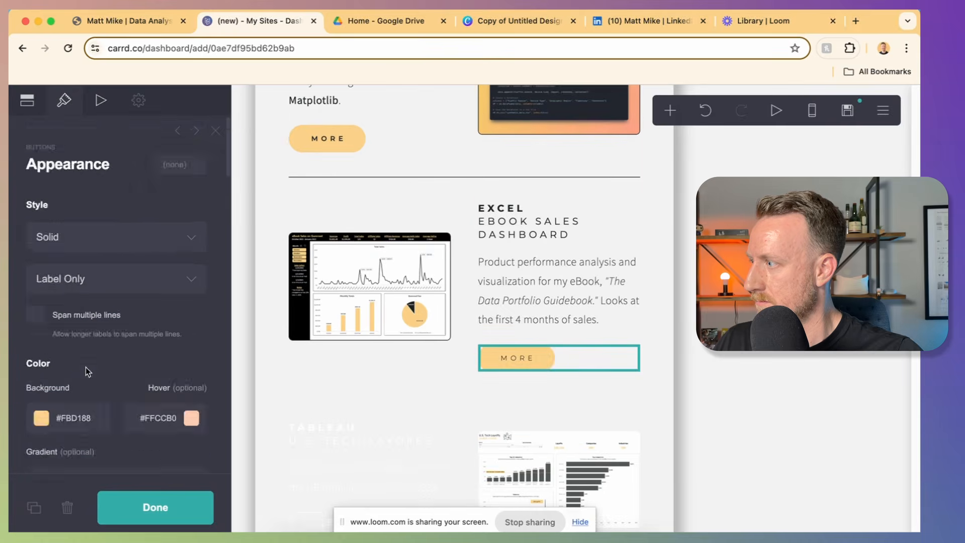
Step: Make the MORE label Semi Bold and darken the divider and Tableau project text
{"action": "scroll", "coordinate": [88, 372], "scroll_direction": "down", "scroll_amount": 10}
{"action": "left_click", "coordinate": [136, 453]}
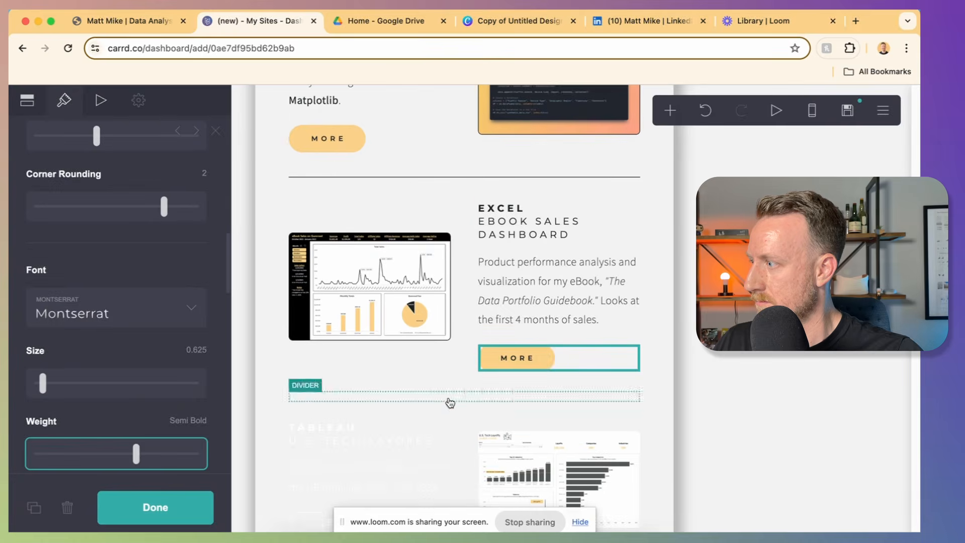
{"action": "left_click", "coordinate": [449, 402]}
{"action": "scroll", "coordinate": [449, 352], "scroll_direction": "down", "scroll_amount": 4}
{"action": "left_click", "coordinate": [340, 248]}
{"action": "left_click", "coordinate": [558, 293]}
Step: Make the lower MORE button Solid with a yellow #FBD188 background
{"action": "scroll", "coordinate": [108, 402], "scroll_direction": "down", "scroll_amount": 3}
{"action": "left_click", "coordinate": [329, 338]}
{"action": "left_click", "coordinate": [76, 351]}
{"action": "type", "text": "#FBD188"}
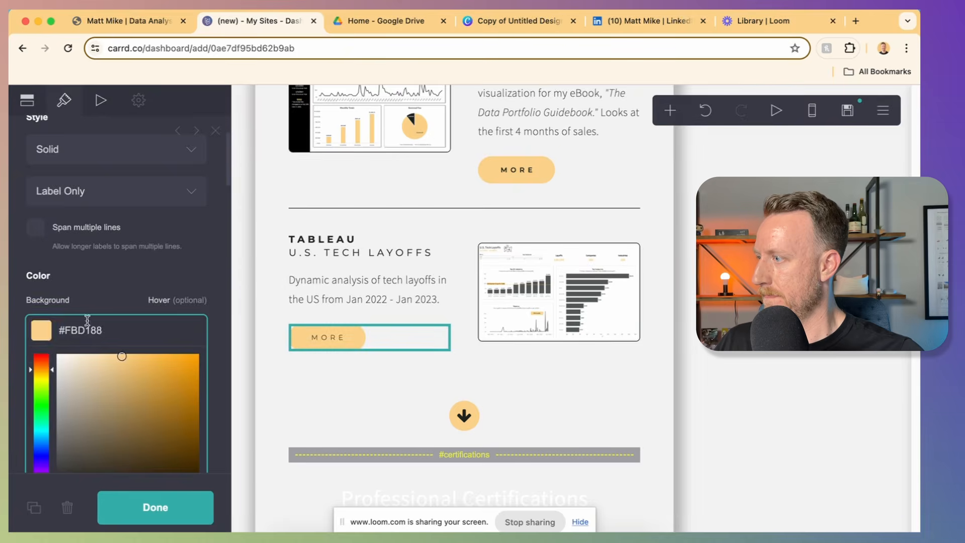
Step: Darken the Professional Certifications heading to #1C2120 and undo its monospace font change
{"action": "scroll", "coordinate": [90, 423], "scroll_direction": "down", "scroll_amount": 8}
{"action": "scroll", "coordinate": [465, 402], "scroll_direction": "down", "scroll_amount": 3}
{"action": "left_click", "coordinate": [465, 335]}
{"action": "left_click", "coordinate": [82, 237]}
{"action": "type", "text": "#1C2120"}
{"action": "left_click", "coordinate": [119, 324]}
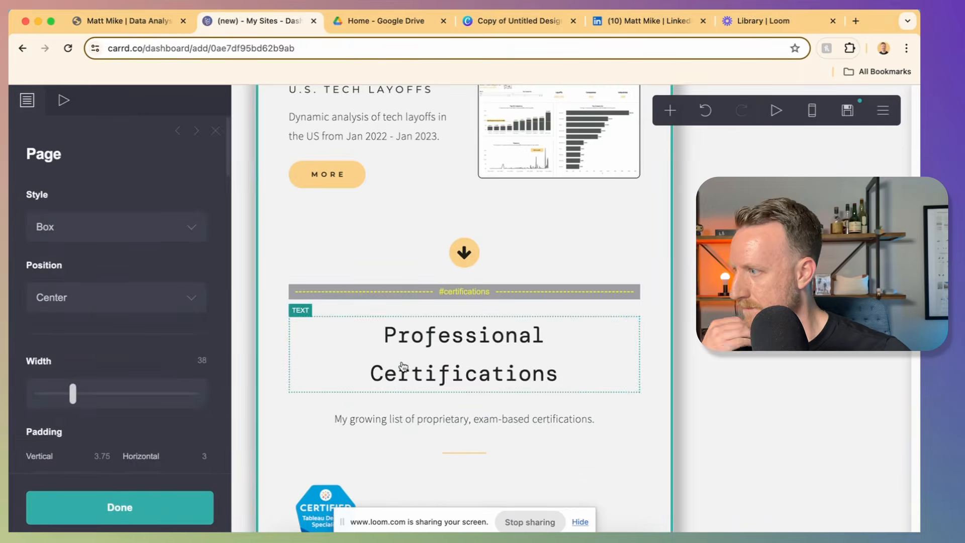
{"action": "key", "text": "super+z"}
Step: Set the contact form label colour to #1C2120 and review the rest of the page
{"action": "scroll", "coordinate": [481, 476], "scroll_direction": "down", "scroll_amount": 2}
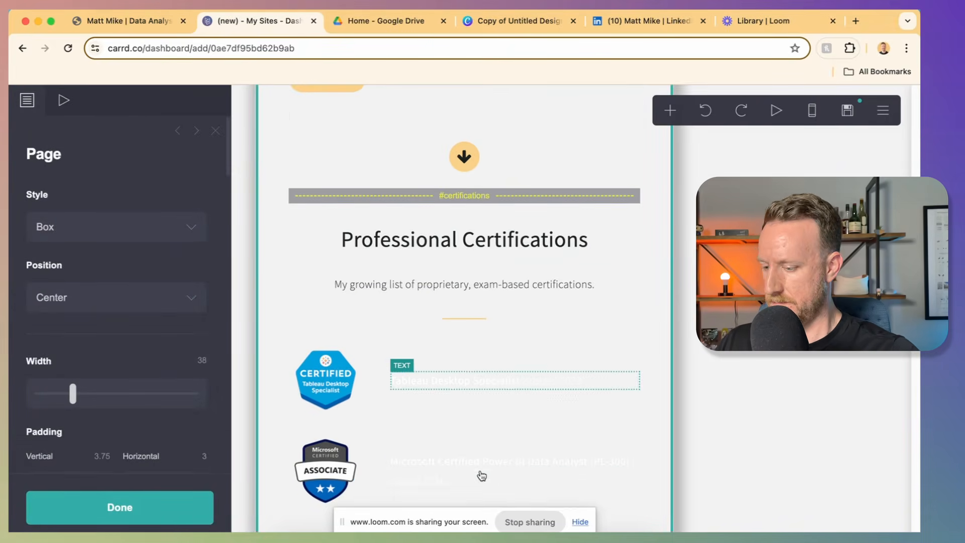
{"action": "left_click", "coordinate": [94, 408]}
{"action": "type", "text": "1C2120"}
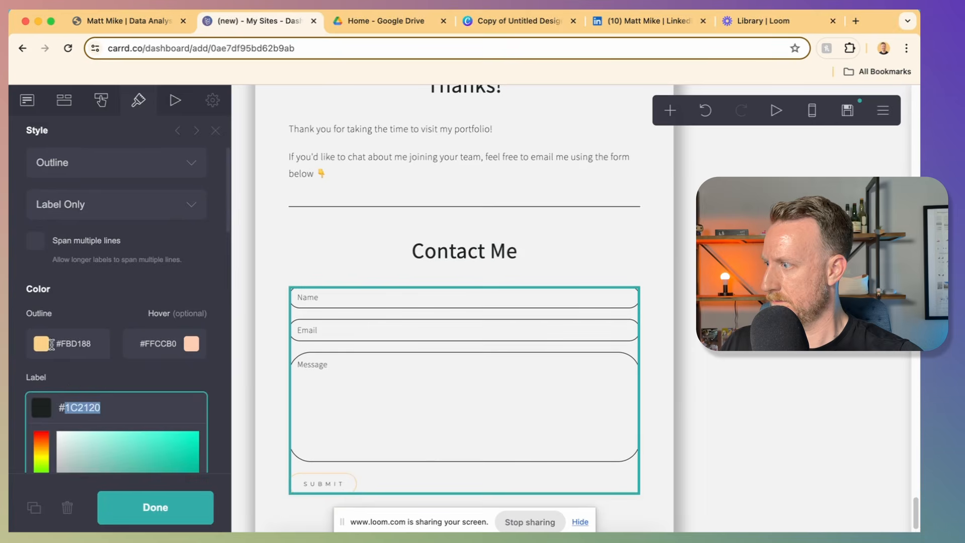
{"action": "type", "text": "1C2120"}
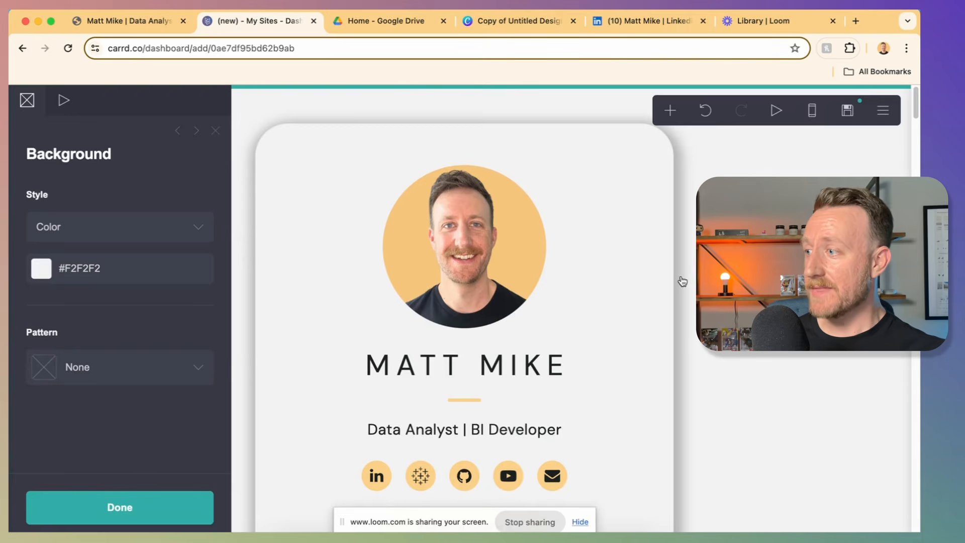
{"action": "scroll", "coordinate": [681, 280], "scroll_direction": "down", "scroll_amount": 10}
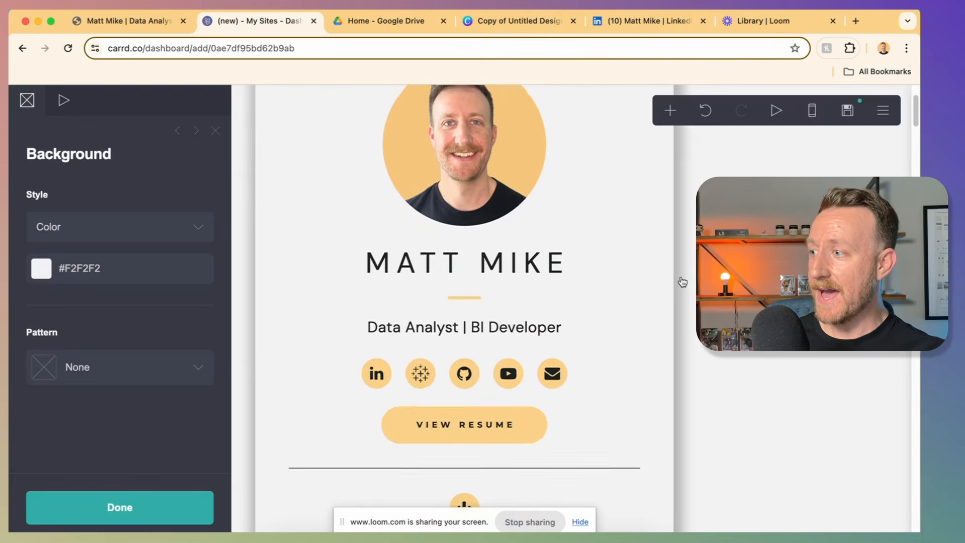
{"action": "scroll", "coordinate": [683, 281], "scroll_direction": "down", "scroll_amount": 7}
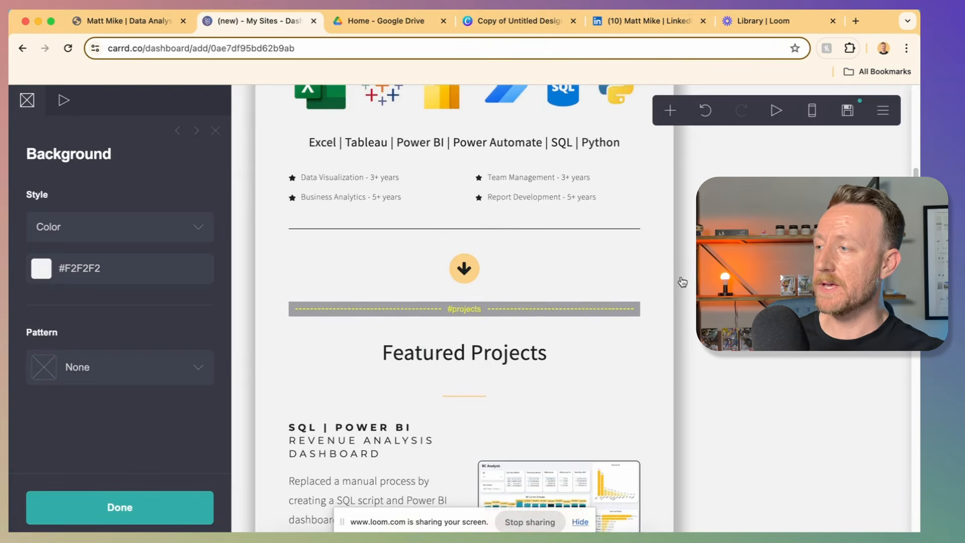
{"action": "scroll", "coordinate": [683, 282], "scroll_direction": "down", "scroll_amount": 15}
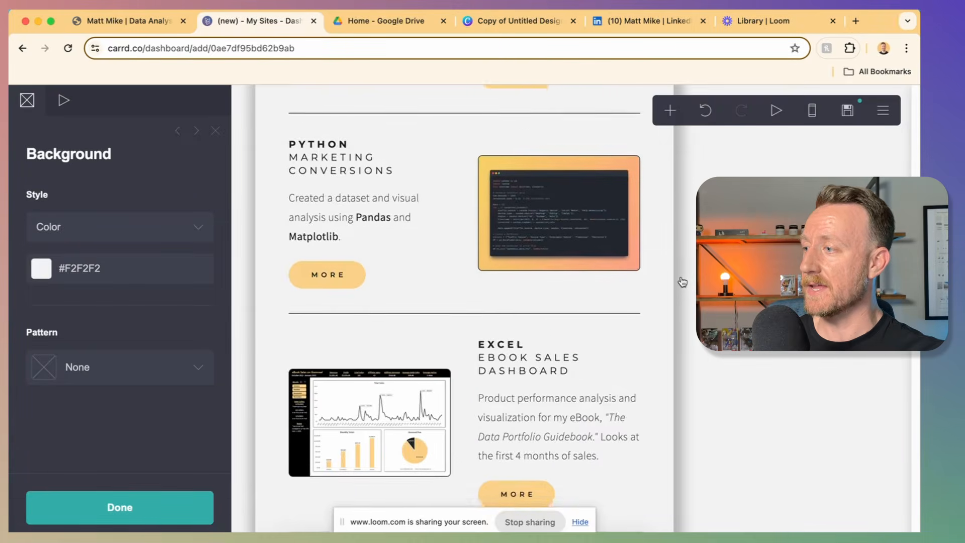
{"action": "scroll", "coordinate": [682, 282], "scroll_direction": "down", "scroll_amount": 5}
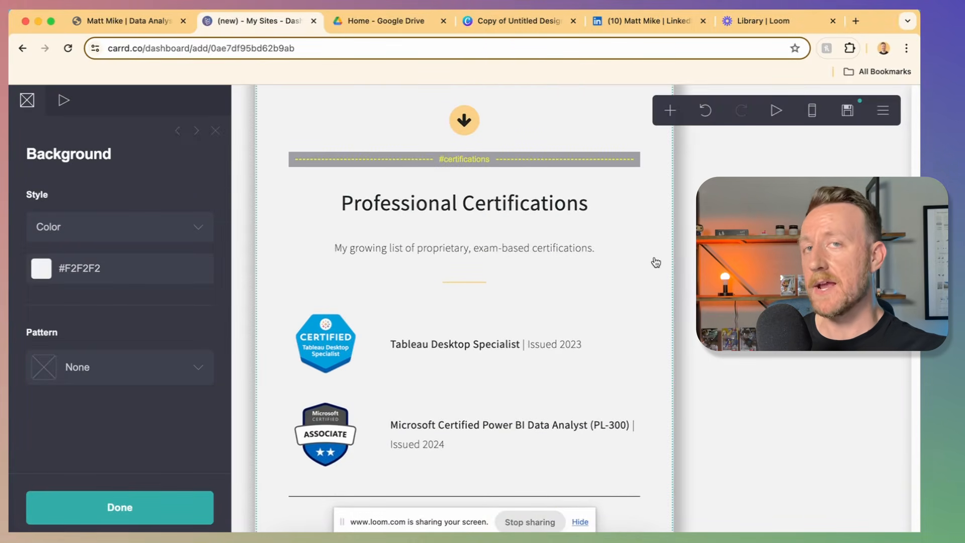
Step: Title the site with the owner's name plus '| Data Analyst' and describe it as their data portfolio
{"action": "left_click", "coordinate": [849, 112]}
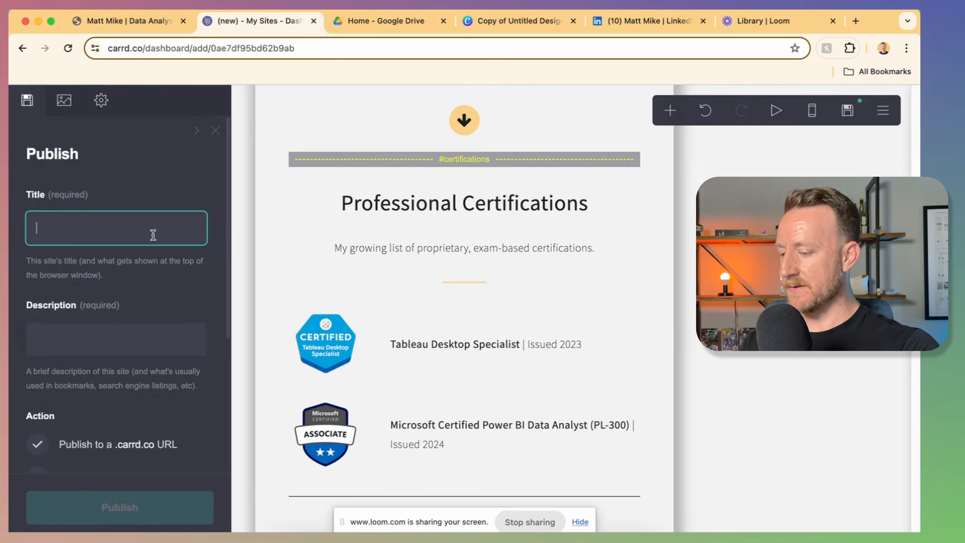
{"action": "type", "text": "Matt"}
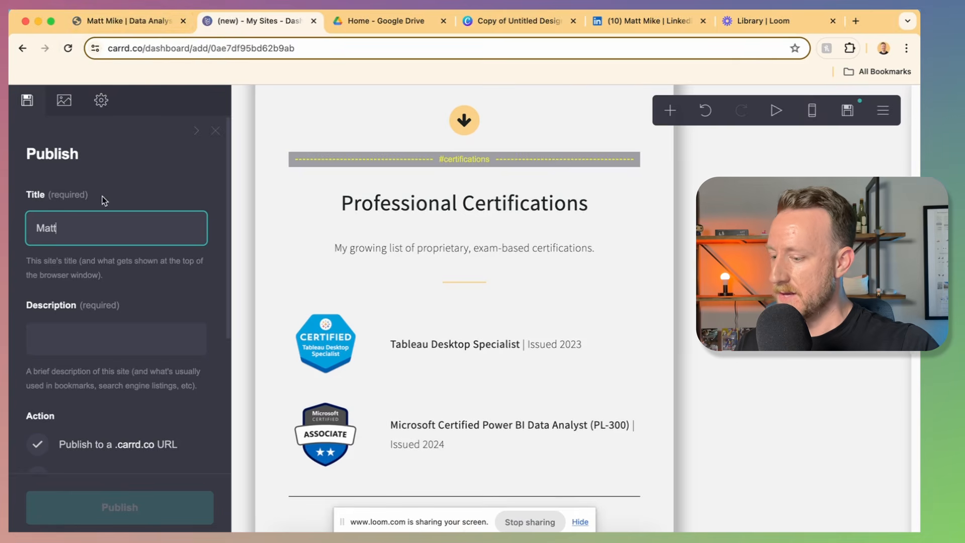
{"action": "type", "text": "Mike | Data "}
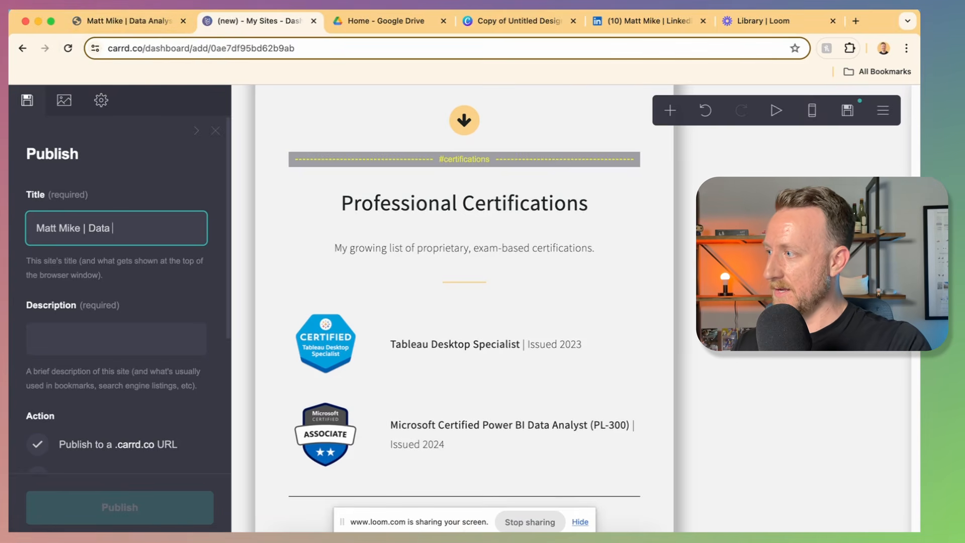
{"action": "type", "text": "Analyst"}
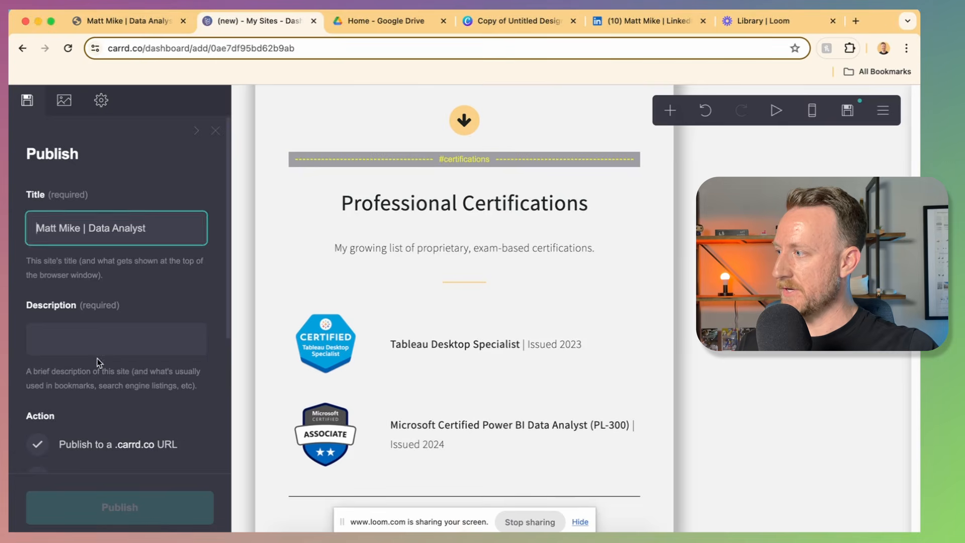
{"action": "left_click", "coordinate": [105, 332]}
{"action": "type", "text": "Matt Mike's data portfolio"}
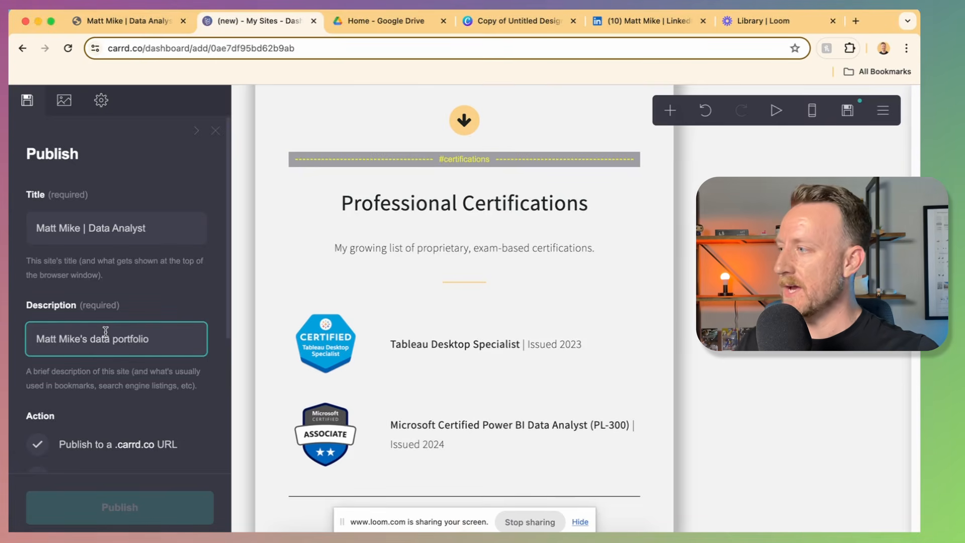
{"action": "scroll", "coordinate": [105, 329], "scroll_direction": "down", "scroll_amount": 3}
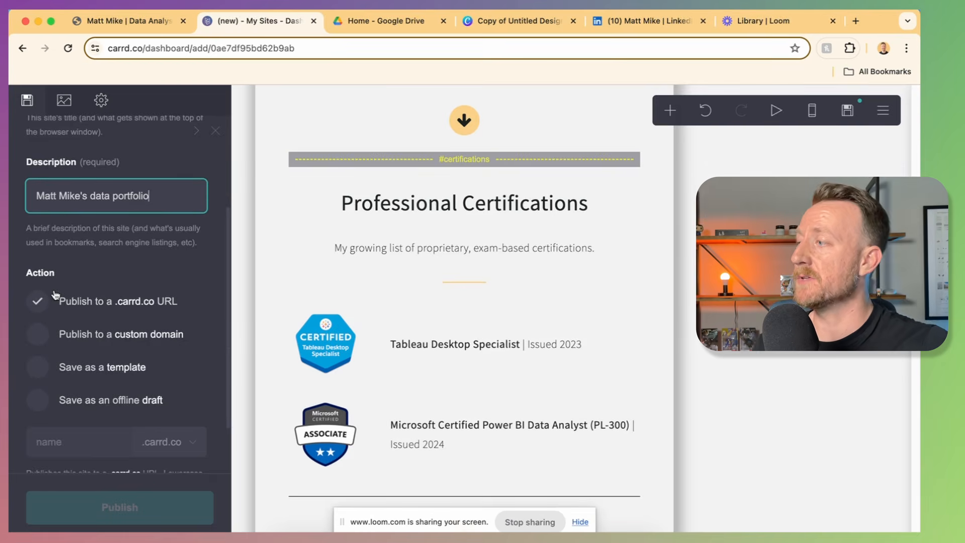
Step: Publish to a .carrd.co URL using an available subdomain of the owner's name ending in 1
{"action": "left_click", "coordinate": [38, 335]}
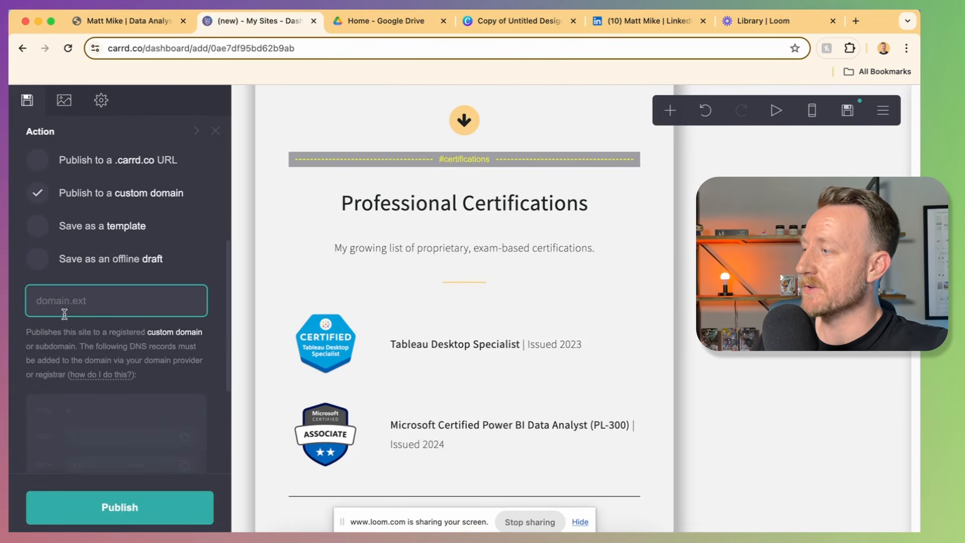
{"action": "scroll", "coordinate": [64, 313], "scroll_direction": "down", "scroll_amount": 3}
{"action": "scroll", "coordinate": [65, 317], "scroll_direction": "up", "scroll_amount": 5}
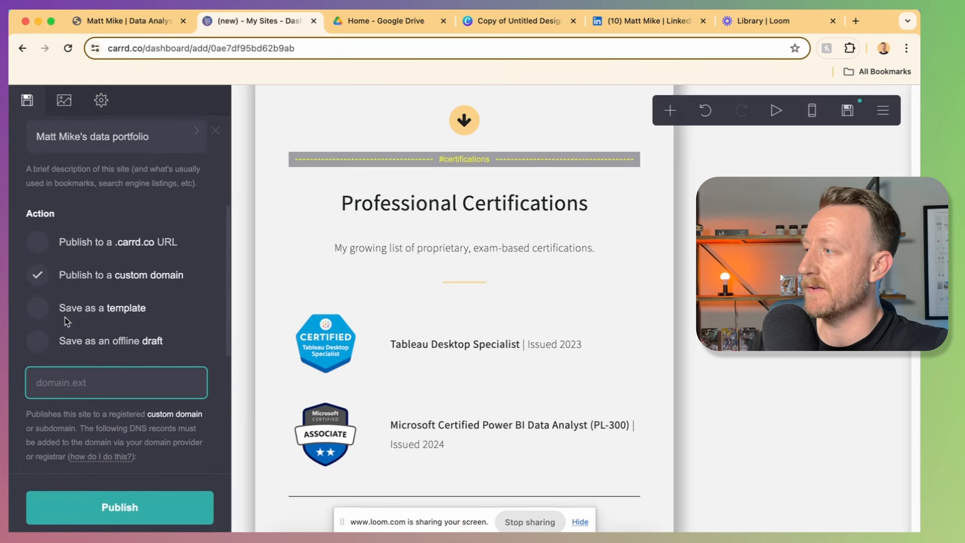
{"action": "left_click", "coordinate": [40, 244]}
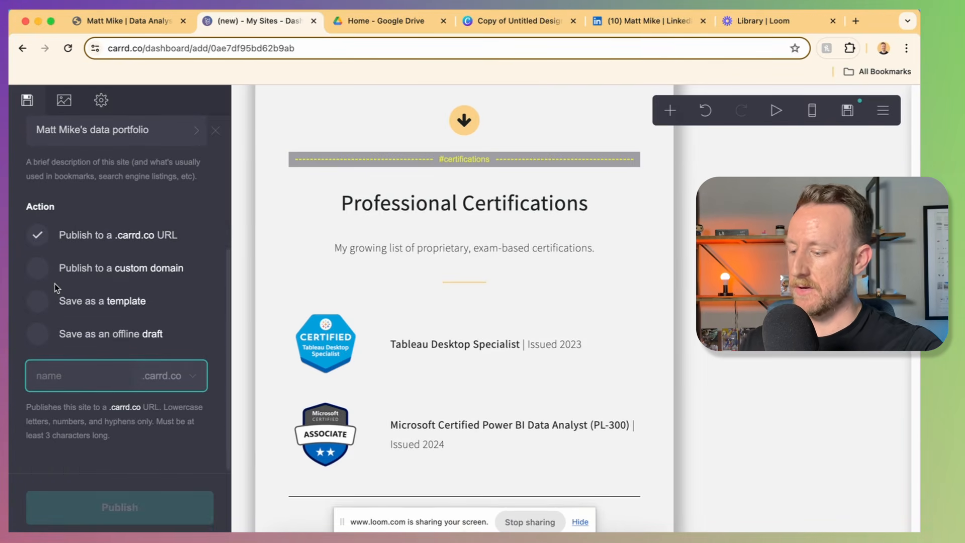
{"action": "type", "text": "matt"}
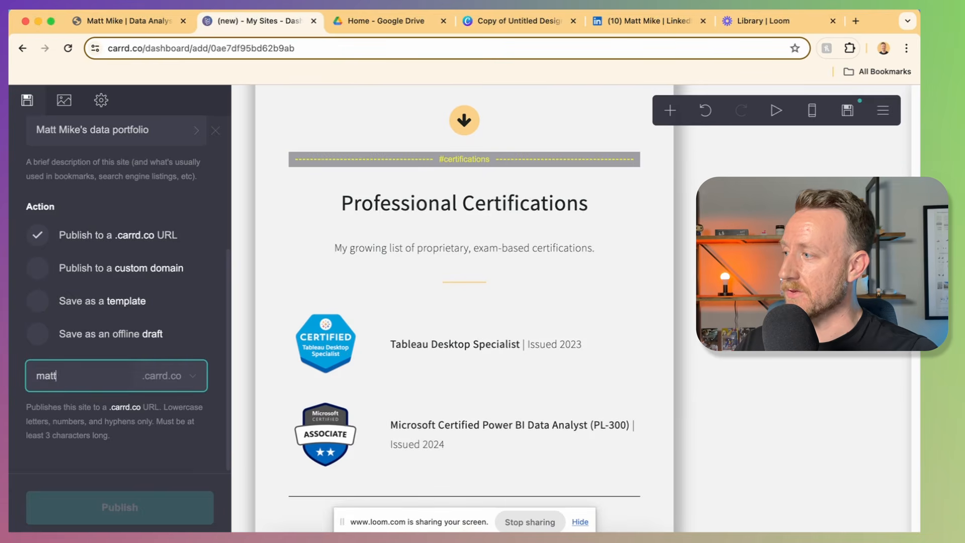
{"action": "type", "text": "mike"}
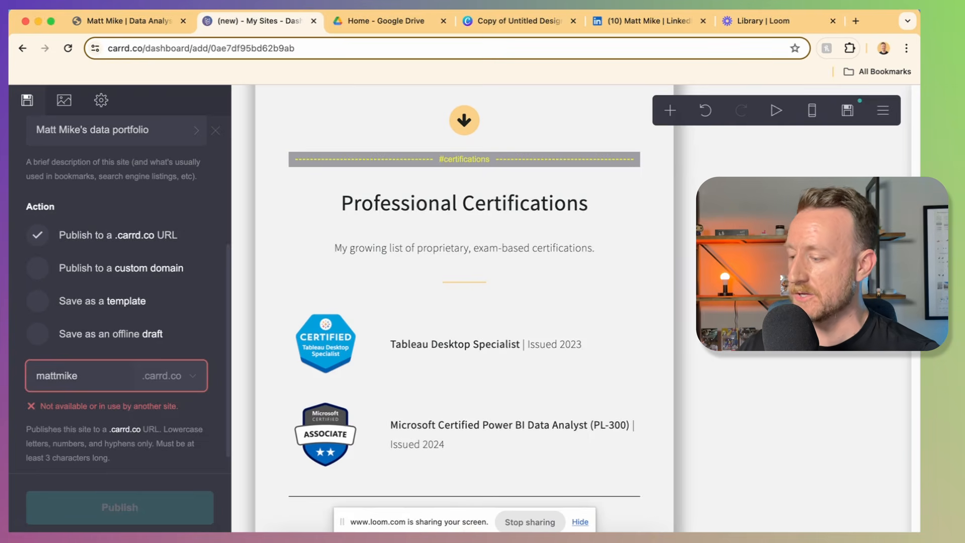
{"action": "type", "text": "1"}
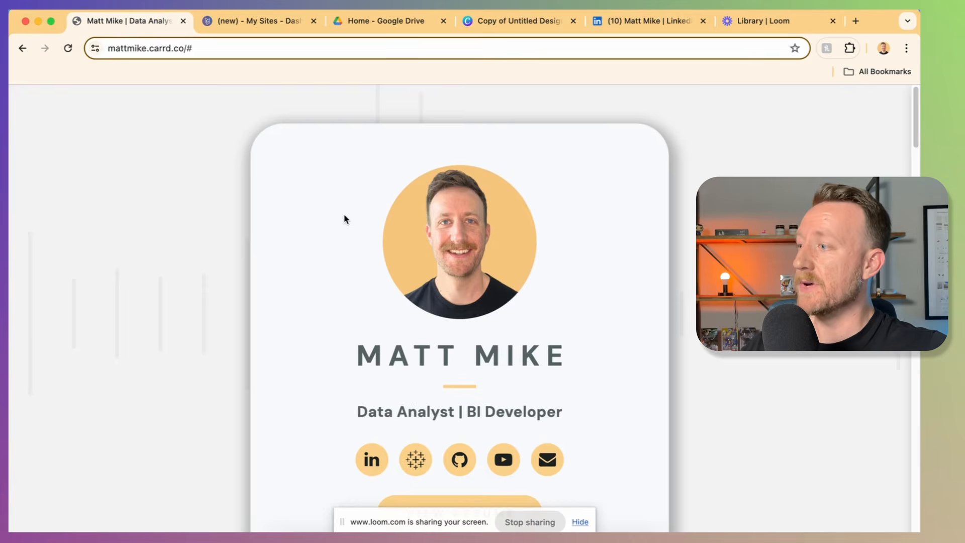
{"action": "scroll", "coordinate": [345, 216], "scroll_direction": "down", "scroll_amount": 10}
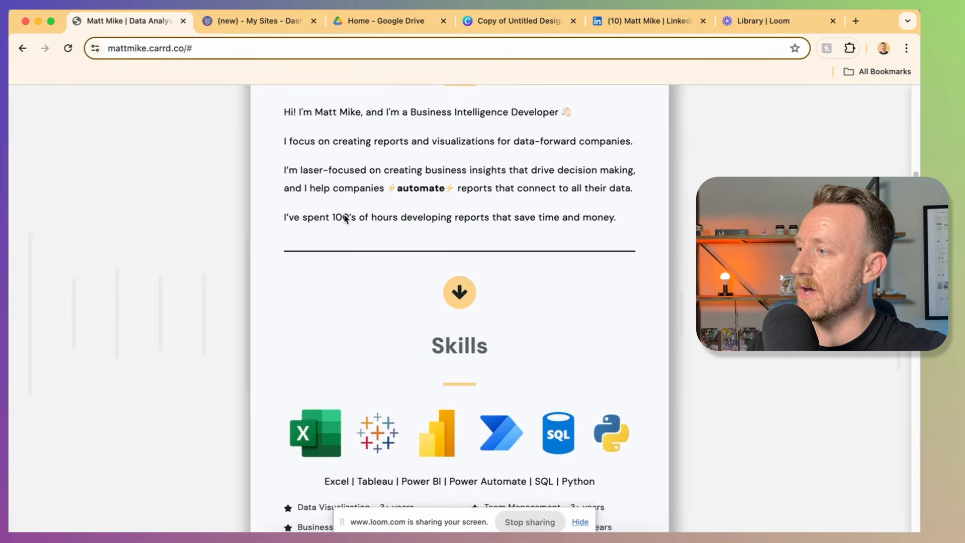
{"action": "scroll", "coordinate": [345, 217], "scroll_direction": "down", "scroll_amount": 15}
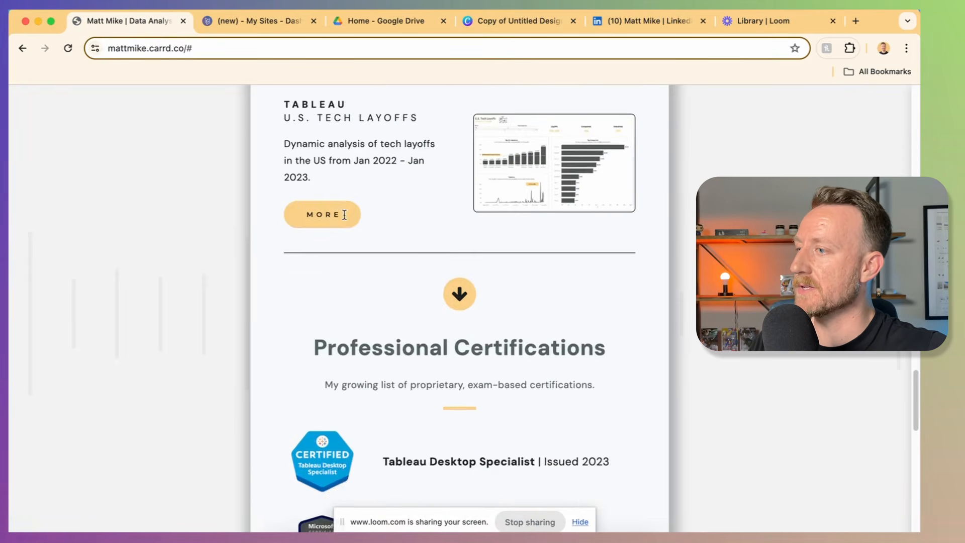
{"action": "scroll", "coordinate": [345, 214], "scroll_direction": "down", "scroll_amount": 15}
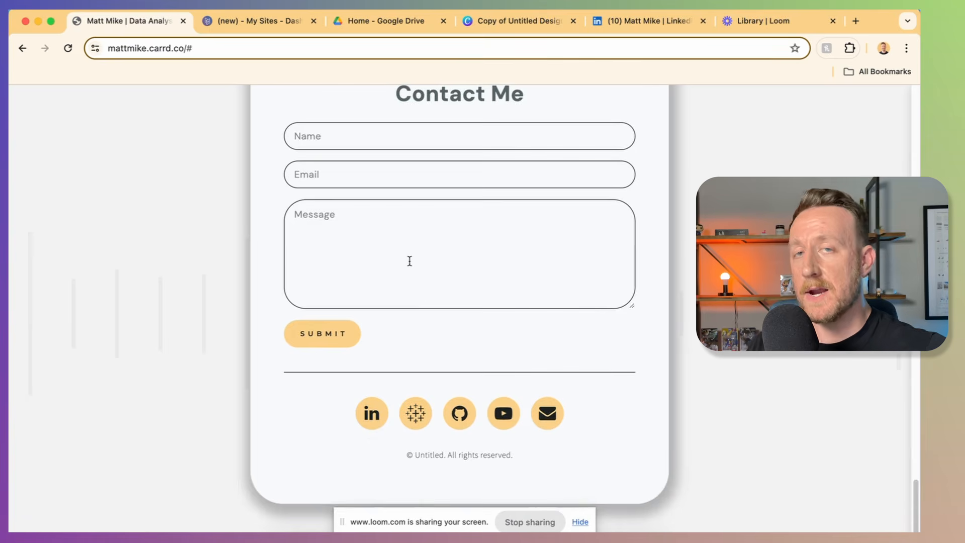
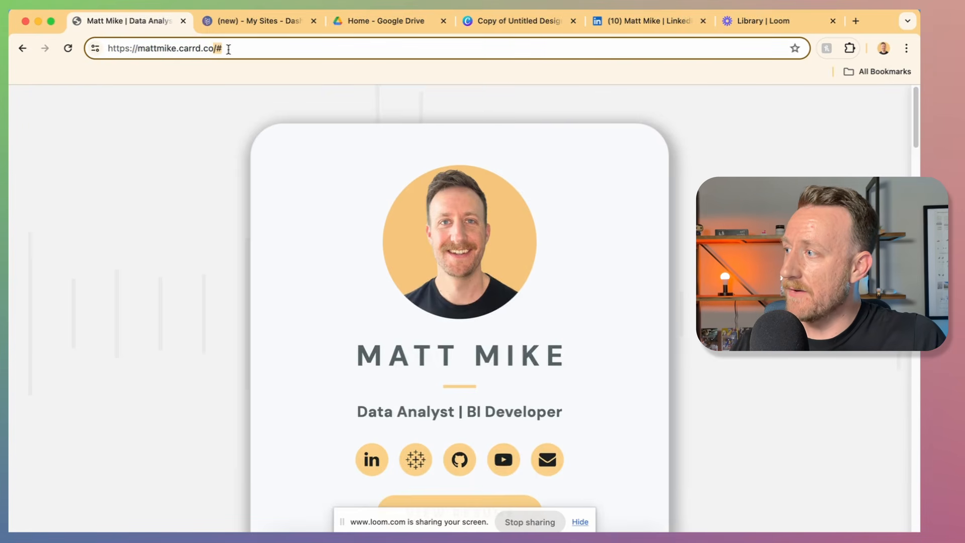
Step: Select the published portfolio's full .carrd.co web address in the address bar and copy it
{"action": "left_click", "coordinate": [228, 49]}
{"action": "key", "text": "super+c"}
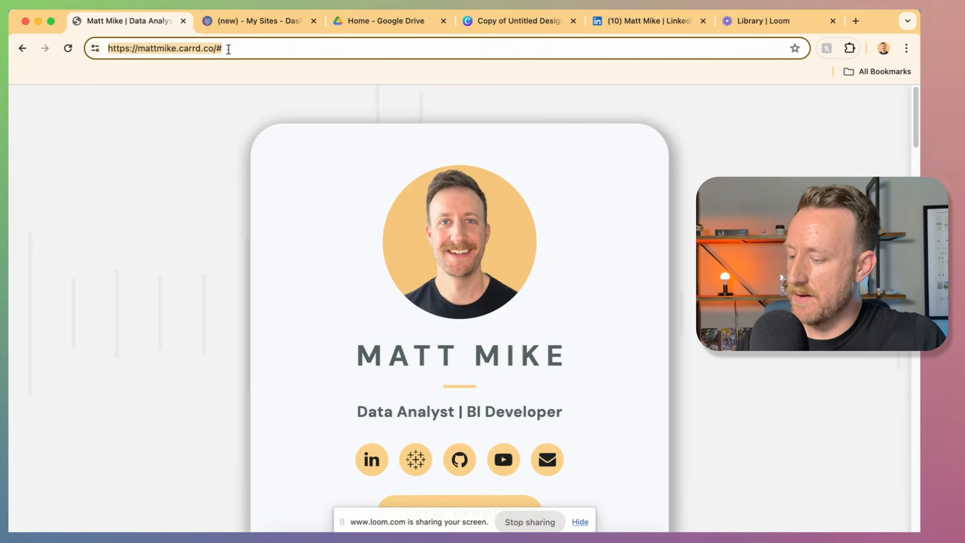
Step: Open your LinkedIn profile and look over its intro, Analytics, Resources and About sections
{"action": "left_click", "coordinate": [645, 25]}
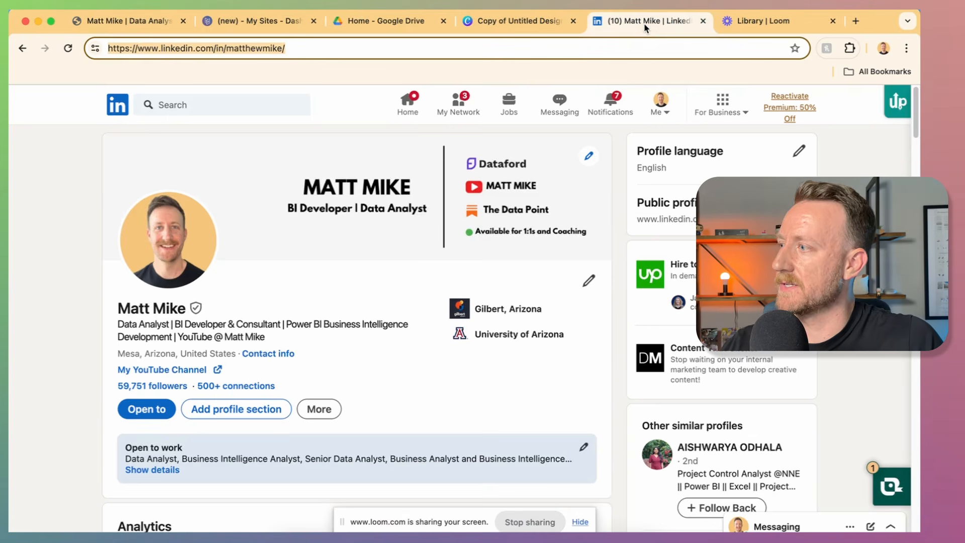
{"action": "scroll", "coordinate": [359, 240], "scroll_direction": "down", "scroll_amount": 3}
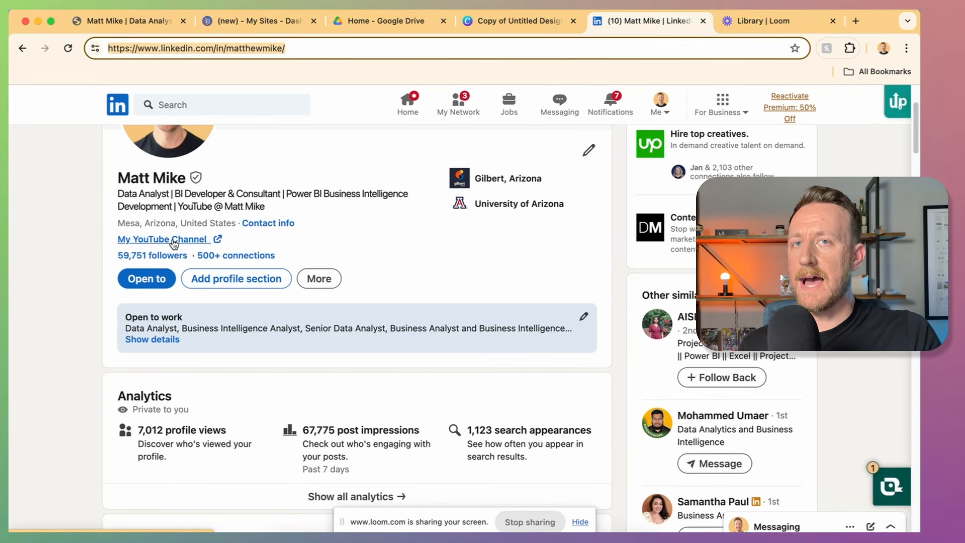
{"action": "scroll", "coordinate": [174, 244], "scroll_direction": "down", "scroll_amount": 5}
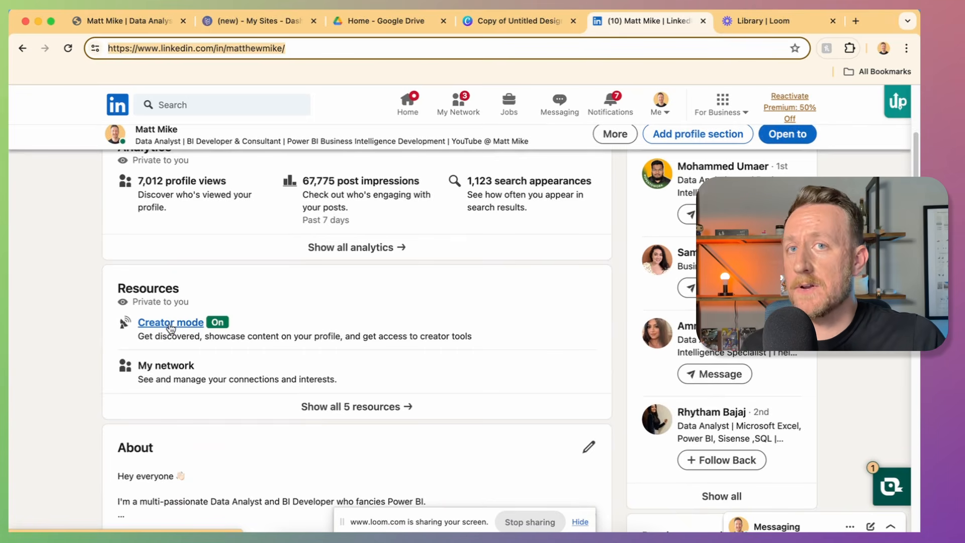
{"action": "scroll", "coordinate": [171, 327], "scroll_direction": "up", "scroll_amount": 10}
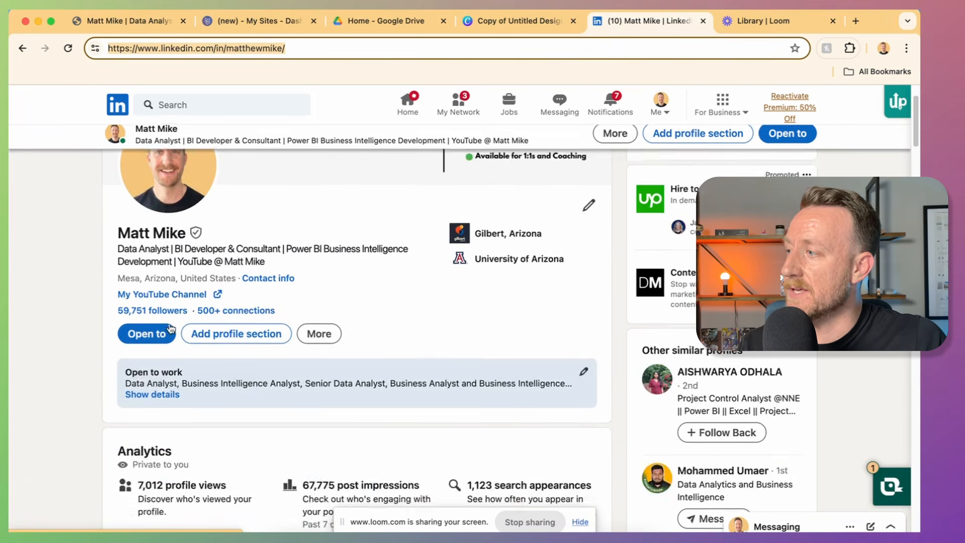
{"action": "scroll", "coordinate": [154, 373], "scroll_direction": "down", "scroll_amount": 2}
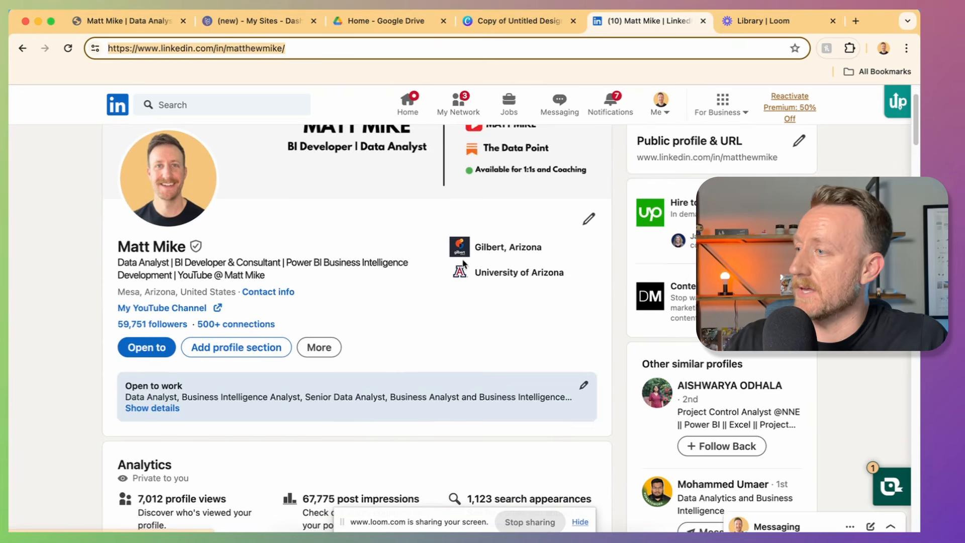
{"action": "left_click", "coordinate": [583, 221]}
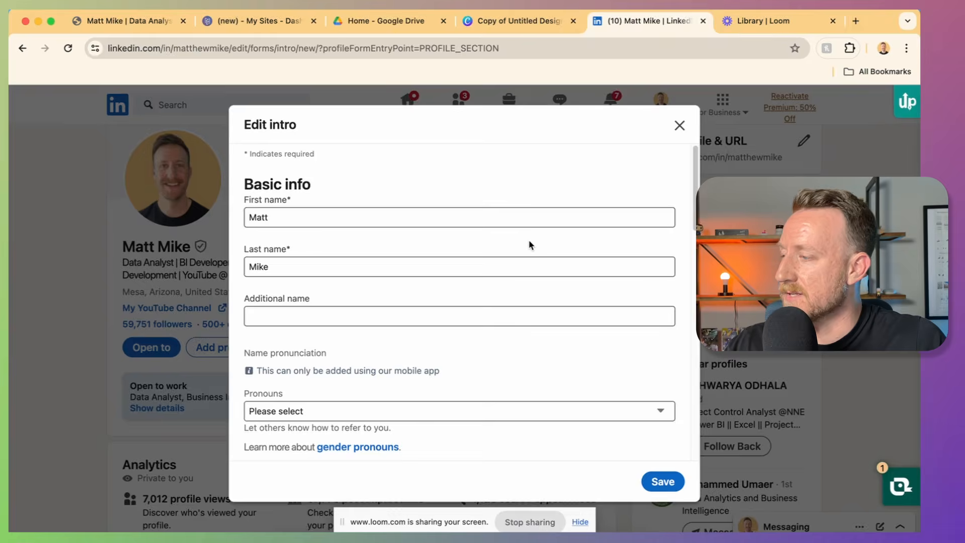
{"action": "scroll", "coordinate": [489, 290], "scroll_direction": "down", "scroll_amount": 5}
{"action": "scroll", "coordinate": [489, 291], "scroll_direction": "down", "scroll_amount": 3}
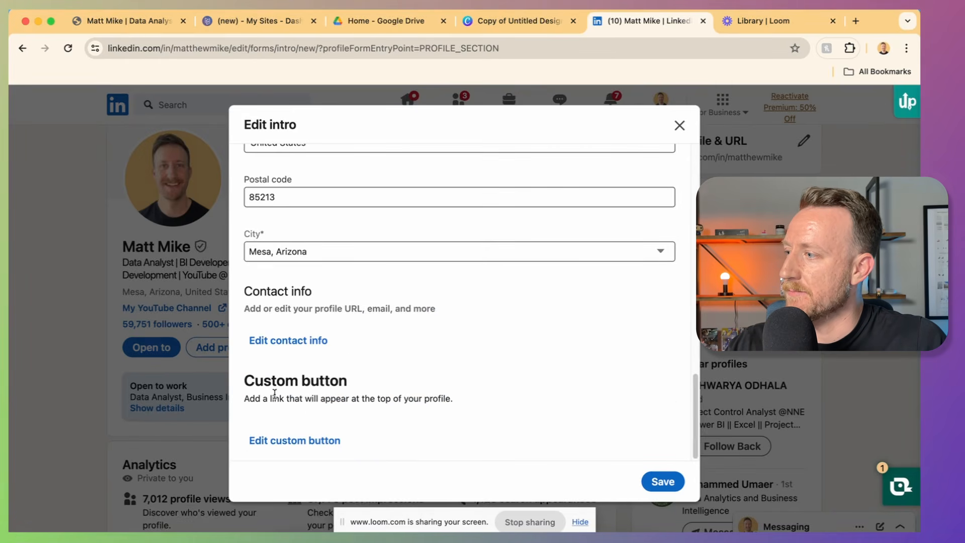
{"action": "left_click", "coordinate": [284, 441]}
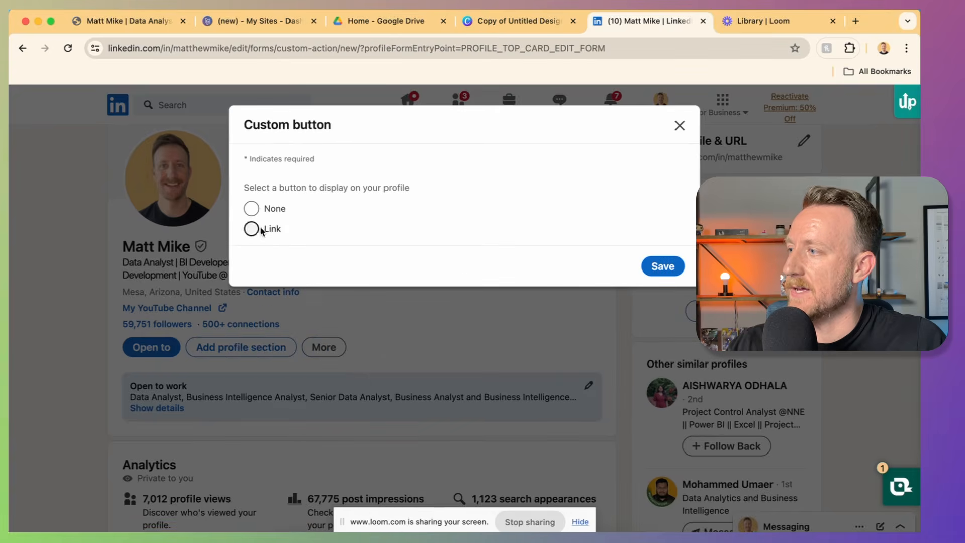
{"action": "left_click", "coordinate": [252, 229]}
{"action": "triple_click", "coordinate": [301, 276]}
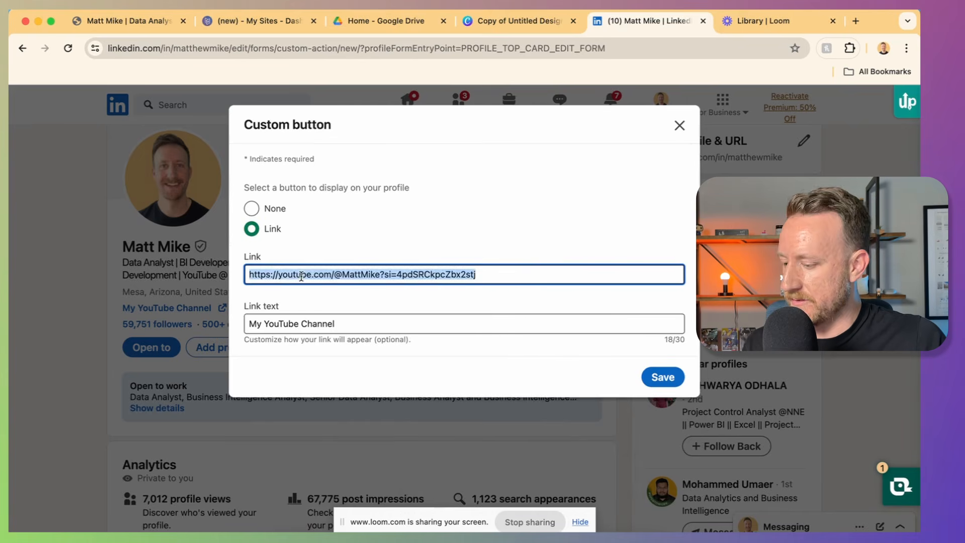
{"action": "key", "text": "super+v"}
{"action": "triple_click", "coordinate": [334, 320]}
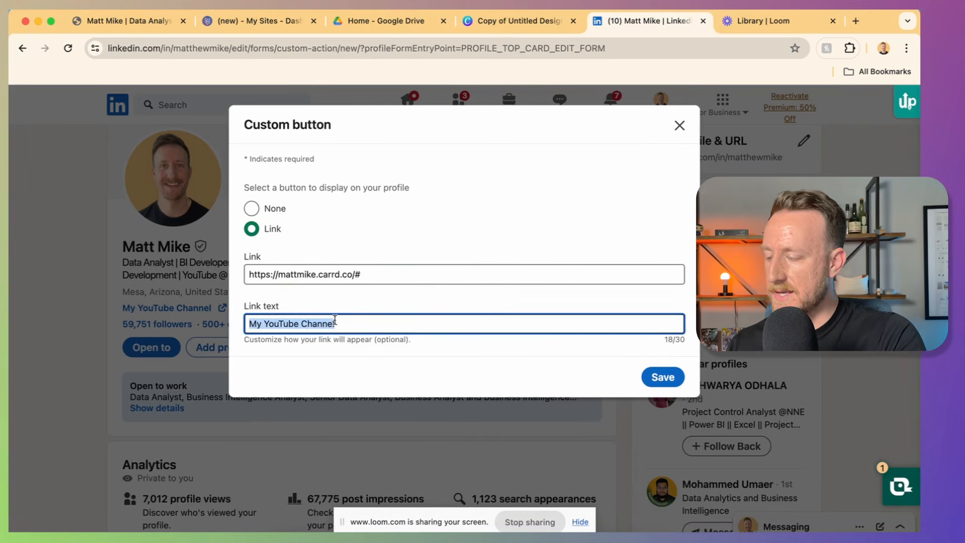
{"action": "type", "text": "View My Por"}
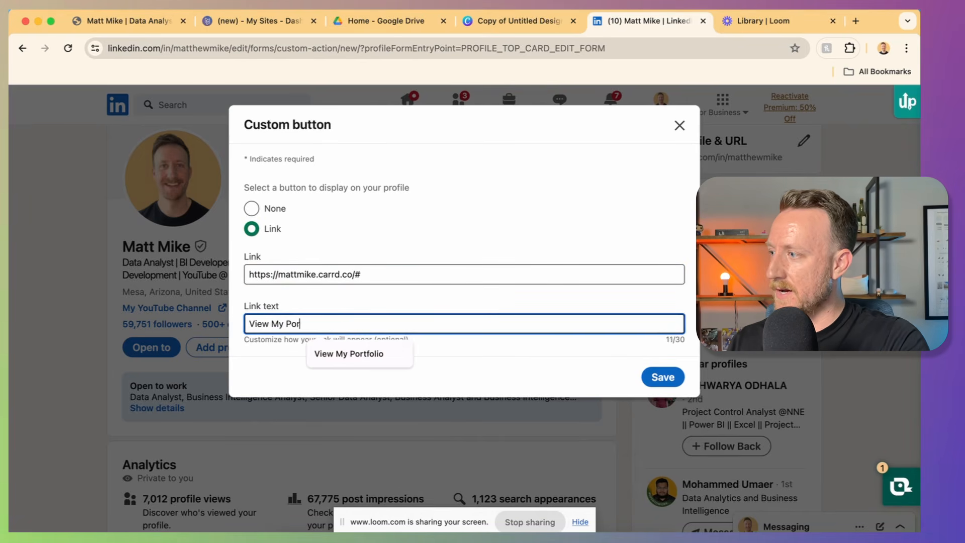
{"action": "type", "text": "tfolio"}
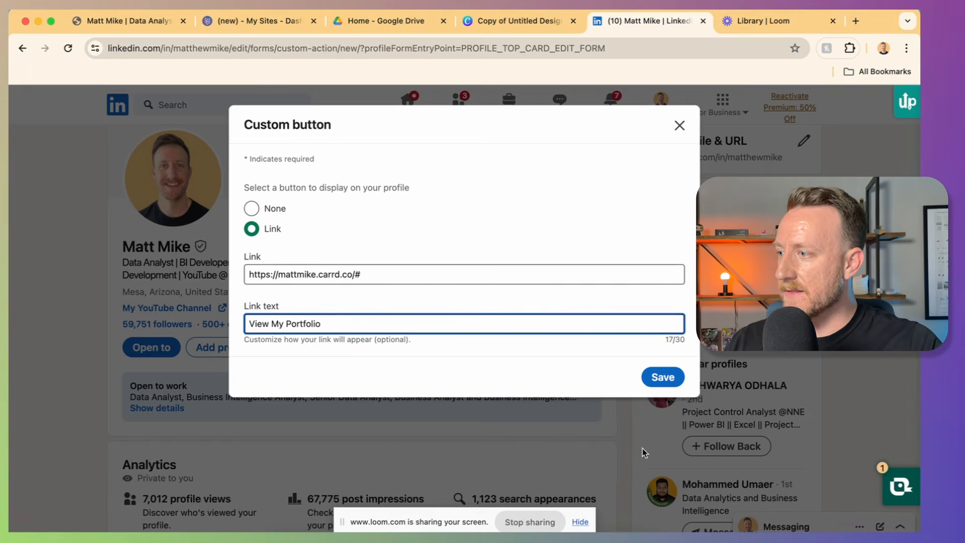
{"action": "left_click", "coordinate": [680, 125]}
{"action": "left_click", "coordinate": [542, 307]}
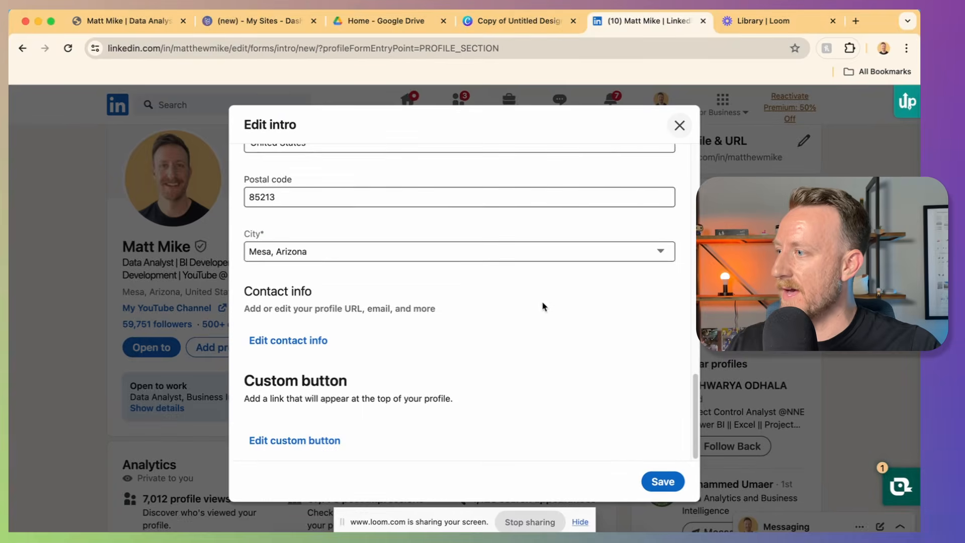
{"action": "left_click", "coordinate": [679, 126]}
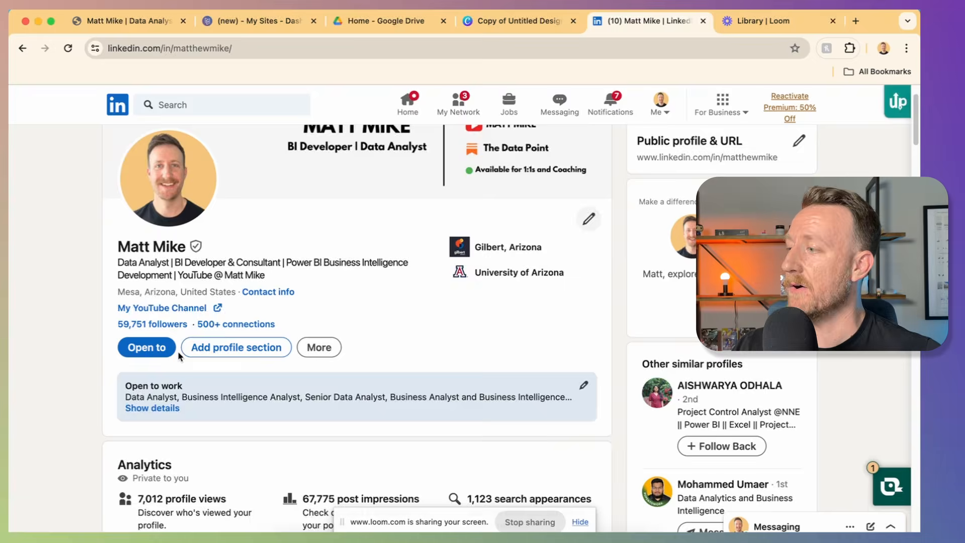
Step: Add a link to the Featured section and paste in the Carrd portfolio URL to load its preview
{"action": "scroll", "coordinate": [177, 351], "scroll_direction": "down", "scroll_amount": 5}
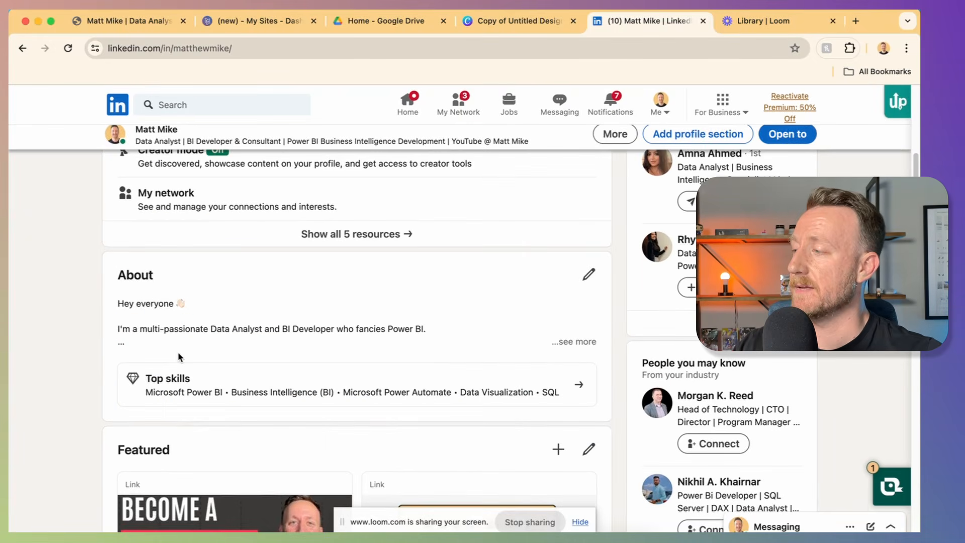
{"action": "scroll", "coordinate": [177, 351], "scroll_direction": "down", "scroll_amount": 4}
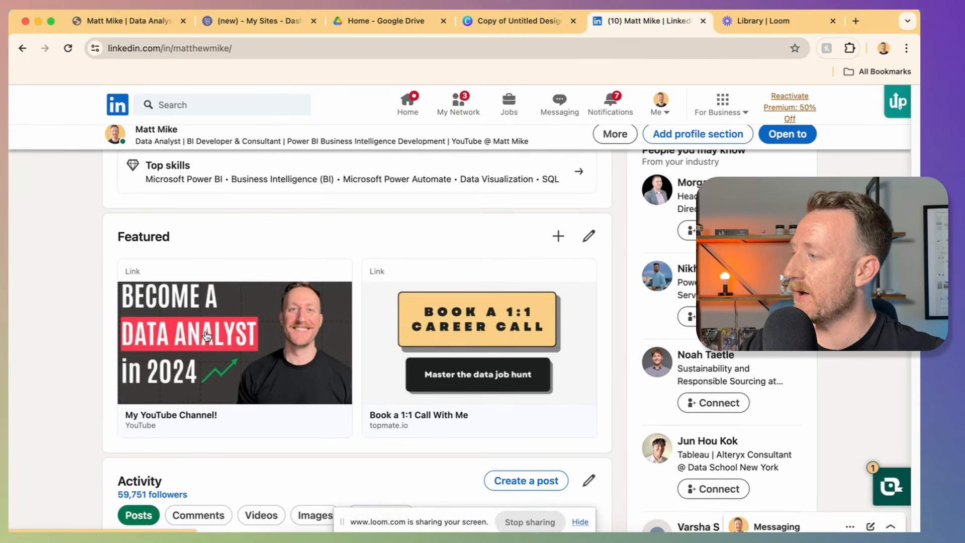
{"action": "left_click", "coordinate": [556, 250]}
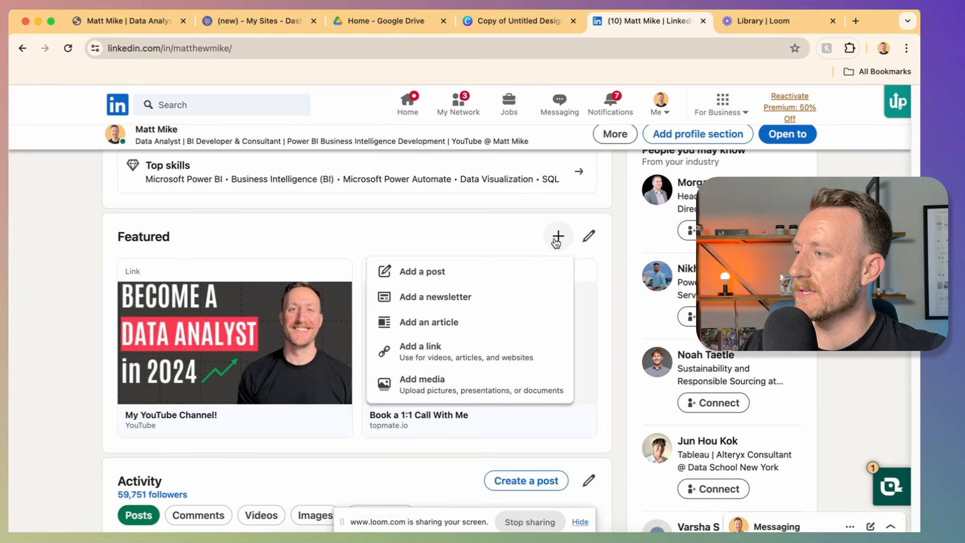
{"action": "left_click", "coordinate": [428, 345]}
{"action": "type", "text": "https://mattmike.carrd.co/#"}
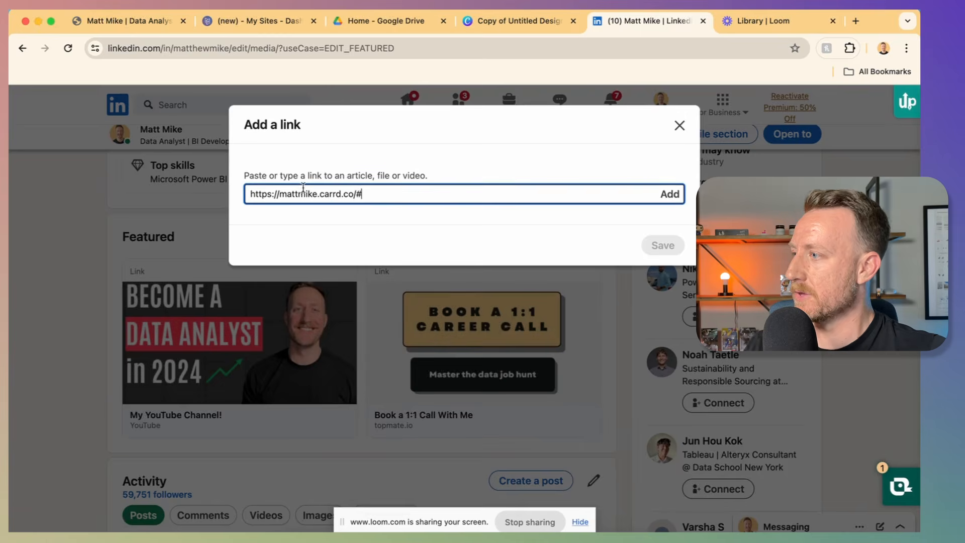
{"action": "left_click", "coordinate": [669, 195]}
{"action": "scroll", "coordinate": [415, 282], "scroll_direction": "down", "scroll_amount": 2}
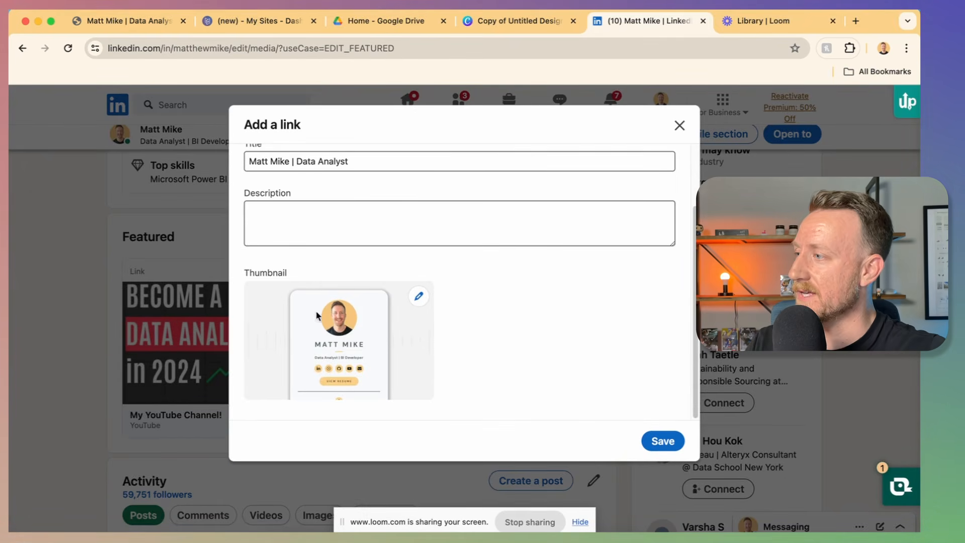
{"action": "scroll", "coordinate": [316, 310], "scroll_direction": "up", "scroll_amount": 3}
Step: Title the link 'View My Portfolio', describe it as 'See all my projects!', then discard it
{"action": "left_click", "coordinate": [268, 238]}
{"action": "triple_click", "coordinate": [268, 237]}
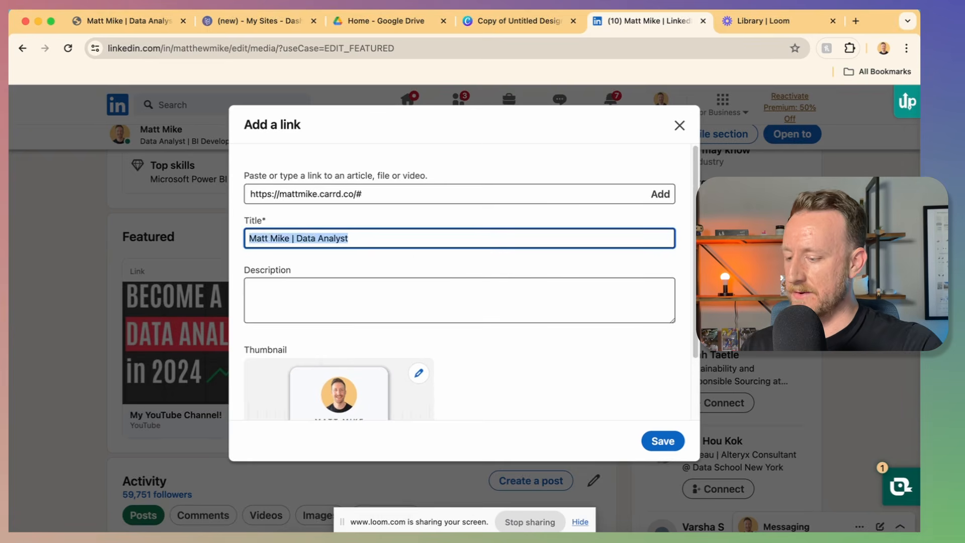
{"action": "type", "text": "Vi"}
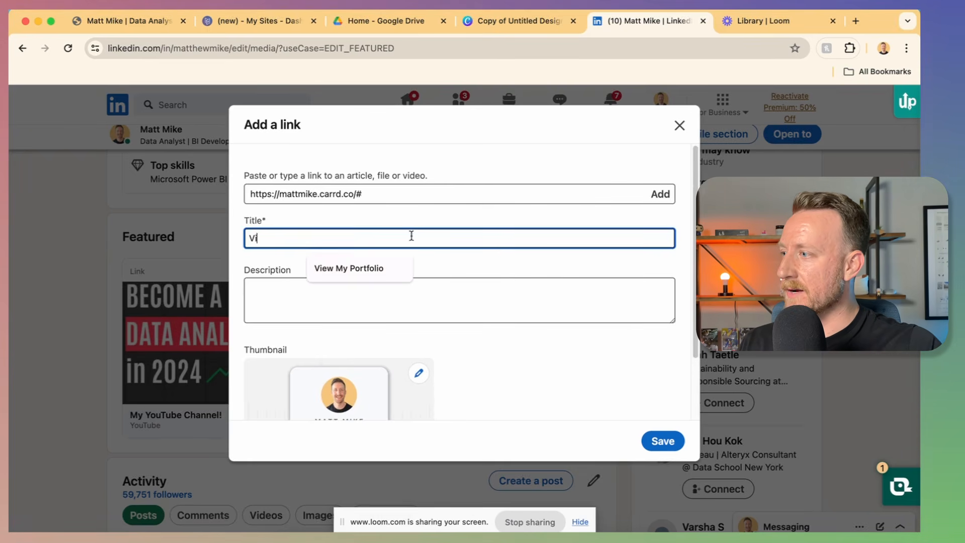
{"action": "left_click", "coordinate": [390, 267]}
{"action": "left_click", "coordinate": [403, 308]}
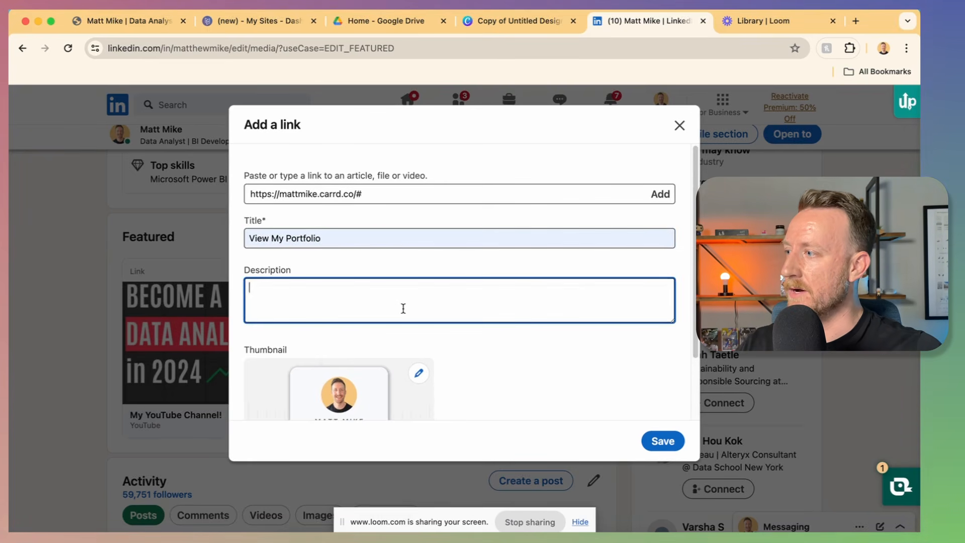
{"action": "type", "text": "See"}
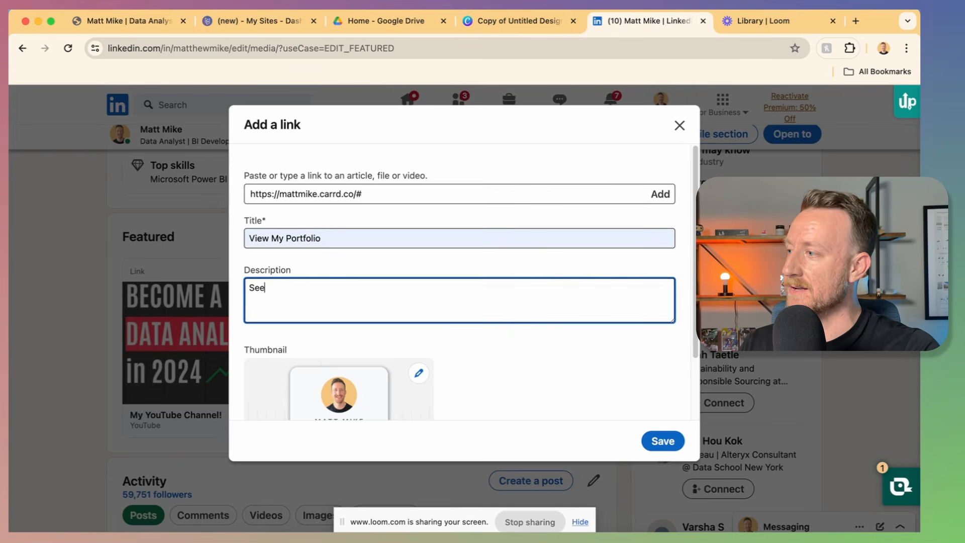
{"action": "type", "text": " all my projects!"}
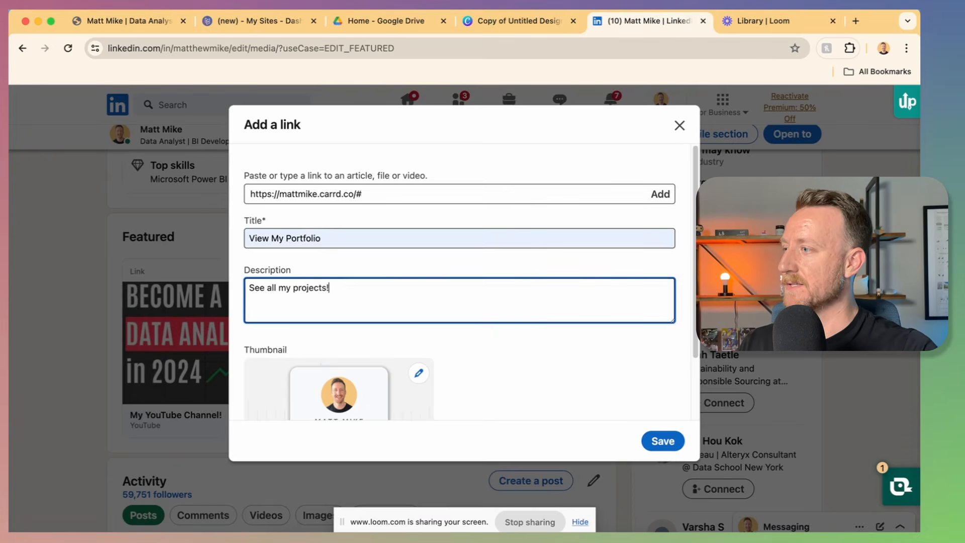
{"action": "left_click", "coordinate": [677, 126]}
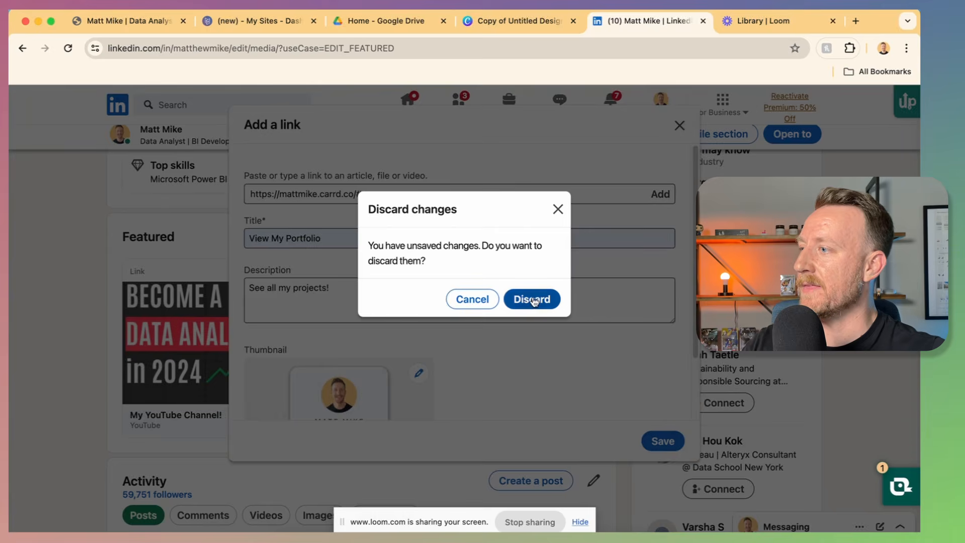
{"action": "left_click", "coordinate": [533, 299]}
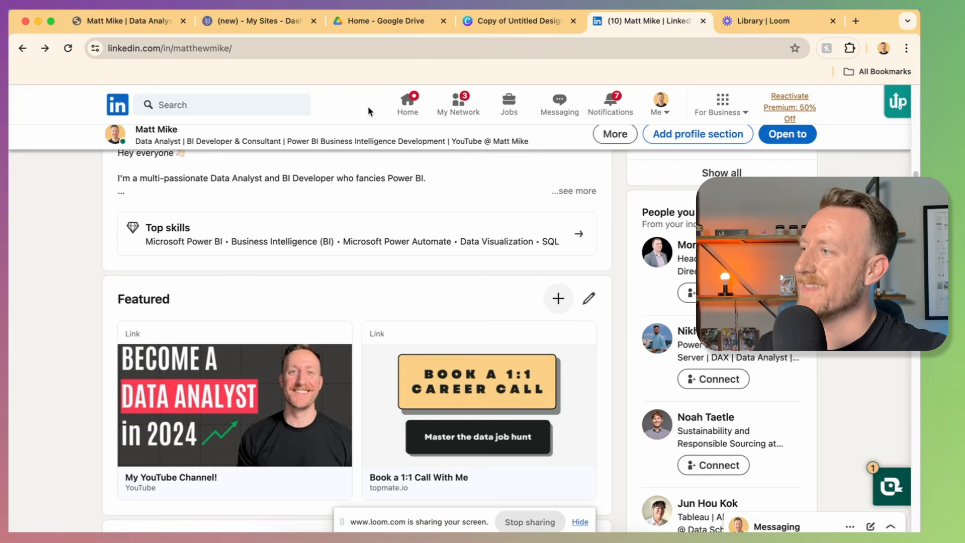
Step: Switch to Google Drive to view the resume PDF, which lists the Carrd portfolio link
{"action": "left_click", "coordinate": [368, 21]}
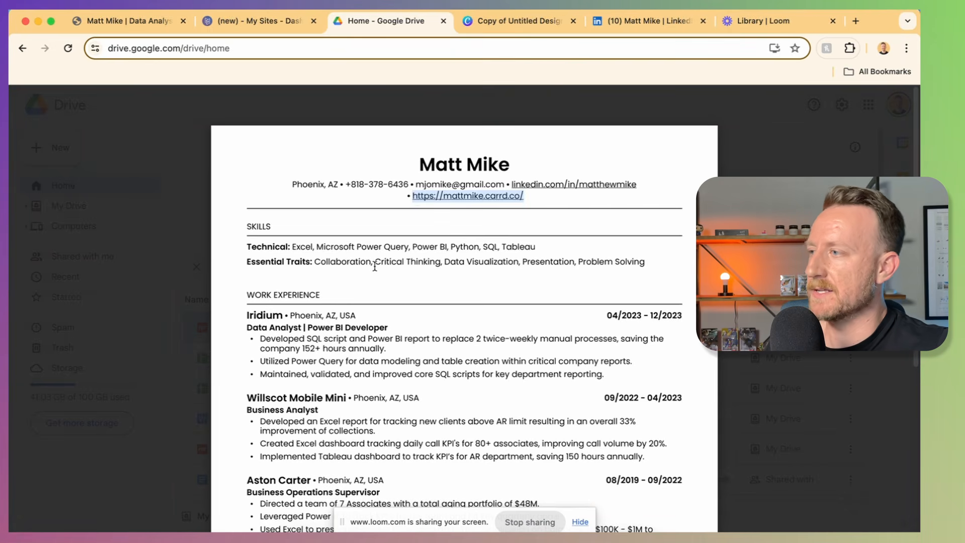
{"action": "left_click", "coordinate": [434, 214]}
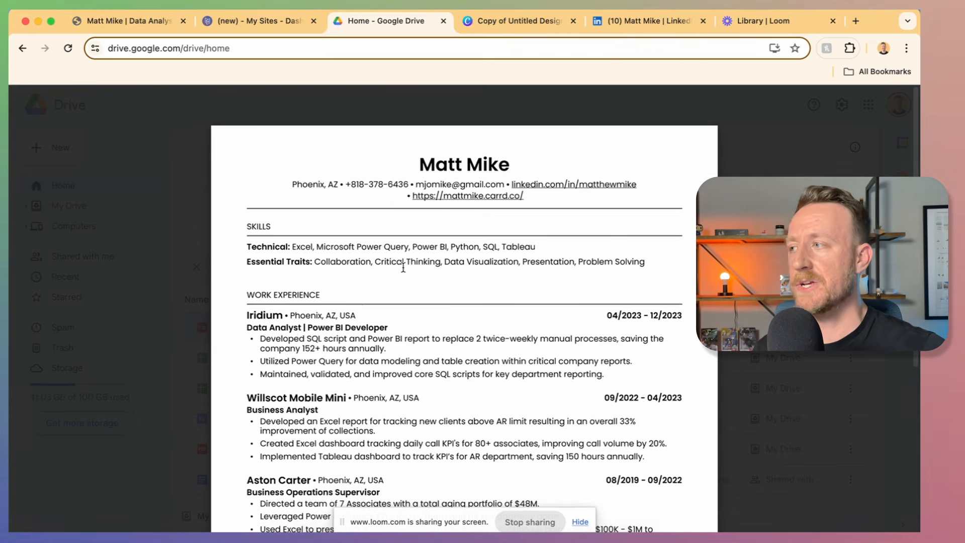
Step: On the live portfolio, open the Tableau Company Aging Dashboard project page and select its address
{"action": "left_click", "coordinate": [121, 20]}
{"action": "scroll", "coordinate": [364, 344], "scroll_direction": "down", "scroll_amount": 15}
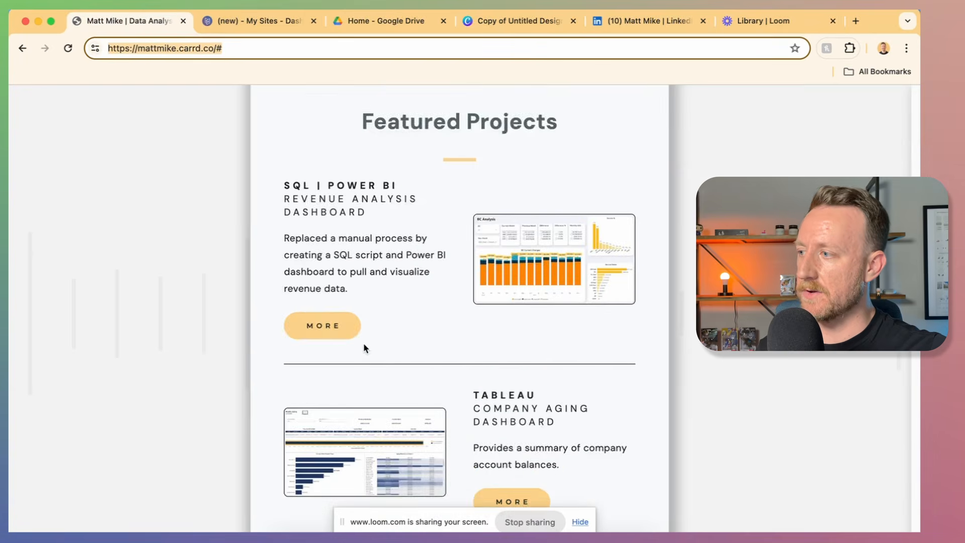
{"action": "scroll", "coordinate": [365, 348], "scroll_direction": "down", "scroll_amount": 2}
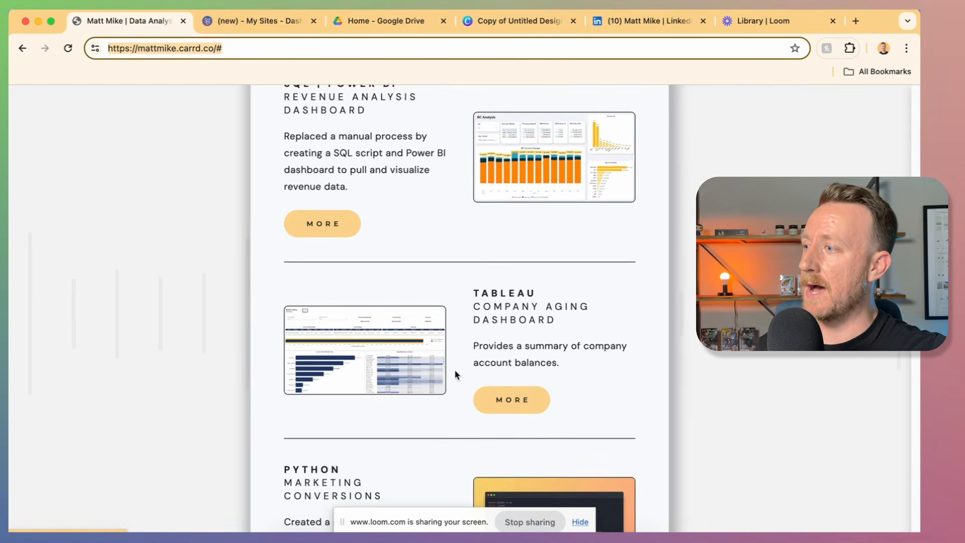
{"action": "left_click", "coordinate": [537, 402]}
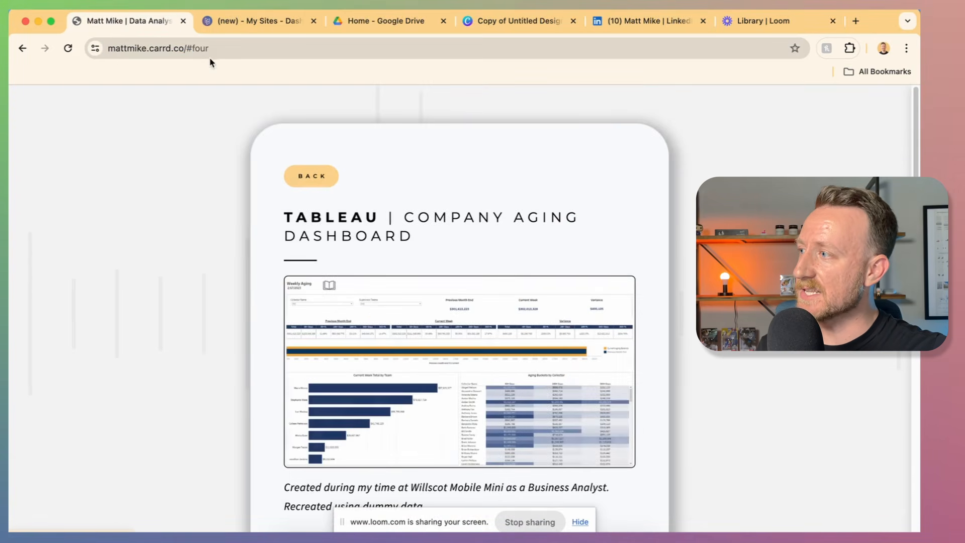
{"action": "left_click", "coordinate": [210, 53]}
Step: Check the Iridium line on the resume, then return to the portfolio's main profile card
{"action": "key", "text": "super+3"}
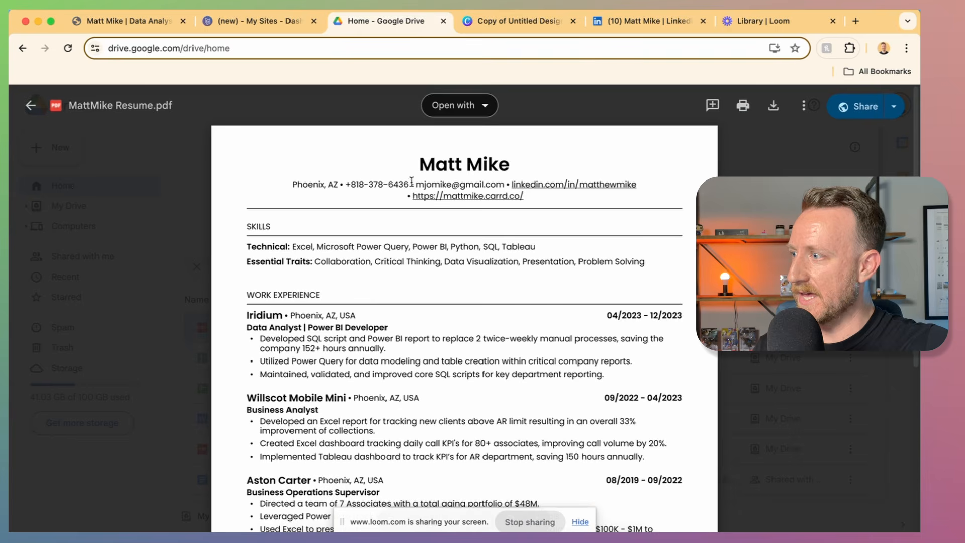
{"action": "left_click_drag", "start_coordinate": [358, 313], "coordinate": [318, 311]}
{"action": "left_click", "coordinate": [412, 323]}
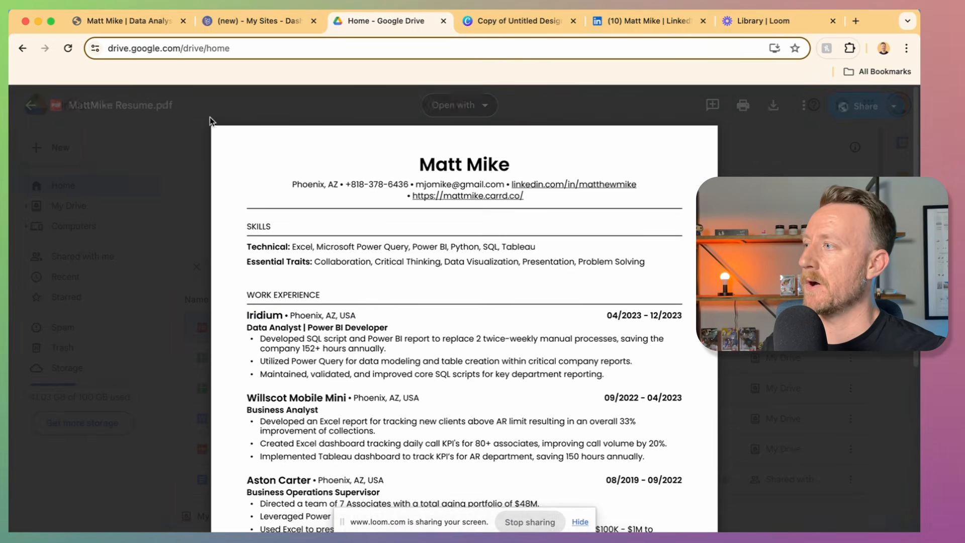
{"action": "key", "text": "super+1"}
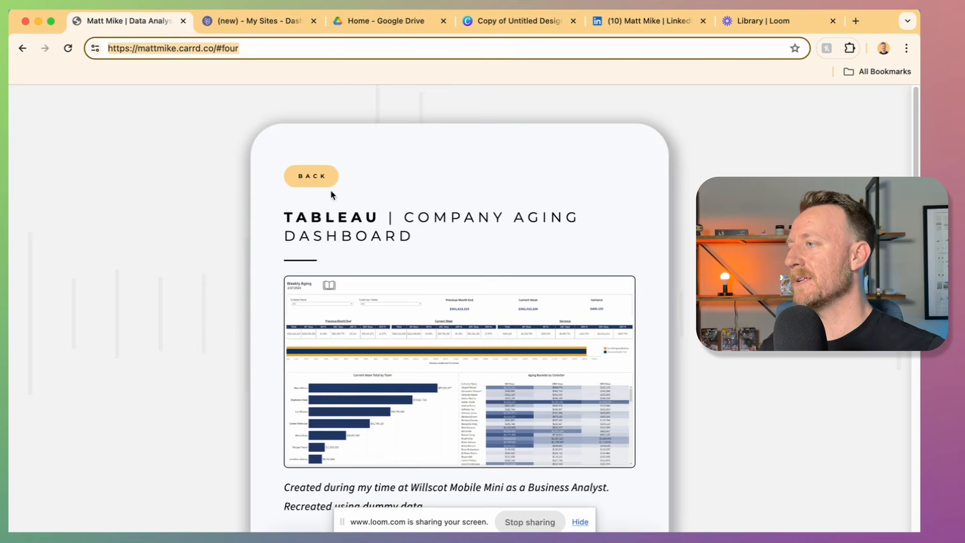
{"action": "left_click", "coordinate": [322, 179]}
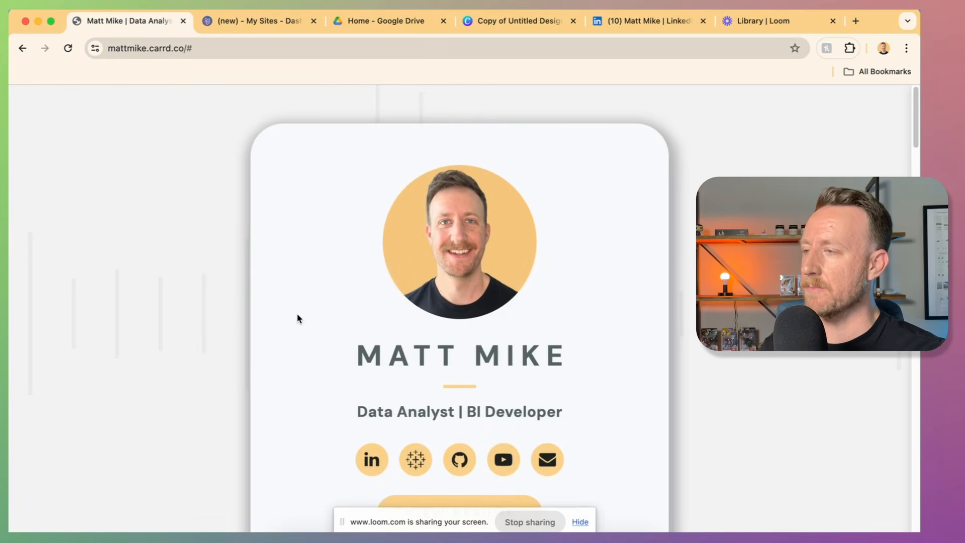